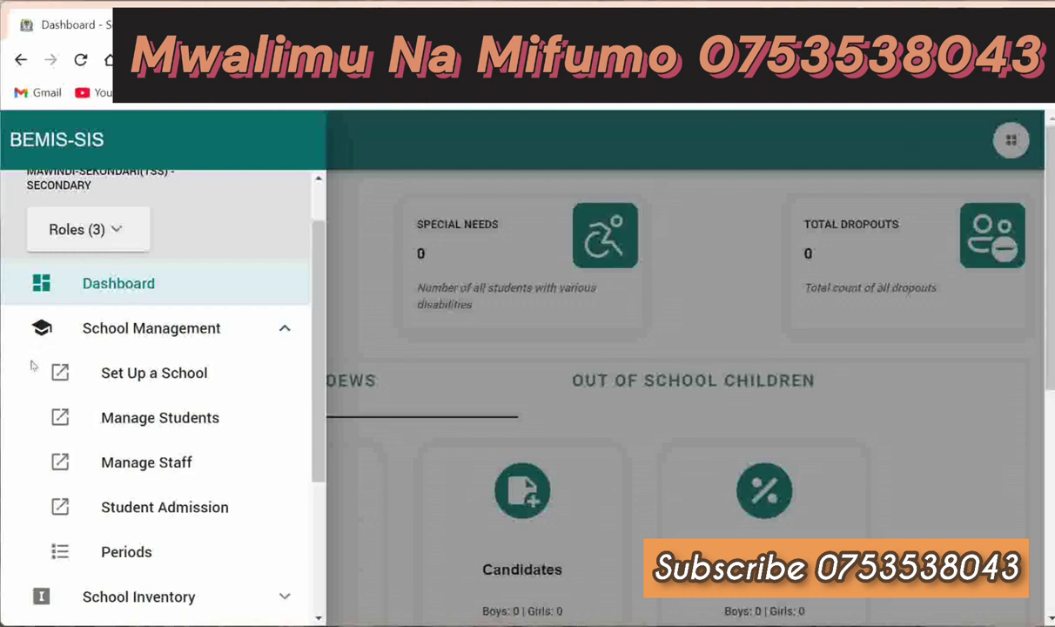
Step: Open the Set Up a School page under School Management
{"action": "mouse_move", "coordinate": [31, 366]}
{"action": "left_mouse_down"}
{"action": "mouse_move", "coordinate": [113, 402]}
{"action": "mouse_move", "coordinate": [219, 426]}
{"action": "mouse_move", "coordinate": [268, 577]}
{"action": "left_mouse_up"}
{"action": "left_click", "coordinate": [151, 375]}
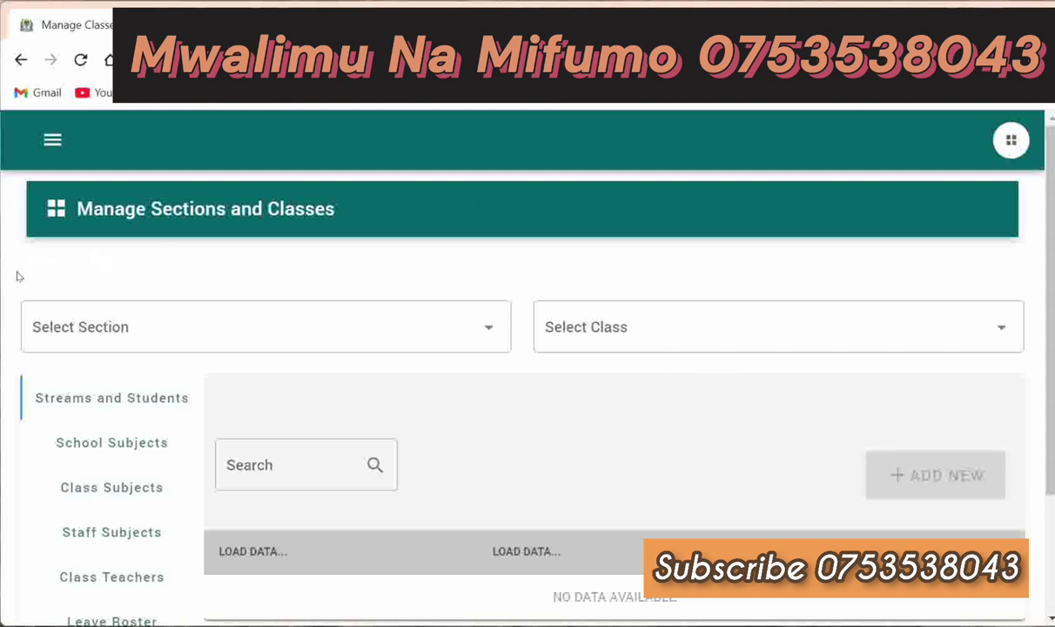
{"action": "mouse_move", "coordinate": [6, 276]}
{"action": "left_mouse_down"}
{"action": "mouse_move", "coordinate": [186, 348]}
{"action": "mouse_move", "coordinate": [1038, 375]}
{"action": "left_mouse_up"}
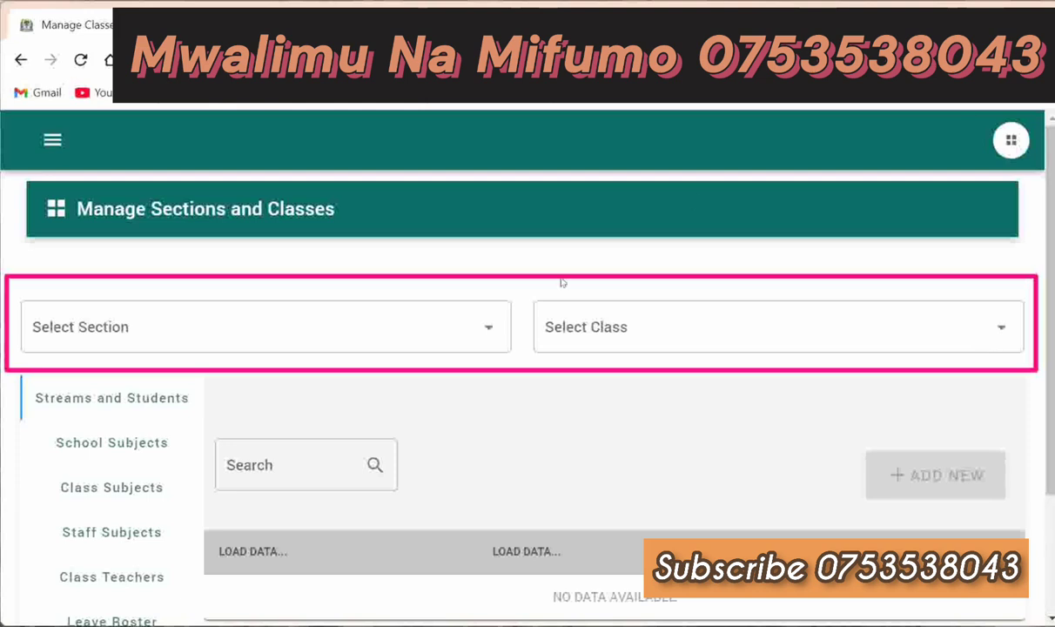
Step: Select the O Level section and Form One class, and display their streams and students
{"action": "left_click", "coordinate": [459, 306]}
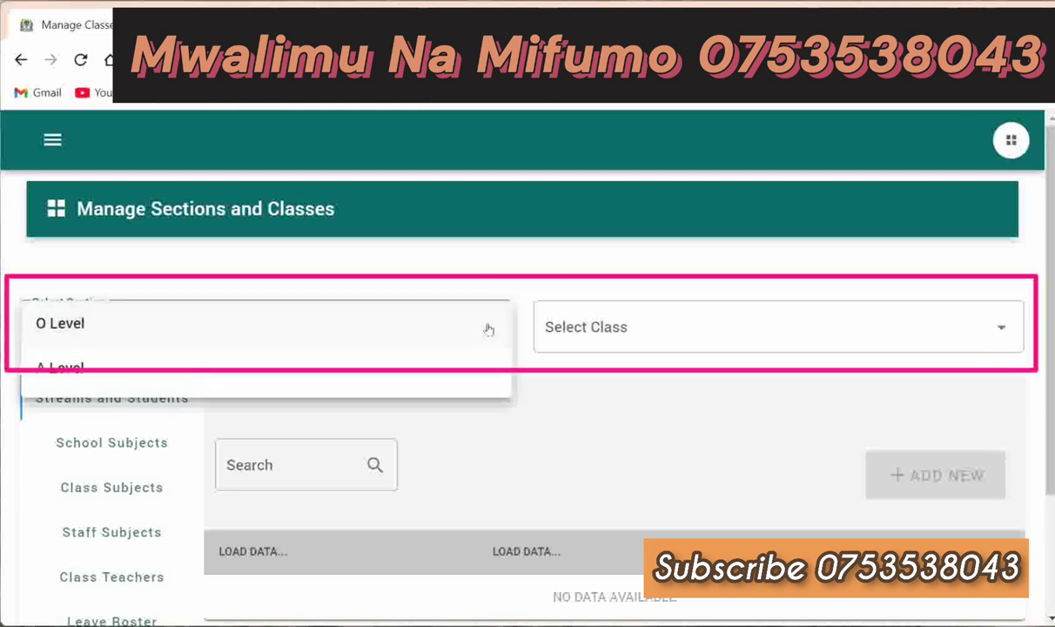
{"action": "left_click", "coordinate": [76, 329]}
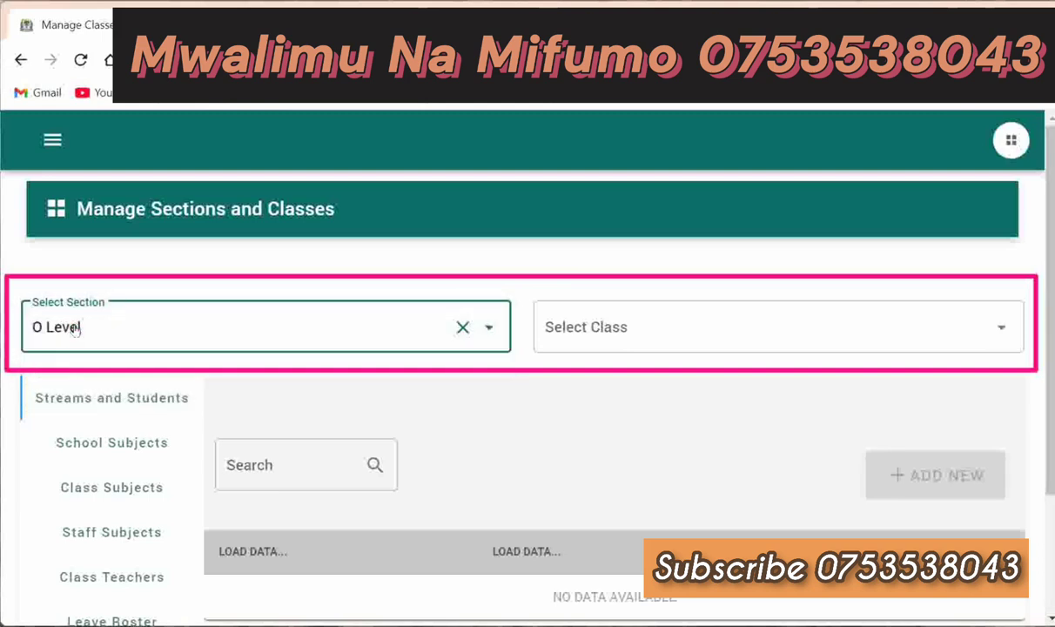
{"action": "left_click", "coordinate": [681, 328]}
{"action": "left_click", "coordinate": [591, 335]}
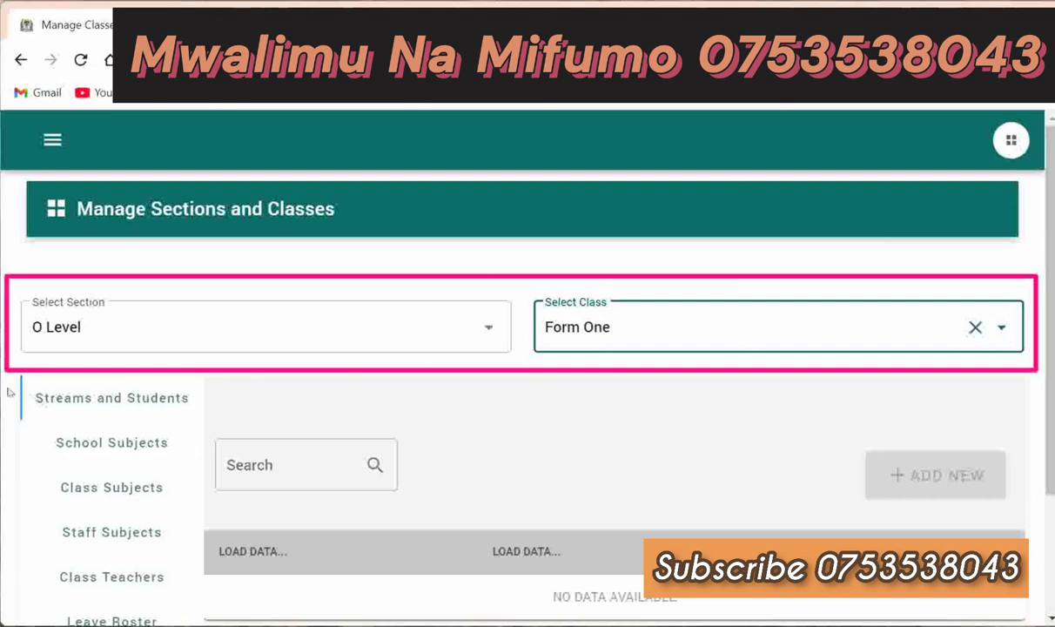
{"action": "left_click_drag", "start_coordinate": [4, 362], "coordinate": [194, 624]}
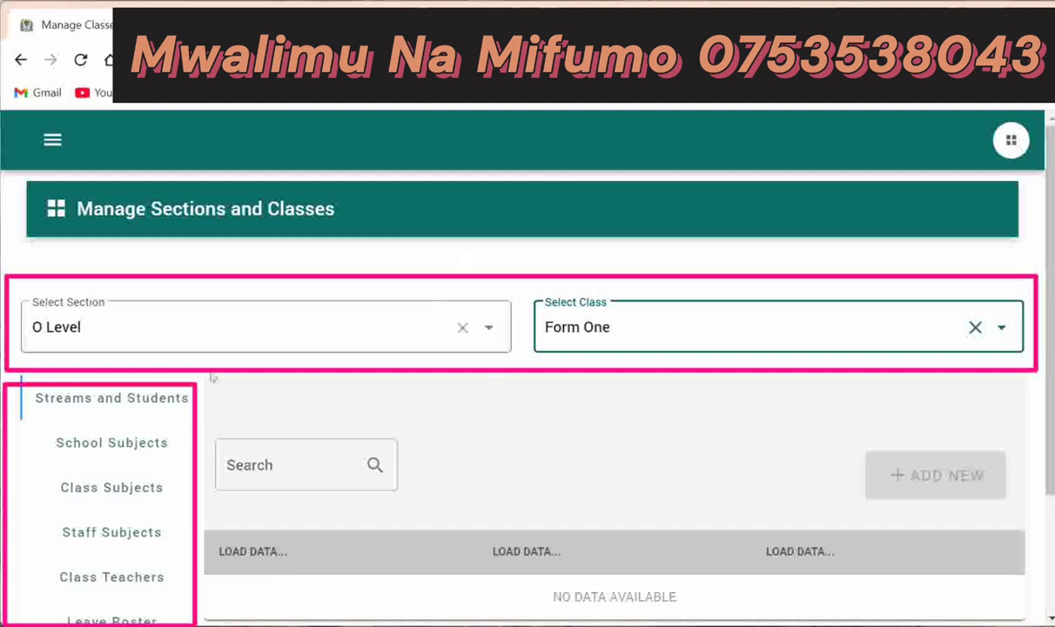
{"action": "left_click", "coordinate": [129, 407]}
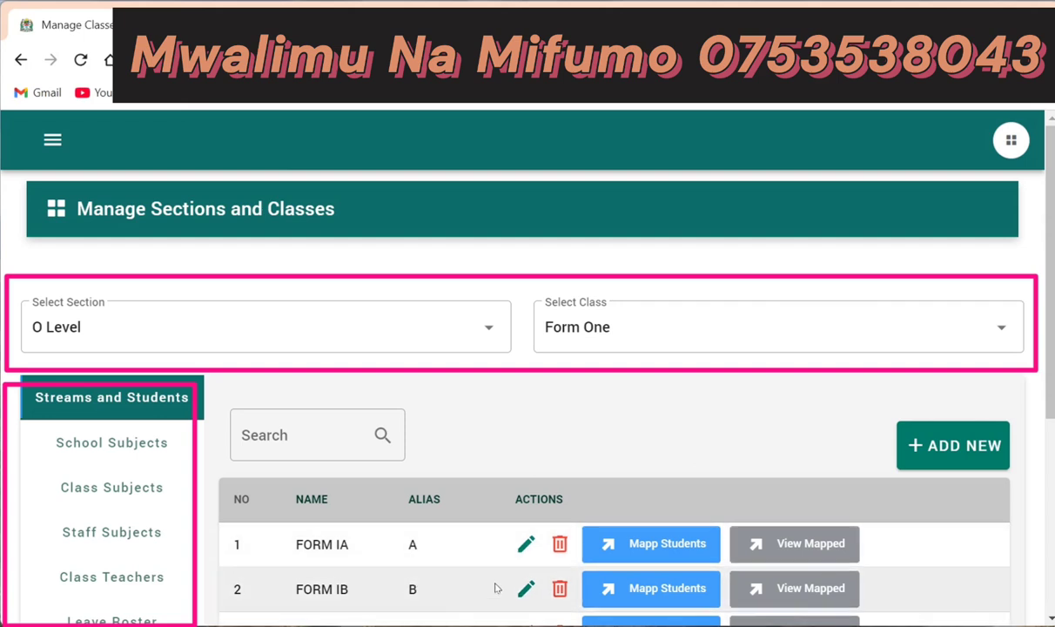
Step: View the streams of Form Two, followed by those of Form Three
{"action": "left_click", "coordinate": [995, 330]}
{"action": "left_click", "coordinate": [617, 369]}
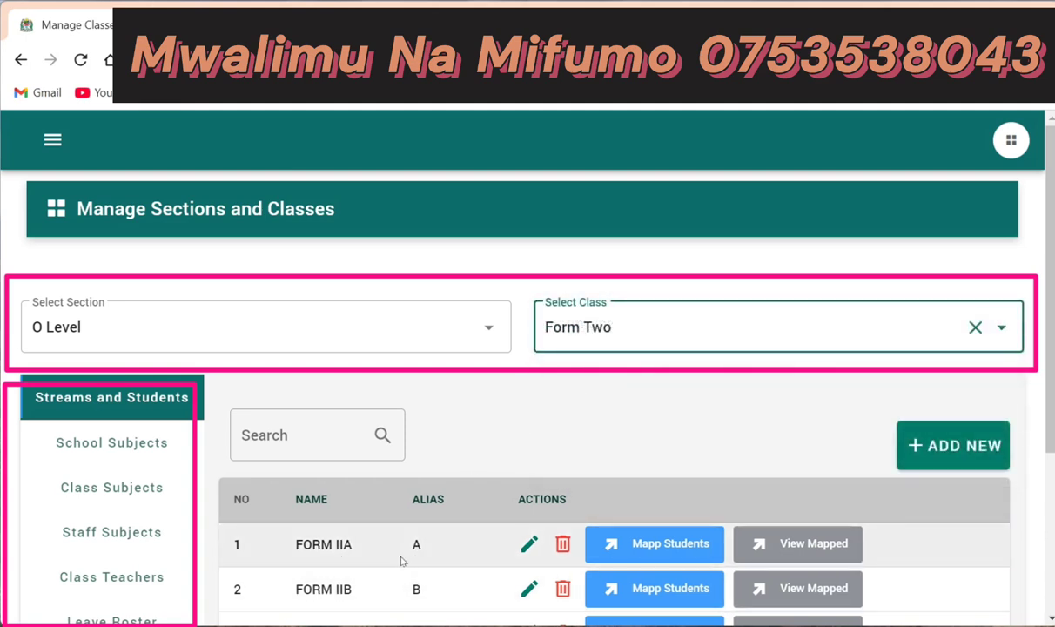
{"action": "left_click", "coordinate": [1000, 329]}
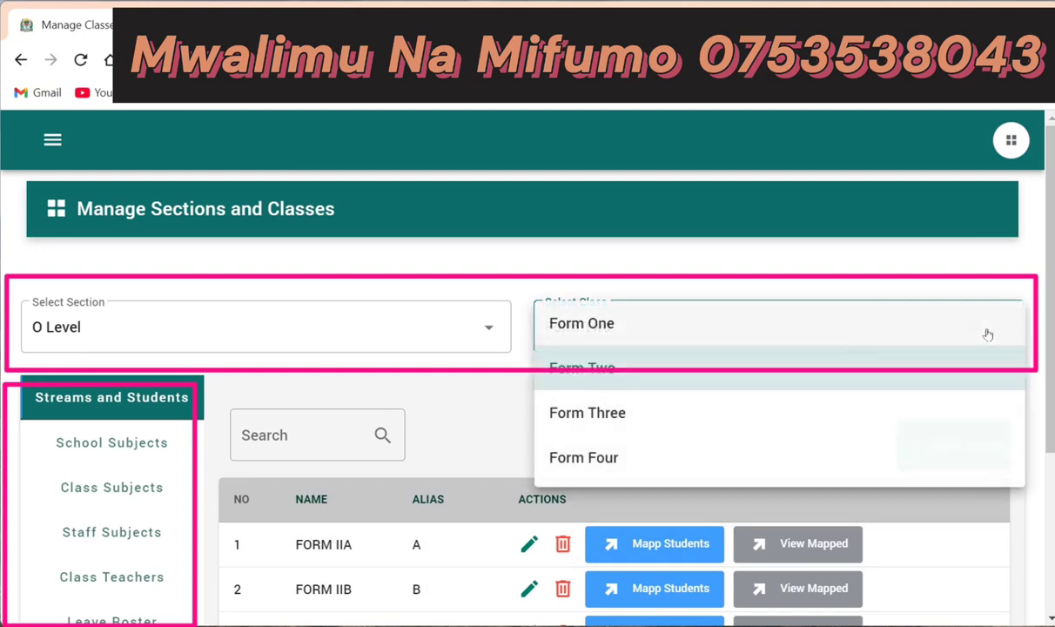
{"action": "left_click", "coordinate": [617, 415]}
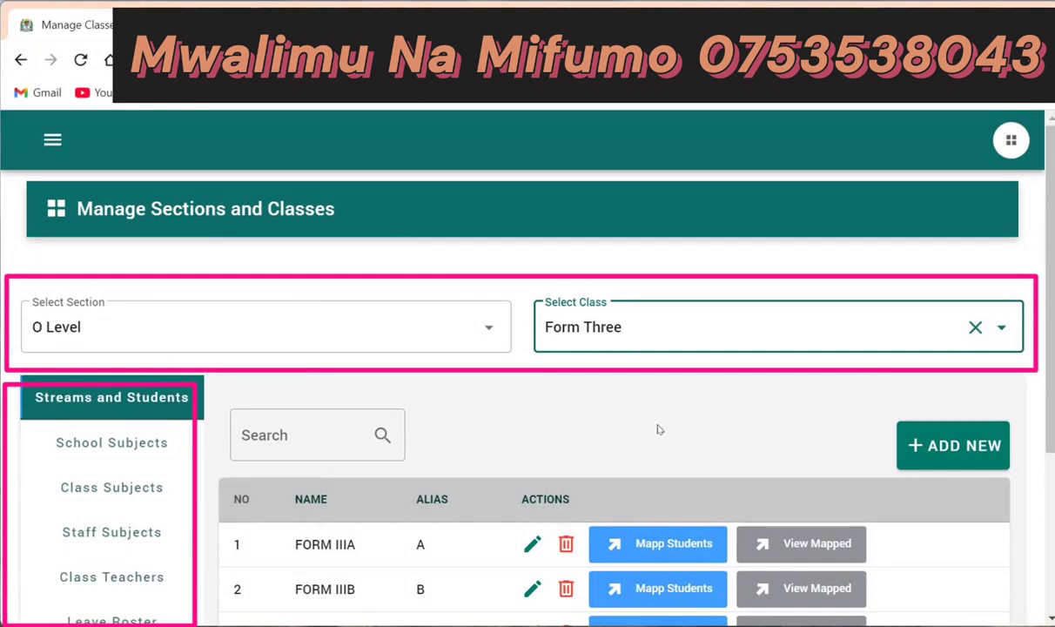
{"action": "left_click", "coordinate": [929, 458]}
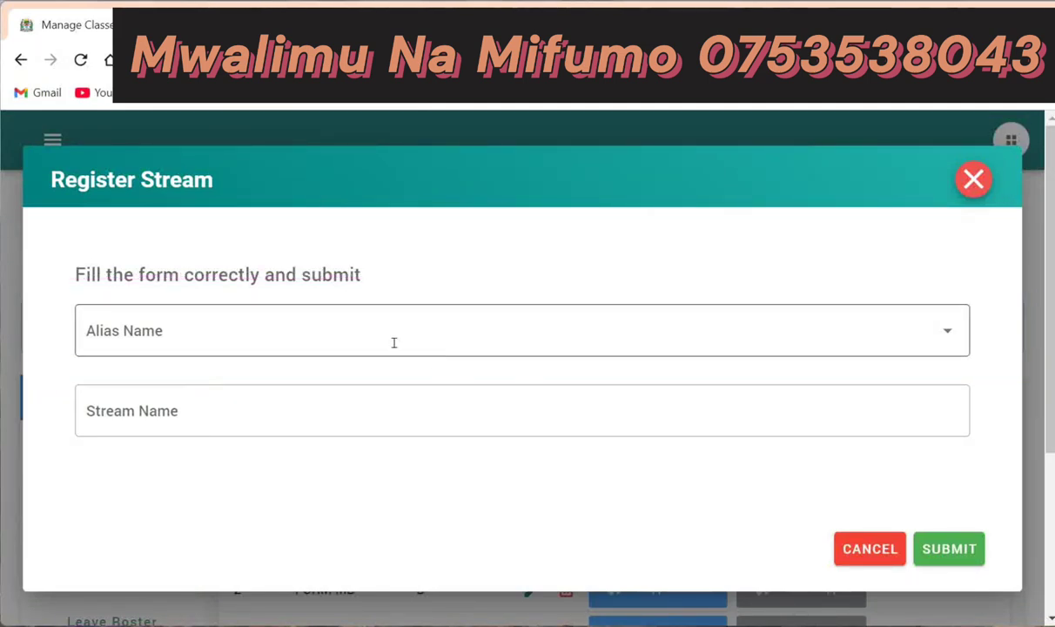
{"action": "left_click", "coordinate": [291, 335]}
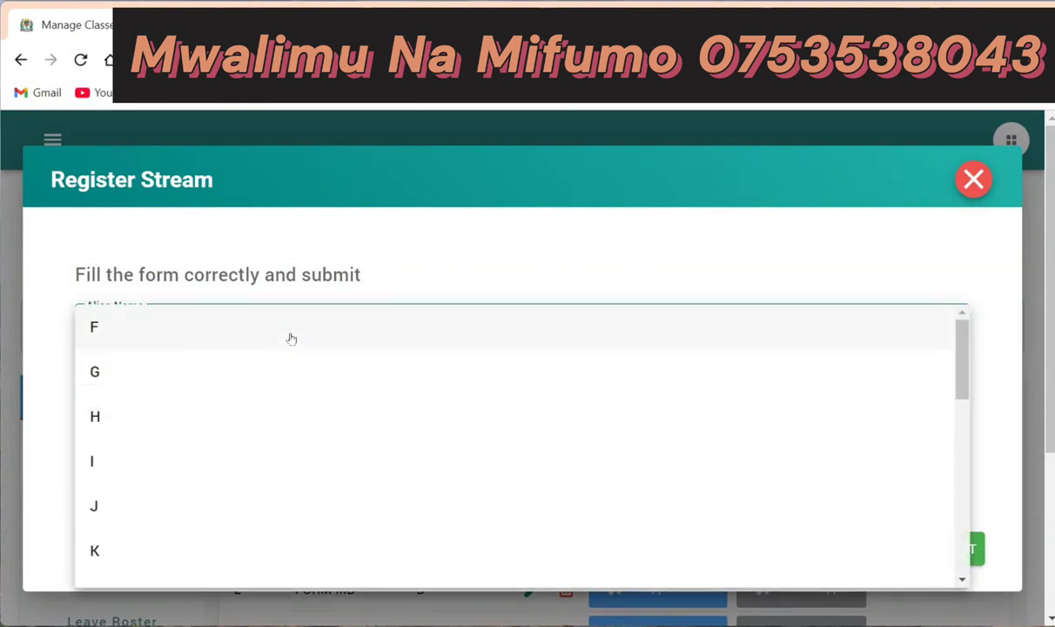
{"action": "left_click", "coordinate": [972, 178]}
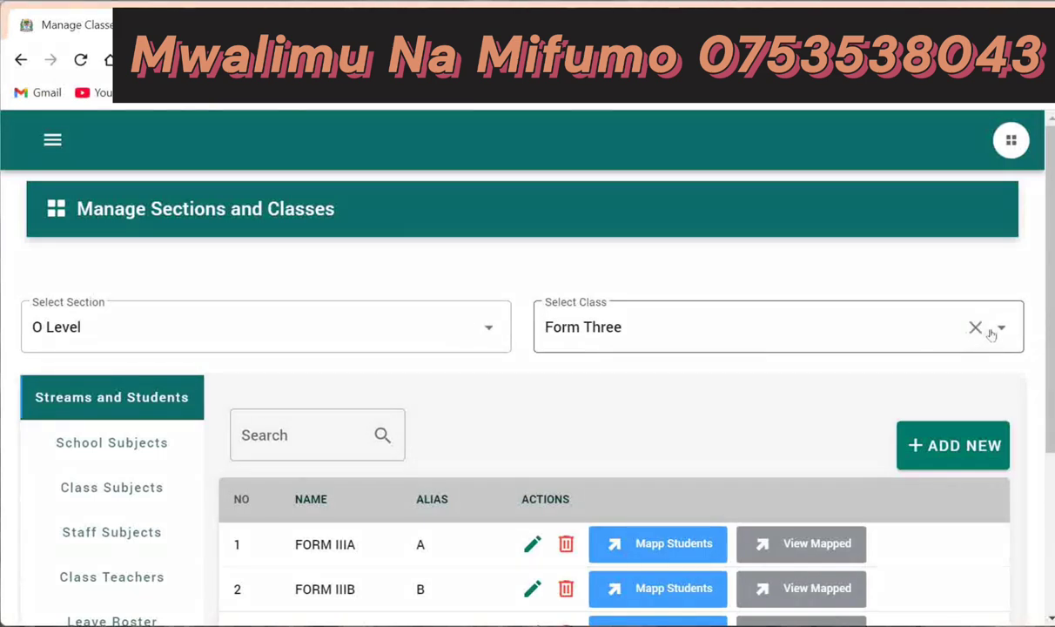
Step: Switch the class to Form One and start registering a new stream with the alias H
{"action": "left_click", "coordinate": [997, 328]}
{"action": "left_click", "coordinate": [654, 323]}
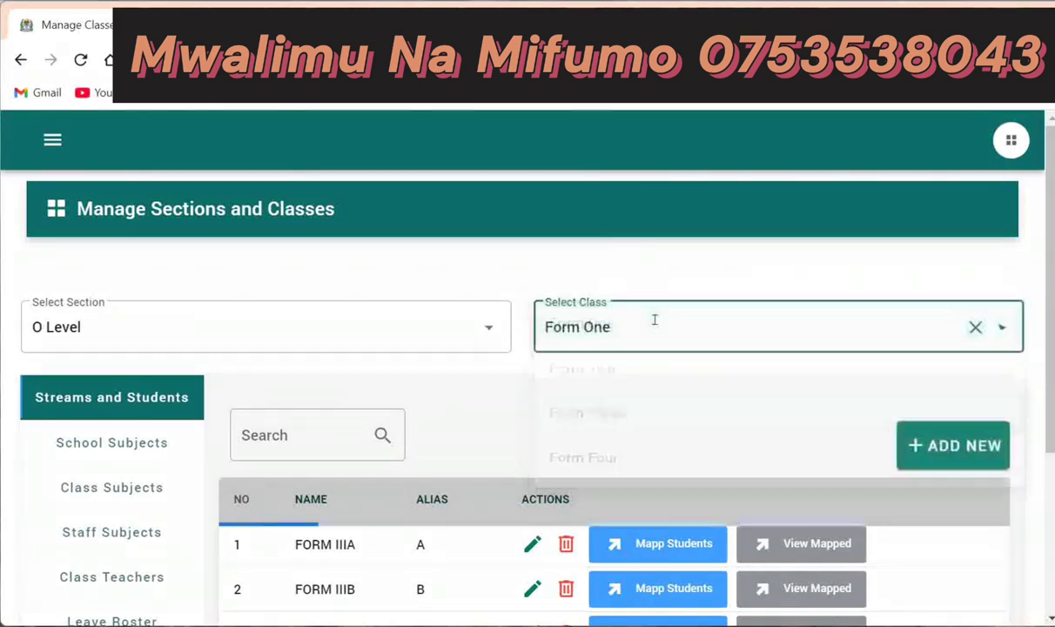
{"action": "left_click", "coordinate": [940, 446]}
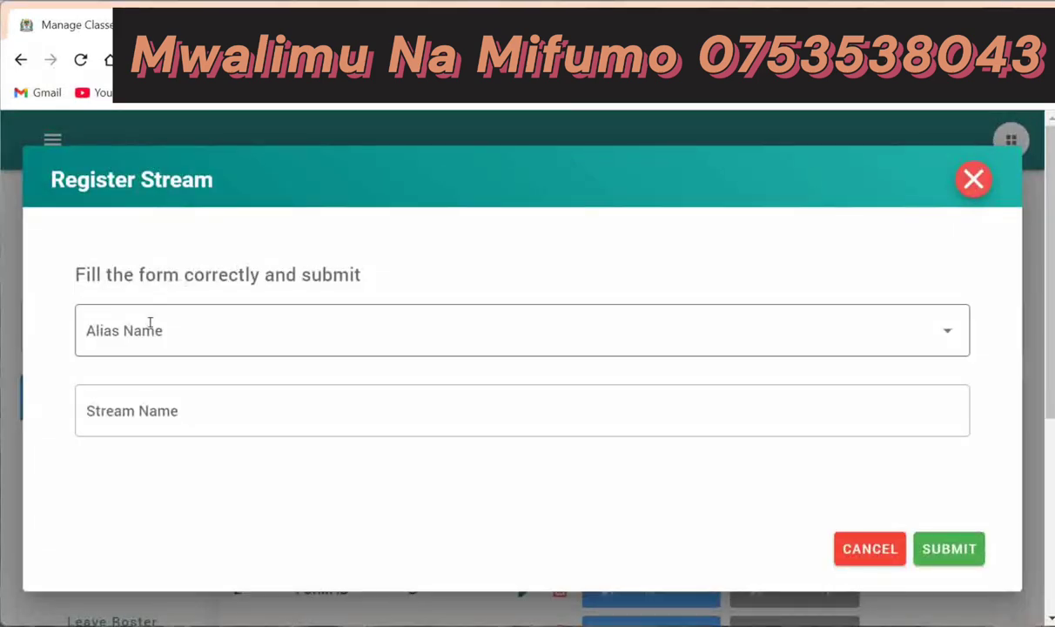
{"action": "left_click", "coordinate": [148, 325]}
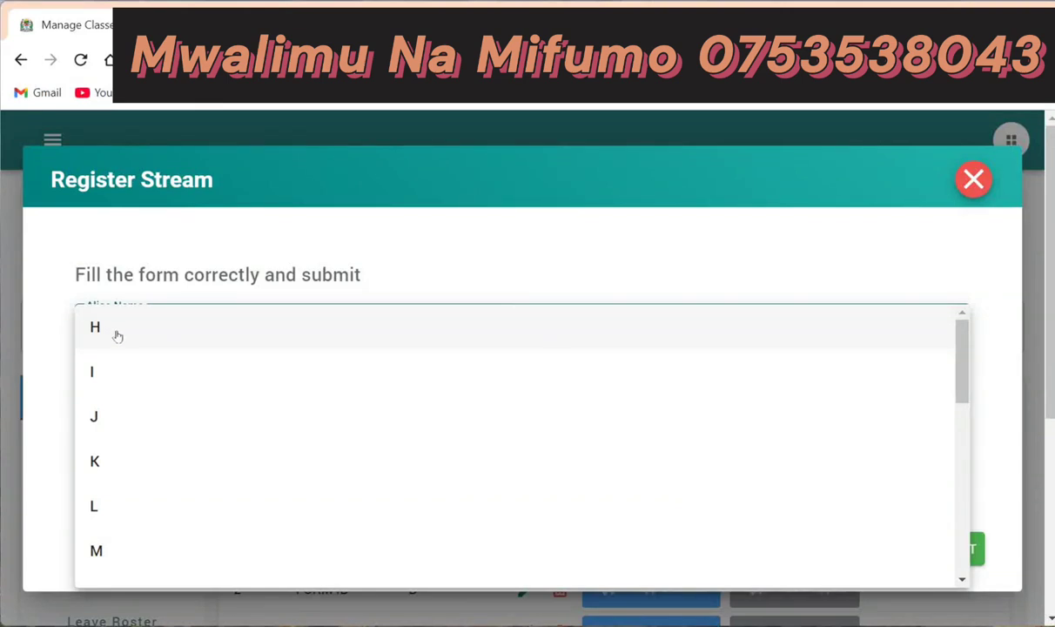
{"action": "left_click", "coordinate": [118, 330]}
Step: Enter FORM IH as the stream name and submit the registration
{"action": "left_click", "coordinate": [136, 409]}
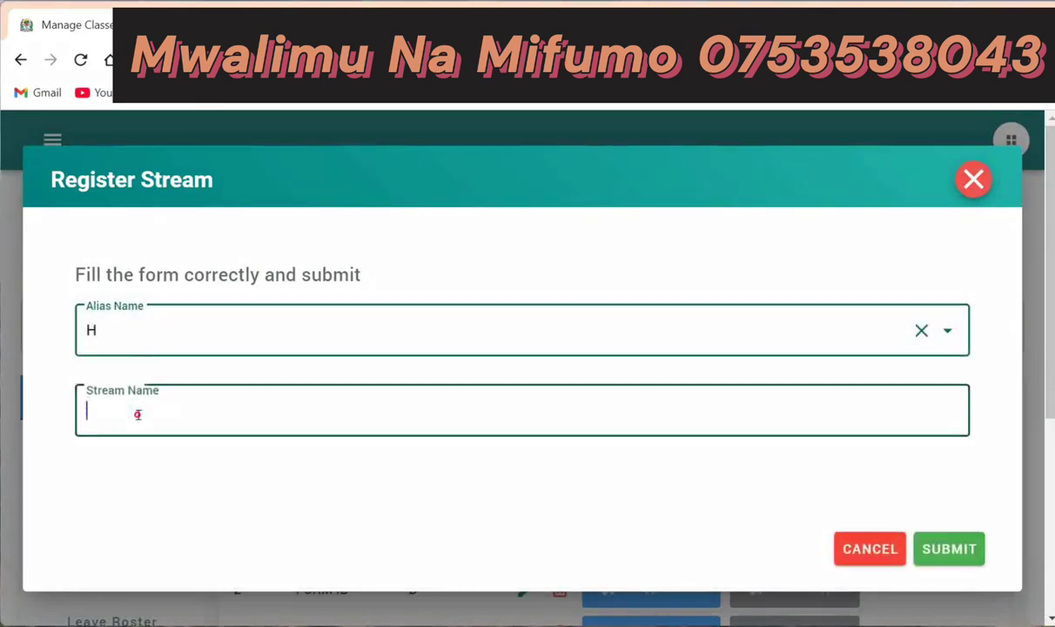
{"action": "type", "text": "form"}
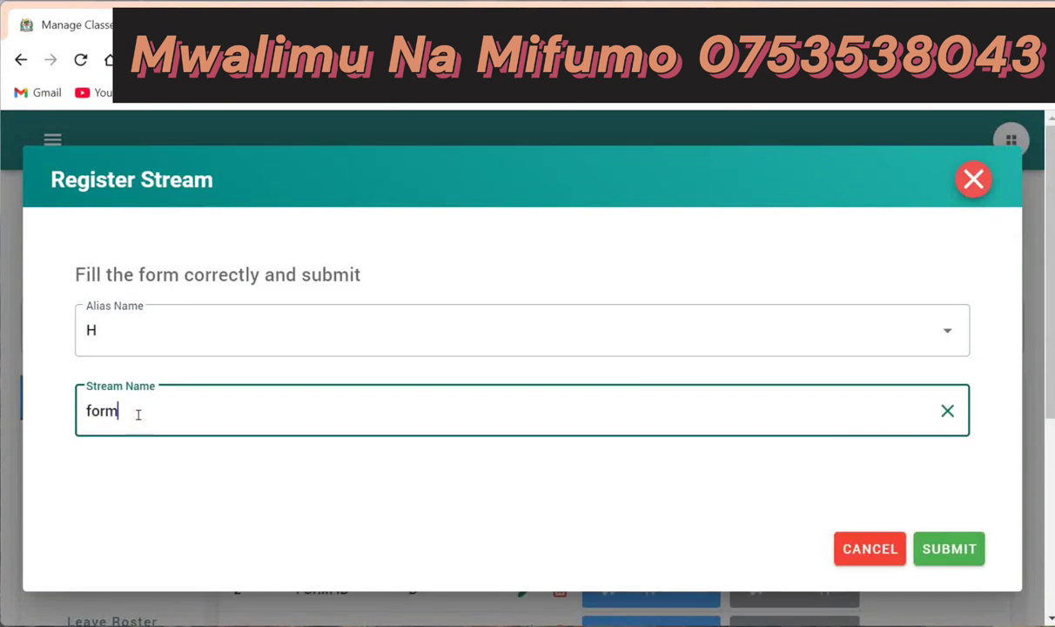
{"action": "key", "text": "BackSpace"}
{"action": "key", "text": "BackSpace"}
{"action": "key", "text": "BackSpace"}
{"action": "key", "text": "BackSpace"}
{"action": "type", "text": "FORM IH"}
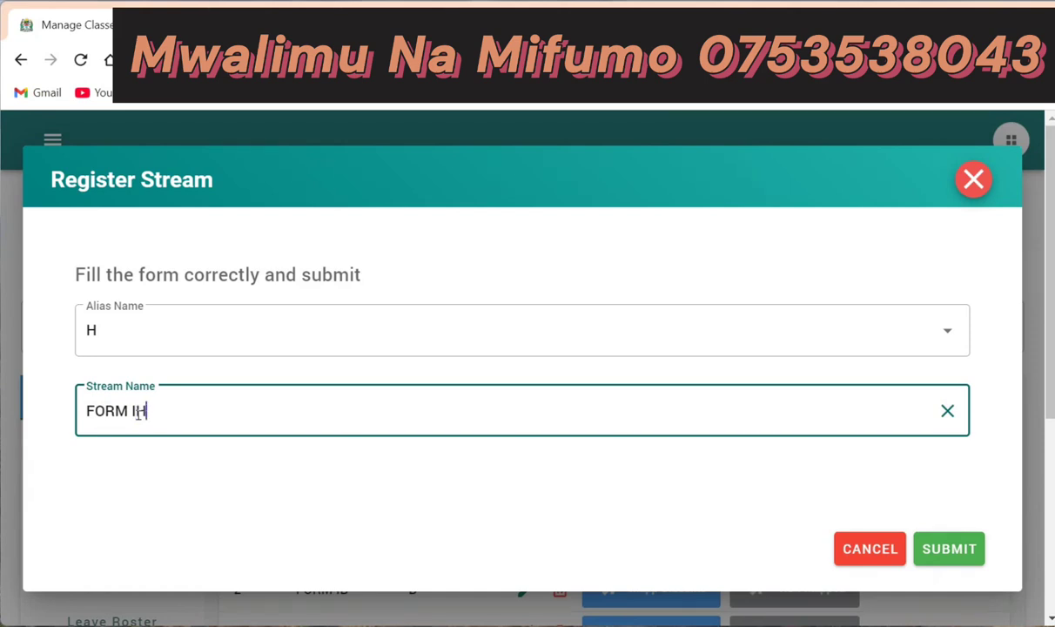
{"action": "left_click", "coordinate": [945, 550]}
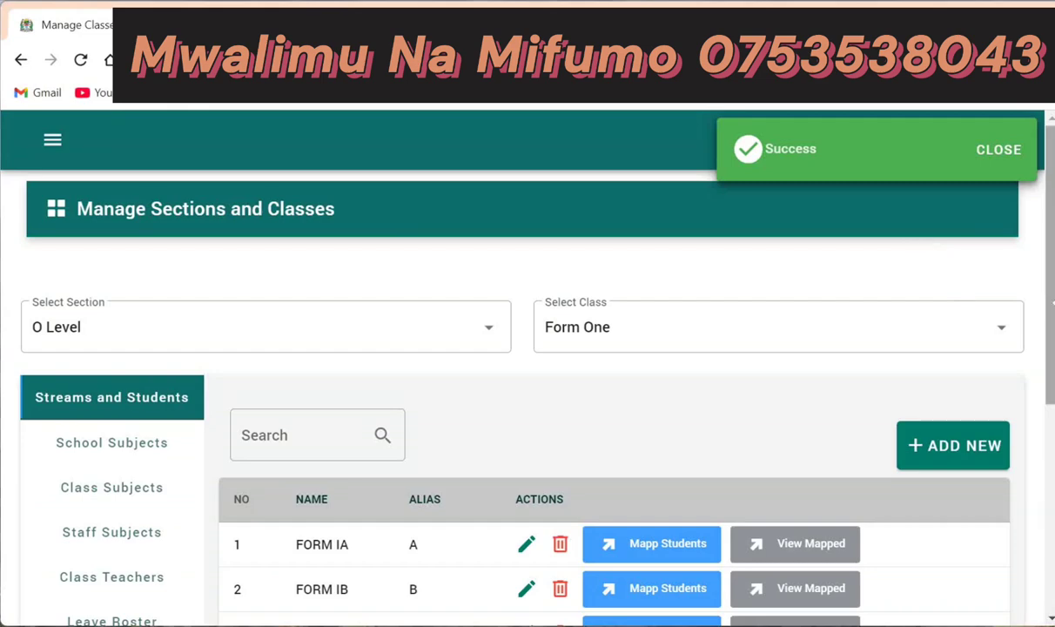
Step: Check the Form One stream list for the newly registered stream
{"action": "left_click_drag", "start_coordinate": [1051, 301], "coordinate": [1040, 463]}
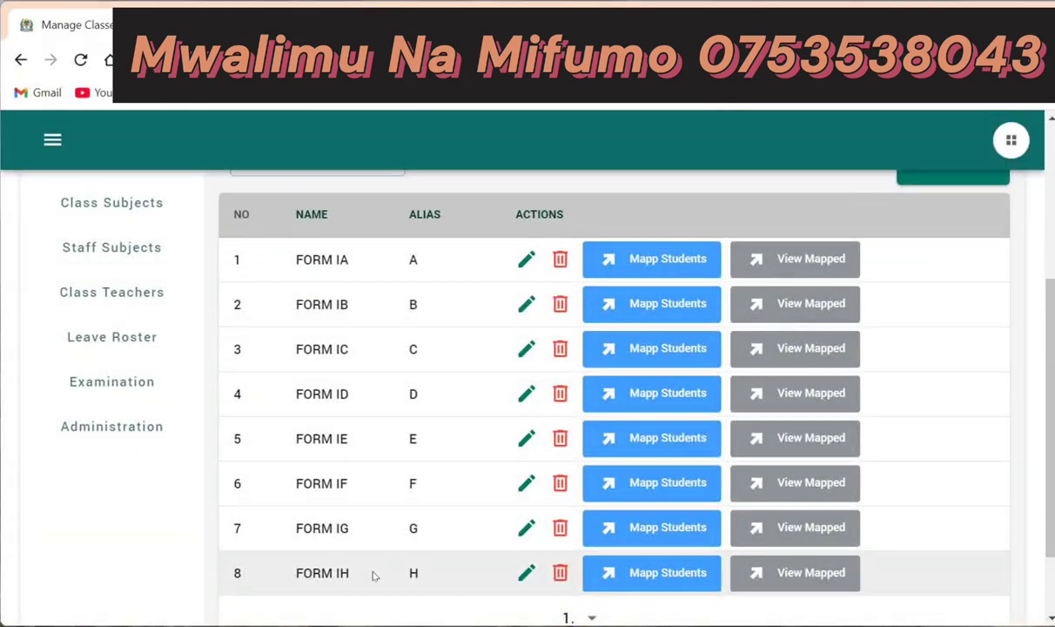
{"action": "left_click_drag", "start_coordinate": [1047, 334], "coordinate": [1047, 243]}
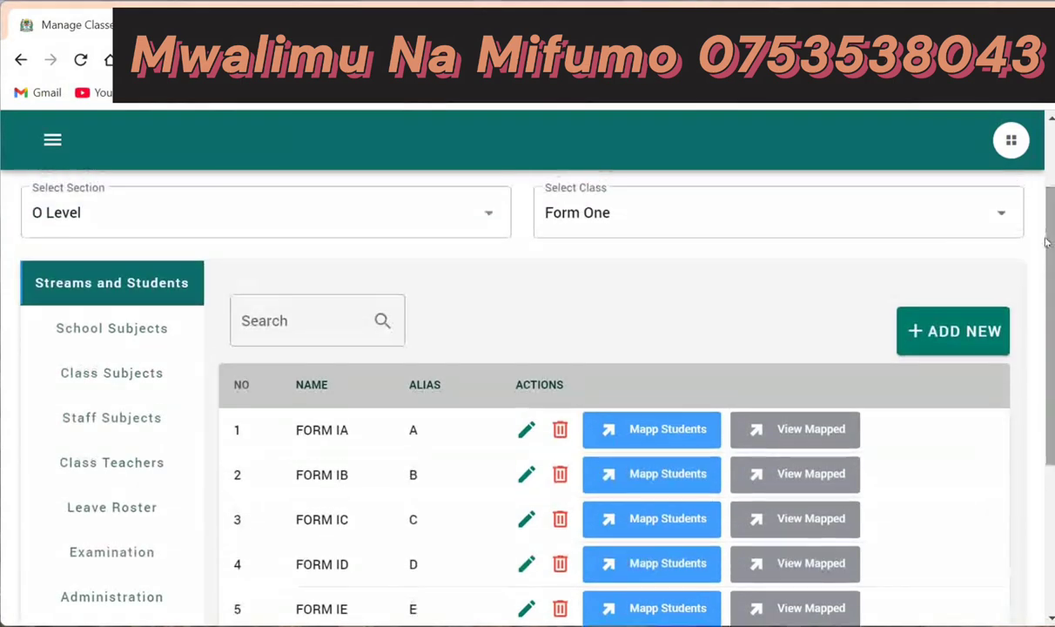
{"action": "left_click", "coordinate": [993, 217]}
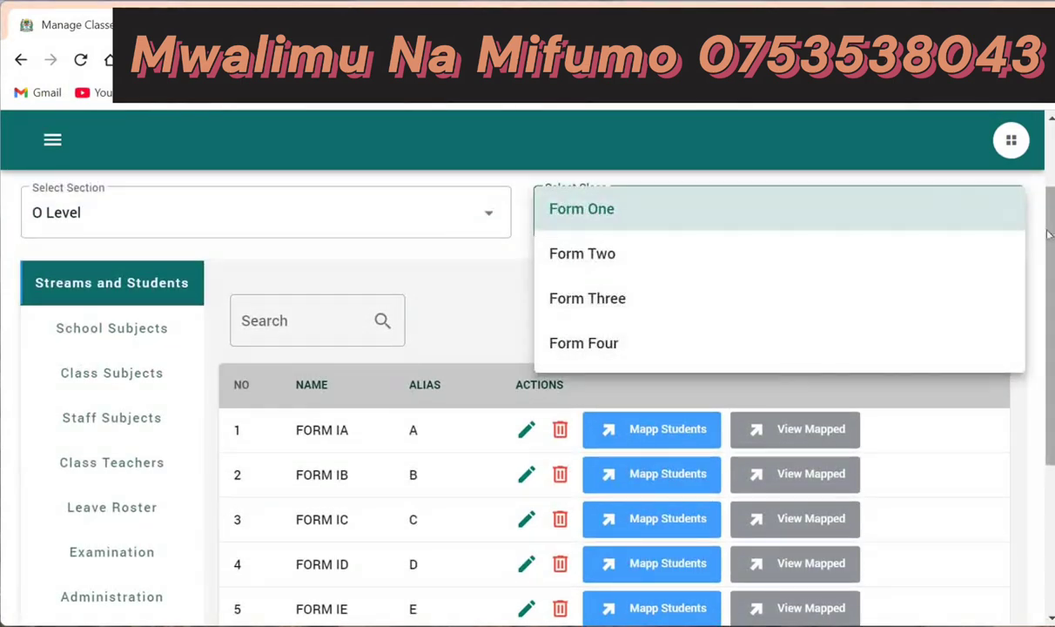
{"action": "left_click", "coordinate": [998, 334]}
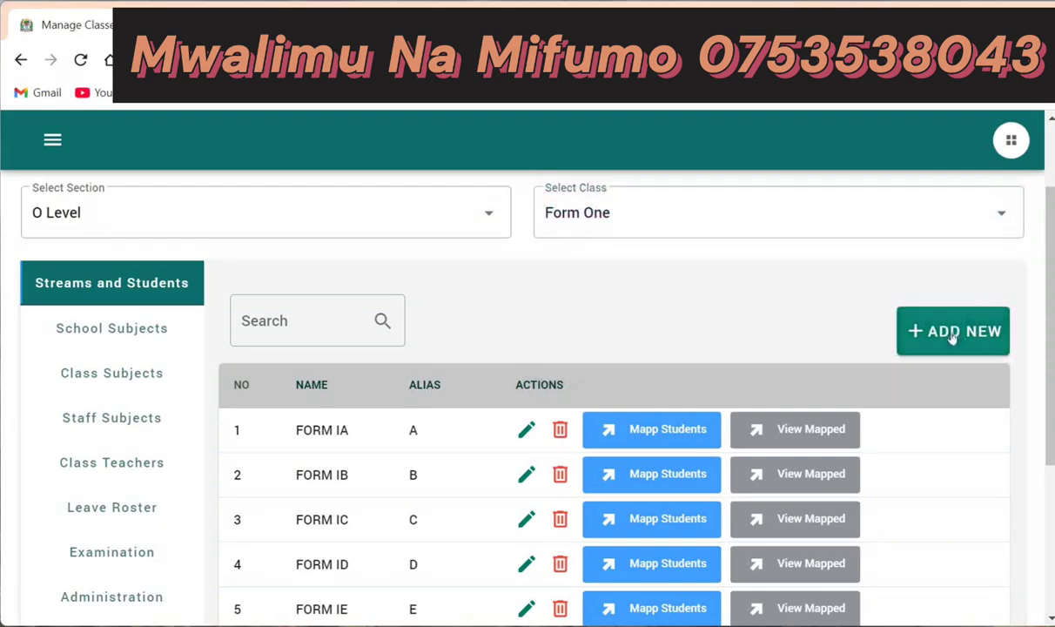
Step: Register another Form One stream with the alias J and the stream name FORM IJ
{"action": "left_click", "coordinate": [953, 335]}
{"action": "left_click", "coordinate": [428, 329]}
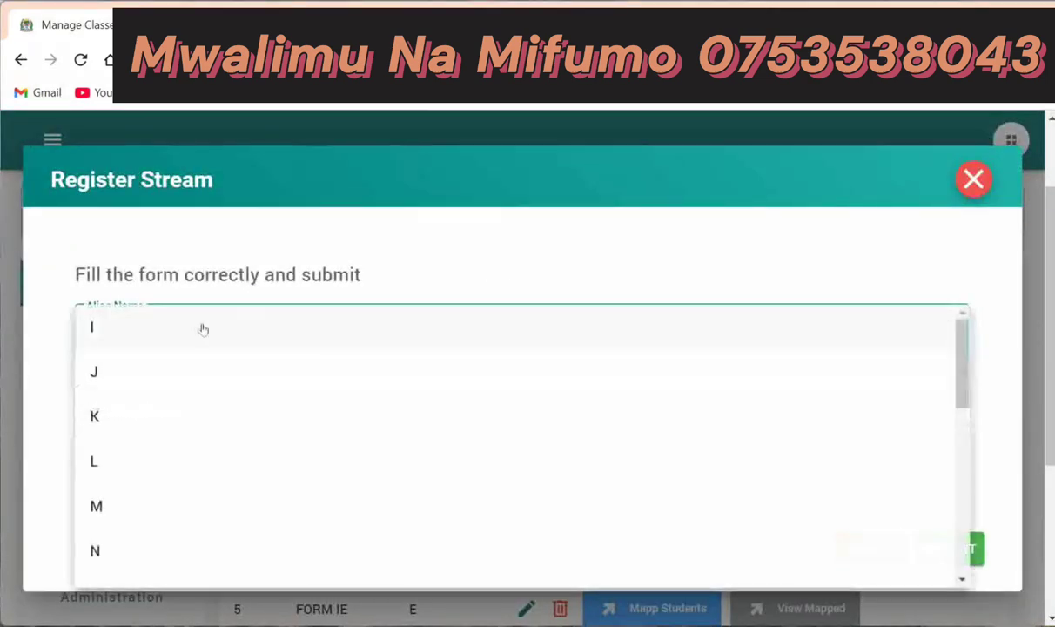
{"action": "left_click", "coordinate": [105, 372]}
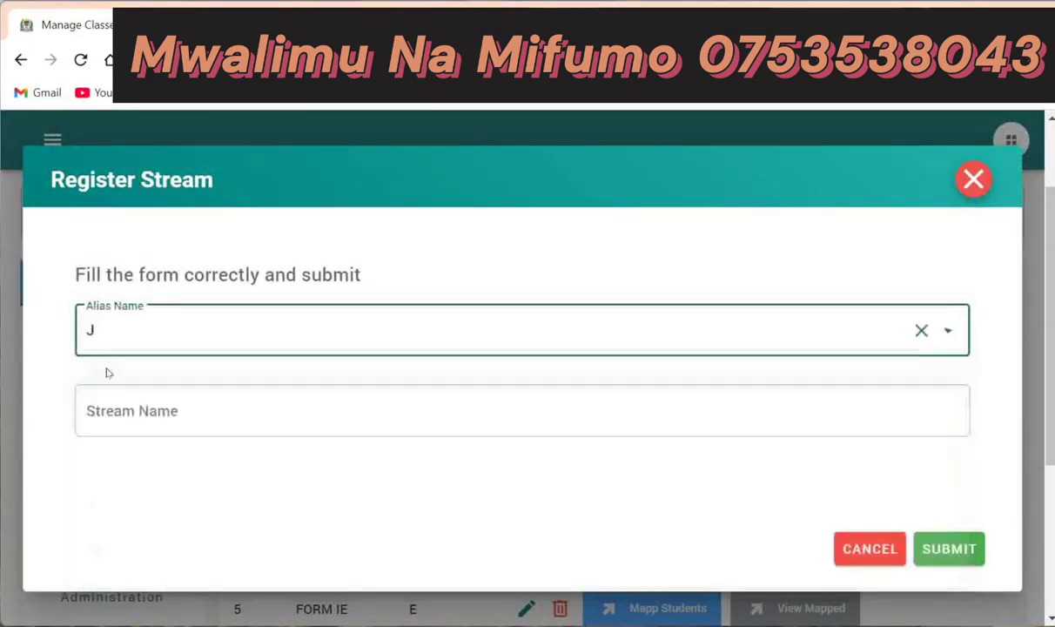
{"action": "left_click", "coordinate": [160, 423]}
{"action": "type", "text": "FO"}
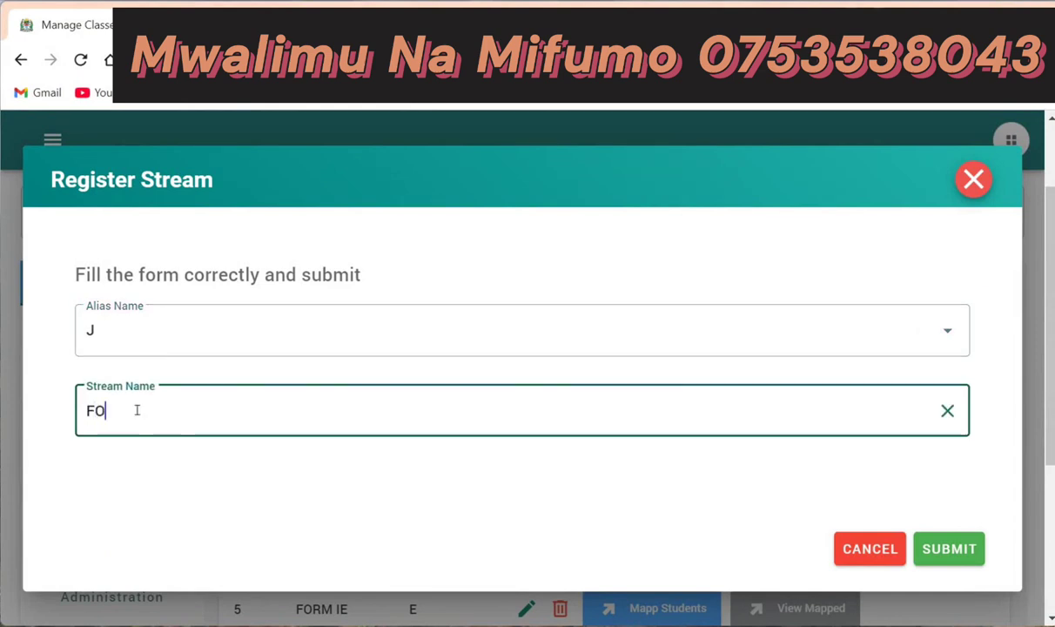
{"action": "type", "text": "RM IH"}
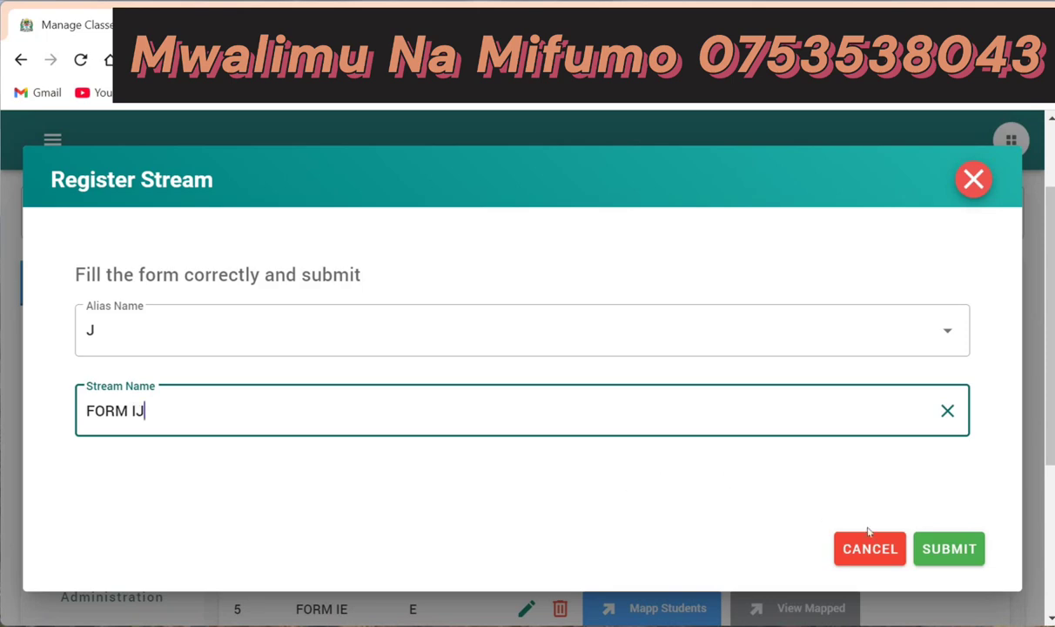
{"action": "left_click", "coordinate": [936, 552]}
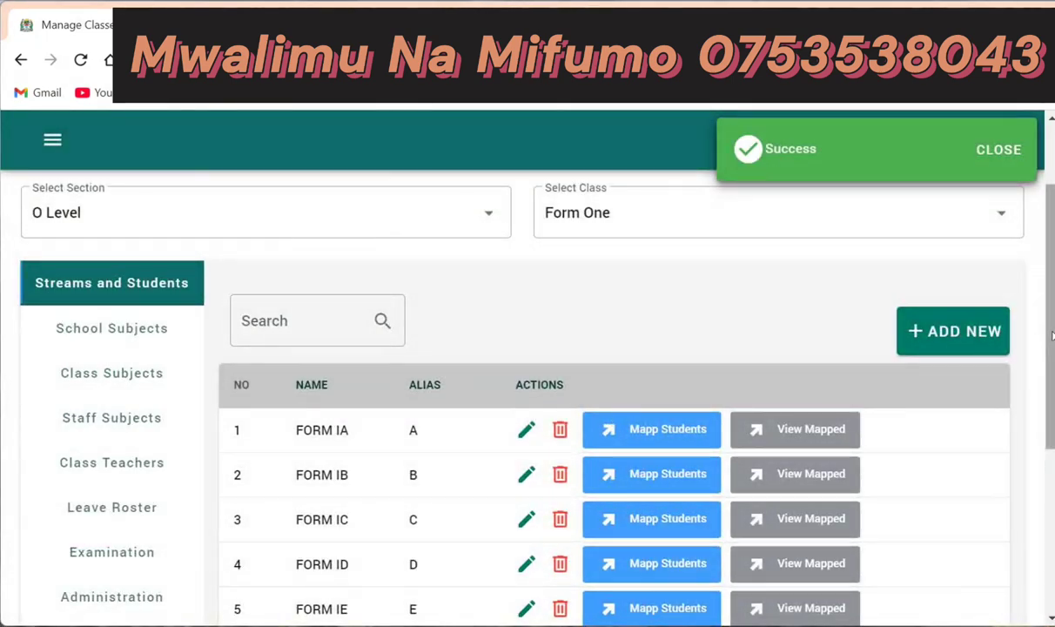
Step: Review the full stream list of Form Two and switch the class to Form Three
{"action": "left_click_drag", "start_coordinate": [1051, 334], "coordinate": [1051, 253]}
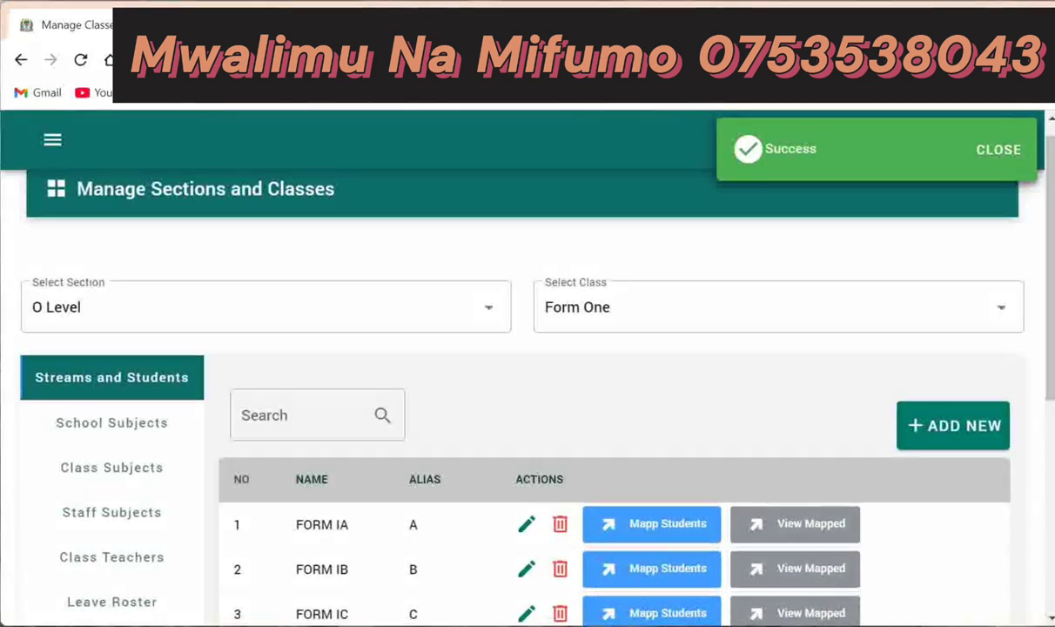
{"action": "left_click", "coordinate": [1001, 301]}
{"action": "left_click", "coordinate": [646, 352]}
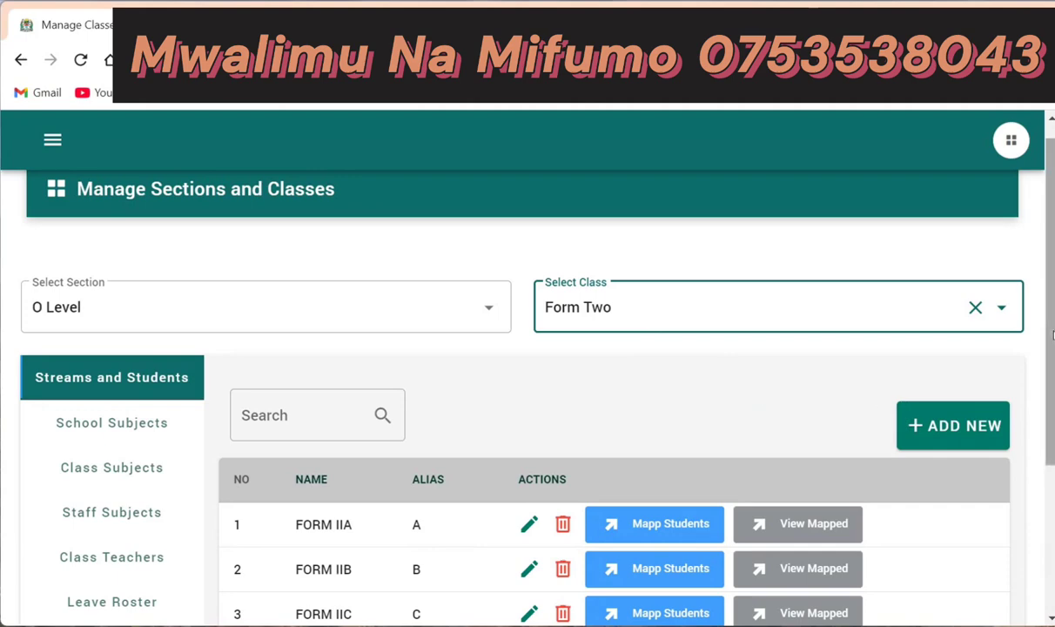
{"action": "left_click_drag", "start_coordinate": [1049, 346], "coordinate": [1043, 495]}
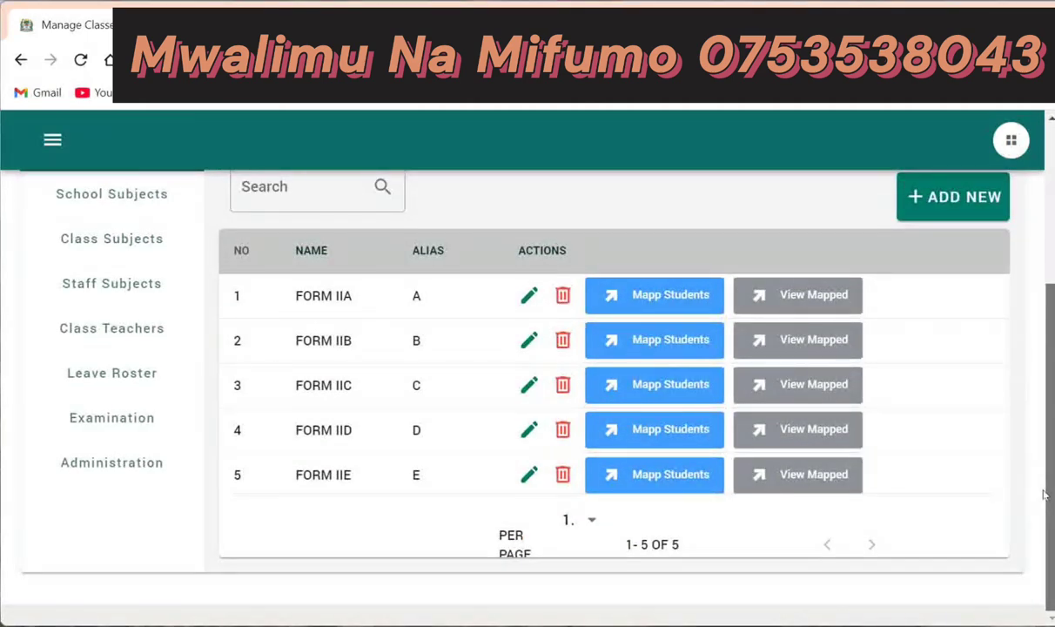
{"action": "scroll", "coordinate": [1051, 328], "scroll_direction": "up", "scroll_amount": 2}
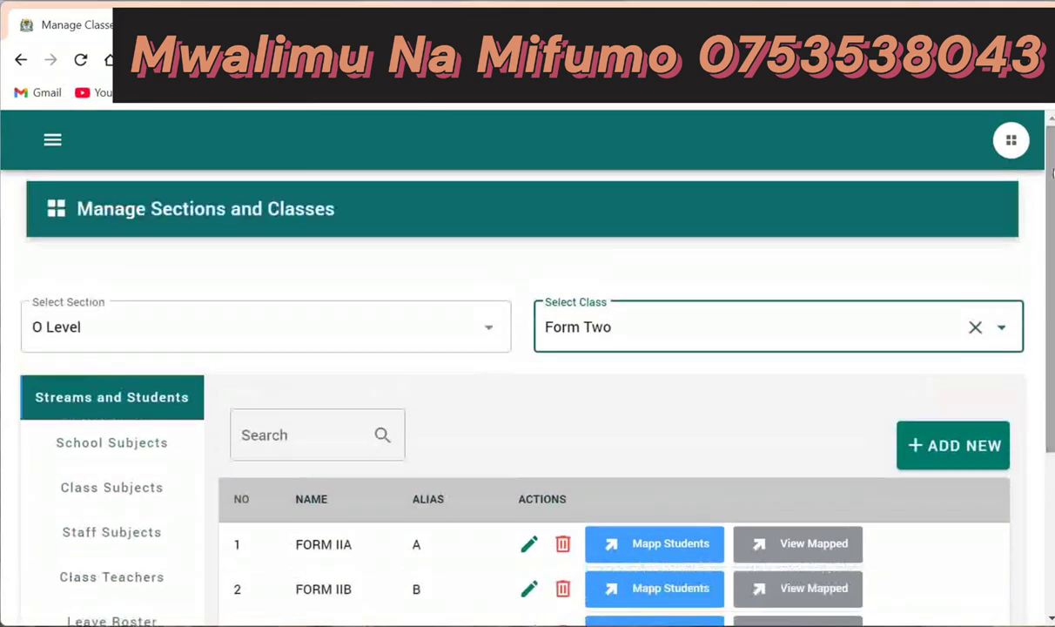
{"action": "left_click", "coordinate": [807, 329]}
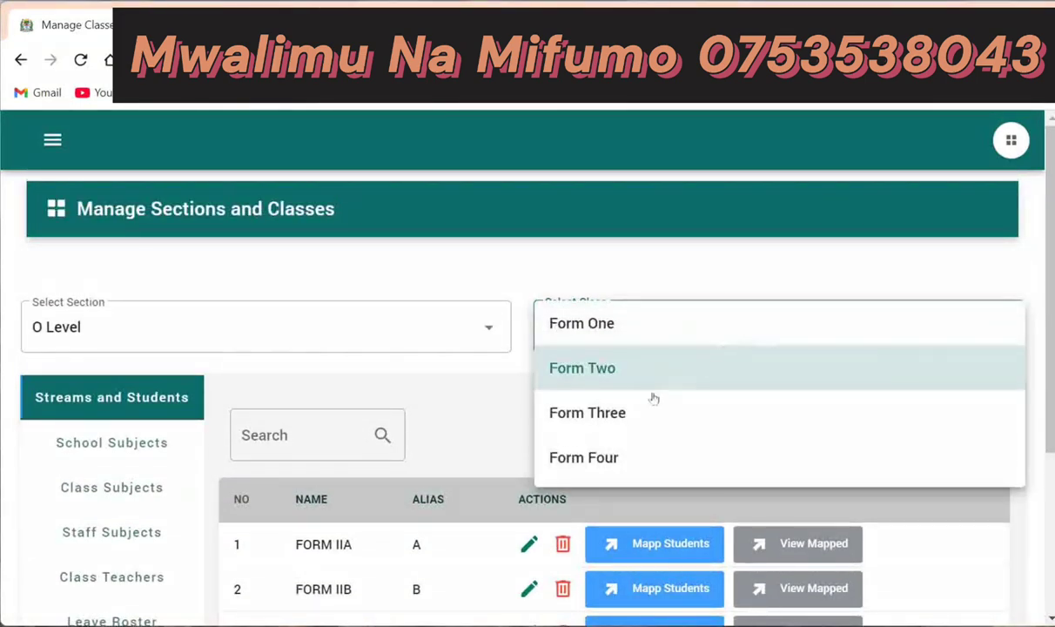
{"action": "left_click", "coordinate": [635, 411]}
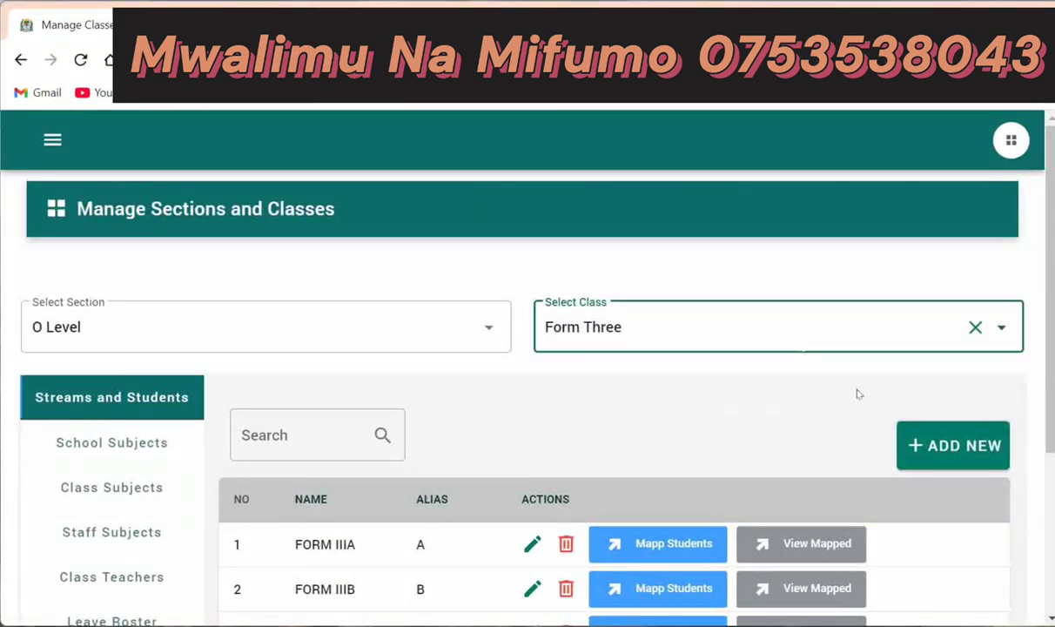
Step: Review the Form Three stream list and switch the class to Form One
{"action": "scroll", "coordinate": [1036, 479], "scroll_direction": "down", "scroll_amount": 3}
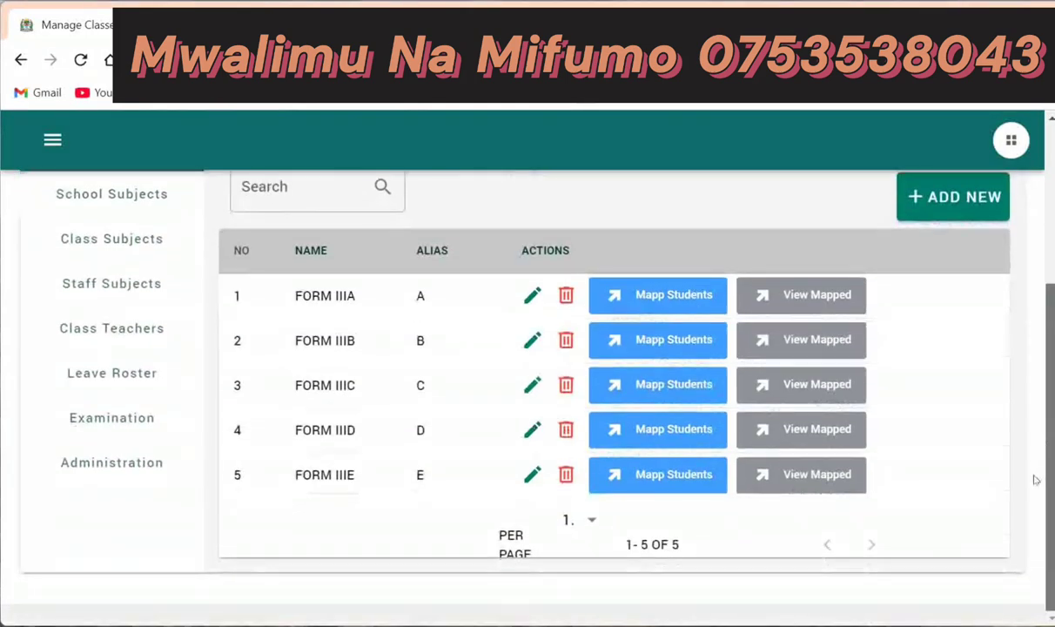
{"action": "scroll", "coordinate": [1036, 479], "scroll_direction": "up", "scroll_amount": 3}
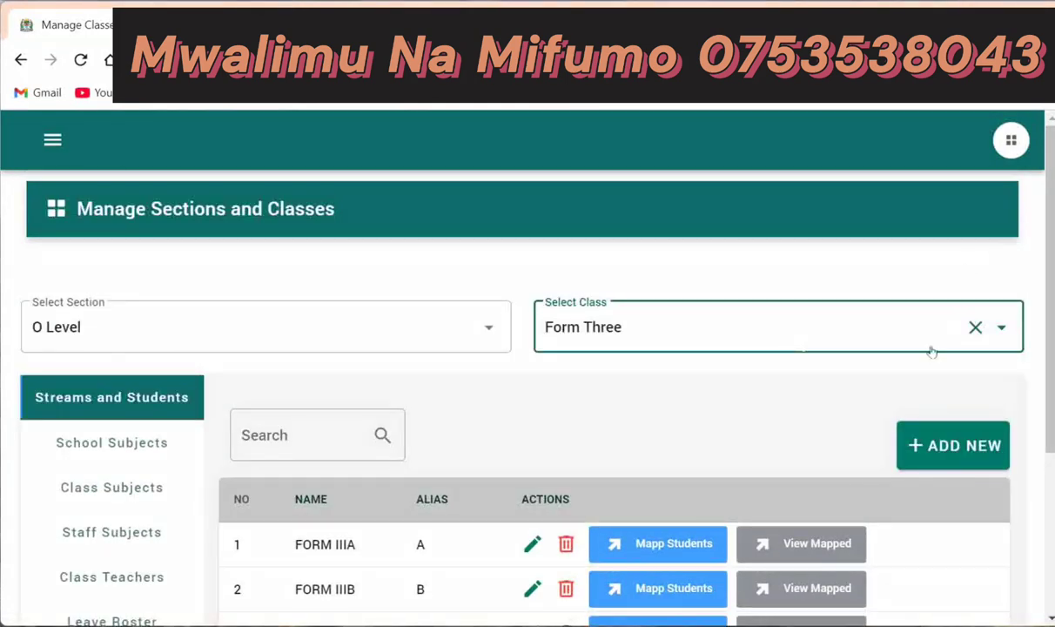
{"action": "left_click", "coordinate": [894, 324]}
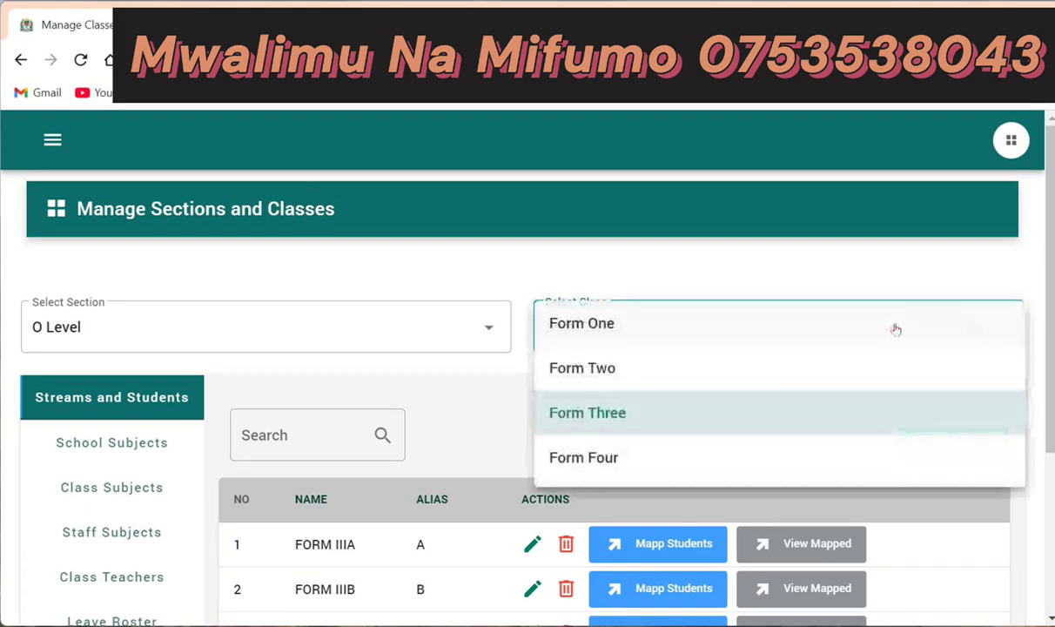
{"action": "left_click", "coordinate": [678, 326]}
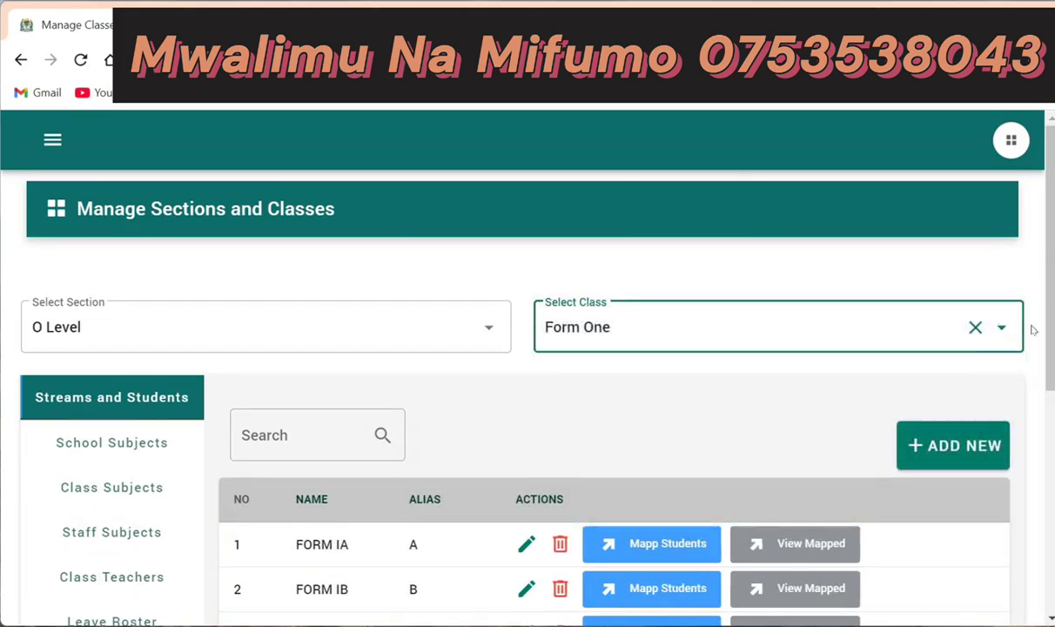
Step: Delete the streams FORM IJ and FORM IH from the Form One stream list, approving each deletion
{"action": "scroll", "coordinate": [571, 435], "scroll_direction": "down", "scroll_amount": 5}
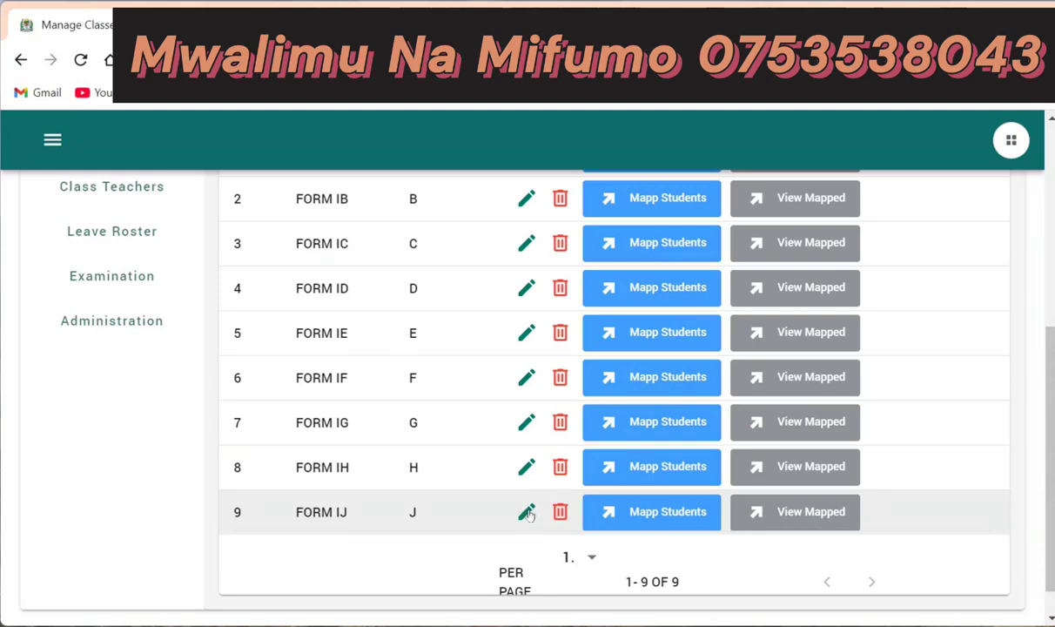
{"action": "left_click", "coordinate": [559, 513]}
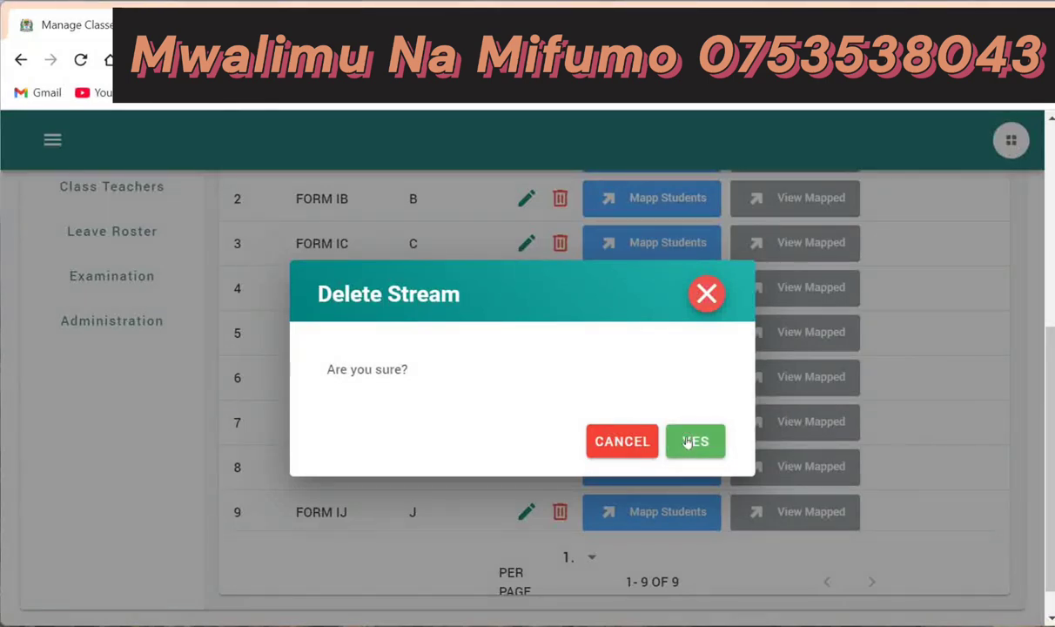
{"action": "left_click", "coordinate": [687, 443]}
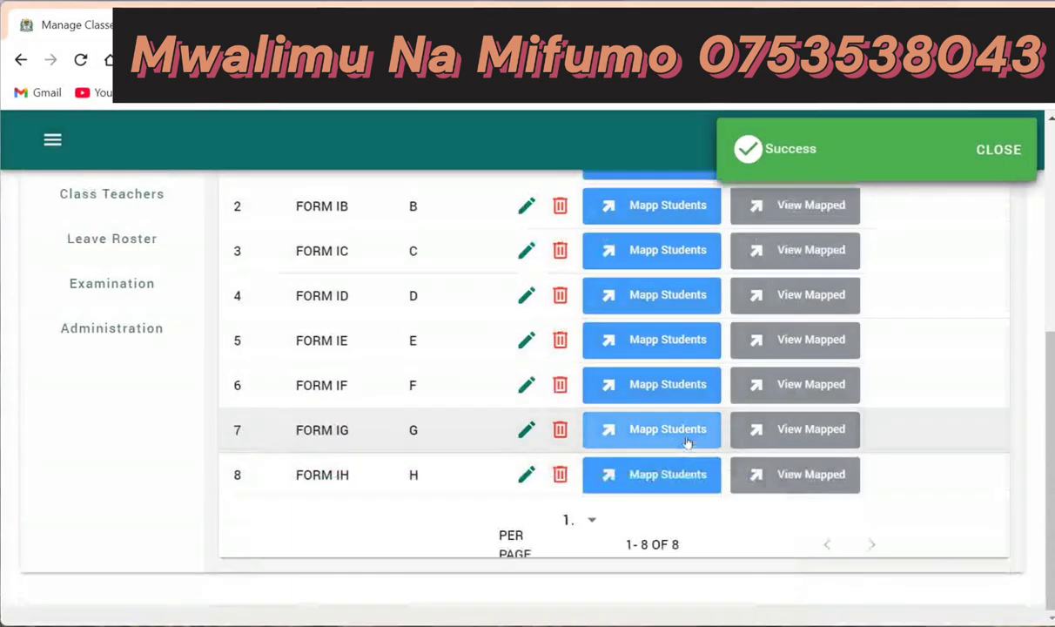
{"action": "left_click", "coordinate": [560, 474]}
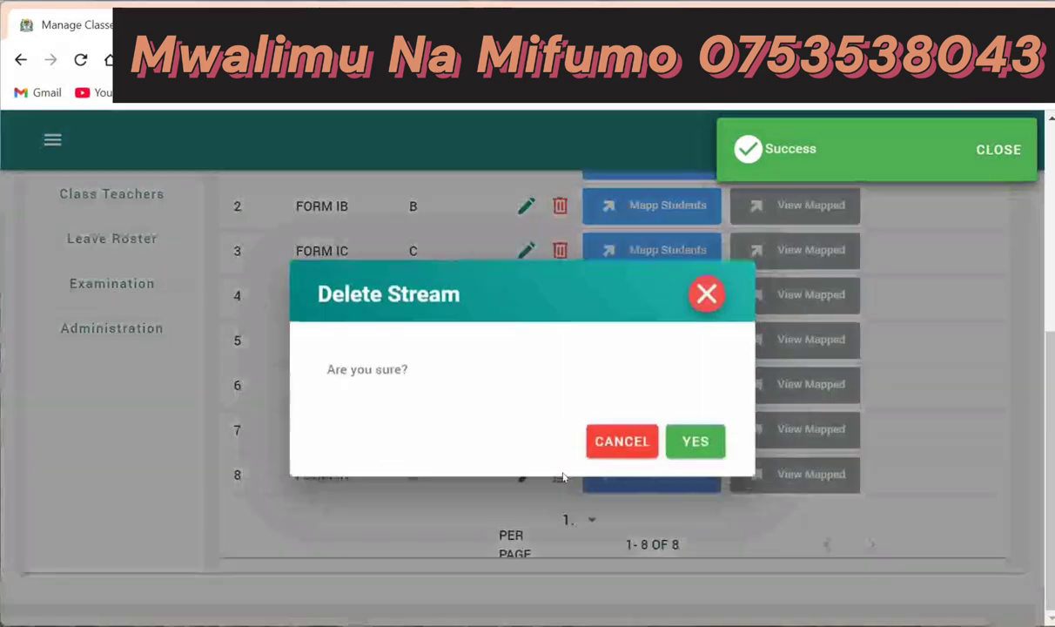
{"action": "left_click", "coordinate": [693, 442]}
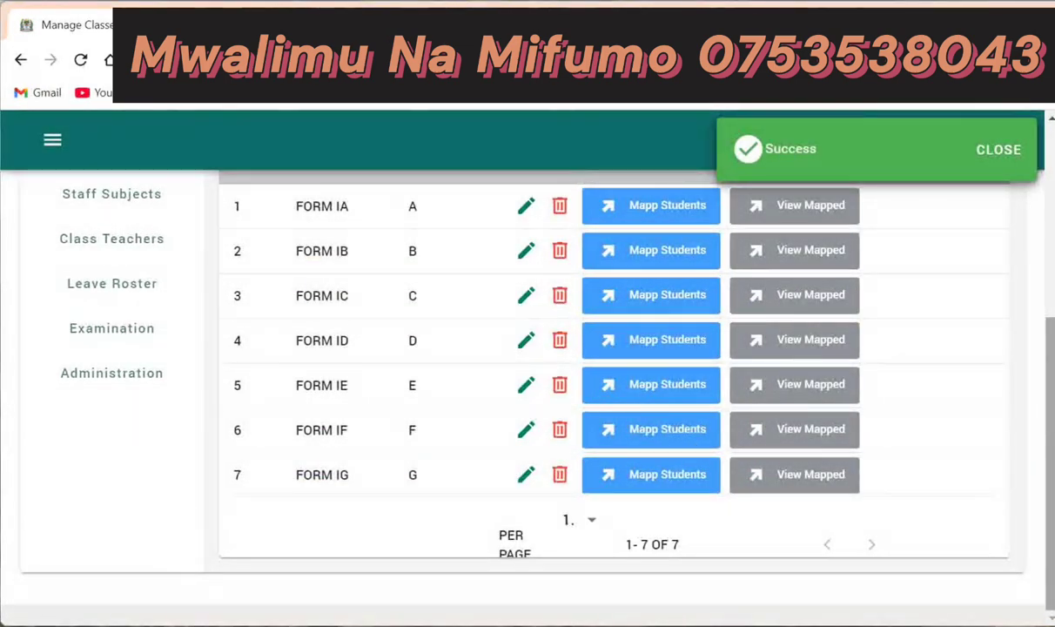
Step: Check the remaining Form One streams, then view the A Level section's streams for Form Six and Form Five
{"action": "left_click_drag", "start_coordinate": [1051, 409], "coordinate": [1053, 238]}
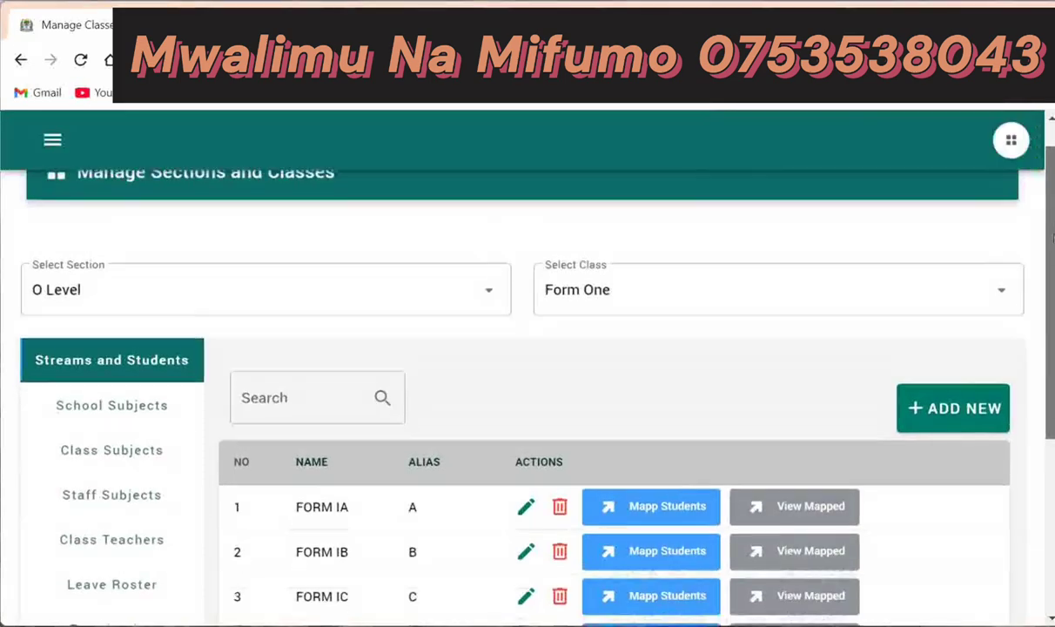
{"action": "scroll", "coordinate": [1053, 236], "scroll_direction": "down", "scroll_amount": 3}
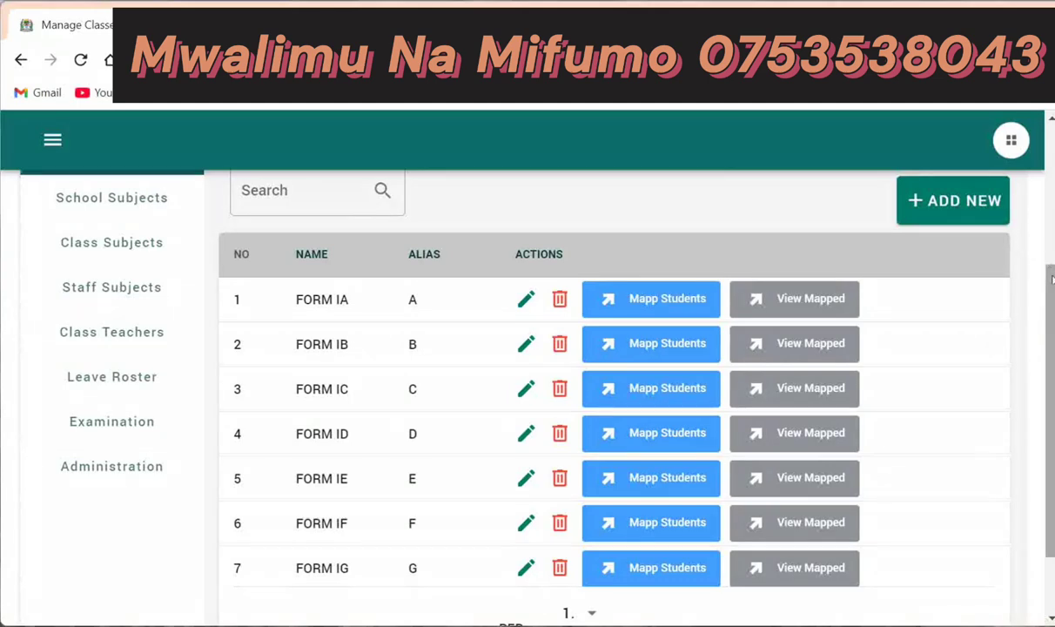
{"action": "scroll", "coordinate": [1012, 250], "scroll_direction": "up", "scroll_amount": 3}
{"action": "scroll", "coordinate": [1051, 339], "scroll_direction": "down", "scroll_amount": 4}
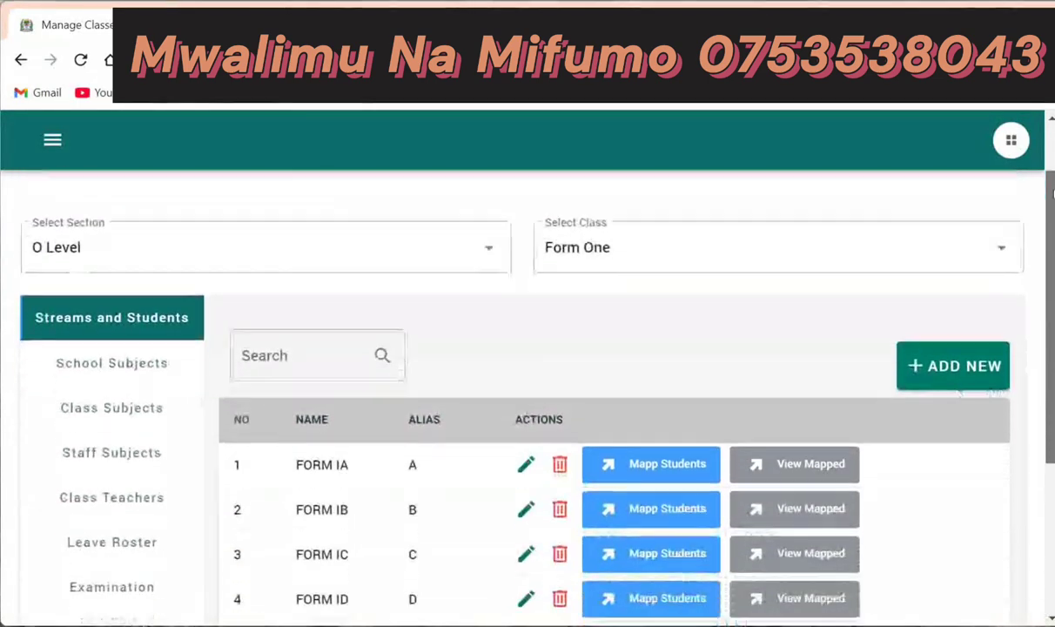
{"action": "left_click_drag", "start_coordinate": [1053, 337], "coordinate": [1050, 191]}
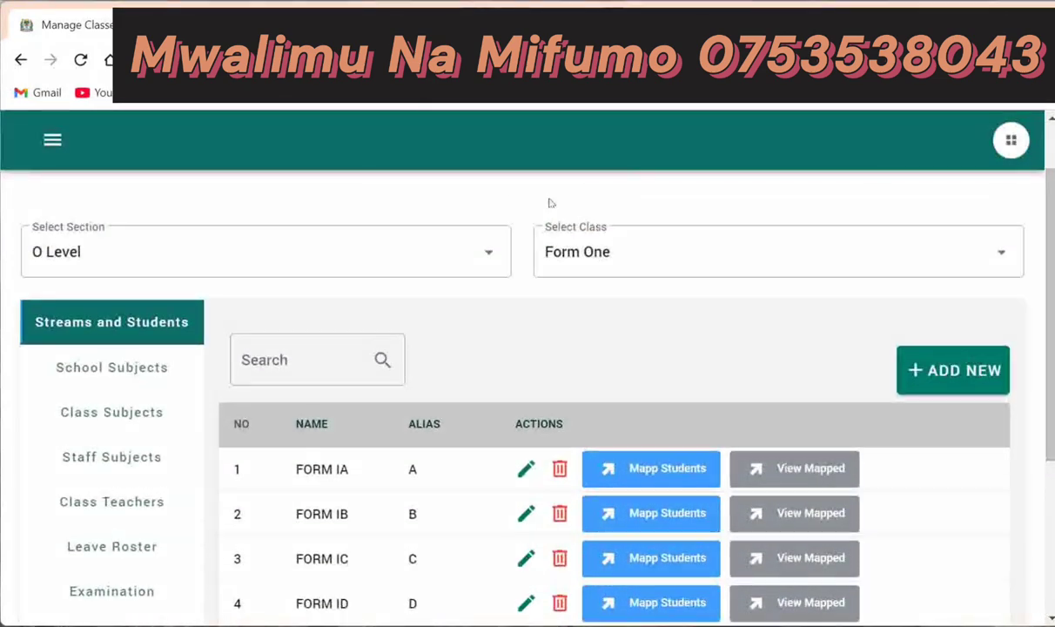
{"action": "left_click", "coordinate": [490, 250]}
{"action": "left_click", "coordinate": [100, 301]}
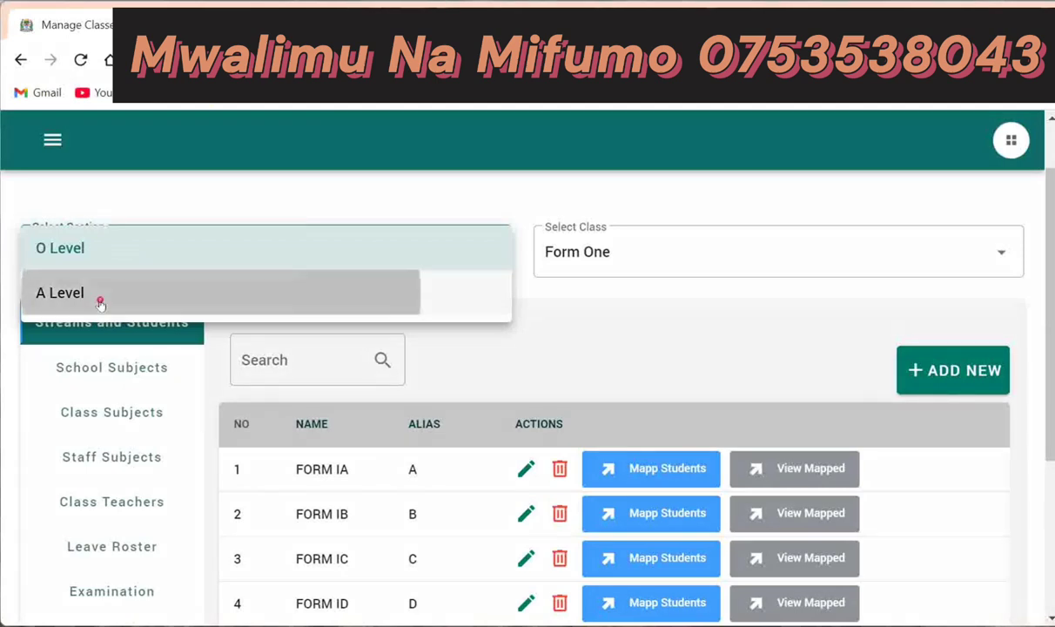
{"action": "left_click", "coordinate": [748, 259]}
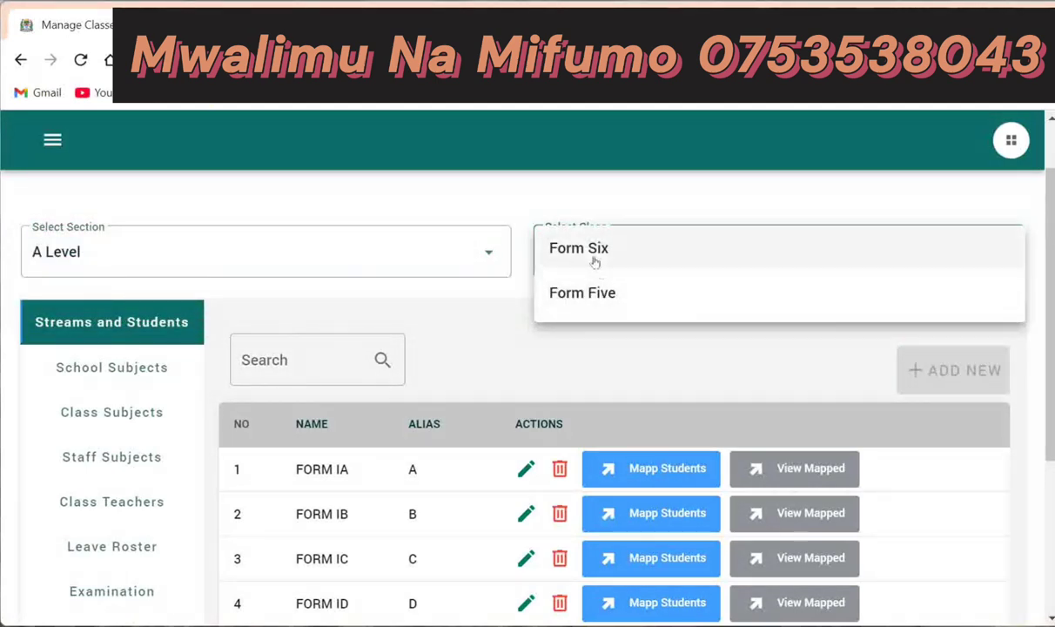
{"action": "left_click", "coordinate": [595, 253]}
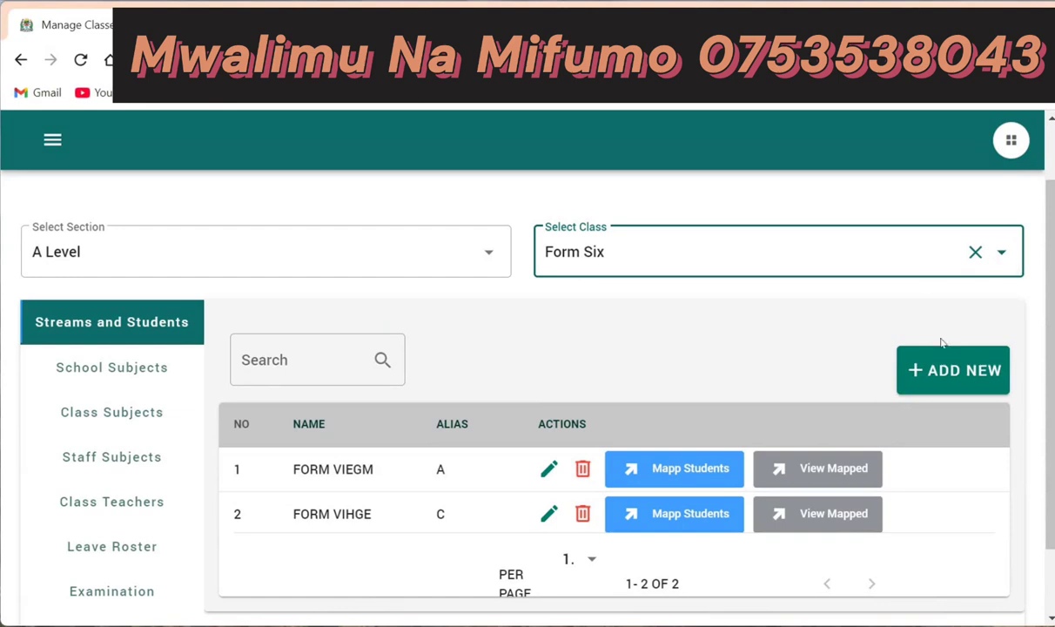
{"action": "left_click", "coordinate": [1001, 253]}
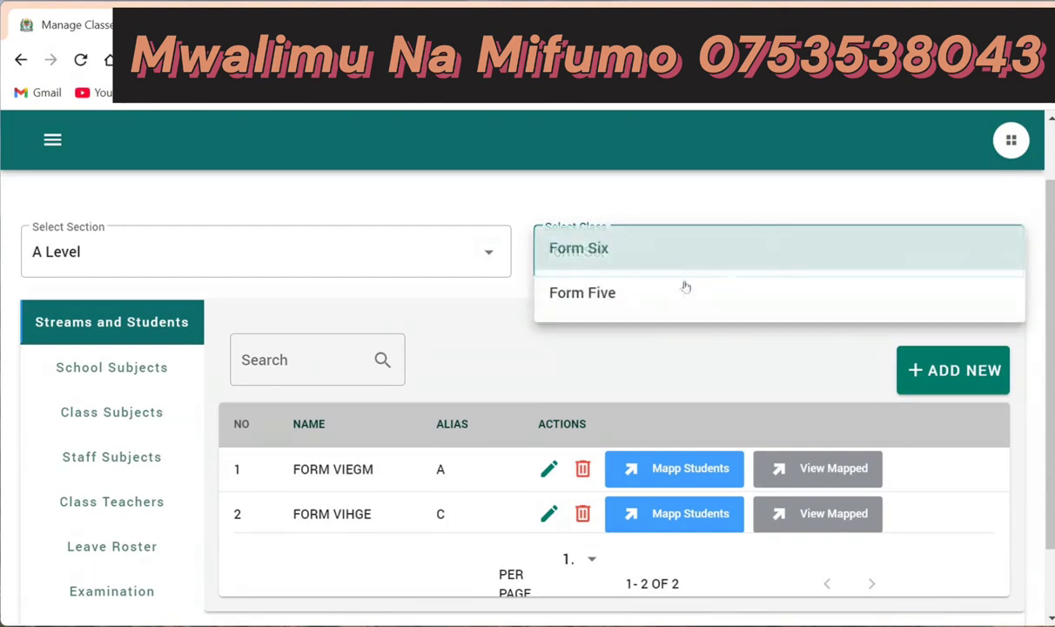
{"action": "left_click", "coordinate": [614, 296]}
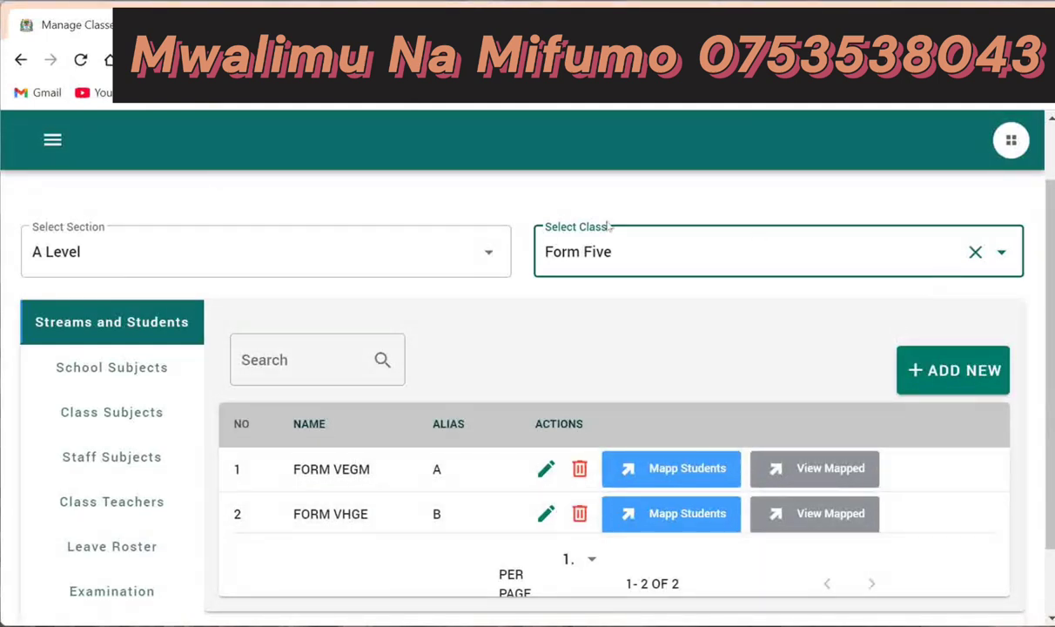
Step: Return to the O Level section and select the Form One class
{"action": "left_click", "coordinate": [486, 256]}
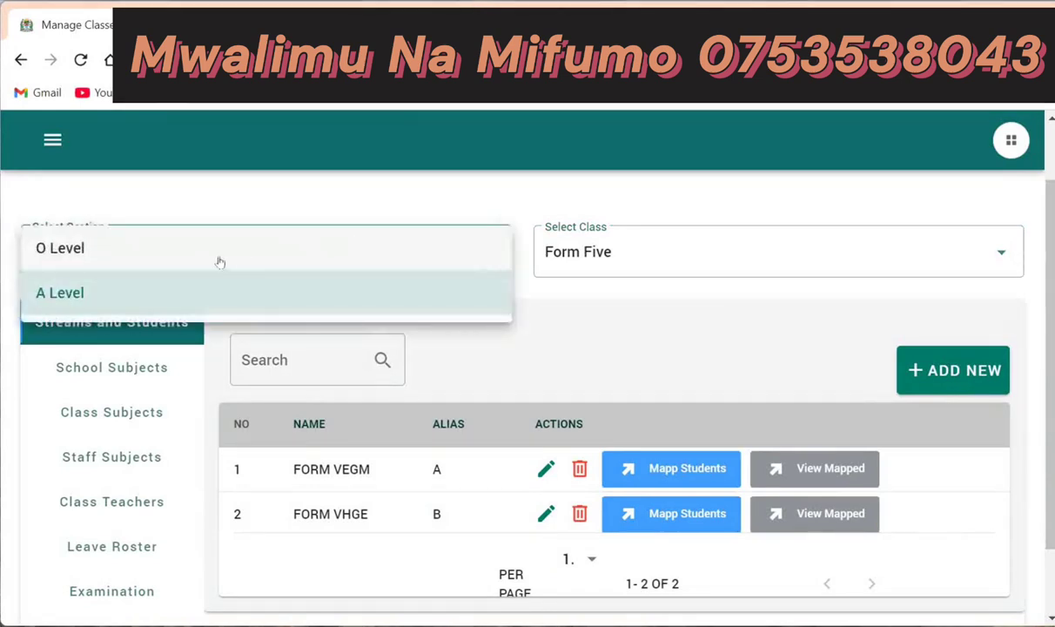
{"action": "left_click", "coordinate": [147, 262]}
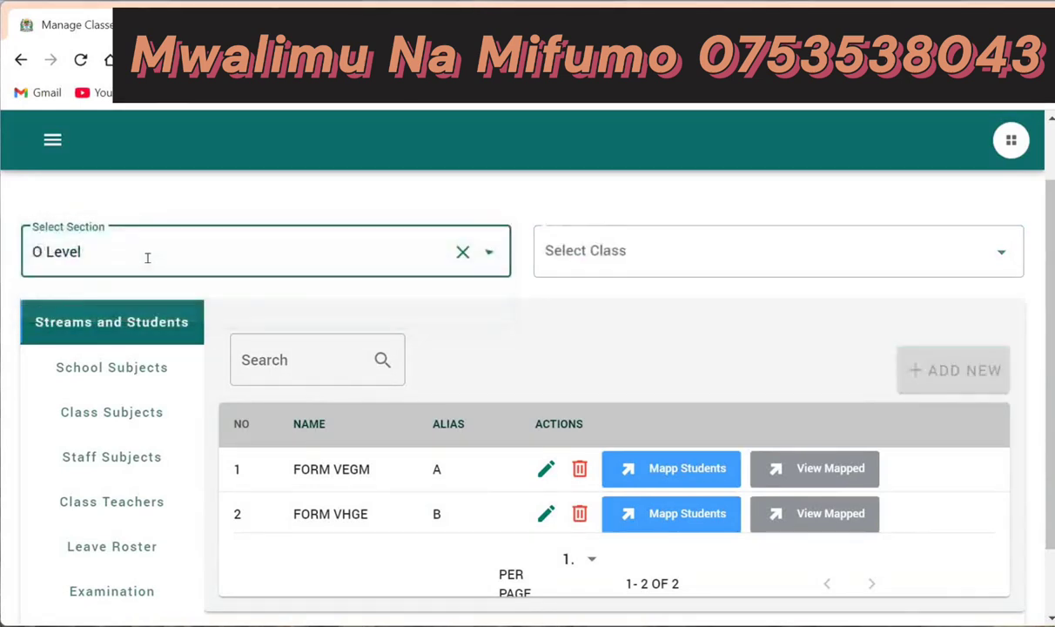
{"action": "left_click", "coordinate": [704, 257]}
{"action": "left_click", "coordinate": [608, 255]}
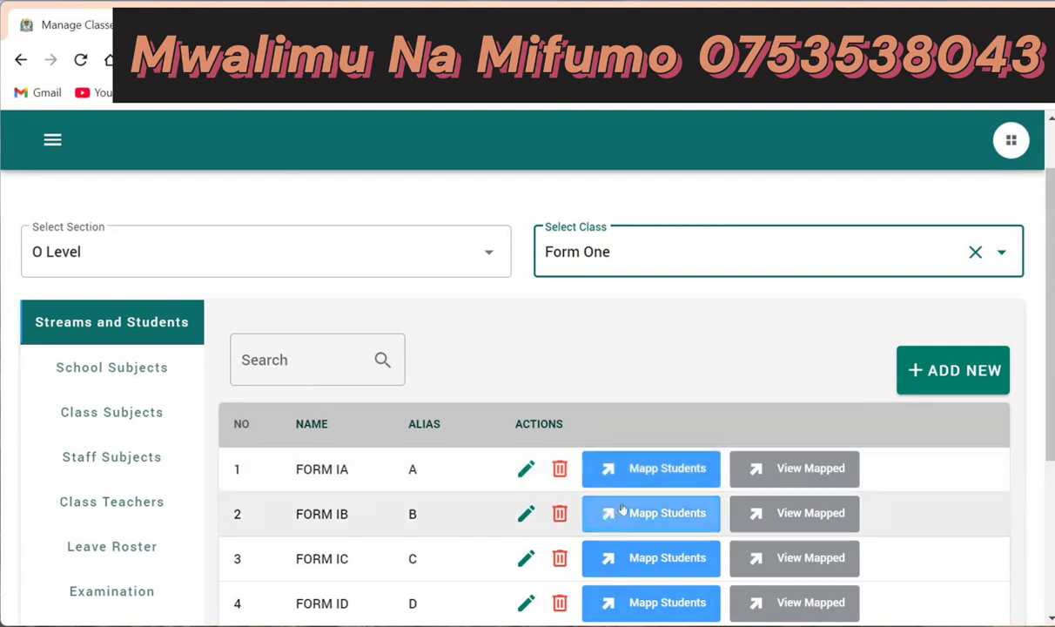
Step: Mark the students in rows 1, 3, 5 and 10 for mapping to stream FORM IA, and close the dialog without submitting
{"action": "left_click", "coordinate": [676, 473]}
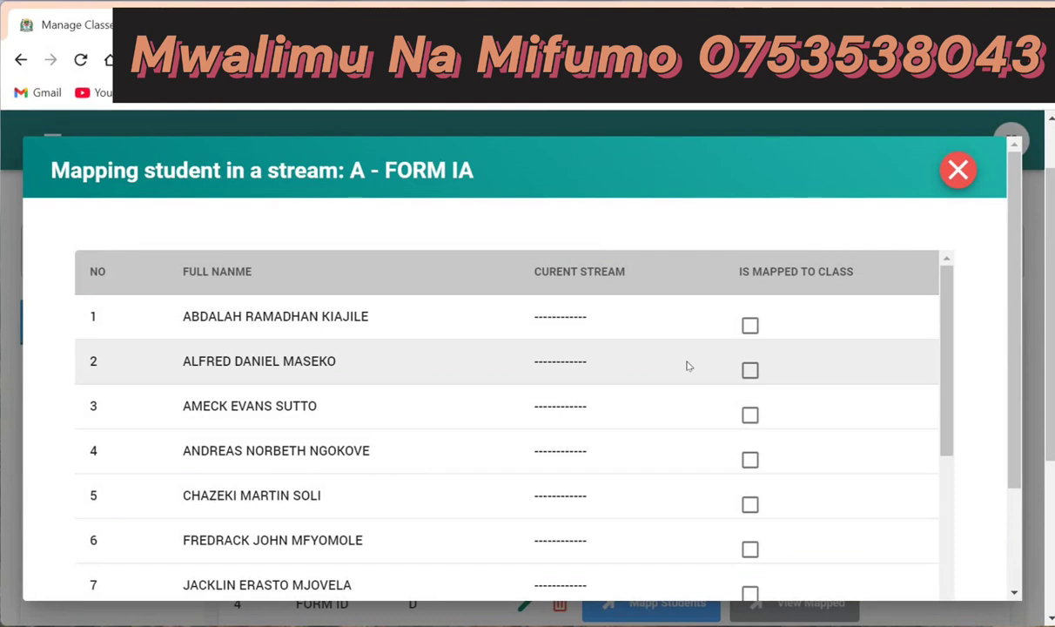
{"action": "left_click", "coordinate": [749, 324]}
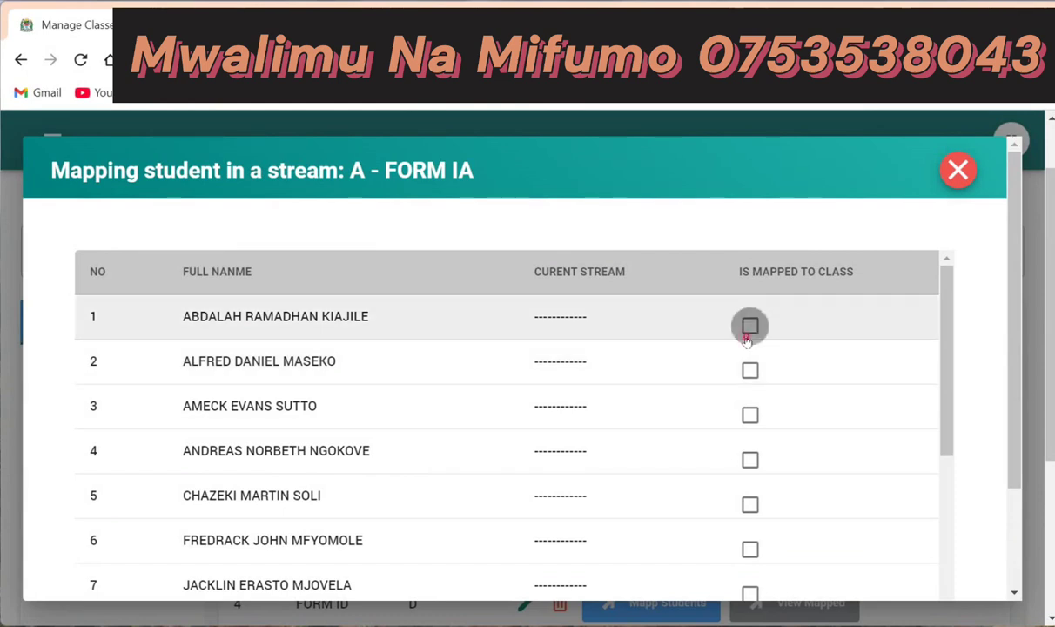
{"action": "left_click", "coordinate": [751, 415]}
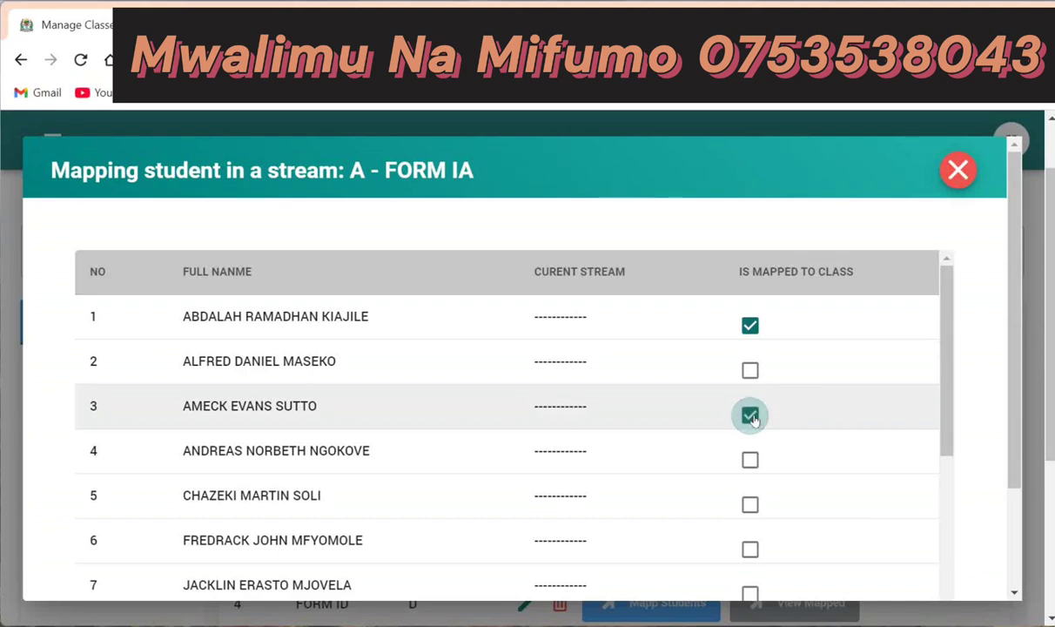
{"action": "left_click", "coordinate": [748, 506]}
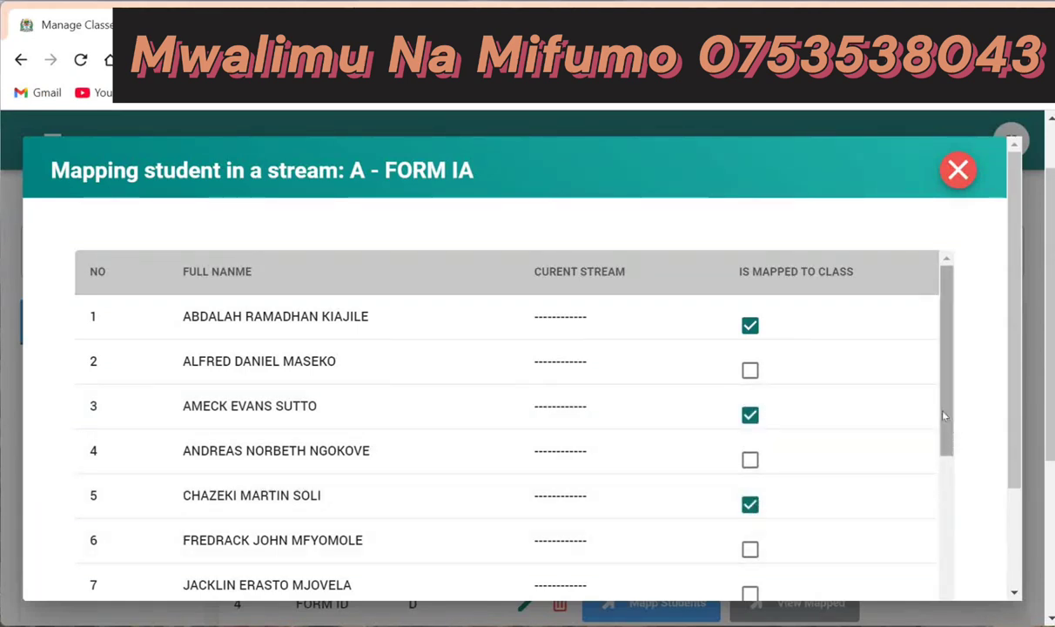
{"action": "left_click_drag", "start_coordinate": [942, 412], "coordinate": [943, 535]}
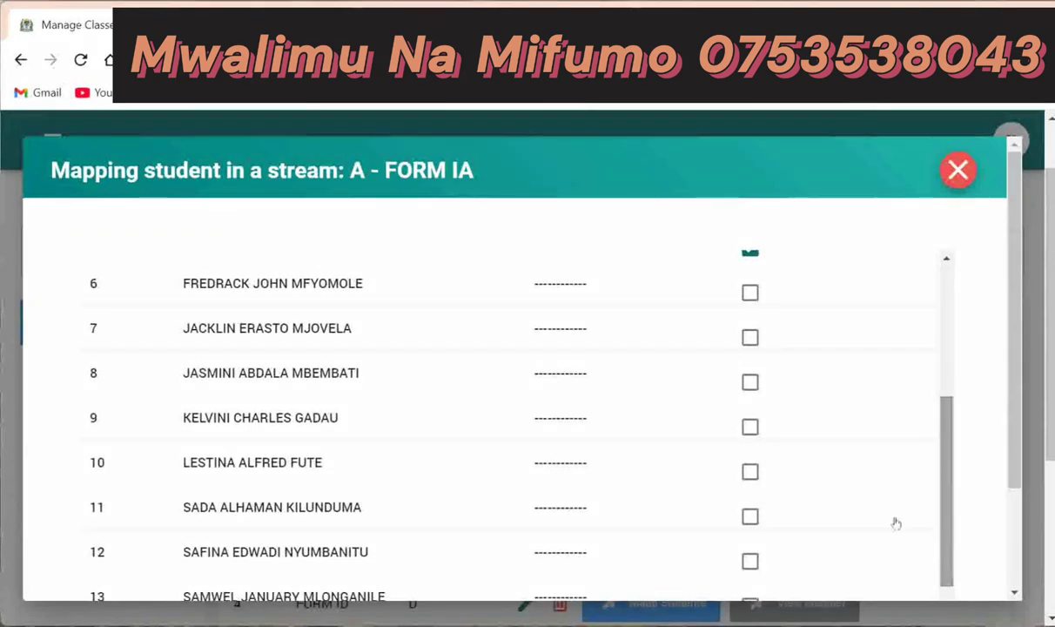
{"action": "left_click", "coordinate": [750, 472]}
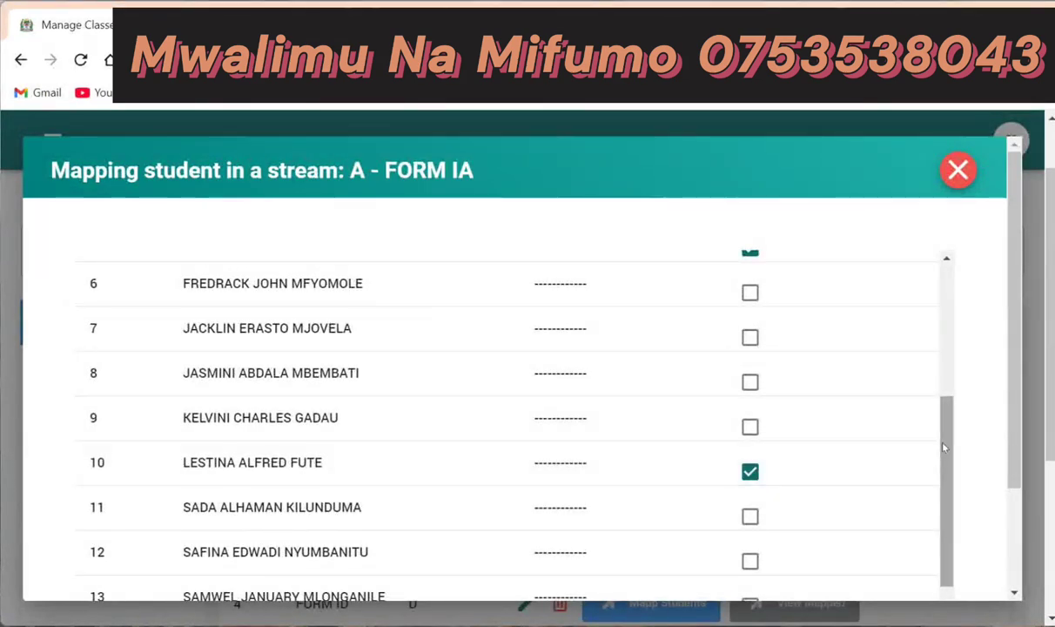
{"action": "left_click_drag", "start_coordinate": [948, 496], "coordinate": [948, 517]}
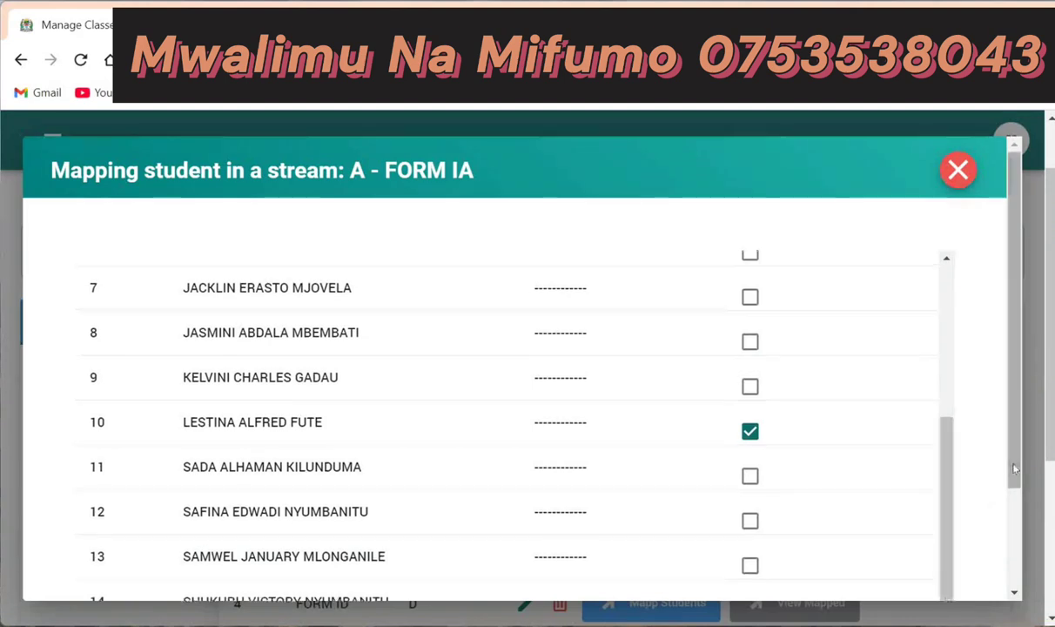
{"action": "left_click_drag", "start_coordinate": [1012, 463], "coordinate": [1015, 580]}
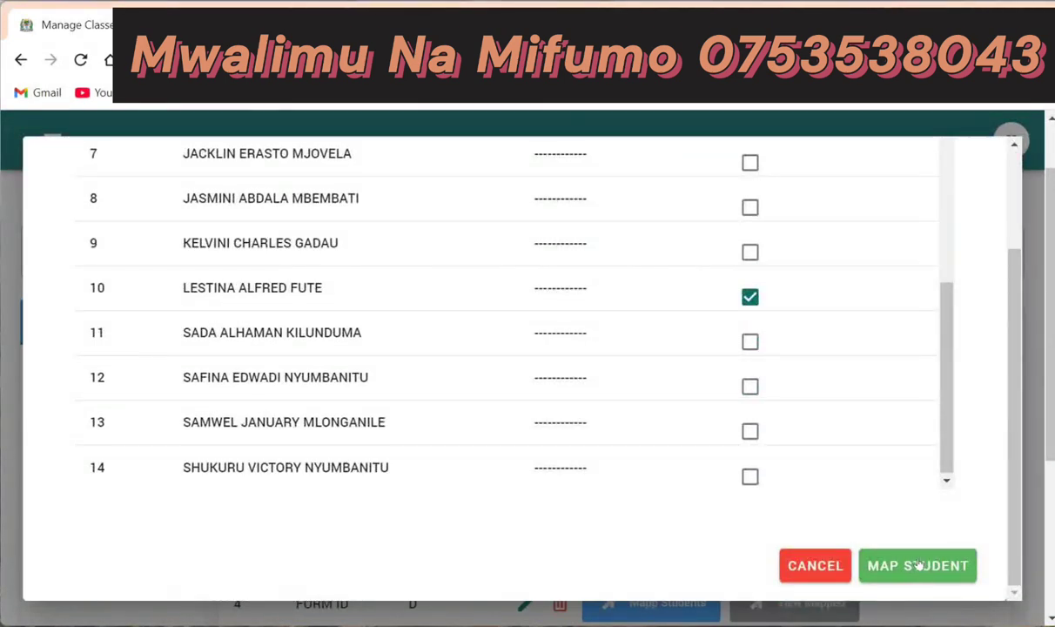
{"action": "scroll", "coordinate": [966, 428], "scroll_direction": "up", "scroll_amount": 2}
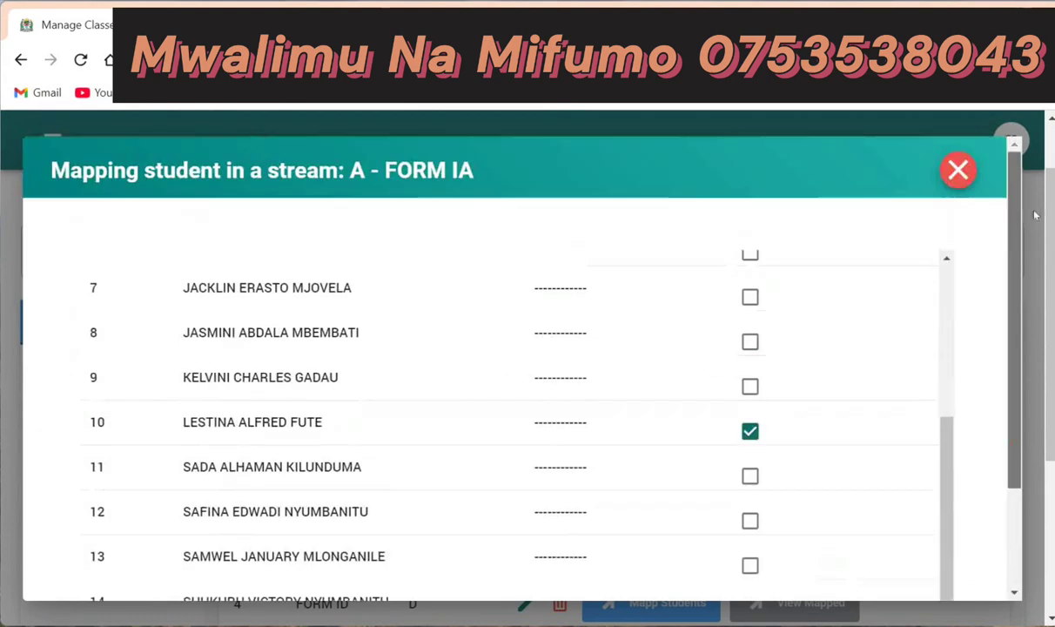
{"action": "left_click", "coordinate": [958, 170]}
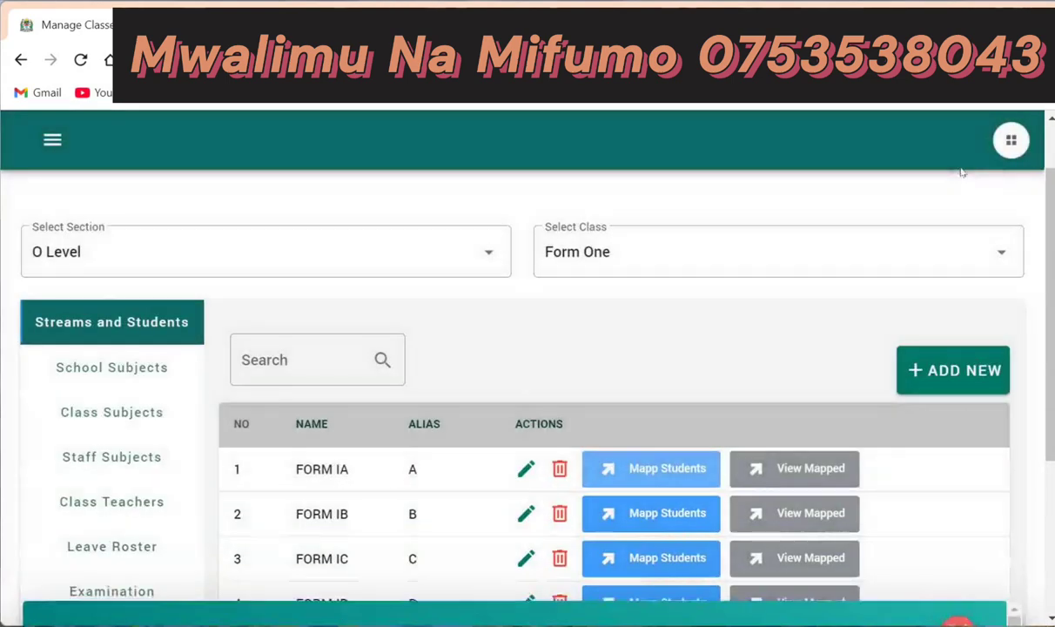
Step: Mark the students in rows 7, 9, 11 and 12 for mapping to stream FORM IB, and close the dialog without submitting
{"action": "left_click", "coordinate": [639, 514]}
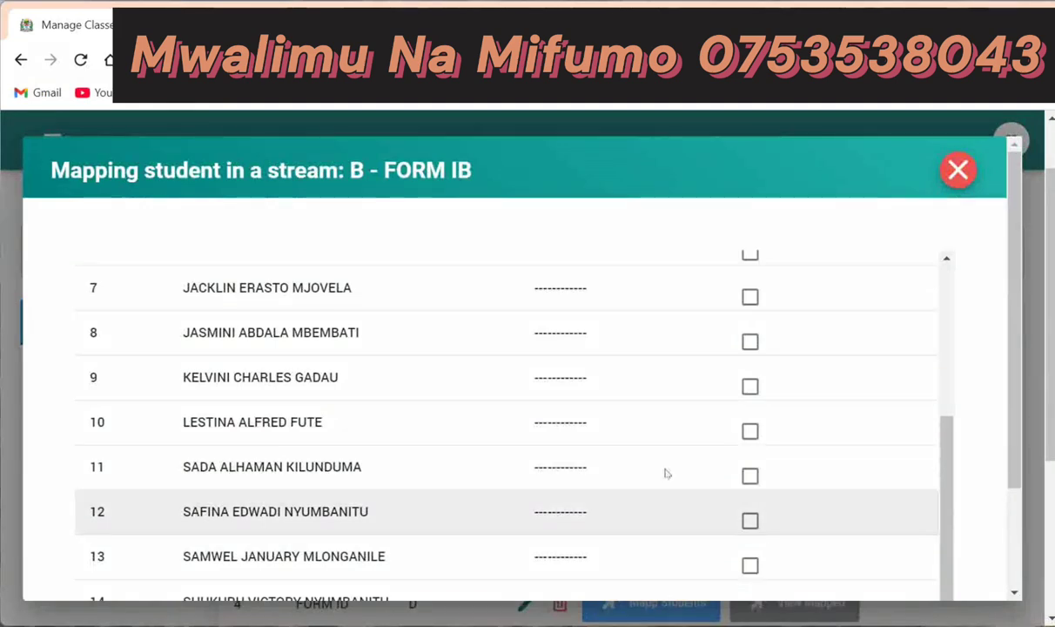
{"action": "left_click", "coordinate": [749, 297]}
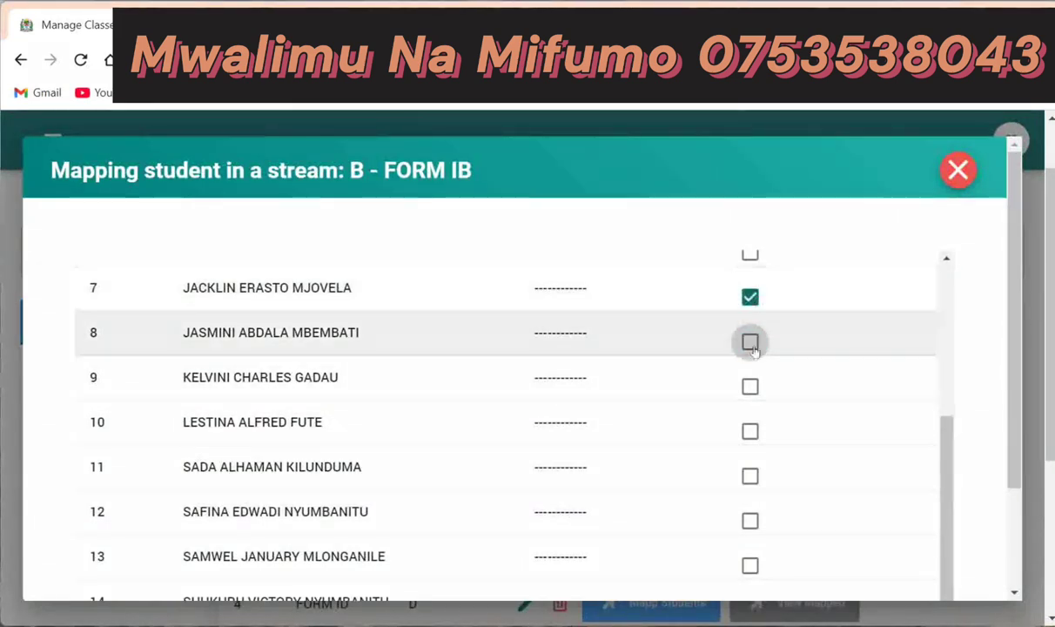
{"action": "left_click", "coordinate": [750, 386]}
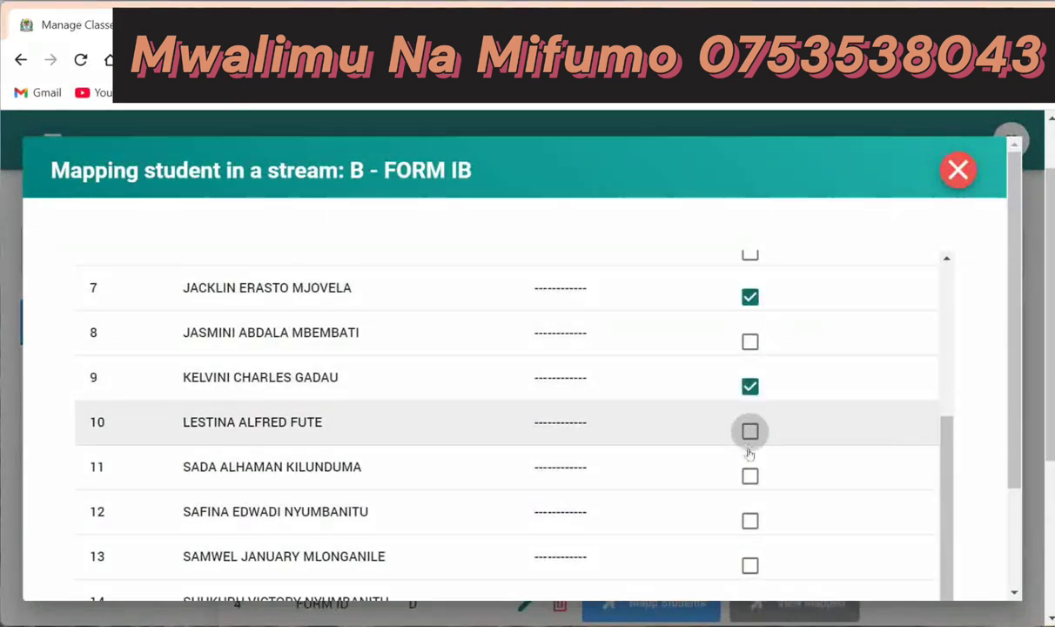
{"action": "left_click", "coordinate": [749, 478]}
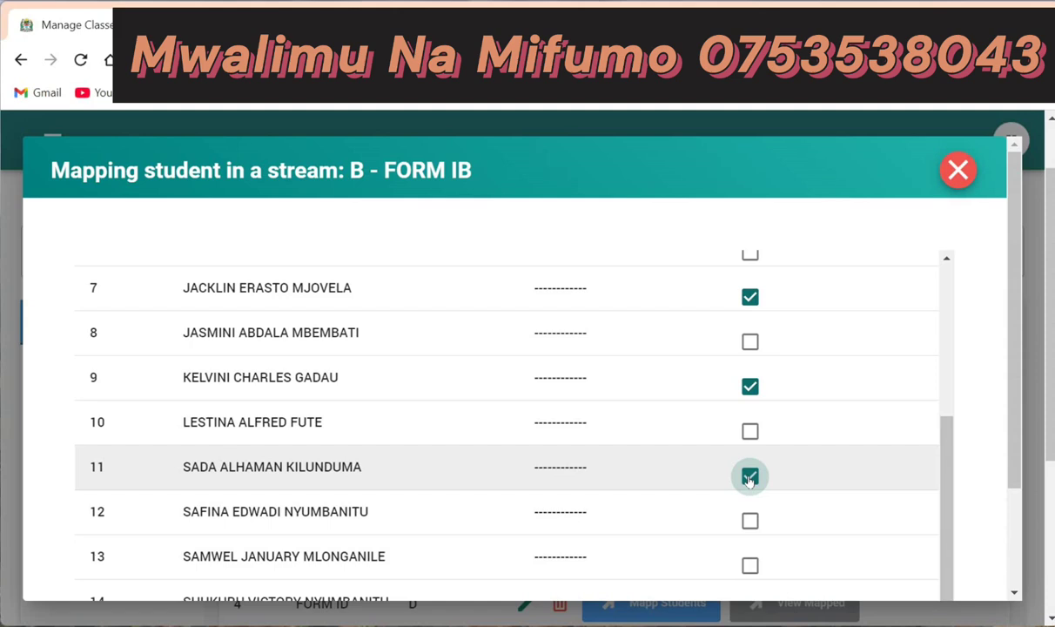
{"action": "left_click", "coordinate": [749, 521]}
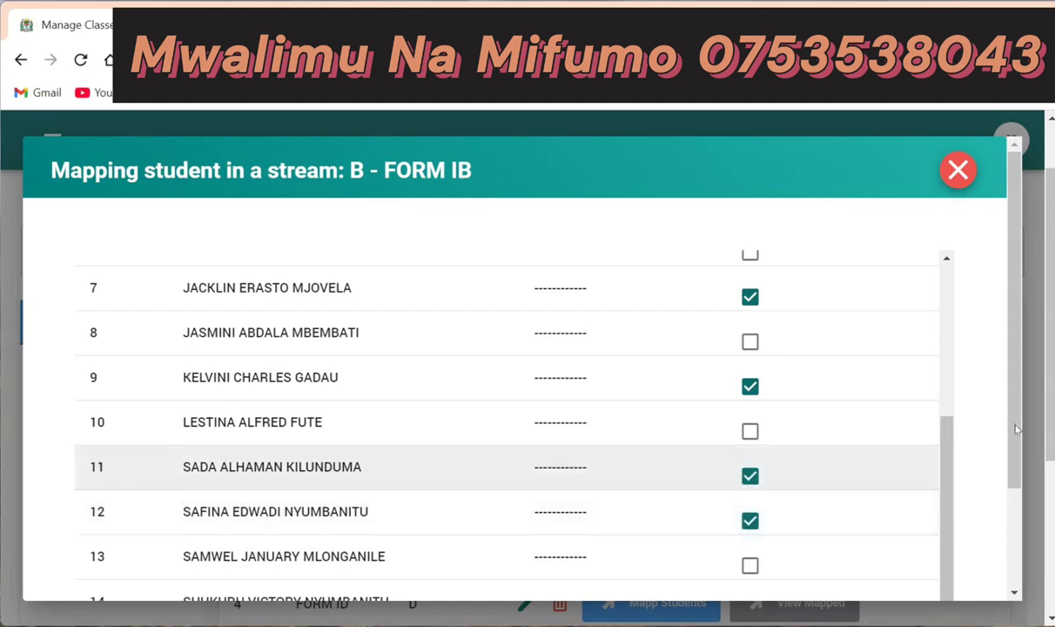
{"action": "scroll", "coordinate": [1020, 538], "scroll_direction": "down", "scroll_amount": 2}
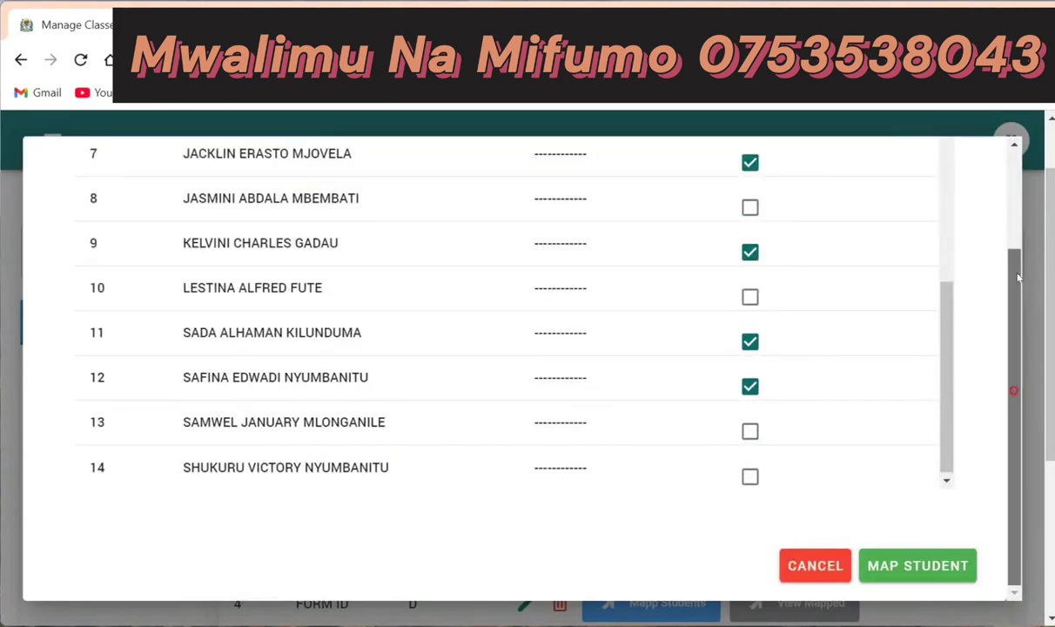
{"action": "scroll", "coordinate": [958, 369], "scroll_direction": "up", "scroll_amount": 2}
{"action": "left_click", "coordinate": [958, 171]}
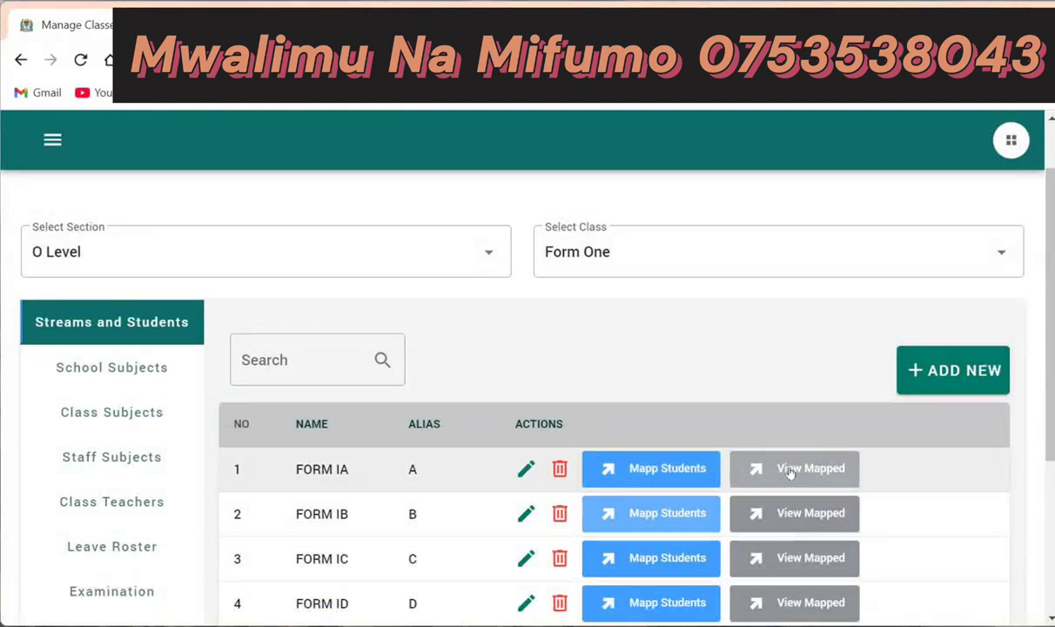
Step: Switch the class to Form Three and display the students mapped to stream FORM IIIA
{"action": "left_click", "coordinate": [995, 252]}
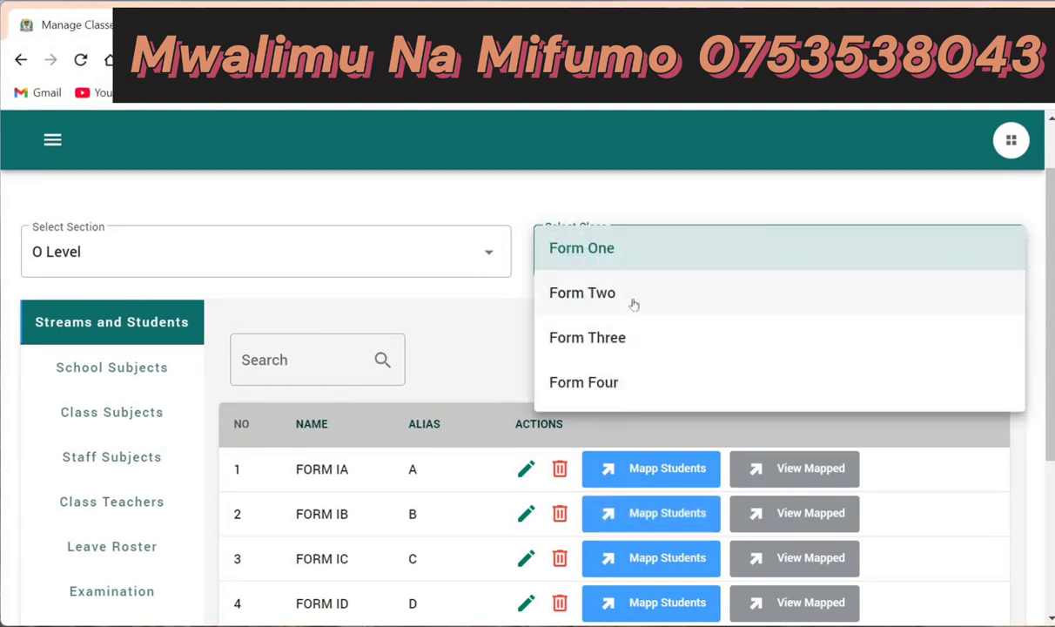
{"action": "left_click", "coordinate": [621, 339]}
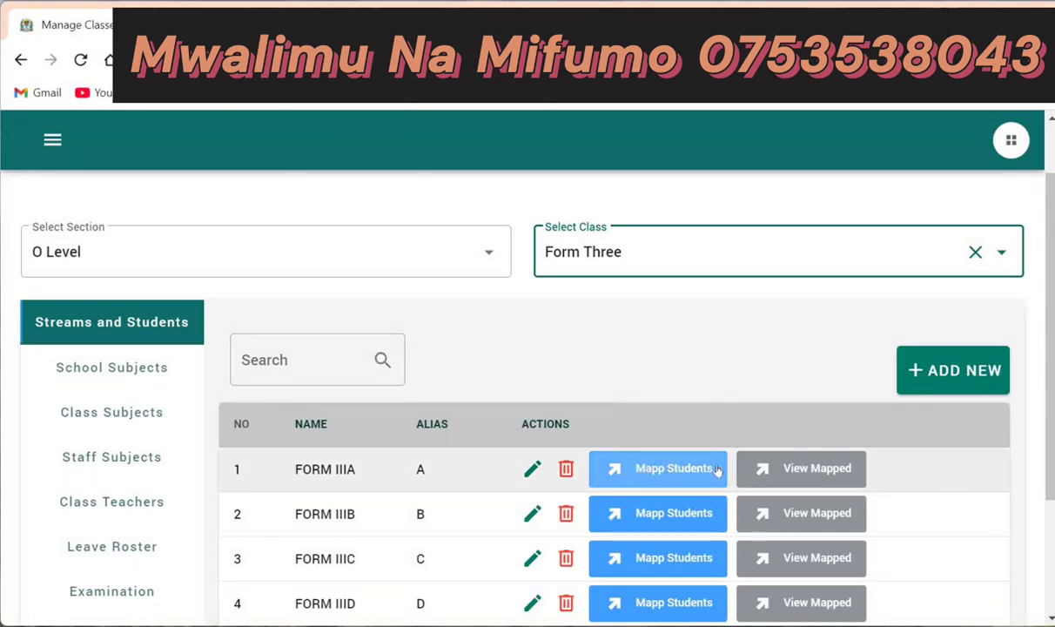
{"action": "left_click", "coordinate": [789, 471]}
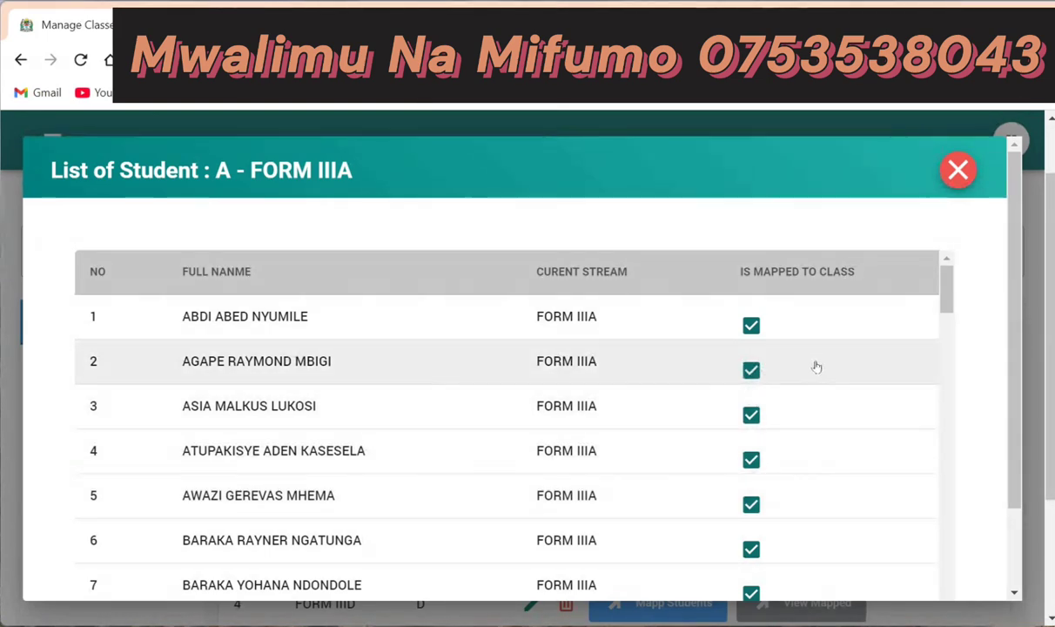
Step: Start unmapping the students in rows 1 and 4 of FORM IIIA, cancel each request, and close the student list
{"action": "left_click", "coordinate": [750, 326]}
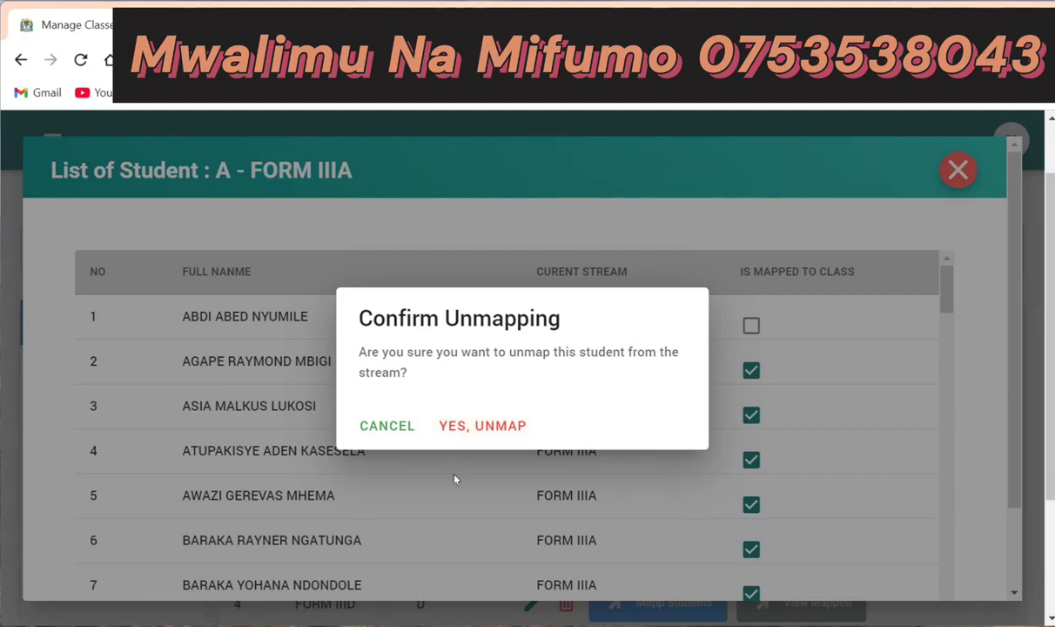
{"action": "left_click", "coordinate": [388, 426]}
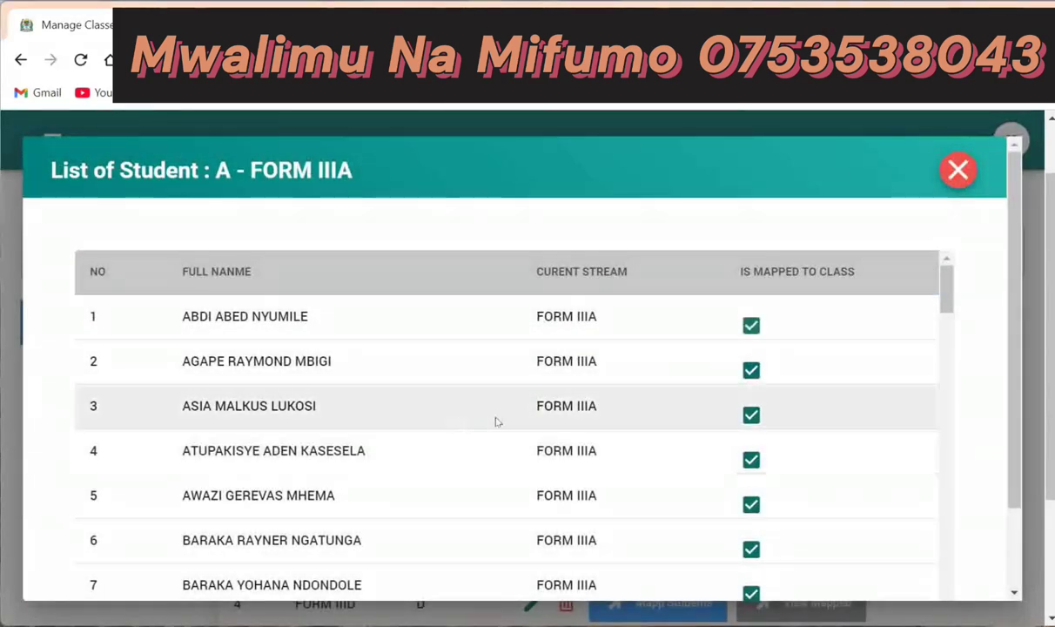
{"action": "left_click", "coordinate": [751, 461]}
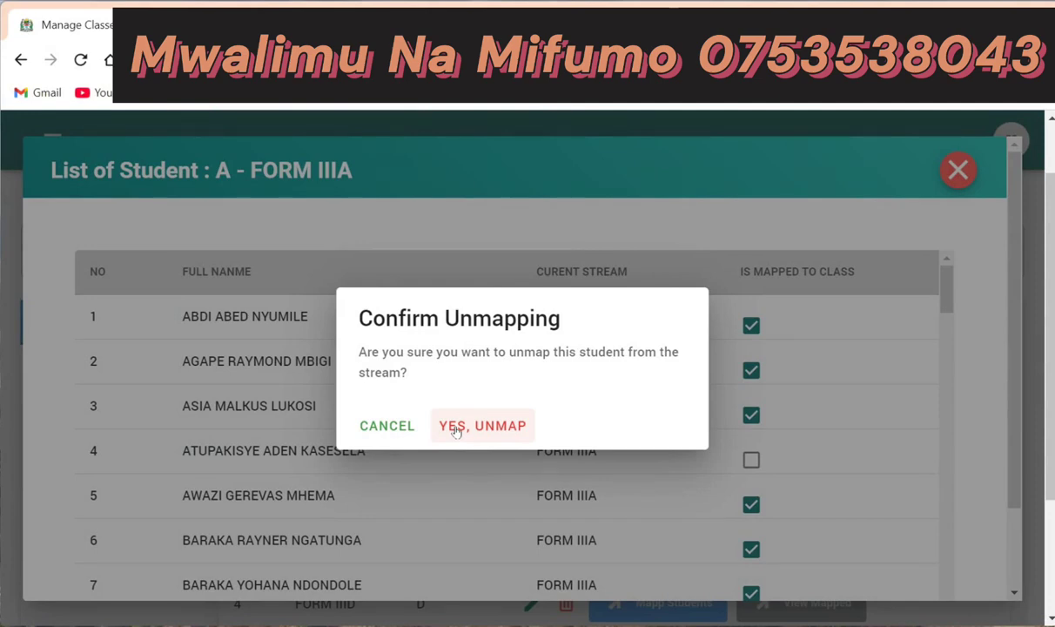
{"action": "left_click", "coordinate": [381, 425]}
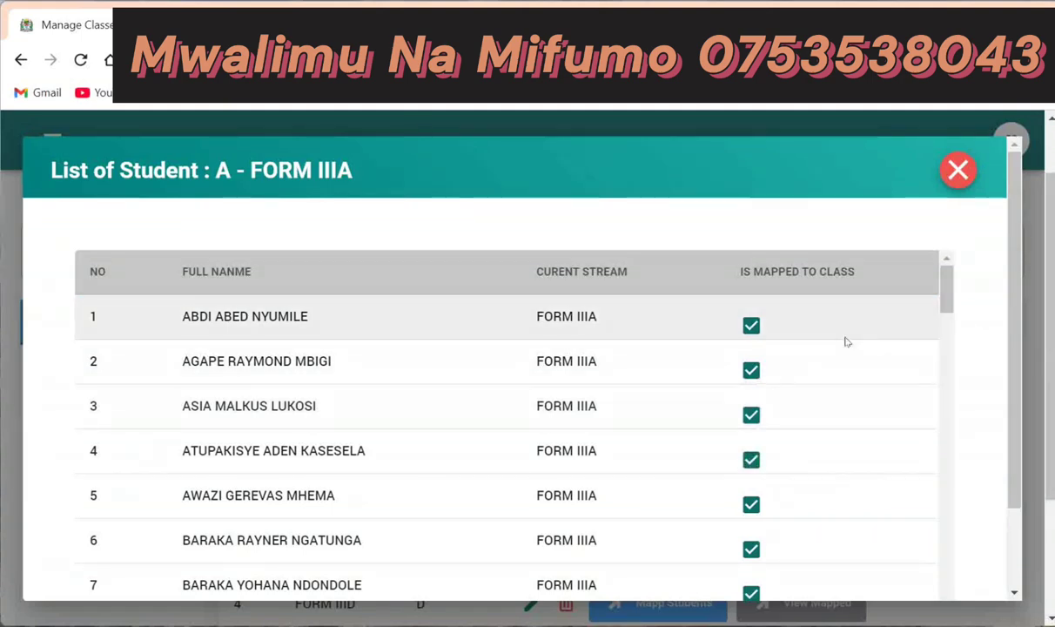
{"action": "mouse_move", "coordinate": [947, 300]}
{"action": "left_mouse_down"}
{"action": "mouse_move", "coordinate": [947, 353]}
{"action": "mouse_move", "coordinate": [946, 278]}
{"action": "left_mouse_up"}
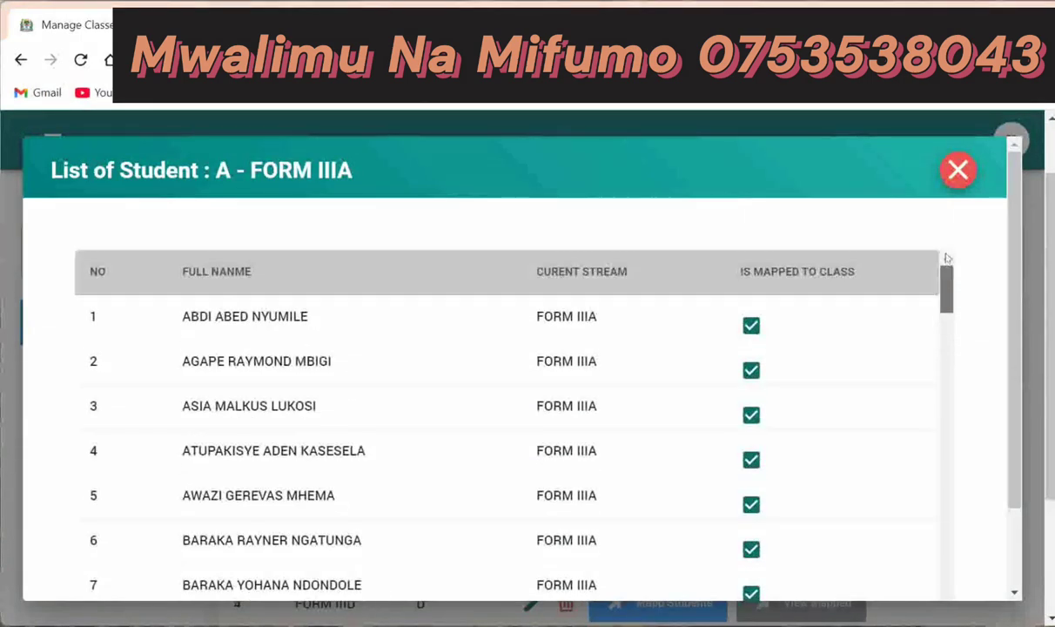
{"action": "left_click", "coordinate": [956, 170]}
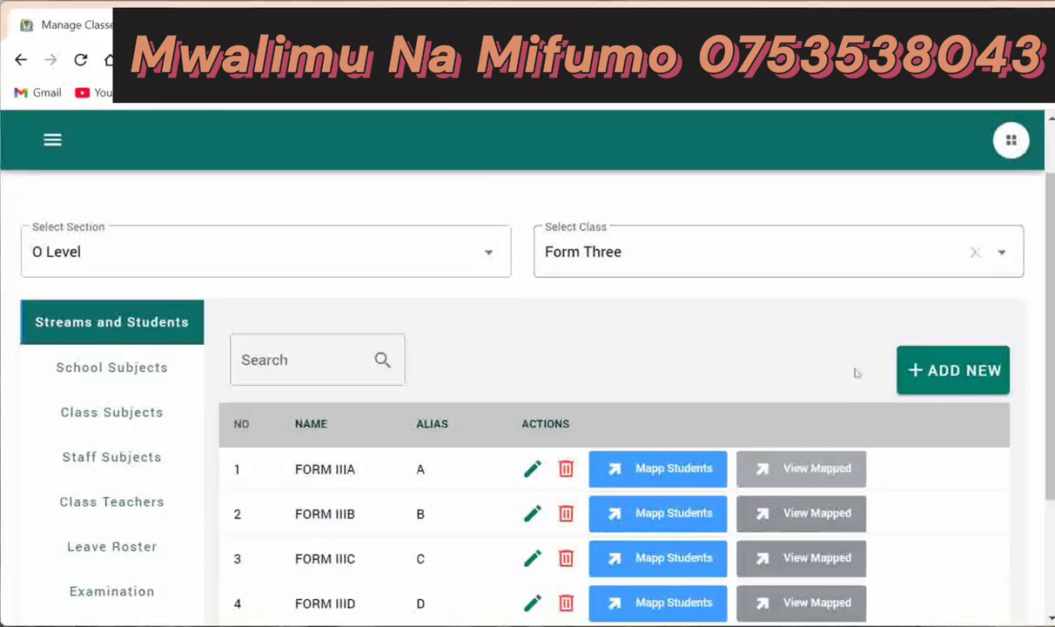
Step: Start unmapping the student in row 3 of stream FORM IIIC, dismiss the confirmation, and close the student list
{"action": "left_click", "coordinate": [786, 557]}
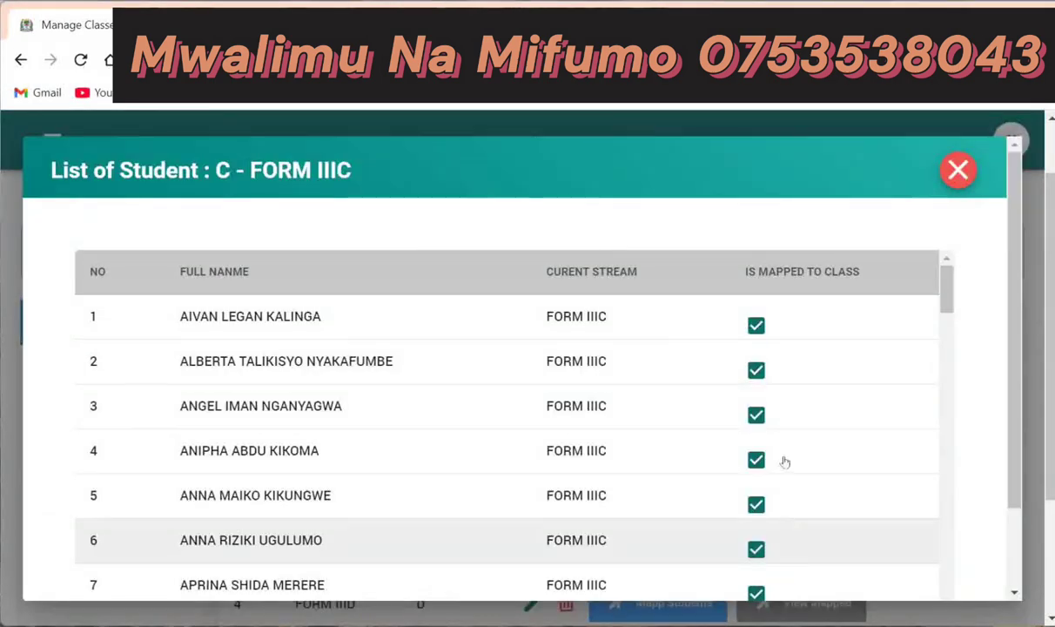
{"action": "left_click", "coordinate": [756, 416]}
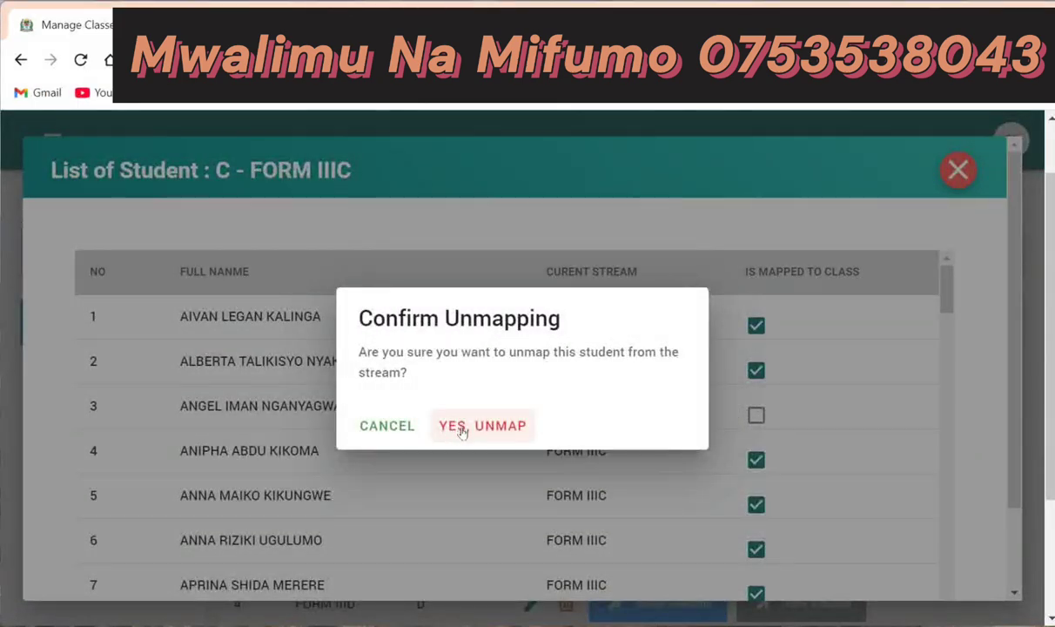
{"action": "left_click", "coordinate": [860, 373]}
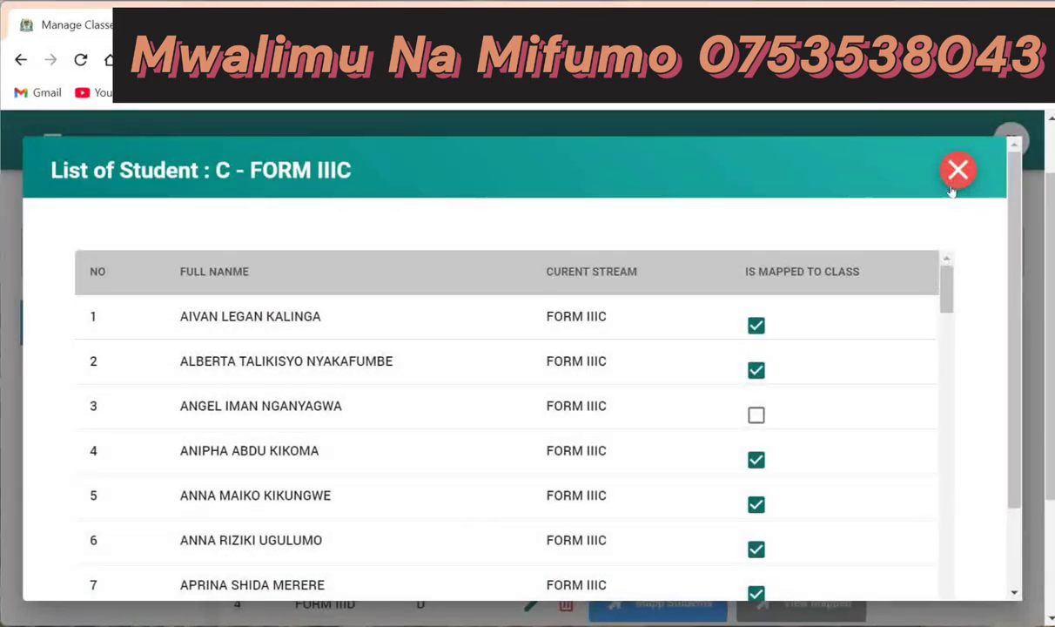
{"action": "left_click", "coordinate": [954, 184]}
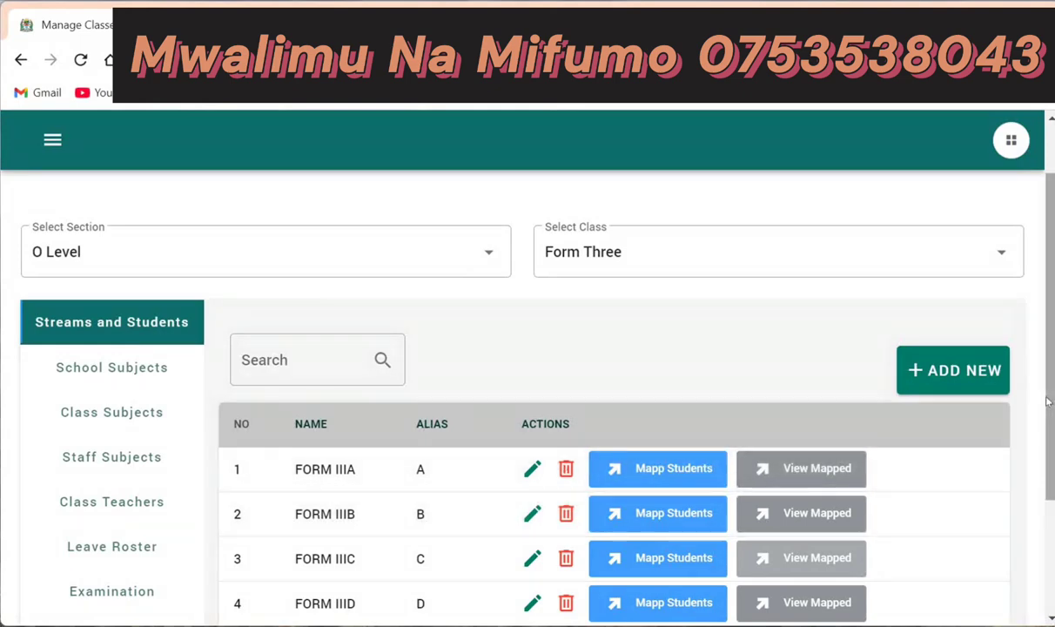
{"action": "scroll", "coordinate": [1050, 491], "scroll_direction": "down", "scroll_amount": 3}
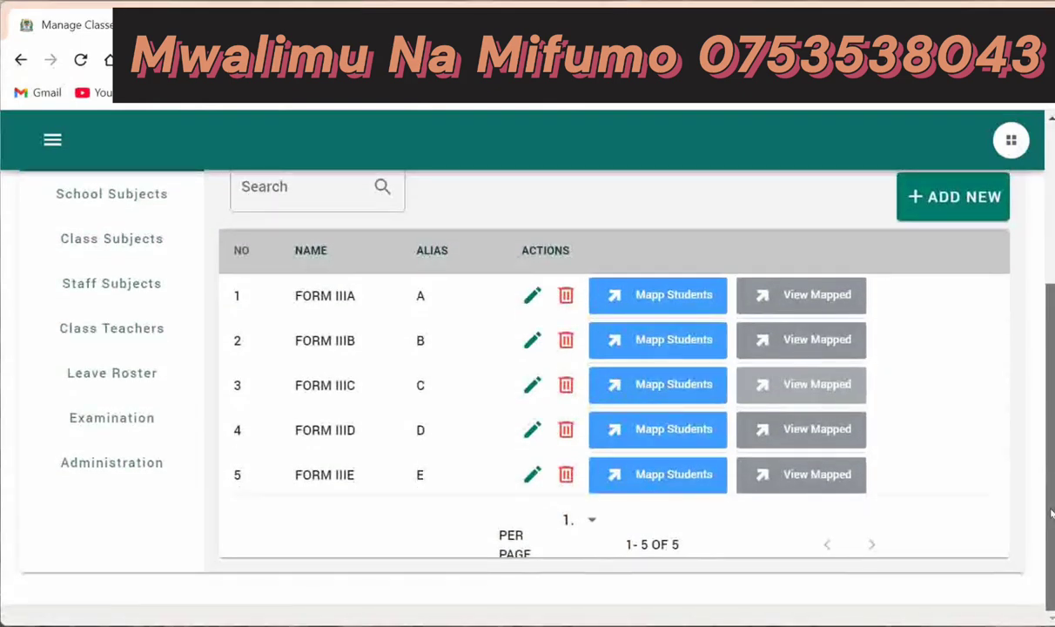
{"action": "left_click_drag", "start_coordinate": [1050, 492], "coordinate": [1038, 357]}
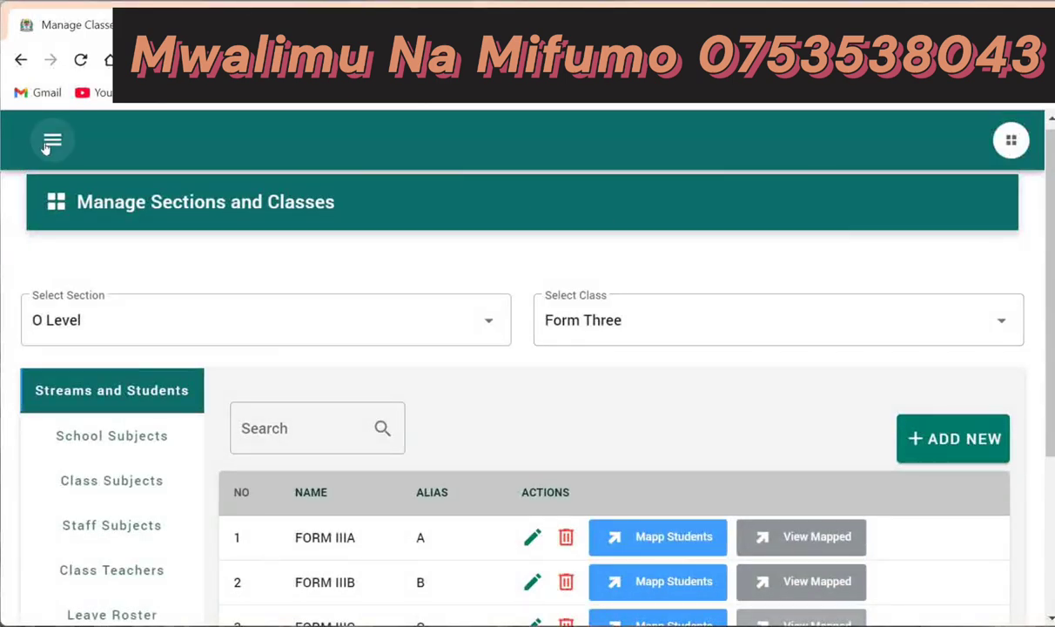
{"action": "left_click", "coordinate": [50, 143]}
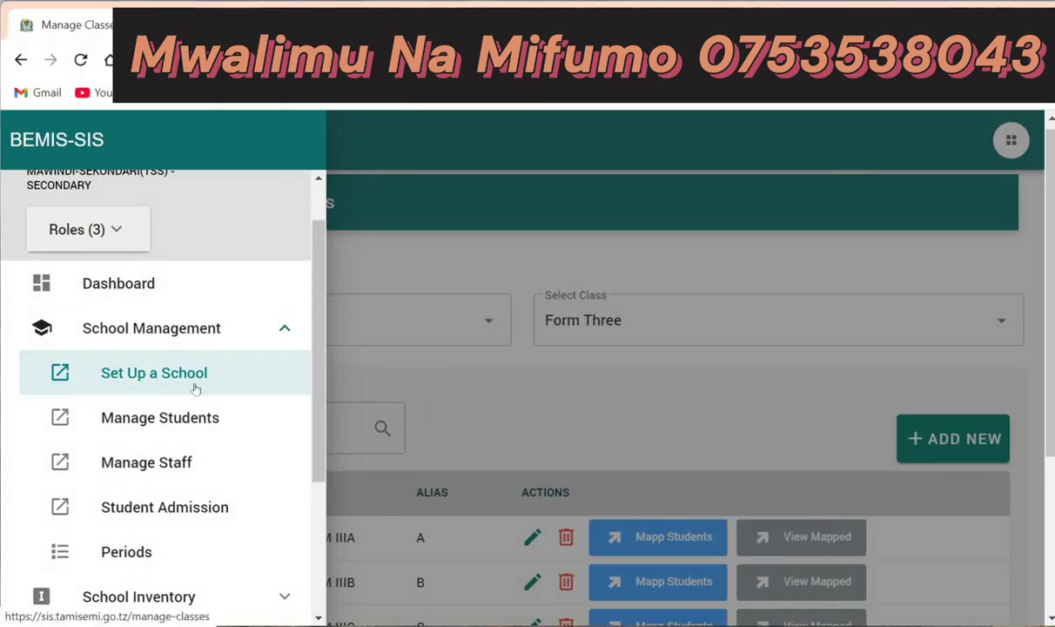
{"action": "left_click", "coordinate": [389, 342]}
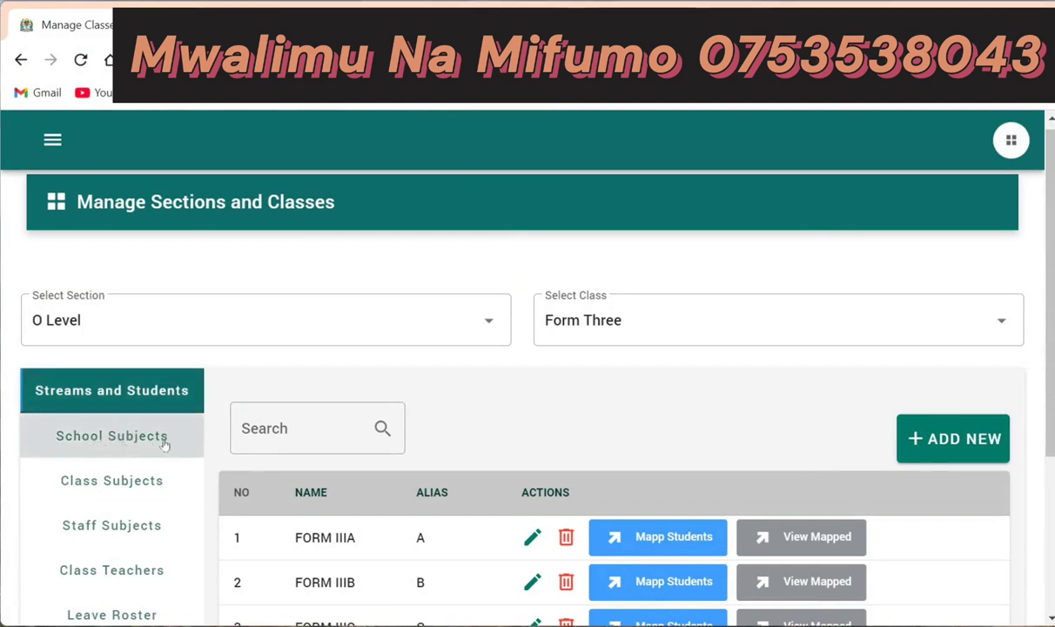
Step: Display the School Subjects settings and look over the available A Level subjects
{"action": "left_click", "coordinate": [119, 437]}
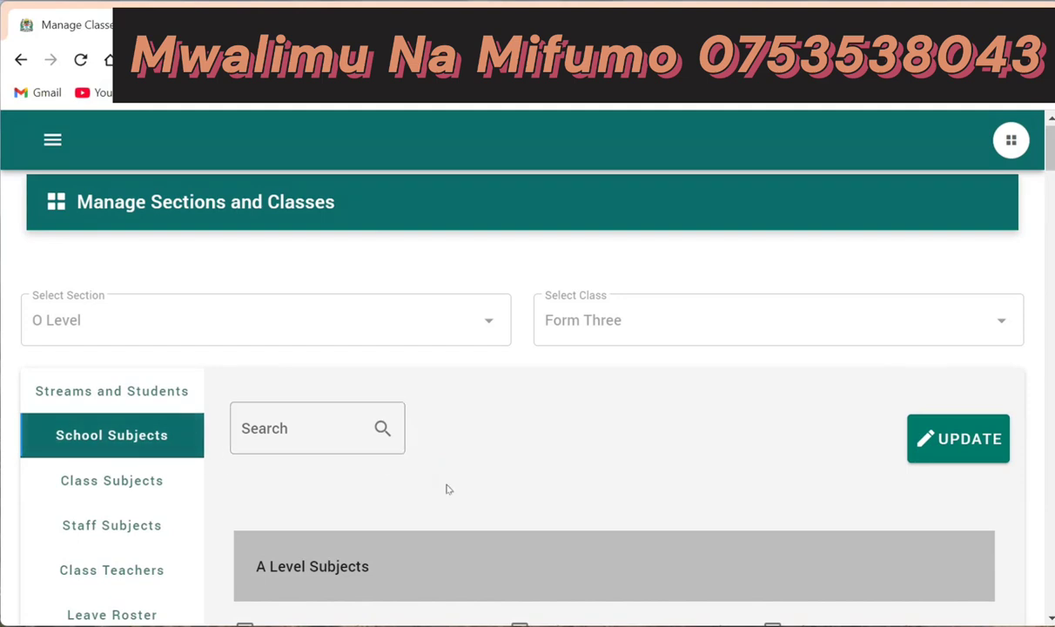
{"action": "left_click", "coordinate": [68, 439]}
{"action": "scroll", "coordinate": [1050, 159], "scroll_direction": "down", "scroll_amount": 4}
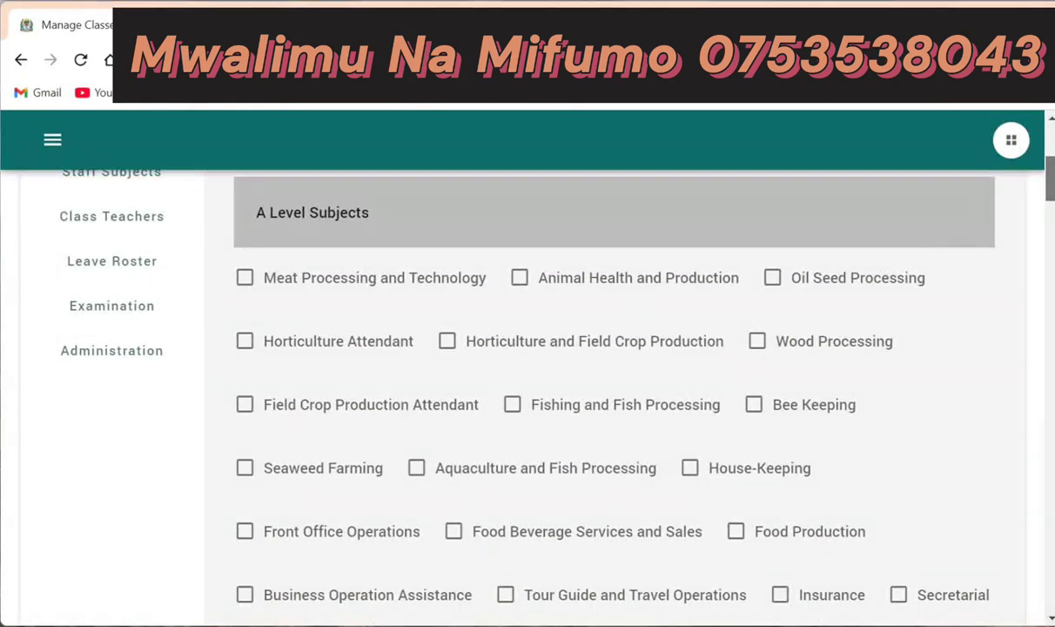
{"action": "scroll", "coordinate": [614, 391], "scroll_direction": "up", "scroll_amount": 1}
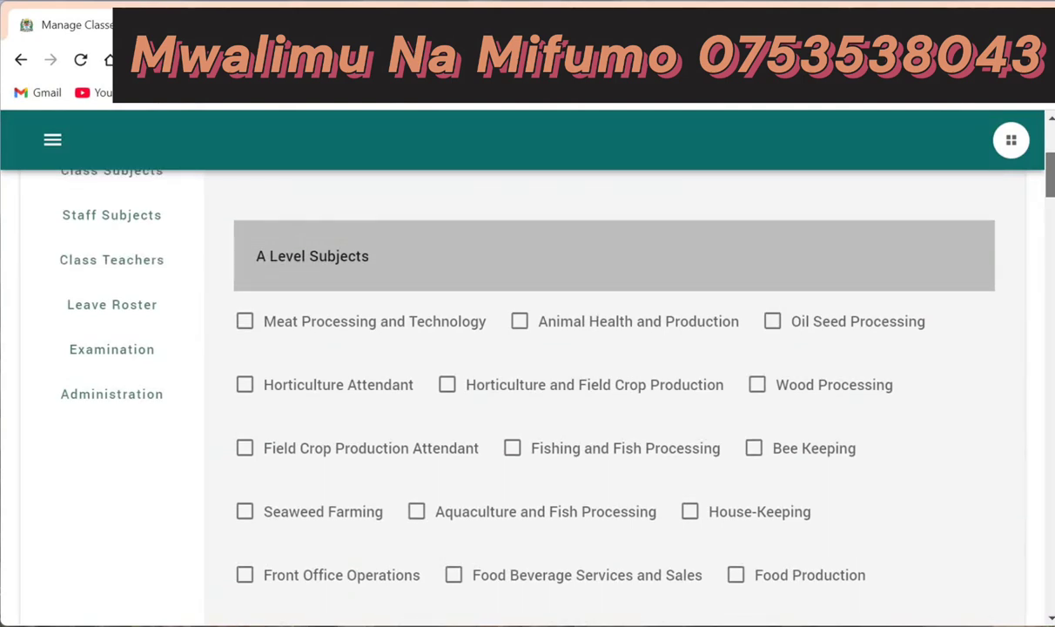
{"action": "scroll", "coordinate": [443, 281], "scroll_direction": "down", "scroll_amount": 1}
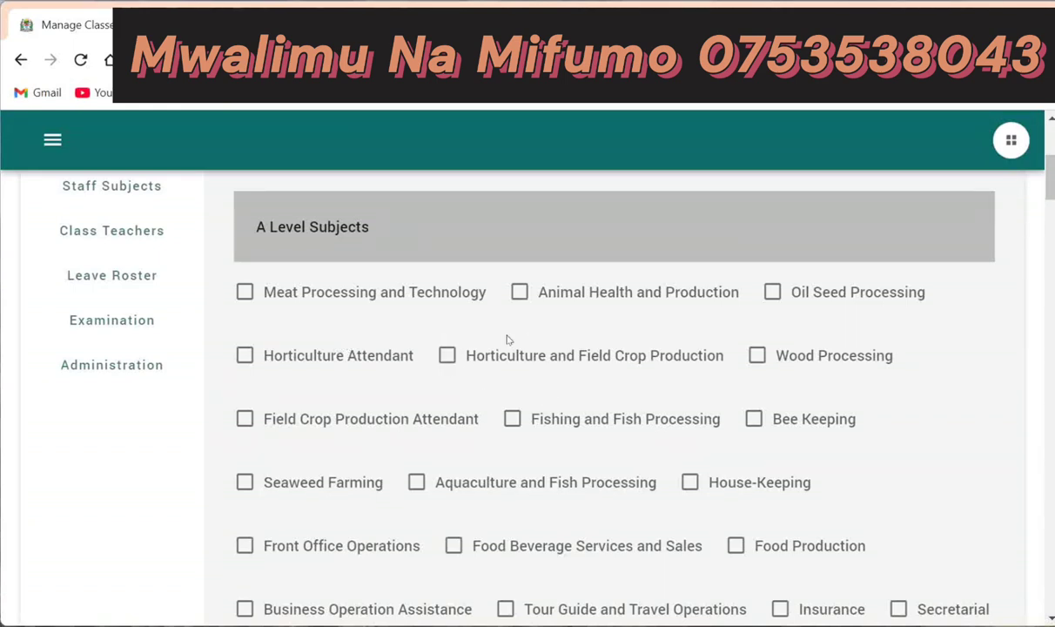
Step: Select Meat Processing and Technology, Animal Health and Production, and Oil Seed Processing as A Level subjects, and clear all three selections again
{"action": "left_click", "coordinate": [244, 291]}
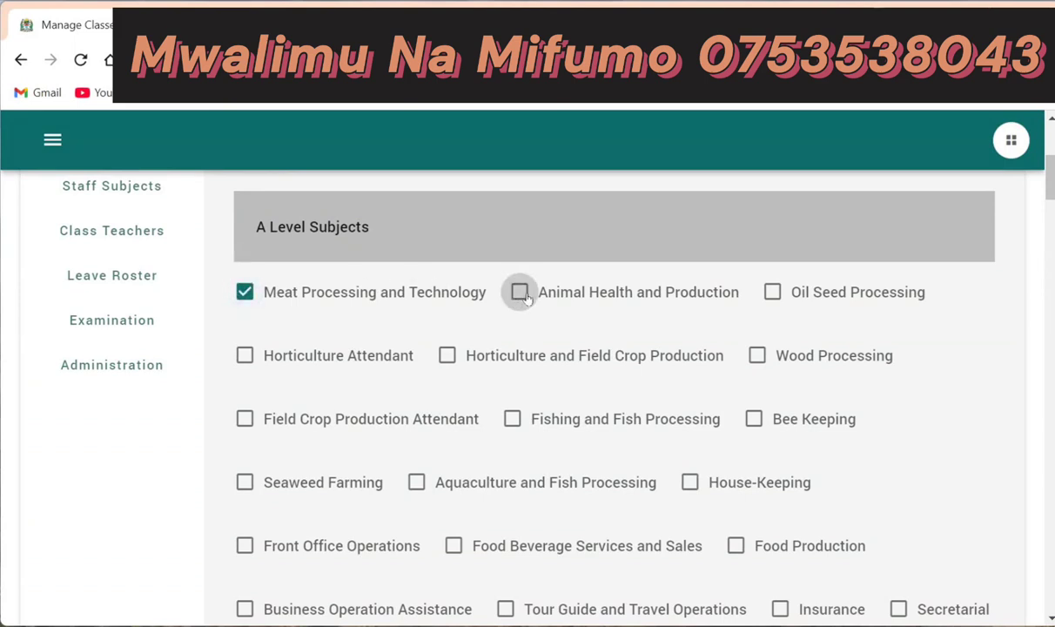
{"action": "left_click", "coordinate": [520, 293]}
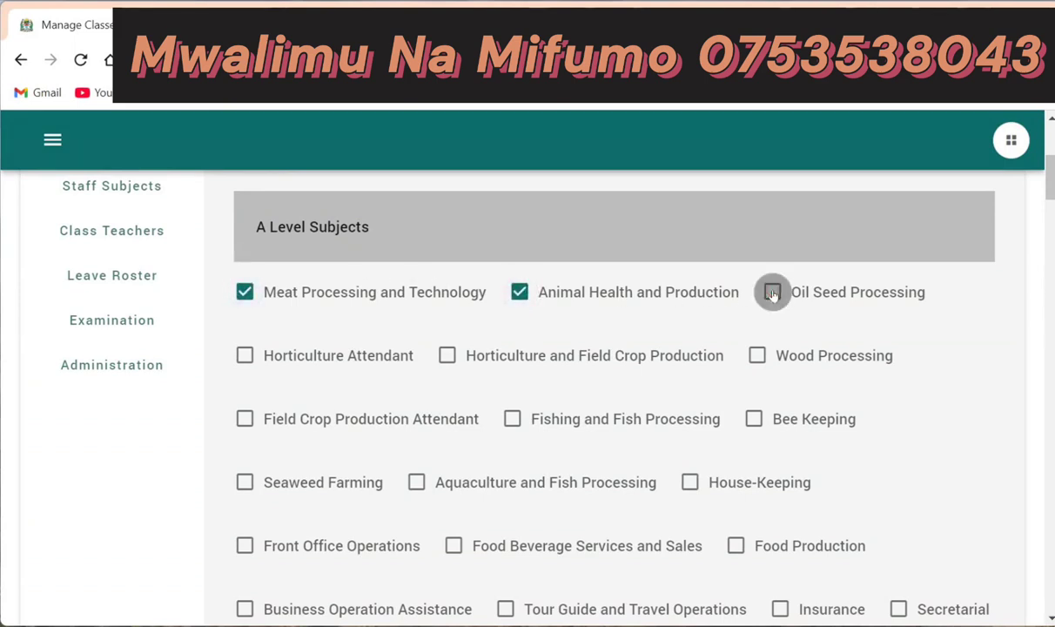
{"action": "left_click", "coordinate": [772, 293]}
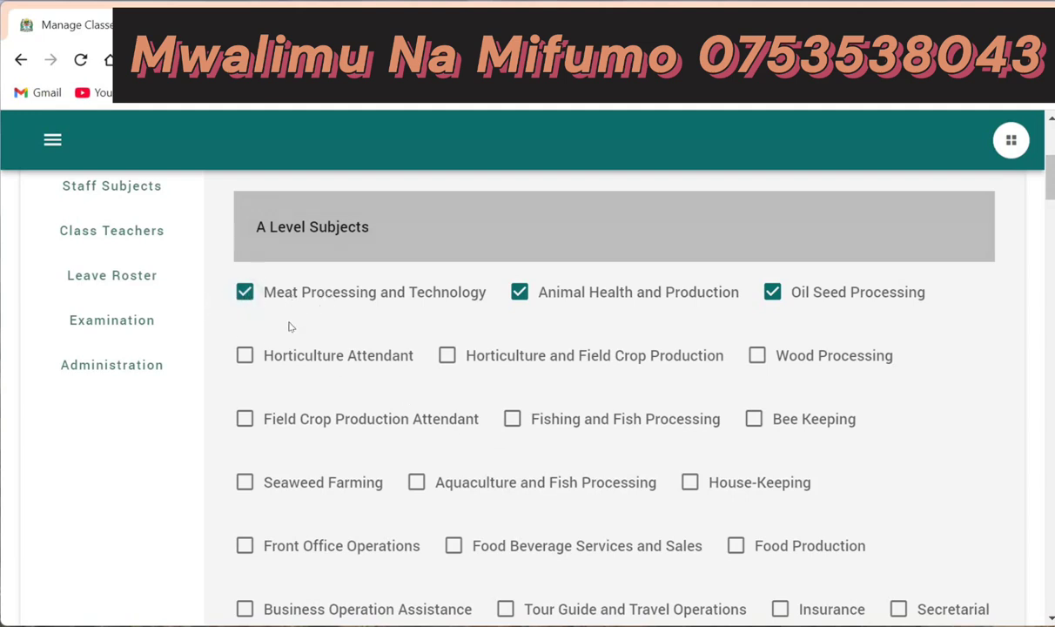
{"action": "left_click", "coordinate": [245, 294]}
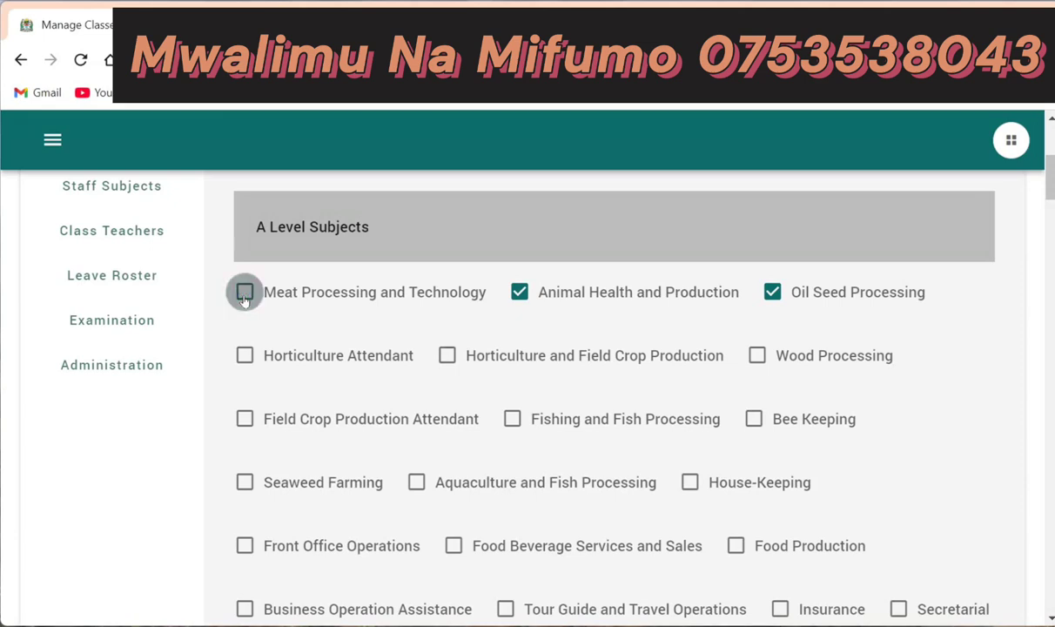
{"action": "left_click", "coordinate": [517, 296]}
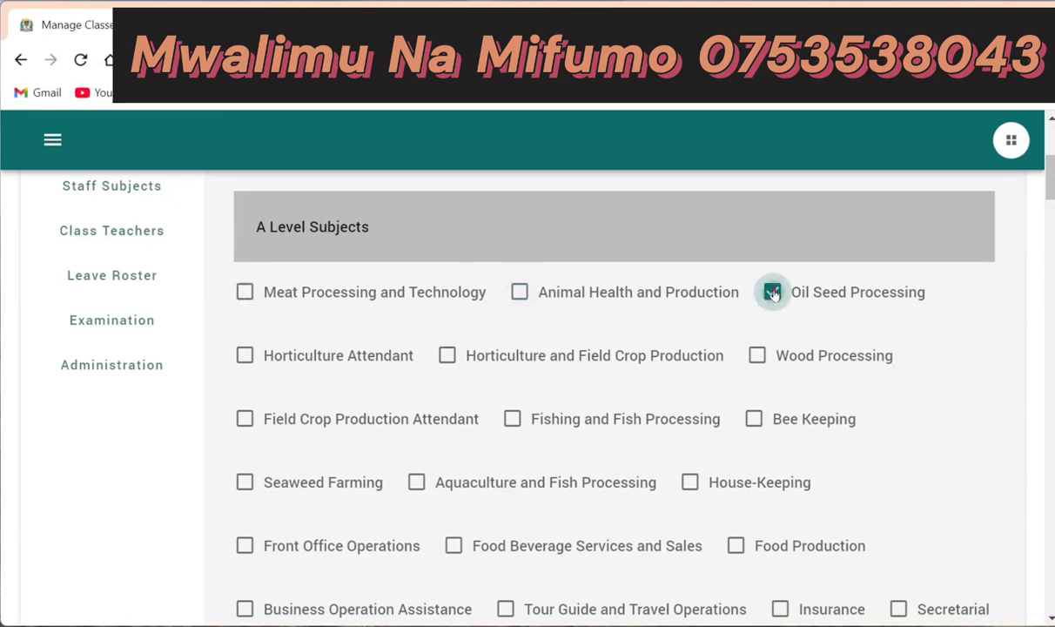
{"action": "left_click", "coordinate": [772, 293]}
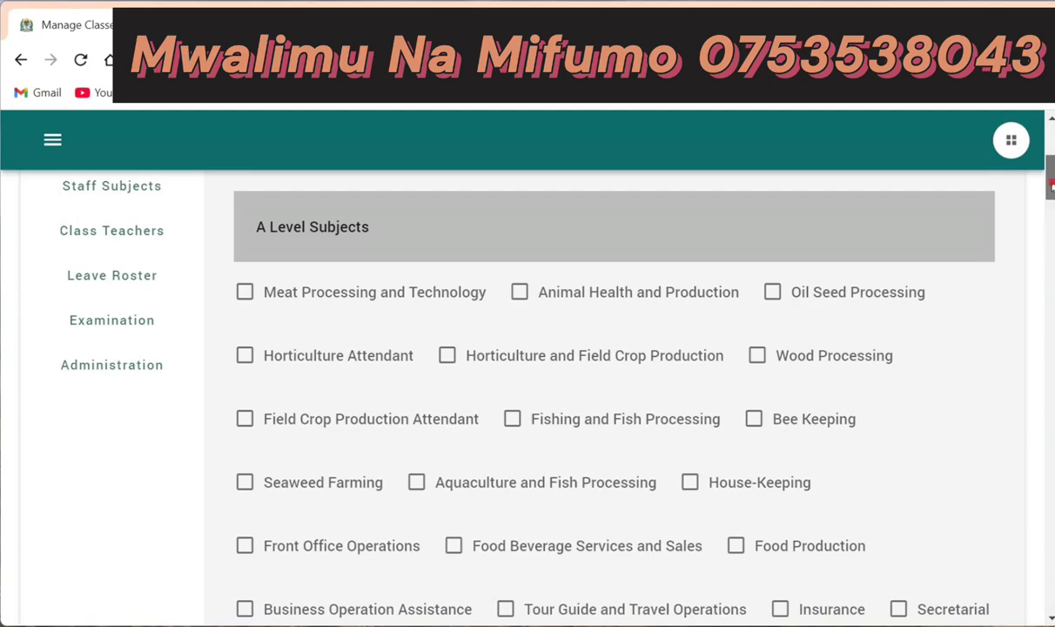
Step: Review the ticked subjects throughout the School Subjects list and submit the update of the school's subjects
{"action": "left_click_drag", "start_coordinate": [1050, 178], "coordinate": [1050, 322]}
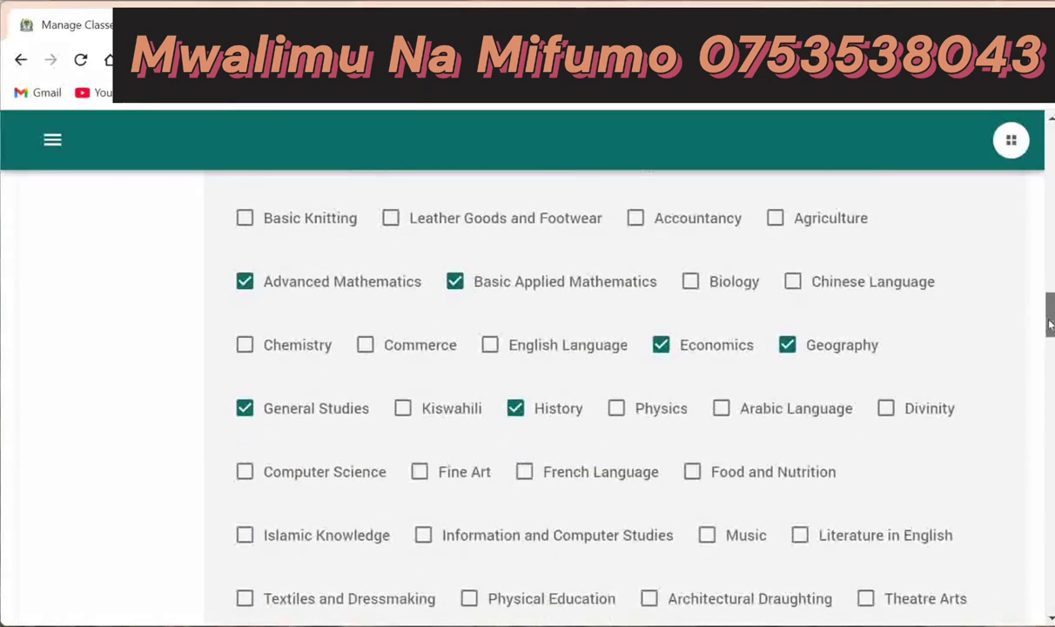
{"action": "left_click", "coordinate": [244, 280]}
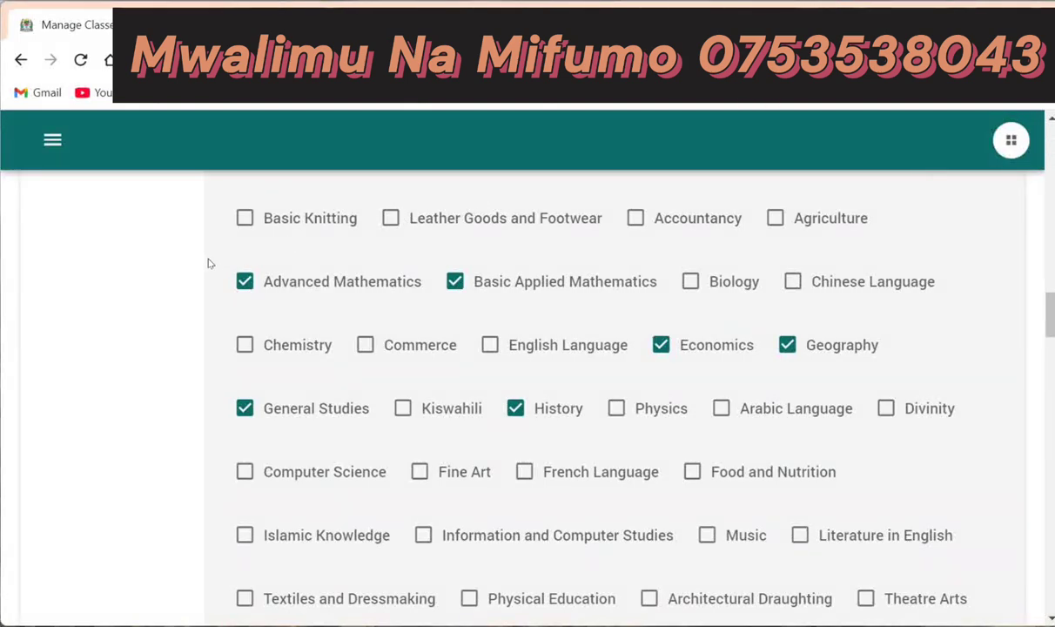
{"action": "mouse_move", "coordinate": [208, 262]}
{"action": "left_mouse_down"}
{"action": "mouse_move", "coordinate": [614, 369]}
{"action": "mouse_move", "coordinate": [797, 389]}
{"action": "mouse_move", "coordinate": [953, 462]}
{"action": "mouse_move", "coordinate": [963, 448]}
{"action": "mouse_move", "coordinate": [979, 452]}
{"action": "left_mouse_up"}
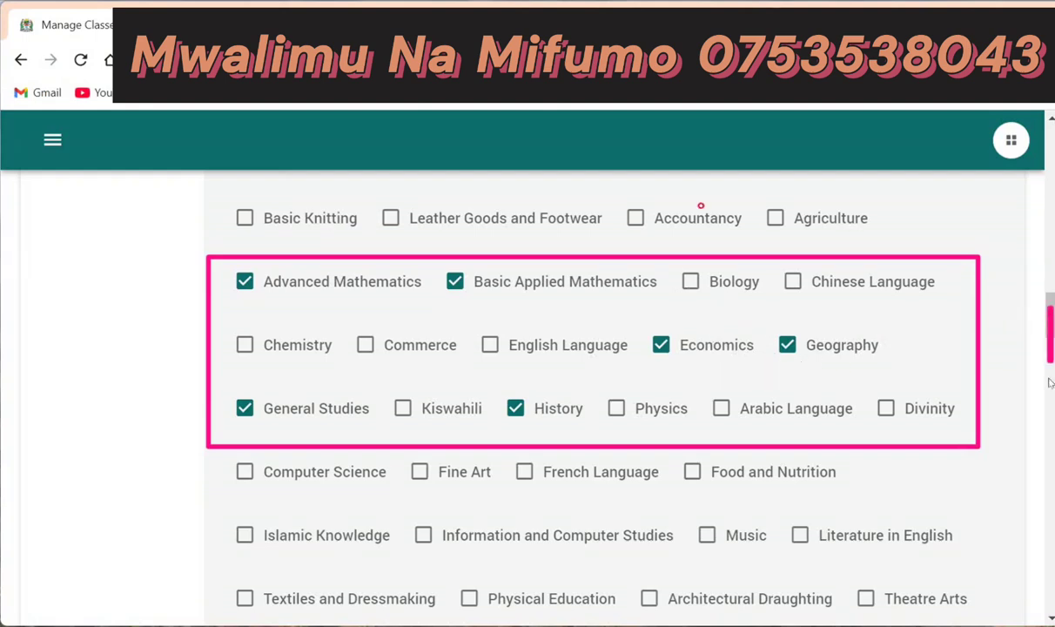
{"action": "mouse_move", "coordinate": [1046, 306]}
{"action": "left_mouse_down"}
{"action": "mouse_move", "coordinate": [1054, 419]}
{"action": "mouse_move", "coordinate": [1054, 326]}
{"action": "left_mouse_up"}
{"action": "left_click_drag", "start_coordinate": [1047, 311], "coordinate": [1048, 534]}
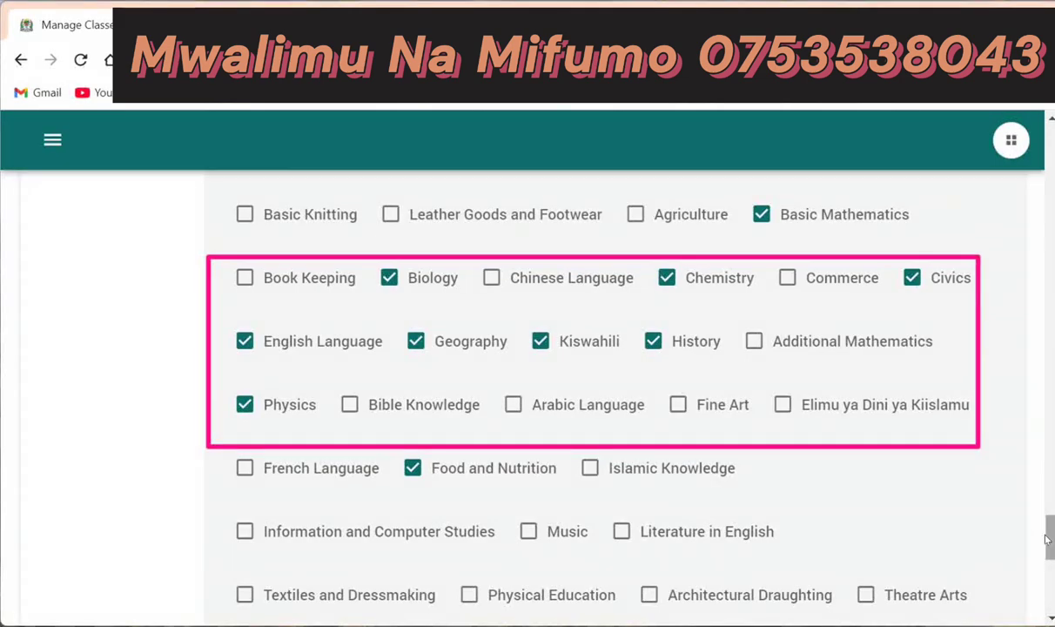
{"action": "left_click_drag", "start_coordinate": [1048, 536], "coordinate": [1048, 430]}
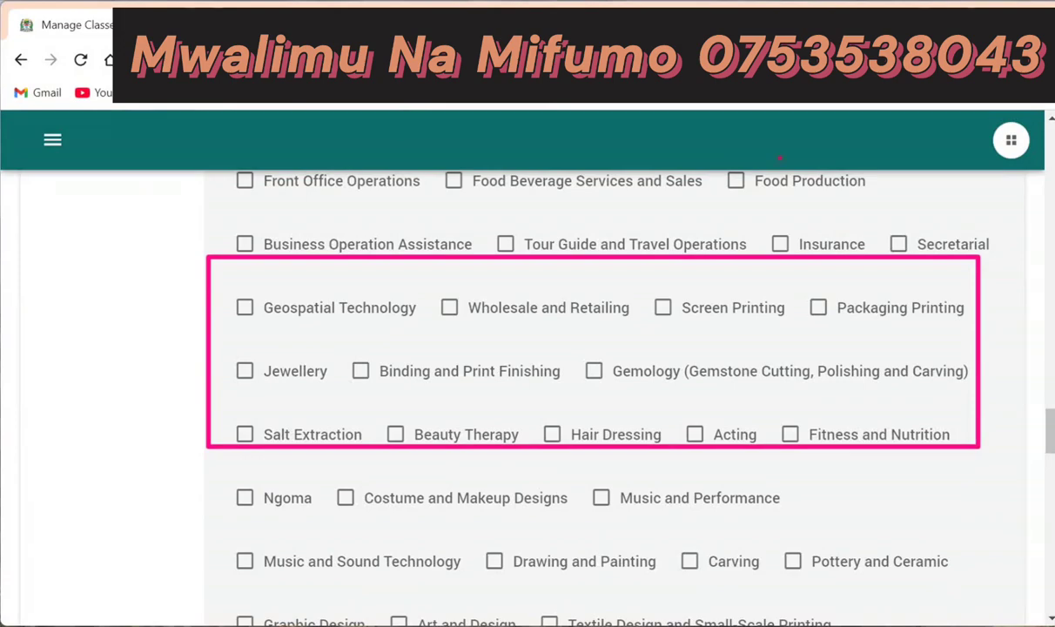
{"action": "left_click_drag", "start_coordinate": [1048, 430], "coordinate": [1050, 153]}
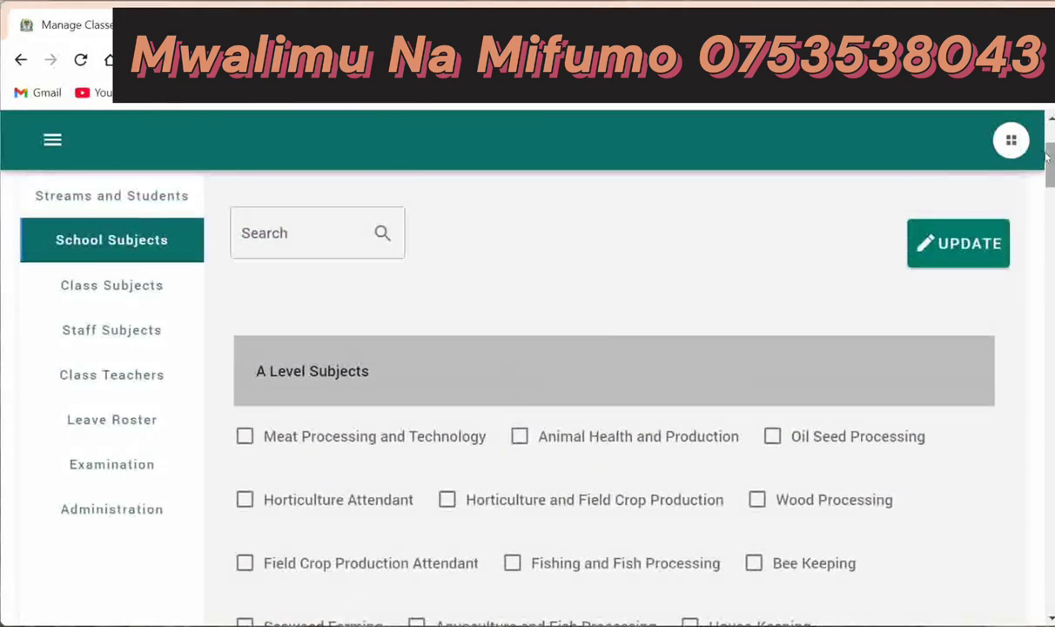
{"action": "left_click", "coordinate": [959, 252]}
Step: Display the Class Subjects list, revisit School Subjects briefly, and check which section and class the class subjects belong to
{"action": "left_click", "coordinate": [104, 287]}
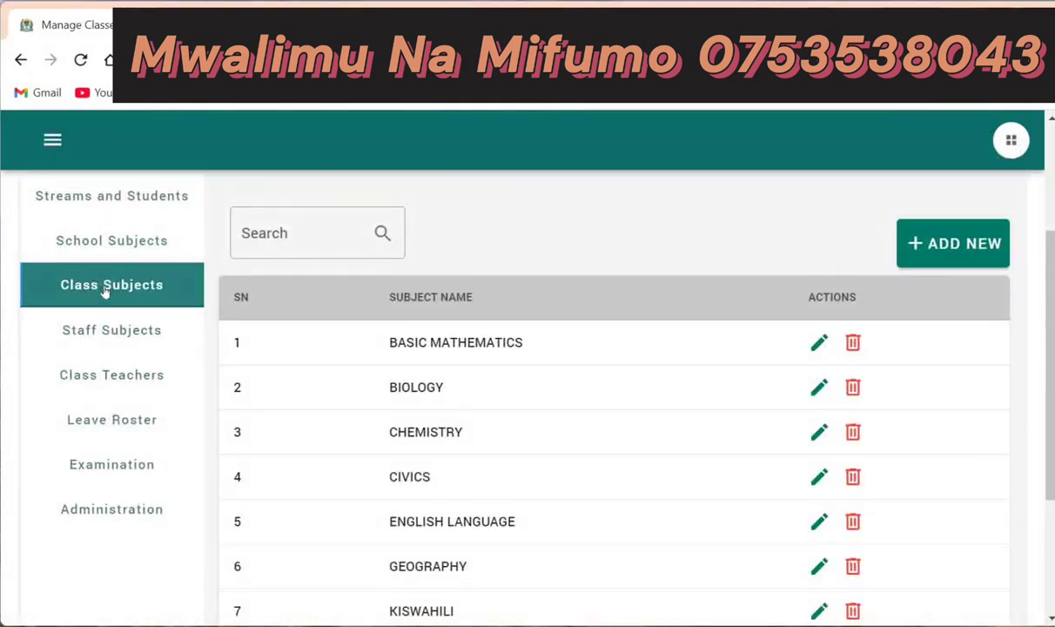
{"action": "left_click", "coordinate": [102, 241]}
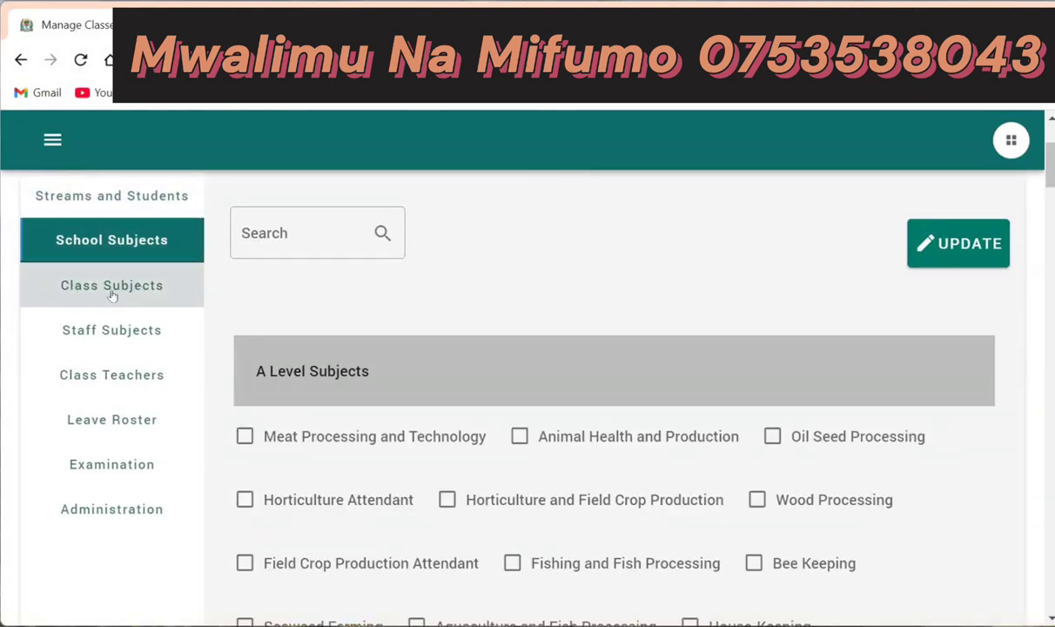
{"action": "left_click", "coordinate": [112, 291]}
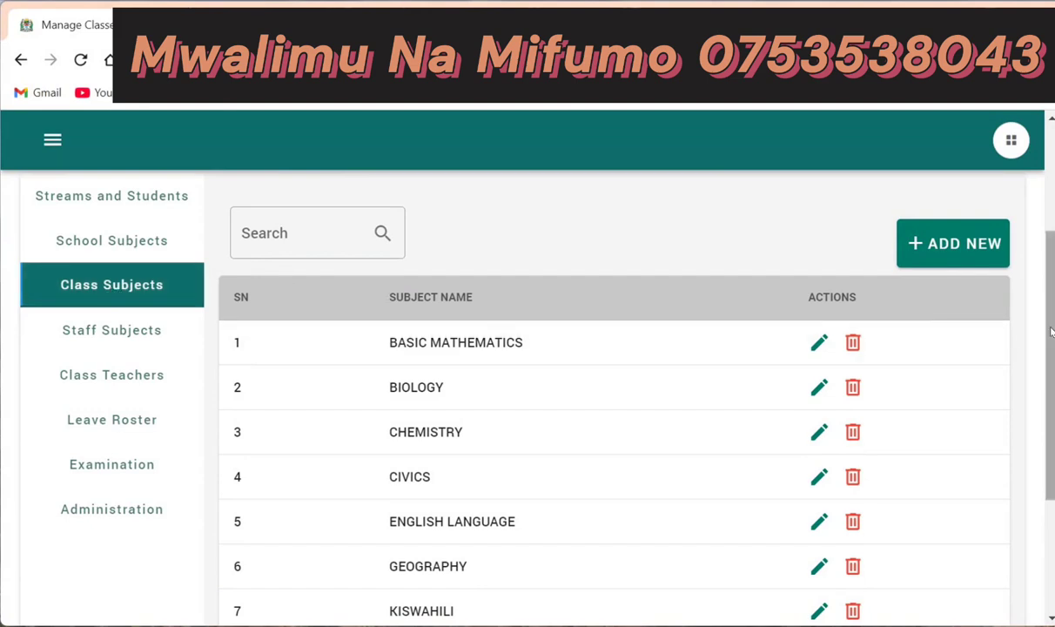
{"action": "left_click_drag", "start_coordinate": [1051, 326], "coordinate": [1052, 213]}
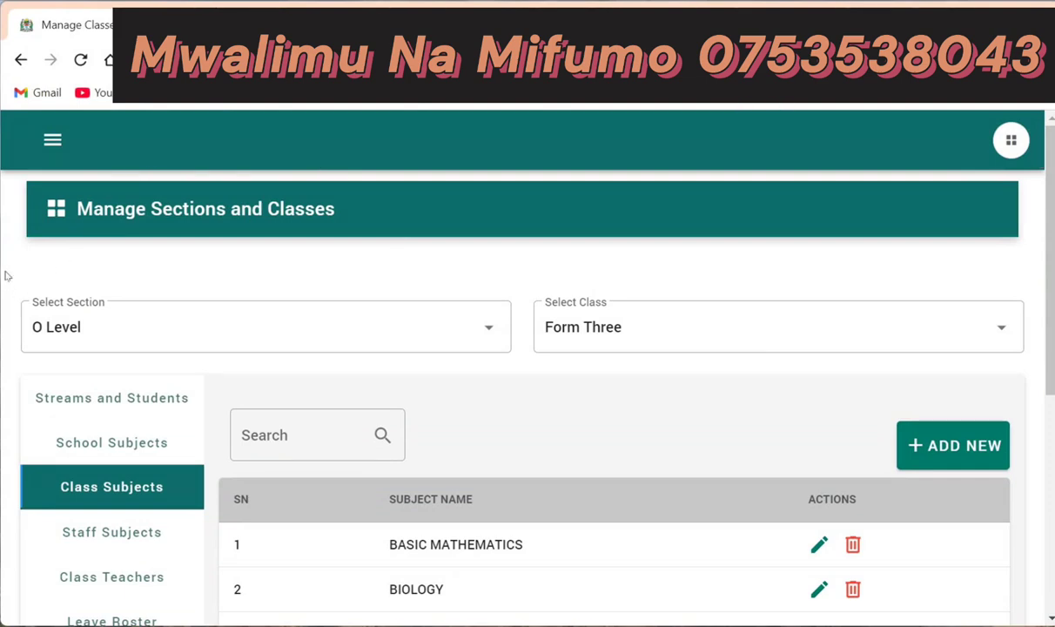
{"action": "mouse_move", "coordinate": [7, 276]}
{"action": "left_mouse_down"}
{"action": "mouse_move", "coordinate": [192, 329]}
{"action": "mouse_move", "coordinate": [1029, 366]}
{"action": "left_mouse_up"}
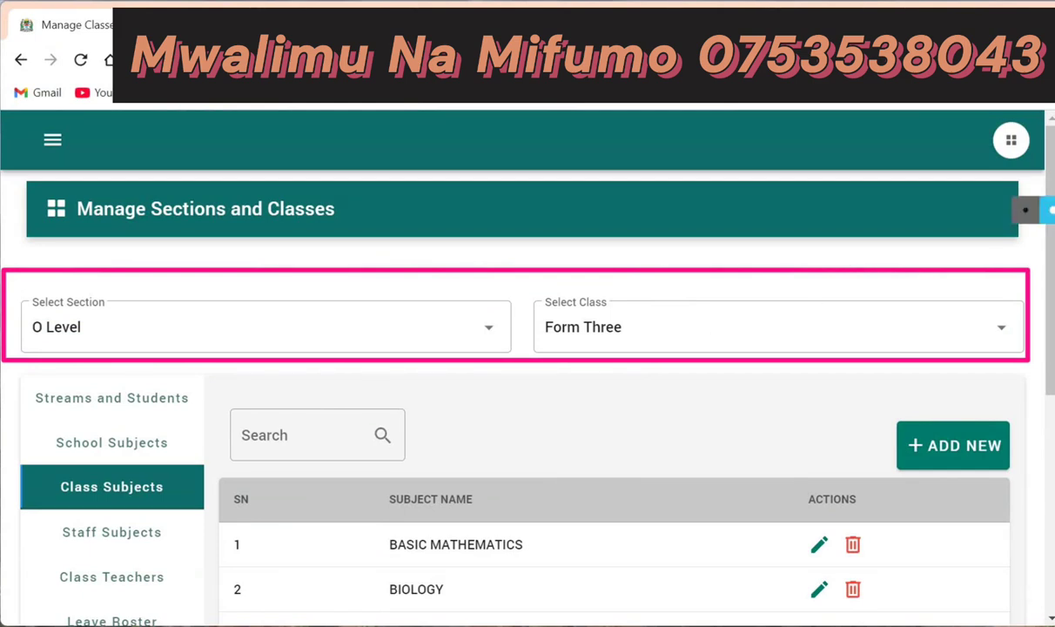
{"action": "key", "text": "Escape"}
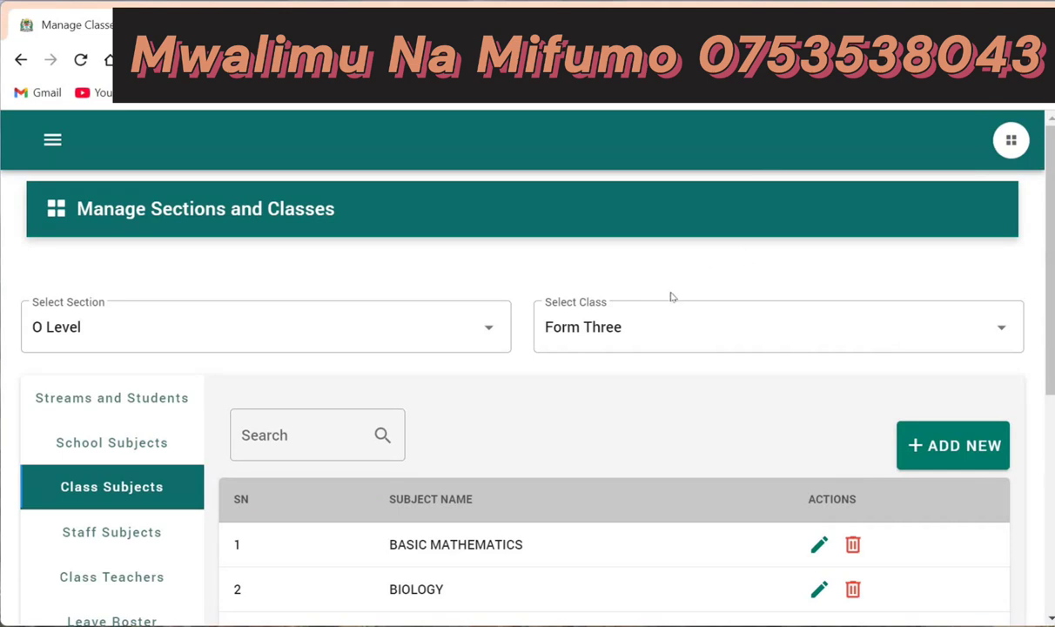
Step: Switch the class to Form One in the O Level section and look over its class subjects
{"action": "left_click", "coordinate": [1004, 330]}
{"action": "left_click", "coordinate": [667, 336]}
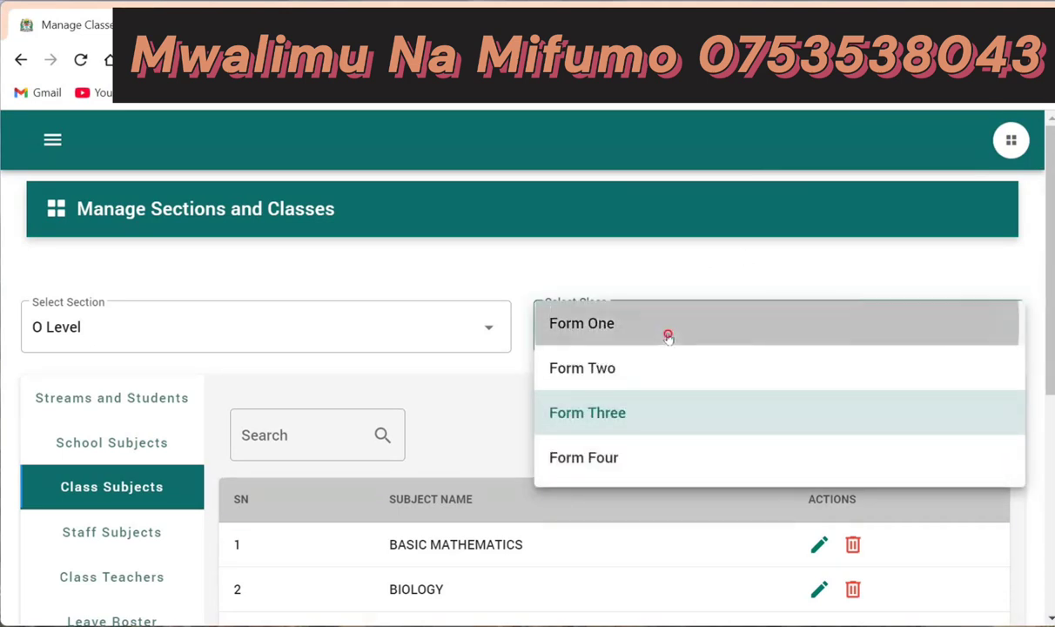
{"action": "left_click_drag", "start_coordinate": [1048, 312], "coordinate": [1050, 394]}
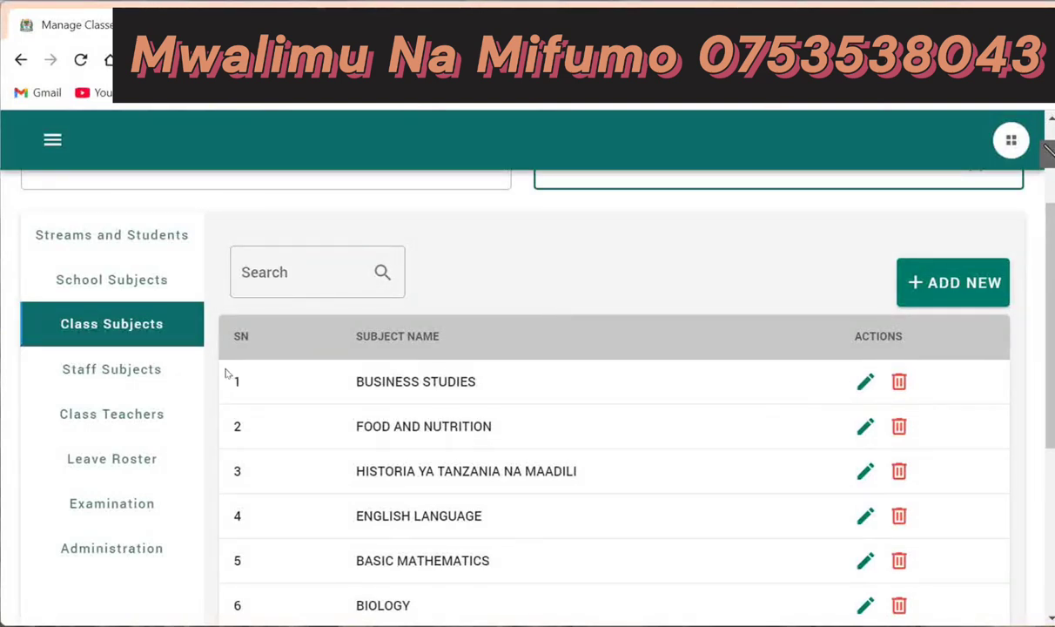
{"action": "mouse_move", "coordinate": [225, 369]}
{"action": "left_mouse_down"}
{"action": "mouse_move", "coordinate": [520, 490]}
{"action": "mouse_move", "coordinate": [828, 547]}
{"action": "mouse_move", "coordinate": [991, 624]}
{"action": "left_mouse_up"}
Step: Start registering Civics as a class subject for Form One and close the form without submitting it
{"action": "left_click", "coordinate": [937, 284]}
{"action": "left_click", "coordinate": [433, 375]}
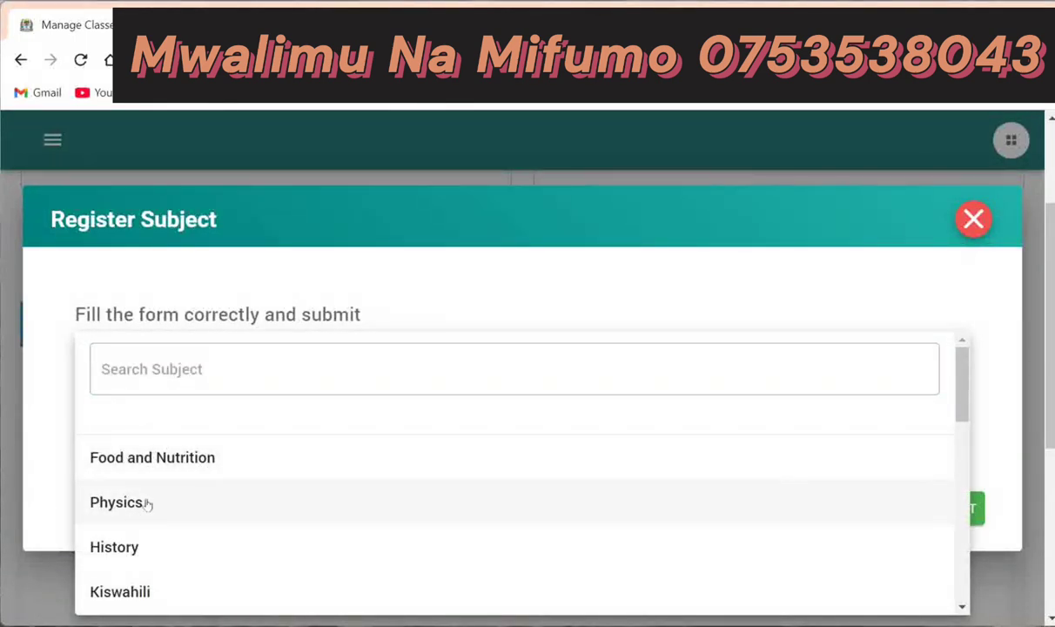
{"action": "left_click", "coordinate": [412, 367]}
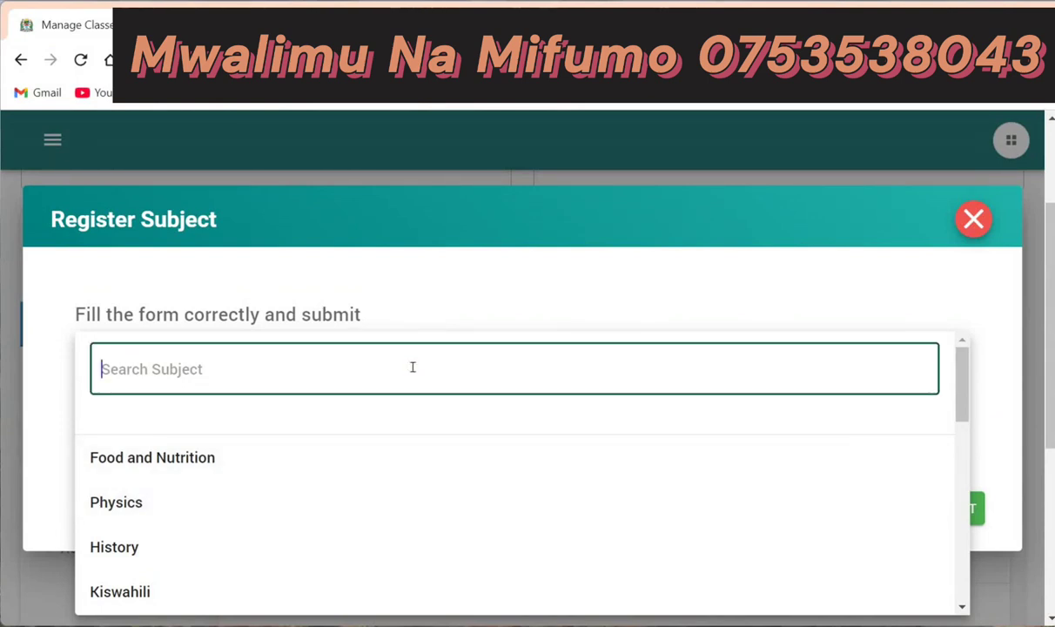
{"action": "scroll", "coordinate": [952, 474], "scroll_direction": "down", "scroll_amount": 3}
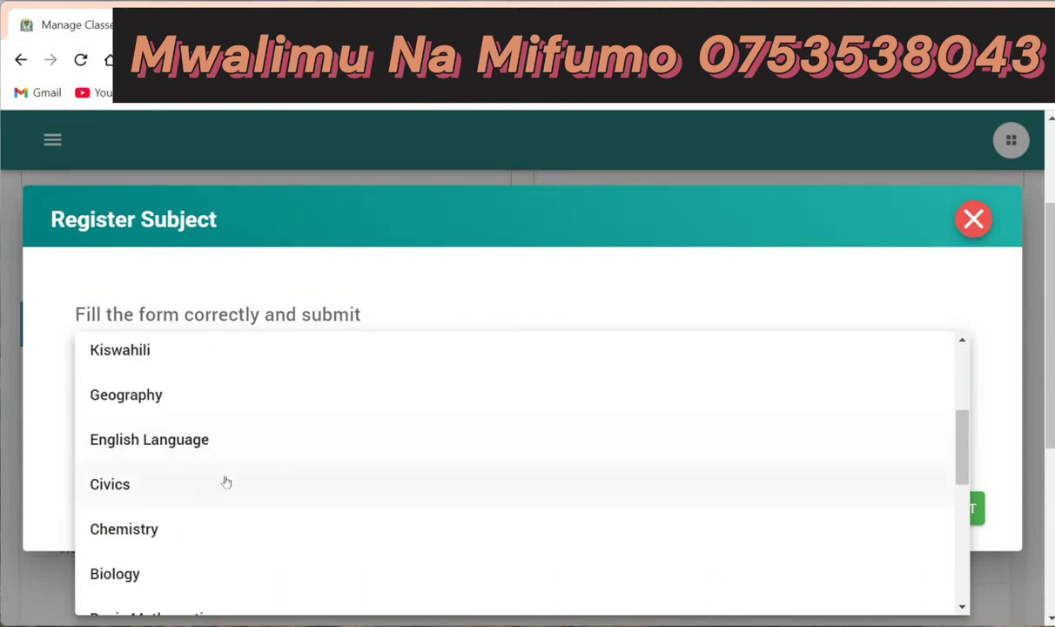
{"action": "left_click", "coordinate": [186, 474]}
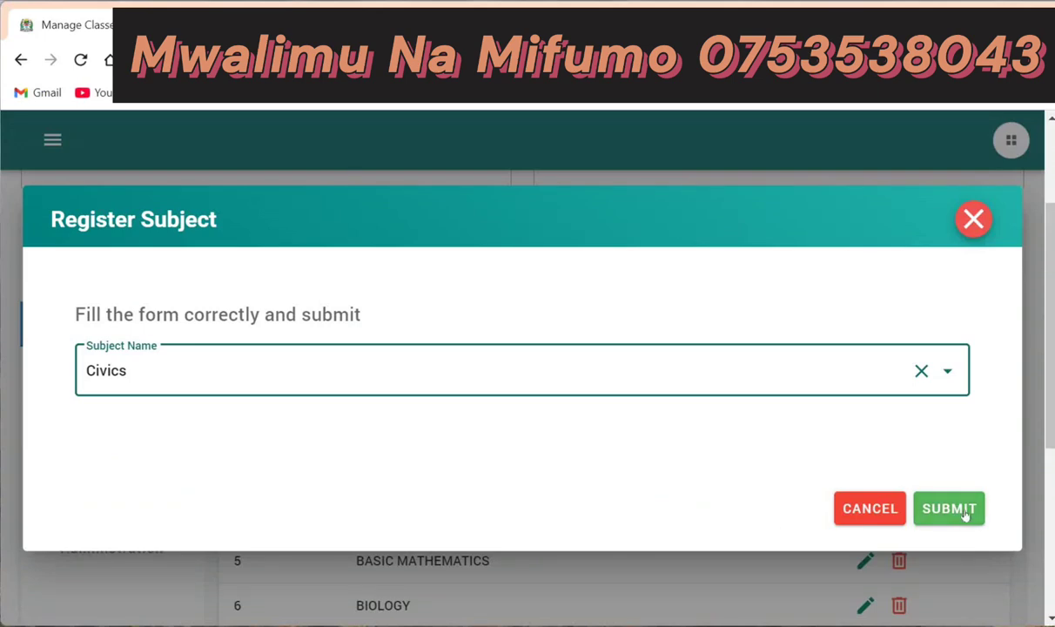
{"action": "left_click", "coordinate": [973, 218]}
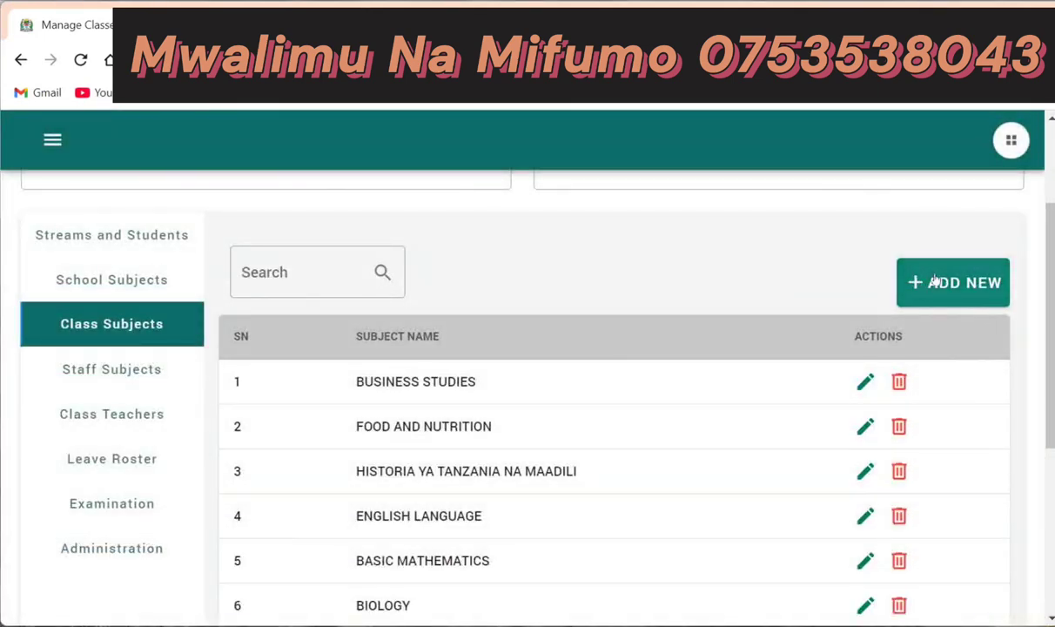
Step: Switch the class to Form Three and look through its list of class subjects
{"action": "scroll", "coordinate": [1047, 391], "scroll_direction": "up", "scroll_amount": 2}
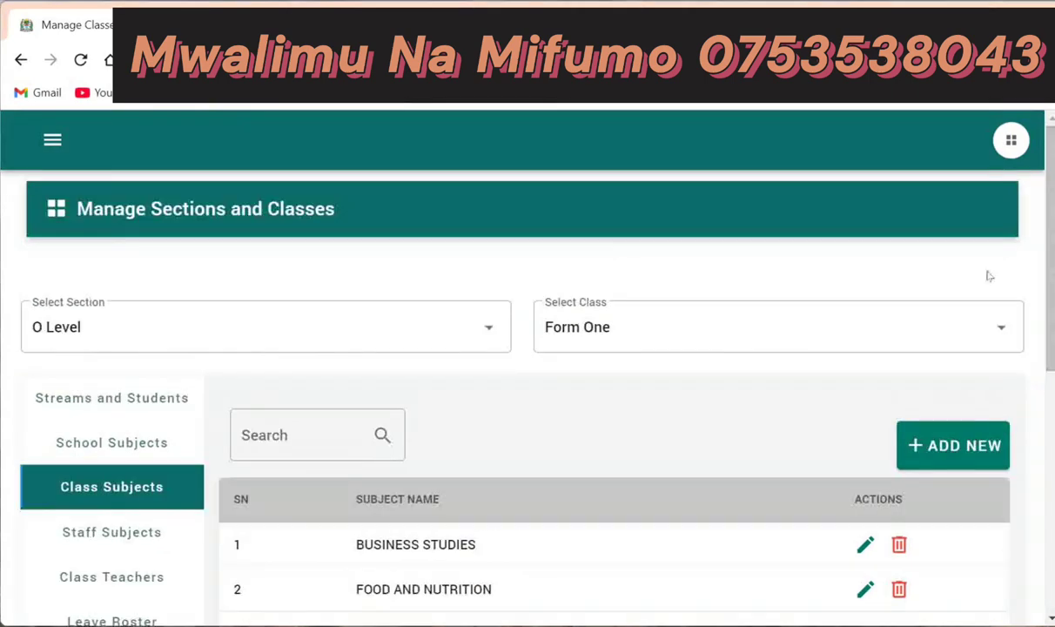
{"action": "left_click", "coordinate": [1004, 330]}
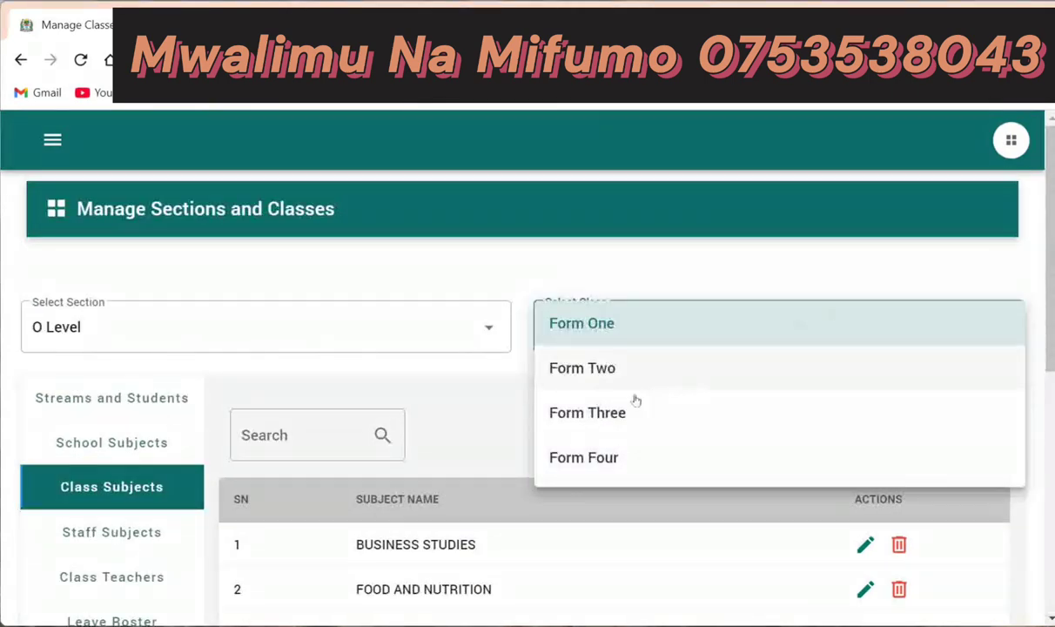
{"action": "left_click", "coordinate": [600, 412]}
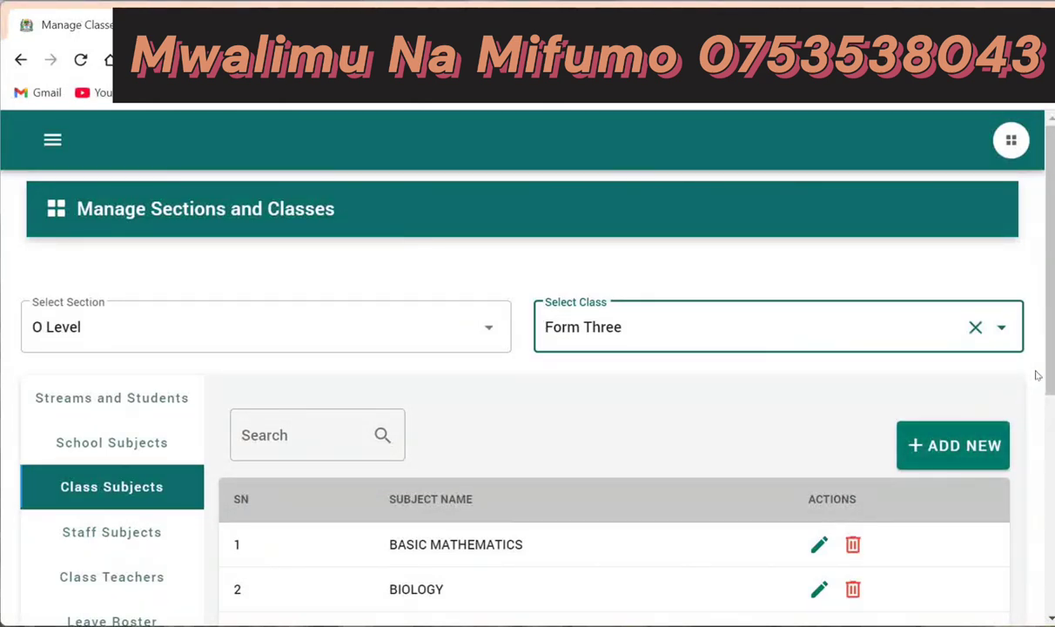
{"action": "left_click_drag", "start_coordinate": [1051, 360], "coordinate": [1014, 452]}
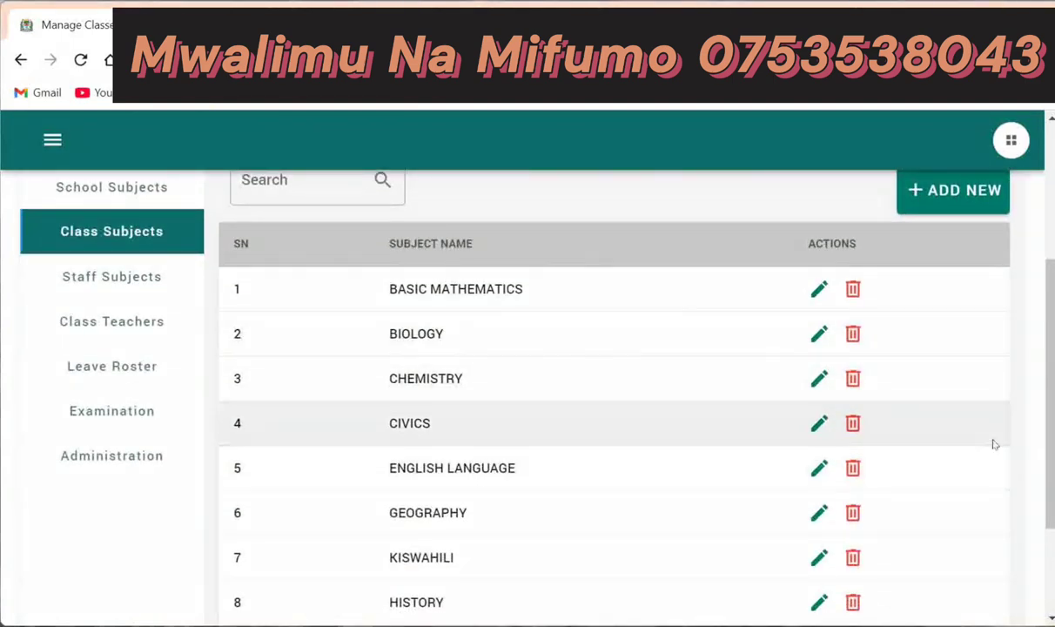
Step: Return to the Form One class subjects and look through the subjects registered for it
{"action": "left_click_drag", "start_coordinate": [1047, 358], "coordinate": [1044, 290]}
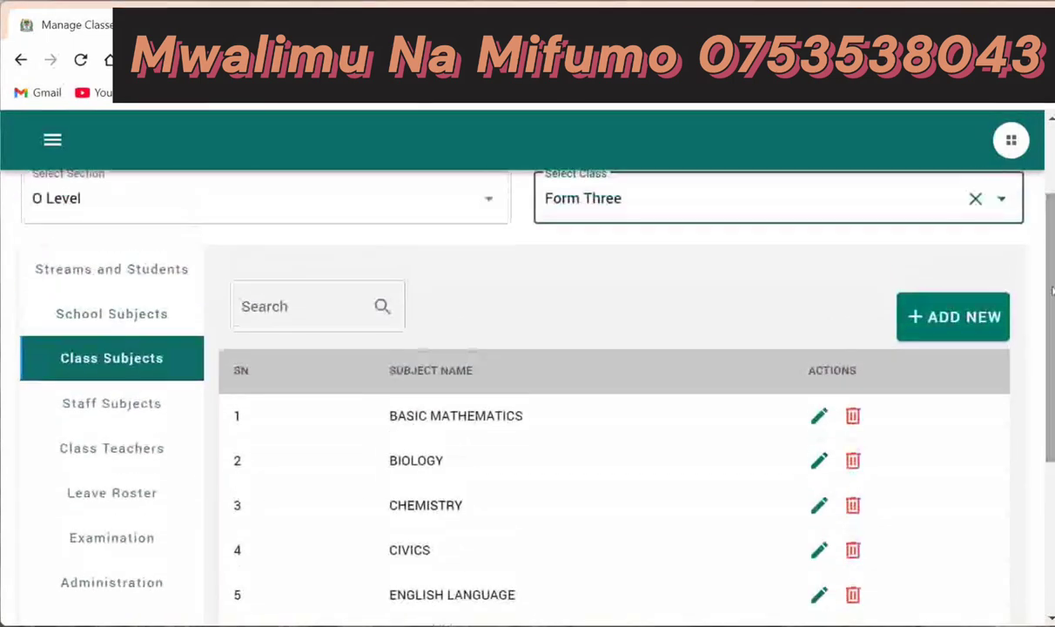
{"action": "left_click", "coordinate": [896, 193]}
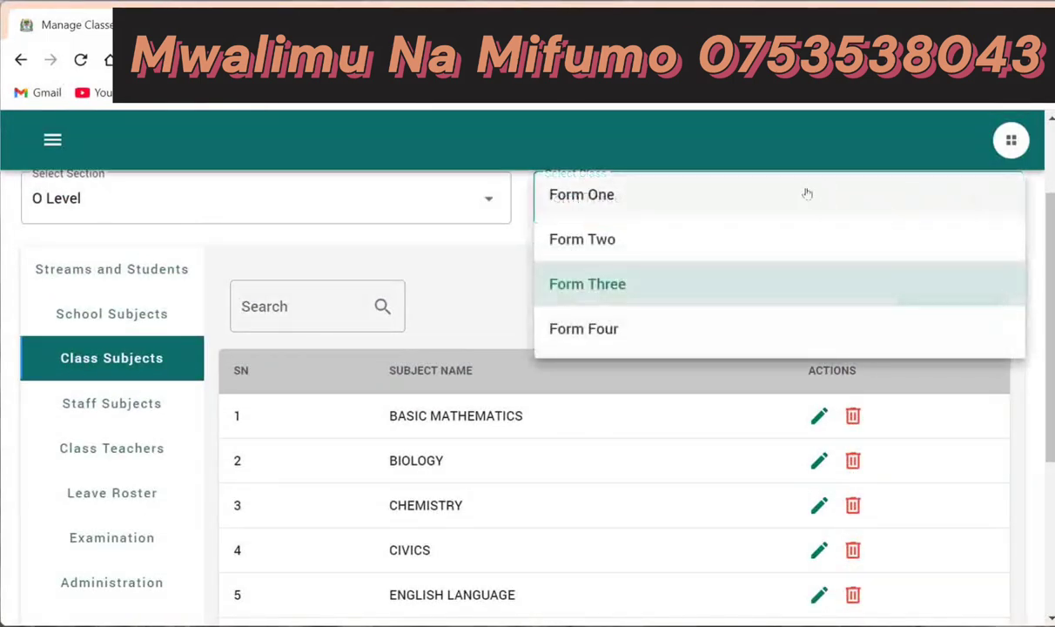
{"action": "left_click", "coordinate": [690, 205]}
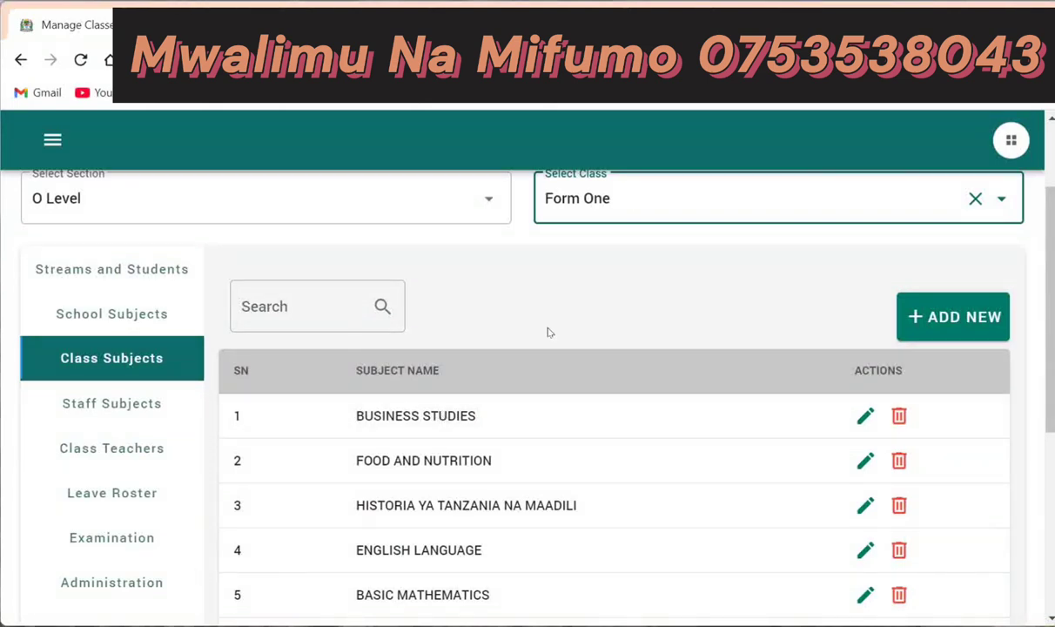
{"action": "left_click_drag", "start_coordinate": [1050, 279], "coordinate": [1050, 365]}
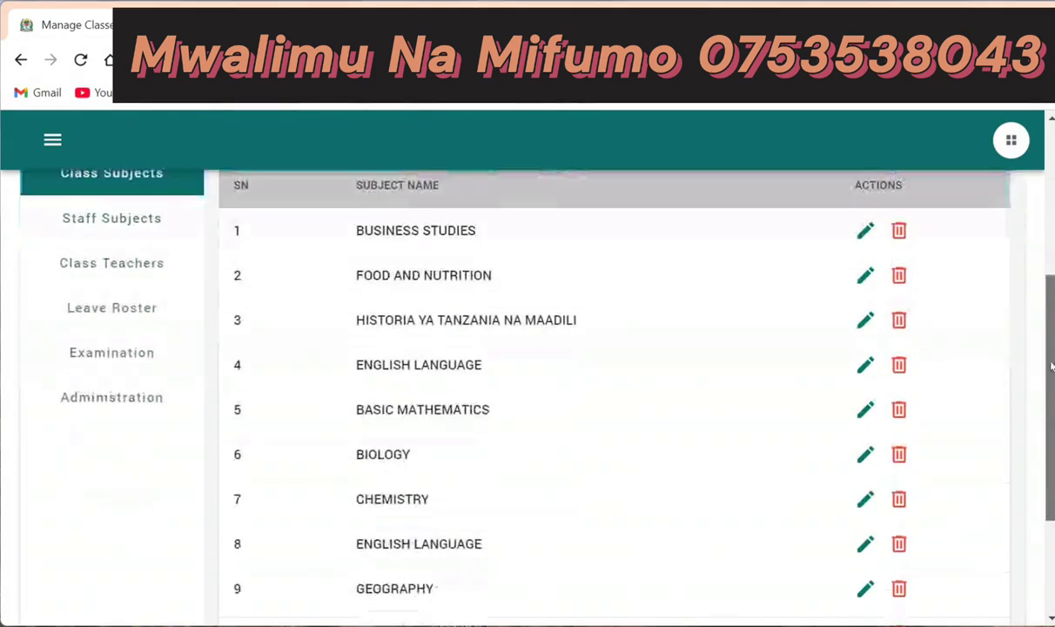
{"action": "scroll", "coordinate": [1051, 365], "scroll_direction": "up", "scroll_amount": 3}
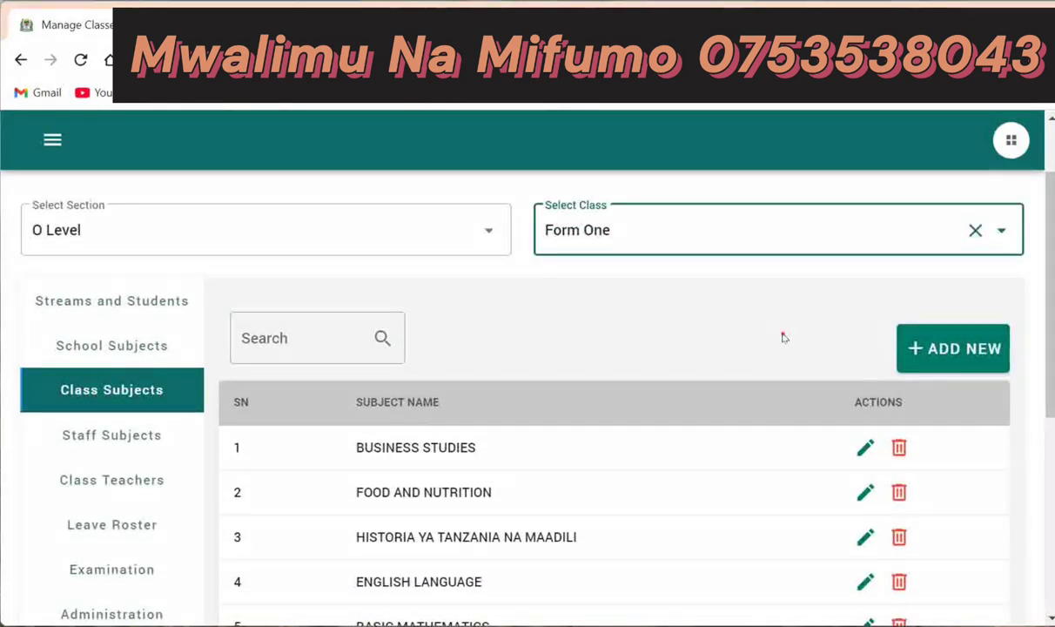
{"action": "left_click", "coordinate": [784, 338]}
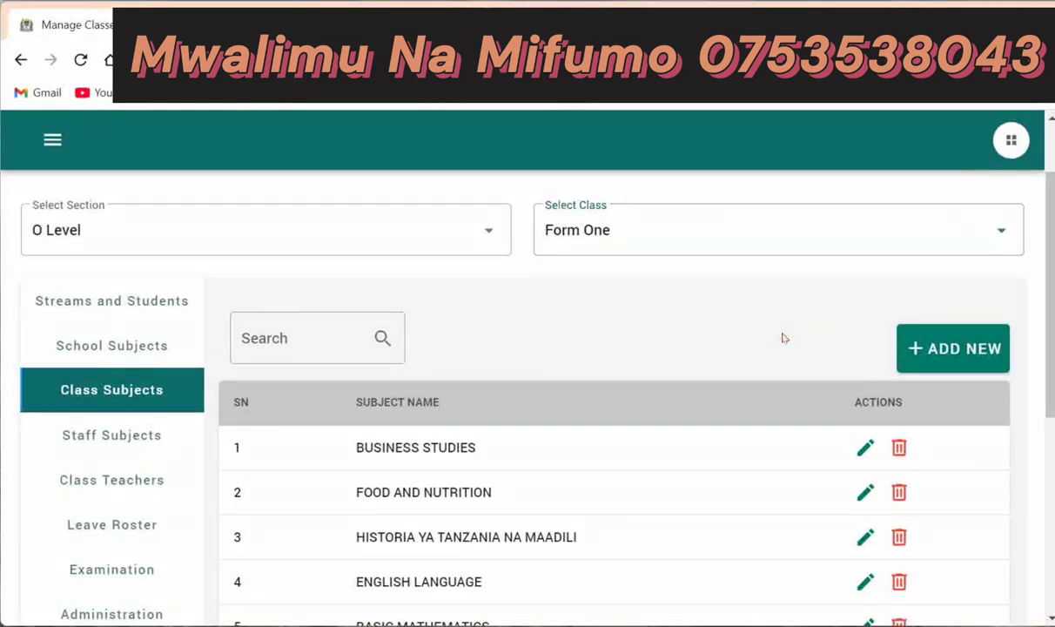
Step: Open Form One's staff subjects and assign a subject teacher to Kiswahili in stream FORM IA
{"action": "left_click", "coordinate": [88, 445]}
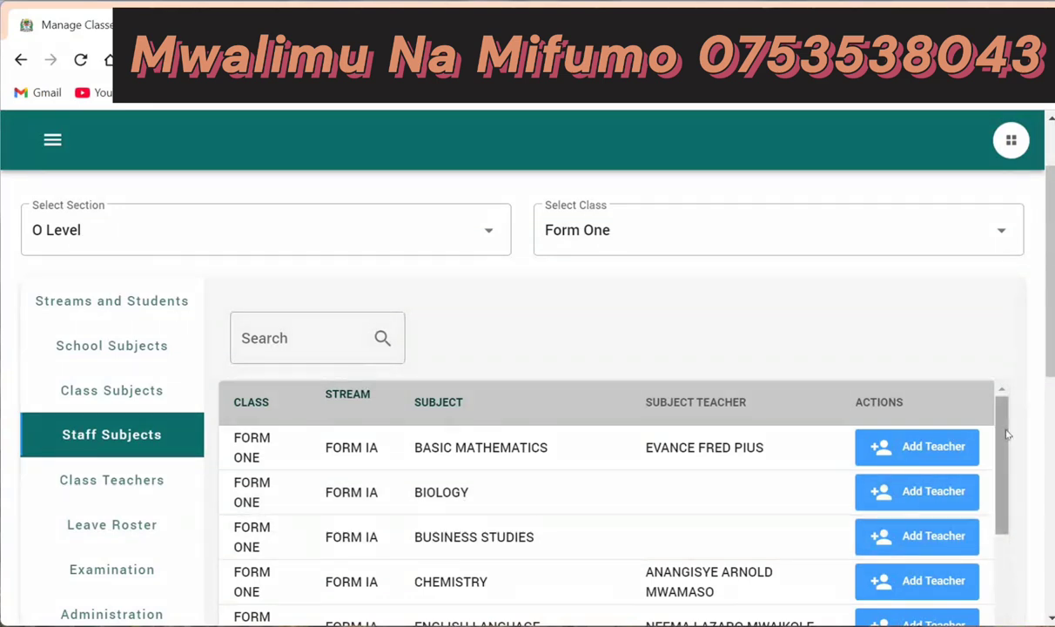
{"action": "left_click_drag", "start_coordinate": [1006, 433], "coordinate": [990, 519]}
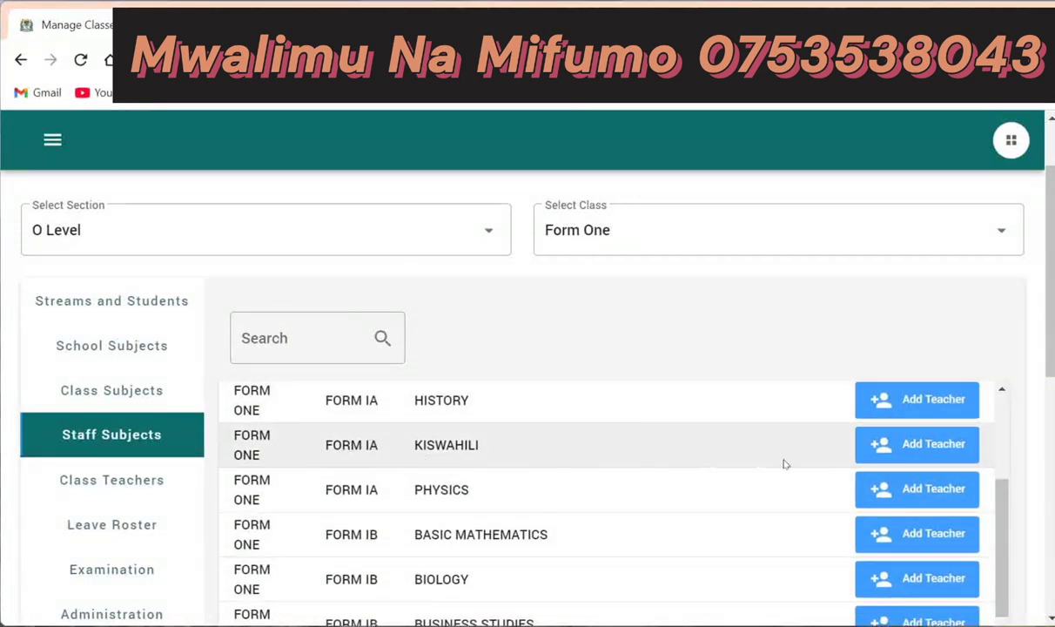
{"action": "left_click", "coordinate": [909, 445]}
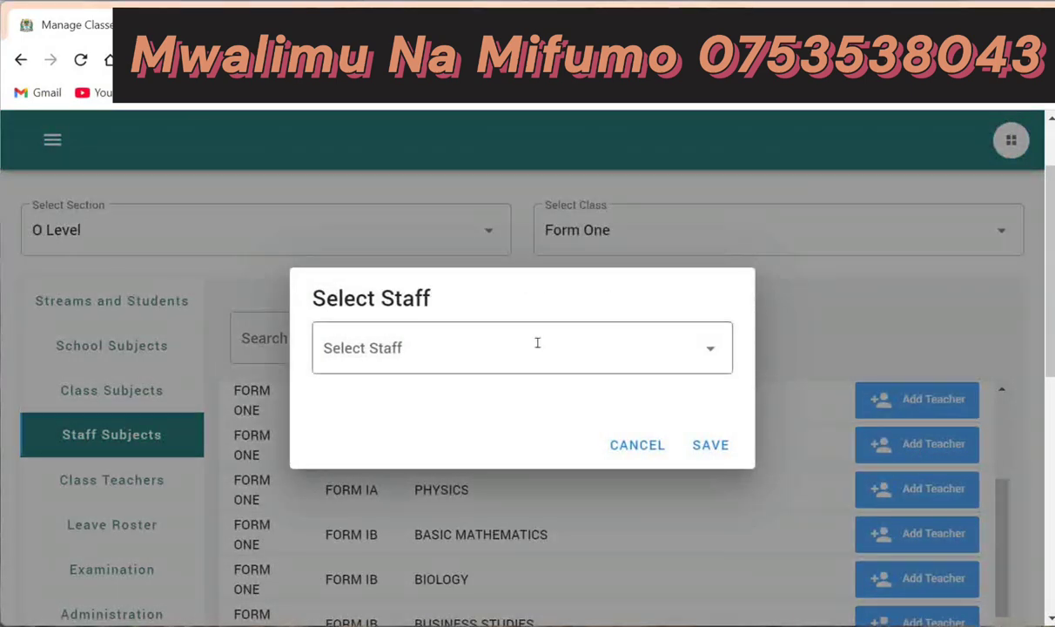
{"action": "left_click", "coordinate": [570, 351]}
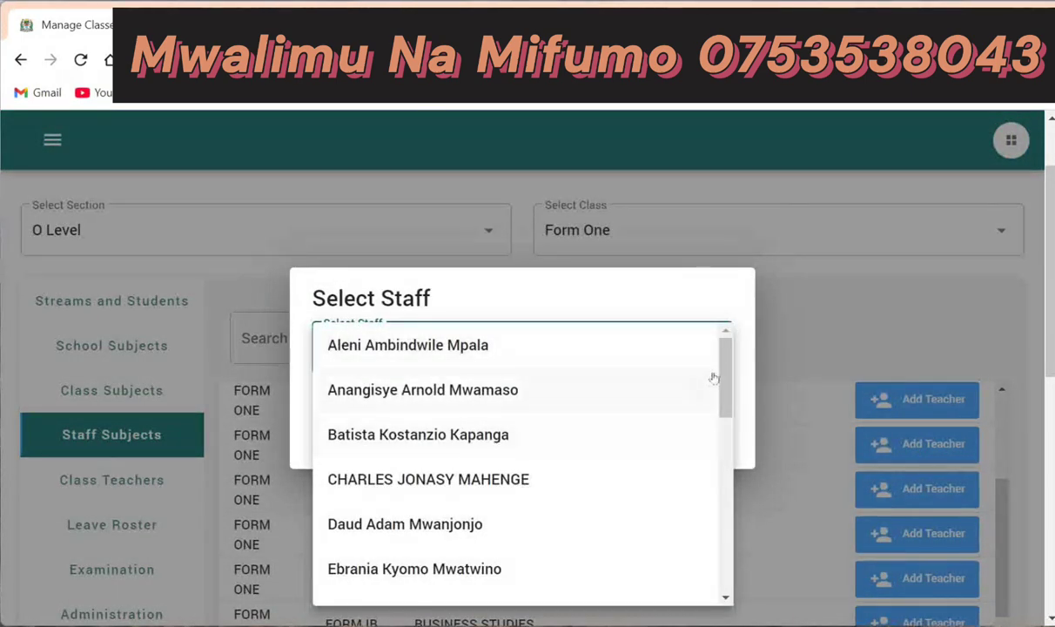
{"action": "left_click_drag", "start_coordinate": [724, 374], "coordinate": [707, 590]}
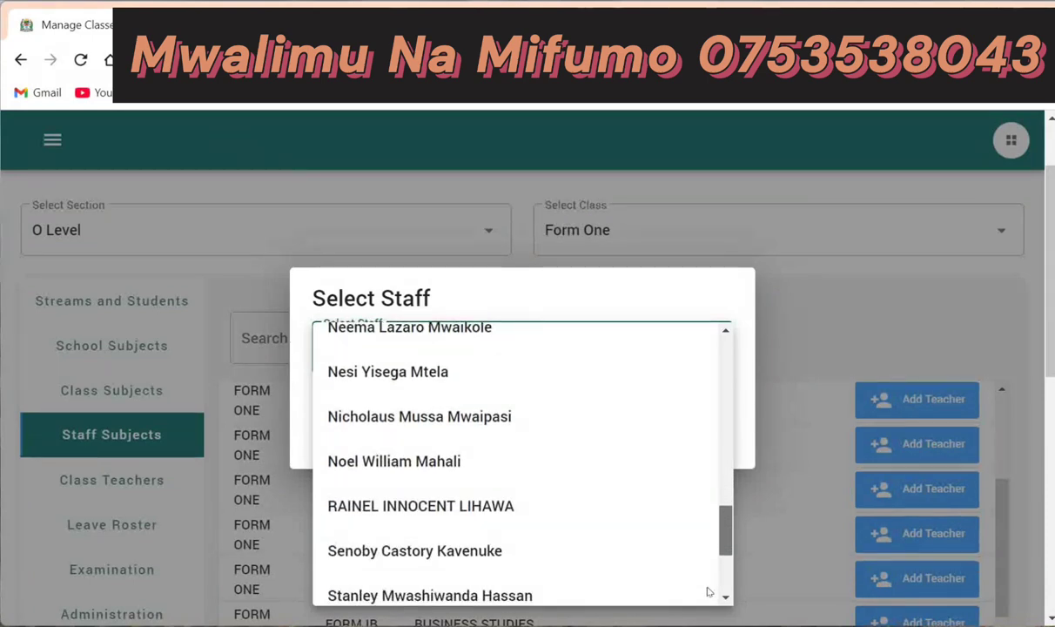
{"action": "left_click", "coordinate": [468, 567]}
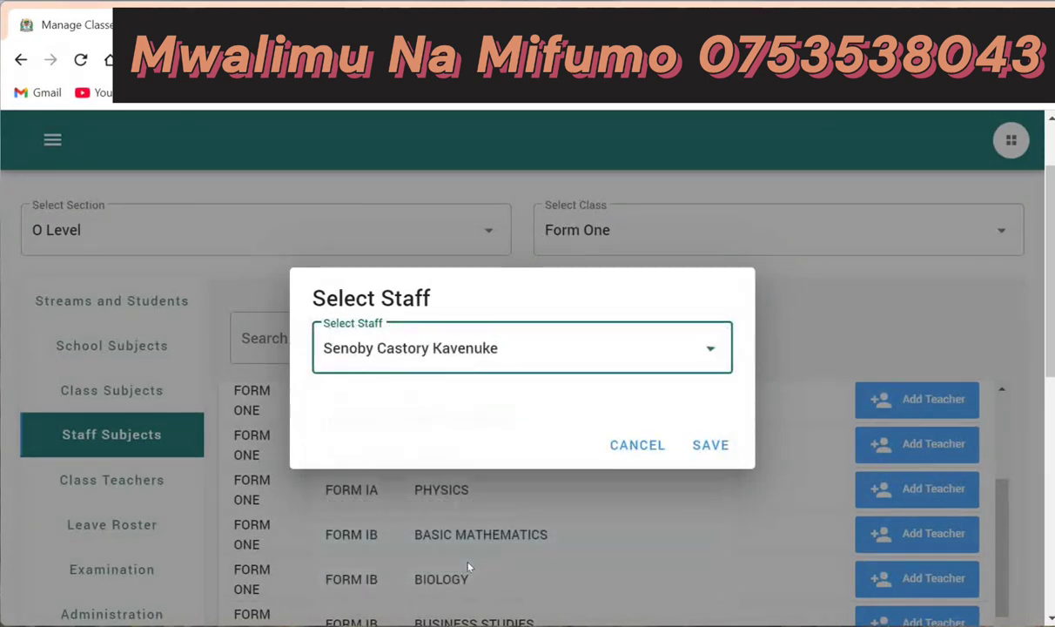
{"action": "left_click", "coordinate": [713, 451]}
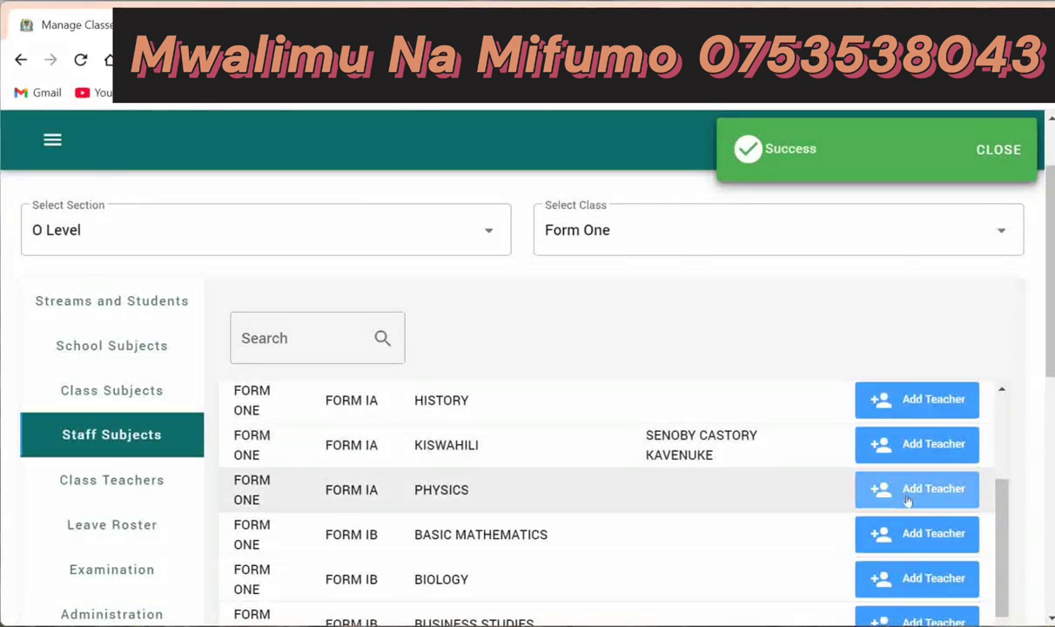
Step: Assign a subject teacher to Physics in stream FORM IA
{"action": "left_click", "coordinate": [914, 497]}
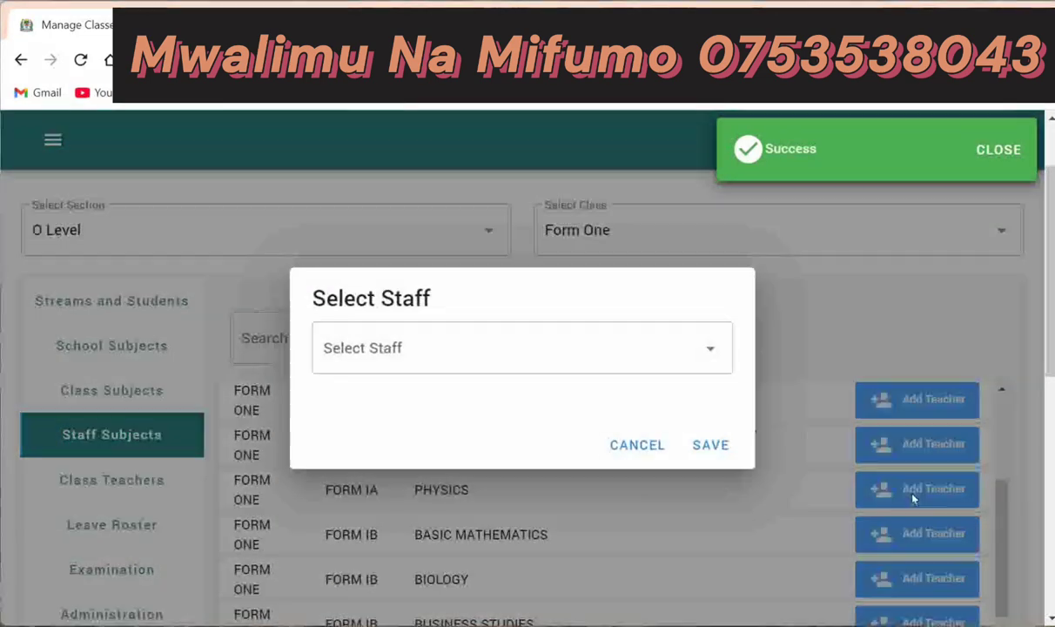
{"action": "left_click", "coordinate": [711, 347]}
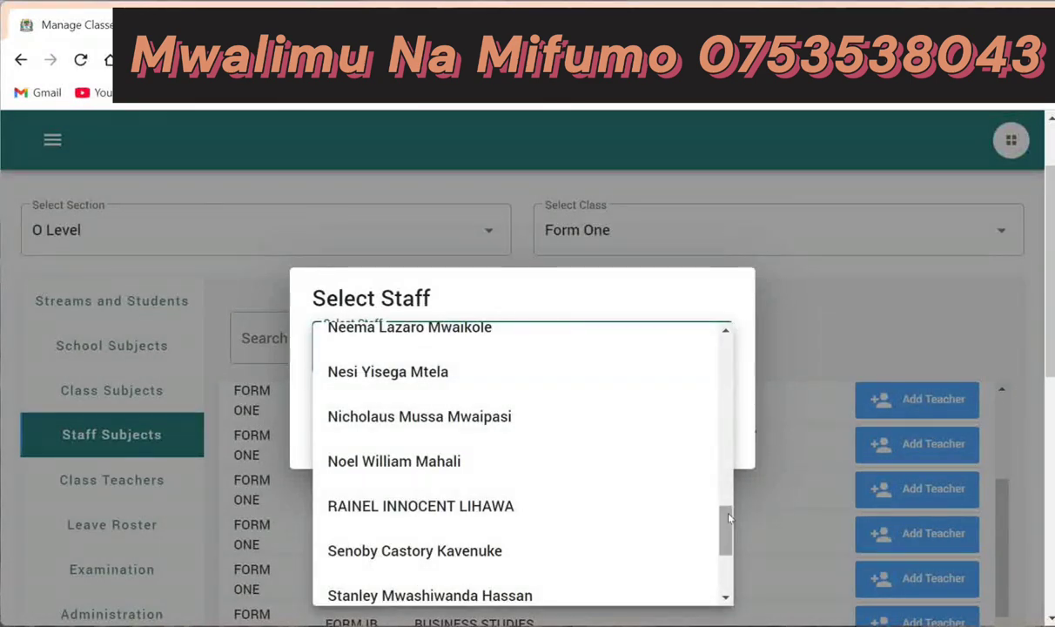
{"action": "left_click_drag", "start_coordinate": [729, 522], "coordinate": [728, 487]}
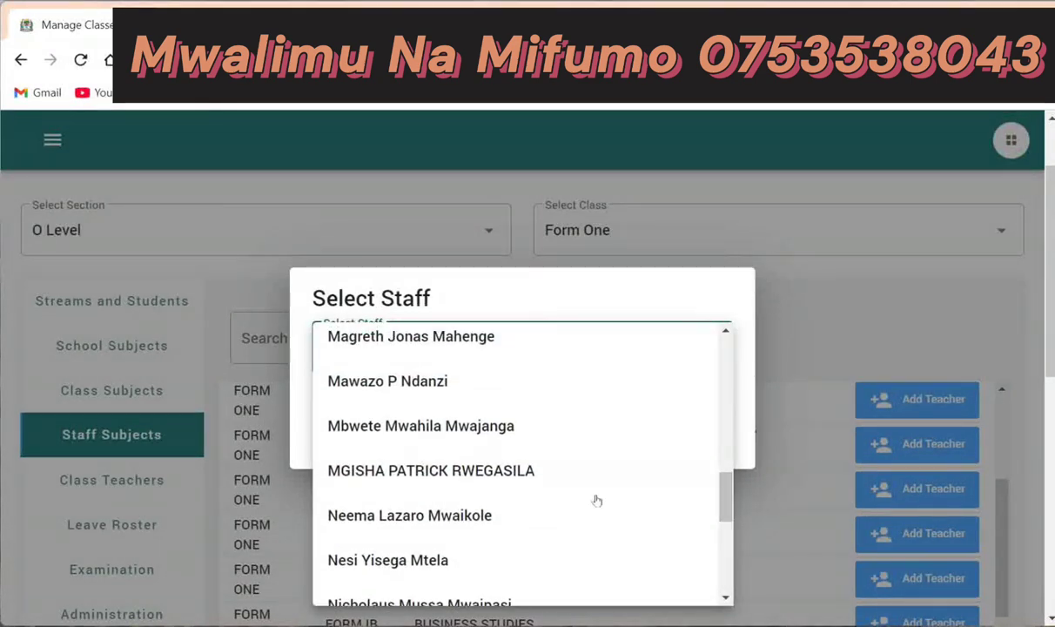
{"action": "left_click", "coordinate": [503, 470]}
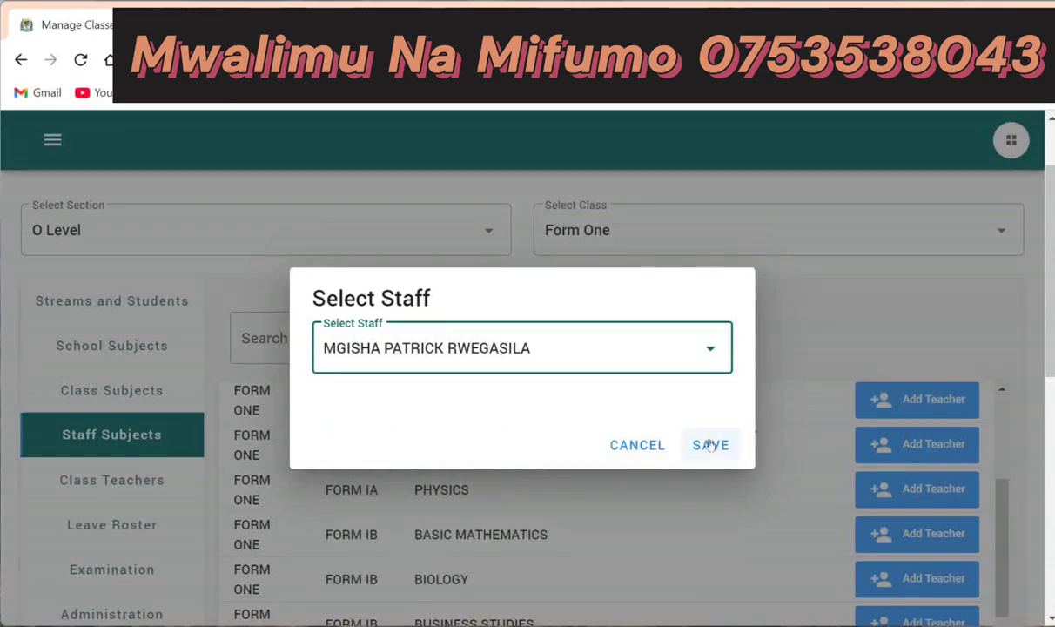
{"action": "left_click", "coordinate": [708, 441]}
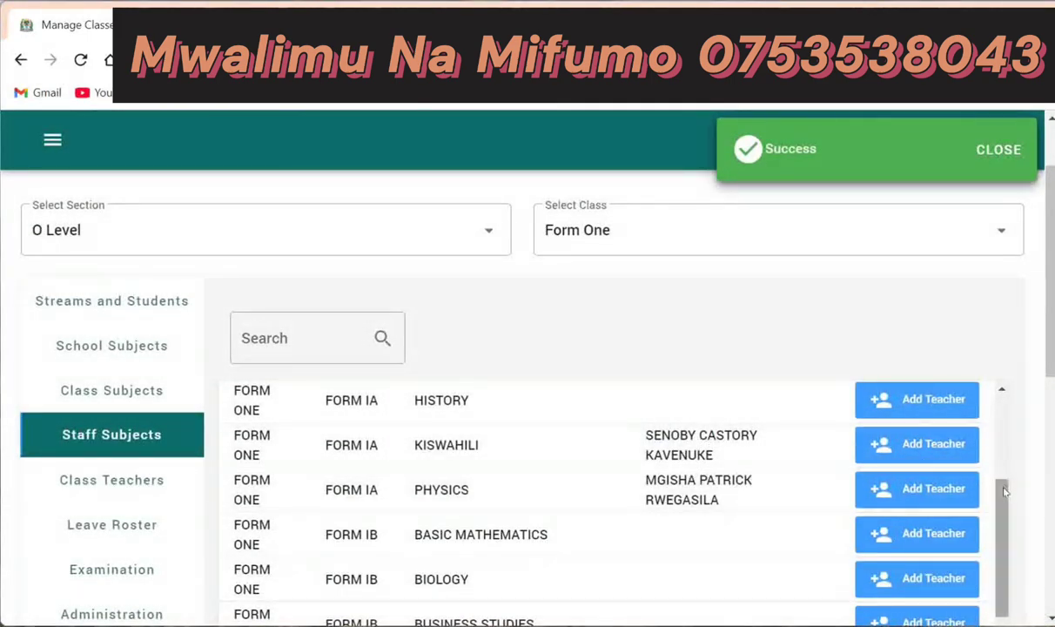
Step: Review the Form One subject teacher assignments and switch the class to Form Two
{"action": "scroll", "coordinate": [946, 445], "scroll_direction": "up", "scroll_amount": 4}
{"action": "left_click_drag", "start_coordinate": [999, 430], "coordinate": [996, 402]}
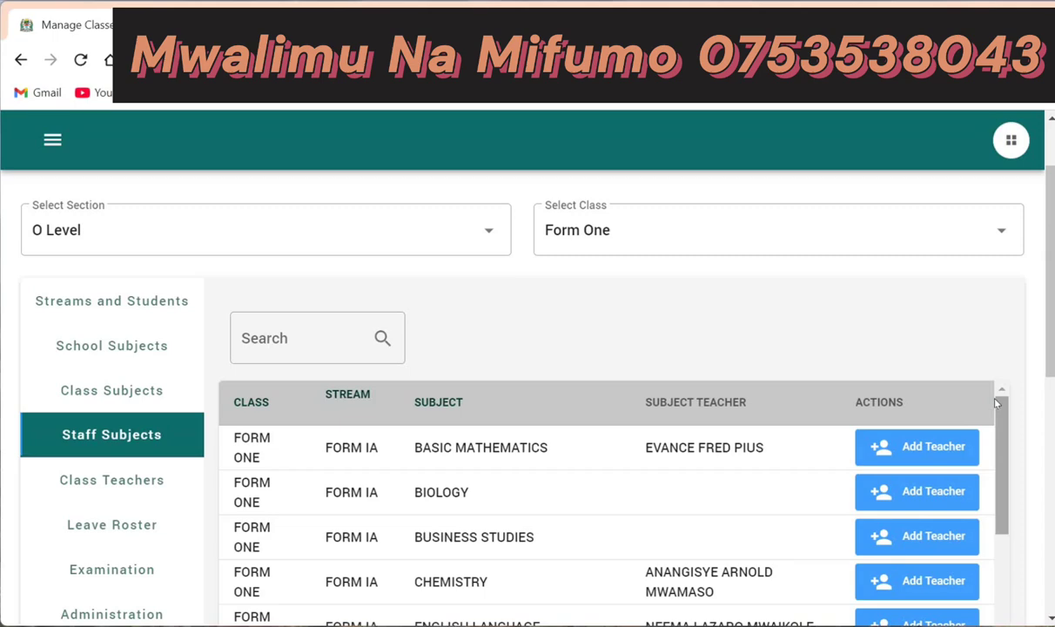
{"action": "left_click_drag", "start_coordinate": [1001, 421], "coordinate": [1000, 451]}
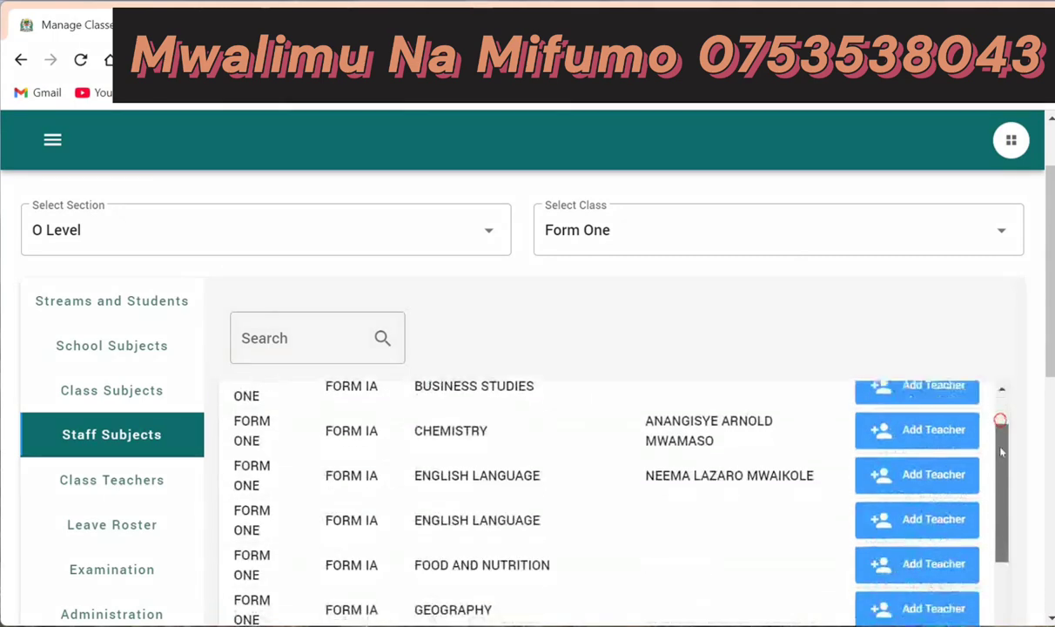
{"action": "scroll", "coordinate": [1001, 451], "scroll_direction": "up", "scroll_amount": 3}
{"action": "left_click", "coordinate": [739, 250]}
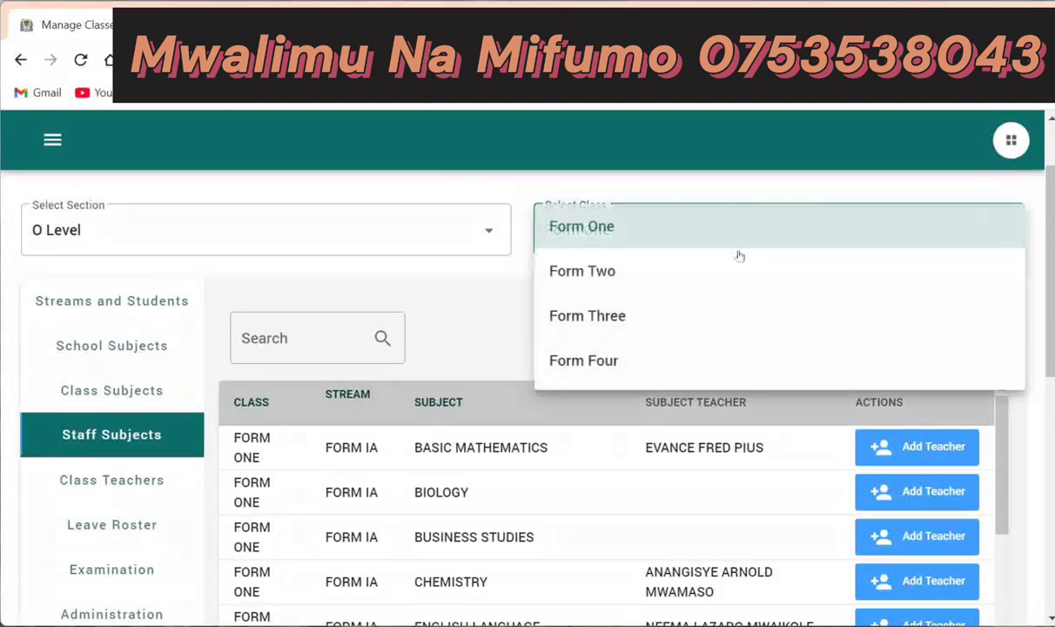
{"action": "left_click", "coordinate": [673, 280]}
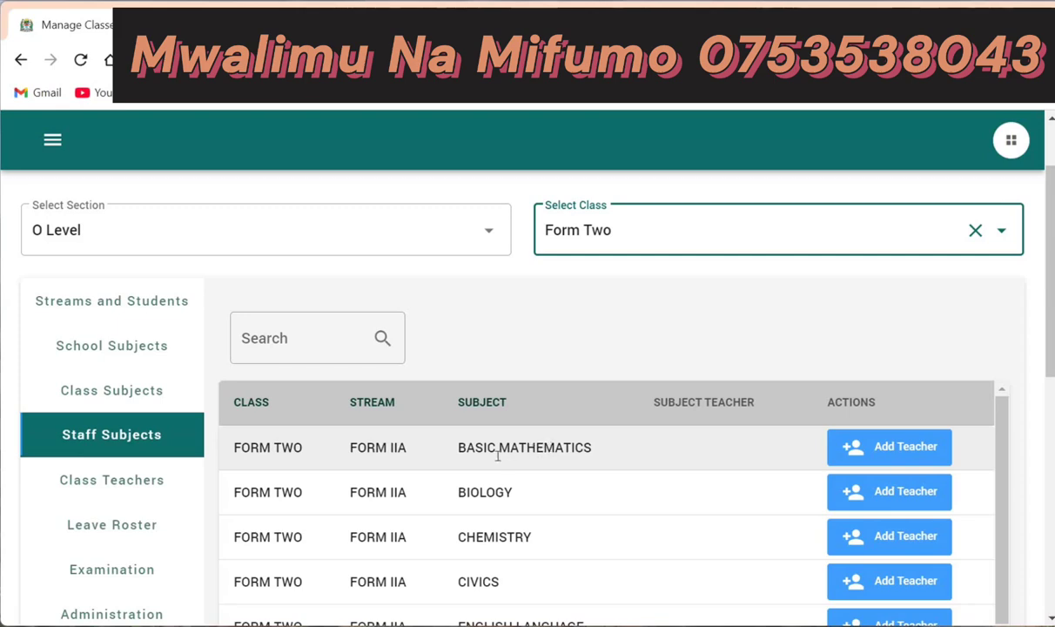
Step: Assign a subject teacher to Basic Mathematics in stream FORM IIA
{"action": "left_click", "coordinate": [880, 448]}
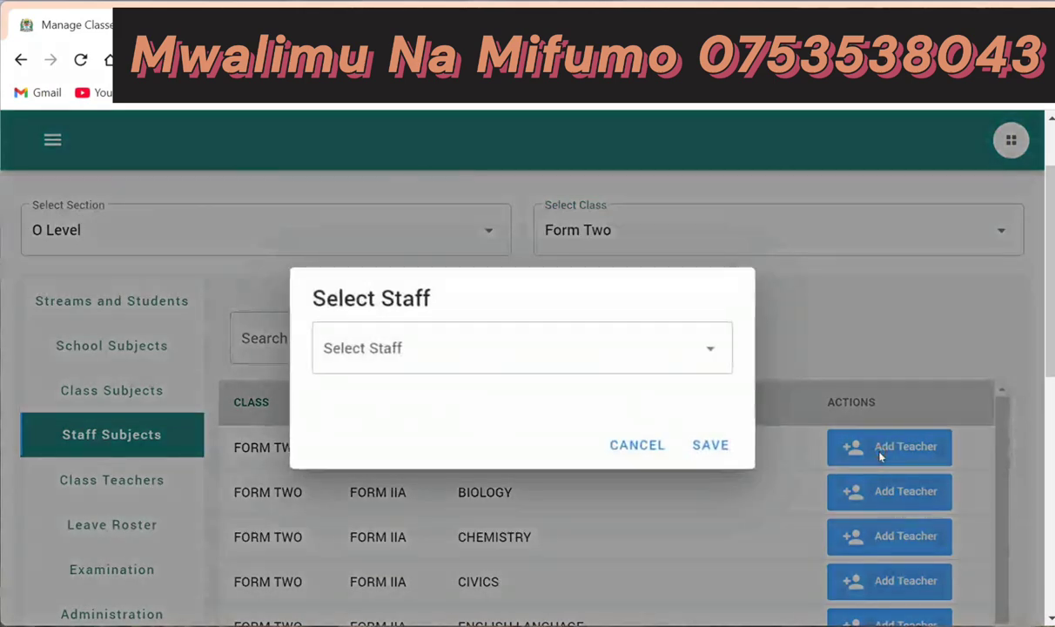
{"action": "left_click", "coordinate": [700, 352]}
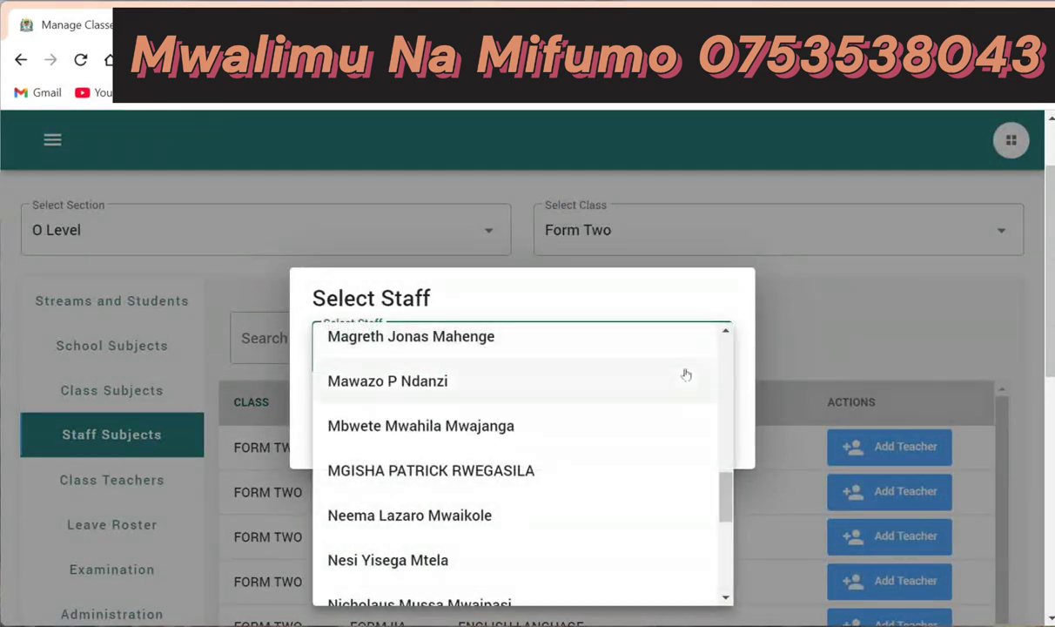
{"action": "left_click_drag", "start_coordinate": [729, 490], "coordinate": [708, 457]}
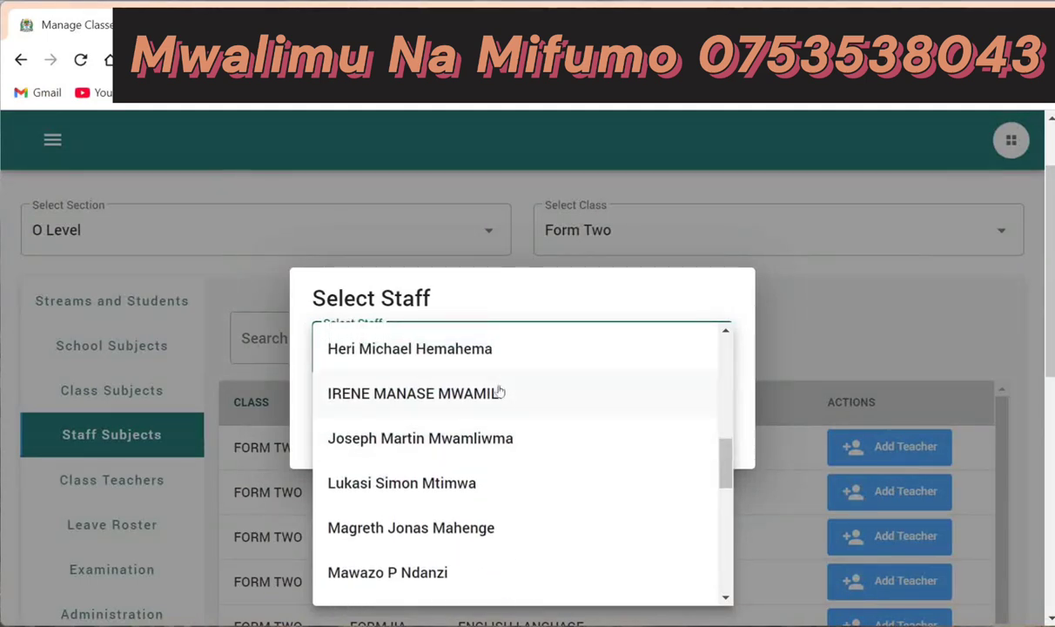
{"action": "left_click", "coordinate": [424, 394]}
{"action": "left_click", "coordinate": [710, 445]}
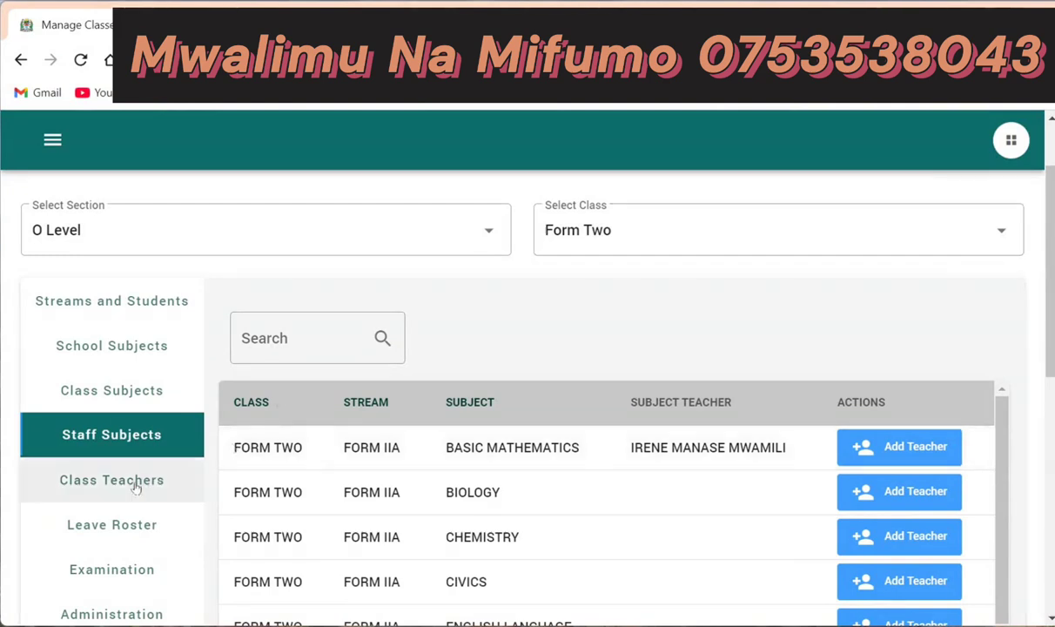
Step: Open the list of class teachers and look over the teachers and their streams
{"action": "left_click", "coordinate": [84, 496]}
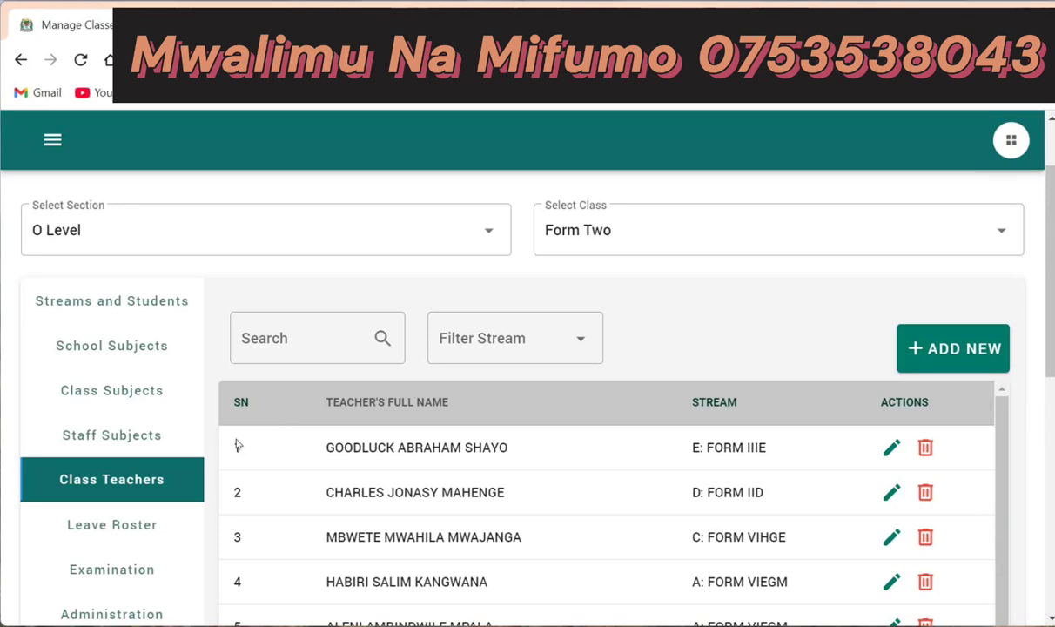
{"action": "mouse_move", "coordinate": [219, 427]}
{"action": "left_mouse_down"}
{"action": "mouse_move", "coordinate": [690, 570]}
{"action": "mouse_move", "coordinate": [932, 597]}
{"action": "mouse_move", "coordinate": [951, 625]}
{"action": "mouse_move", "coordinate": [972, 612]}
{"action": "left_mouse_up"}
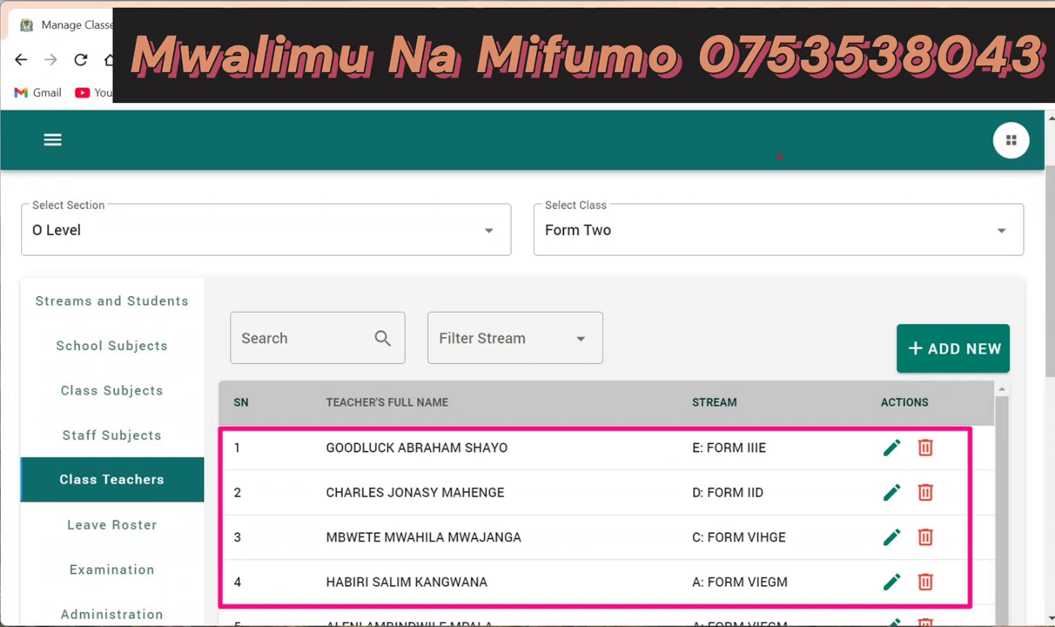
{"action": "key", "text": "Escape"}
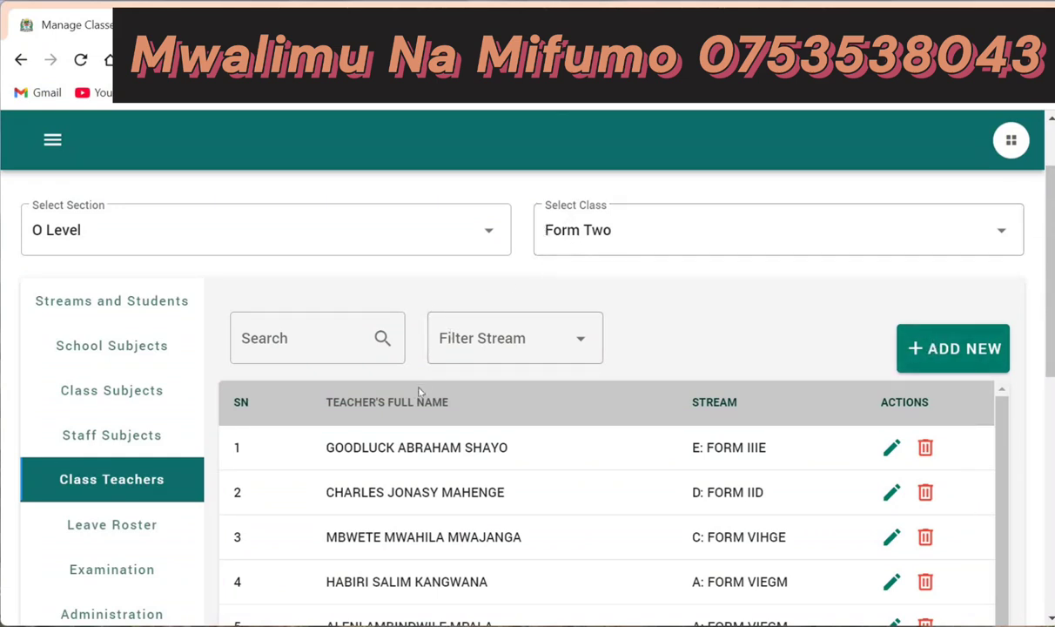
{"action": "left_click", "coordinate": [490, 230]}
{"action": "left_click", "coordinate": [209, 230]}
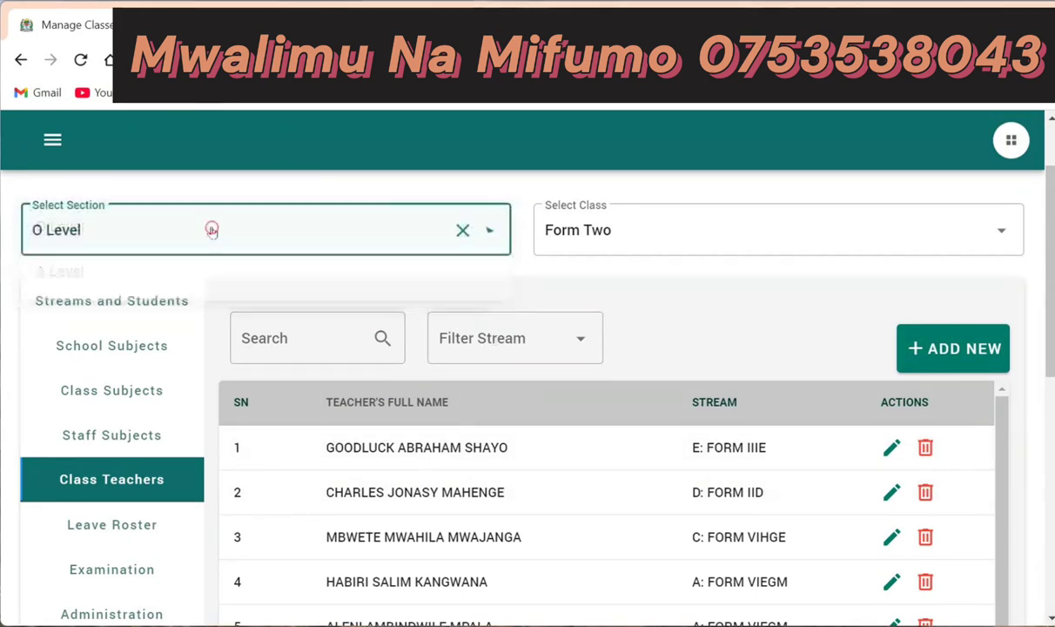
{"action": "left_click", "coordinate": [1002, 235]}
{"action": "left_click", "coordinate": [669, 234]}
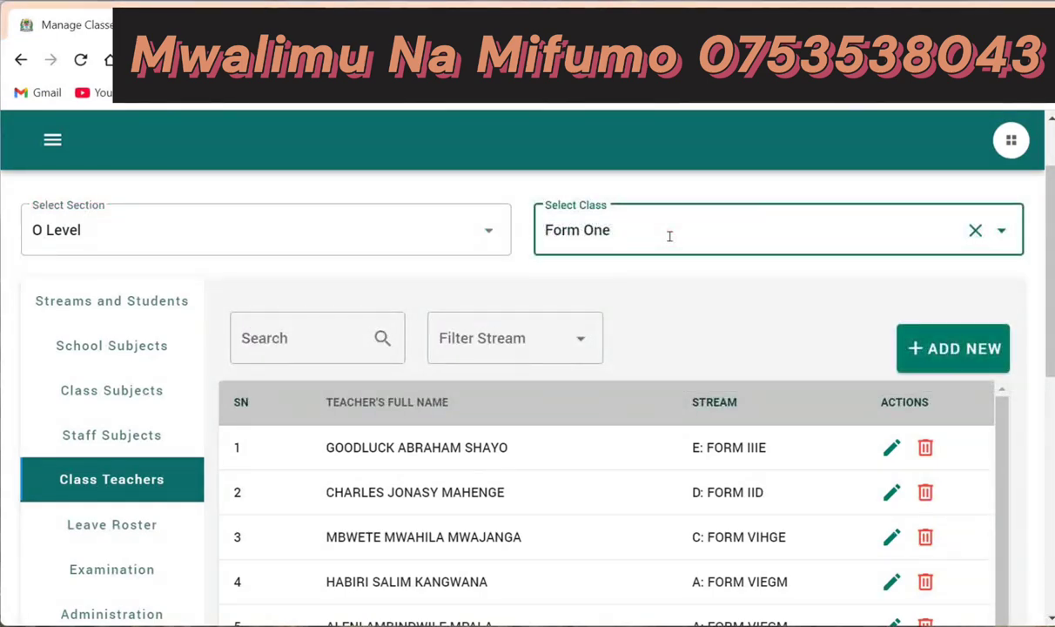
{"action": "left_click", "coordinate": [928, 358]}
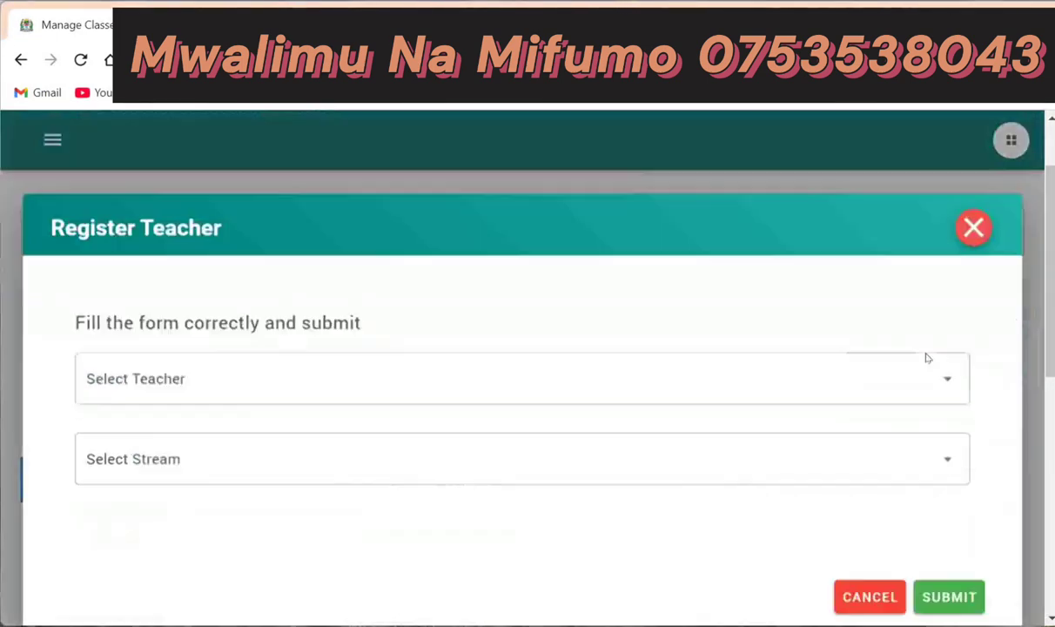
{"action": "left_click", "coordinate": [318, 342]}
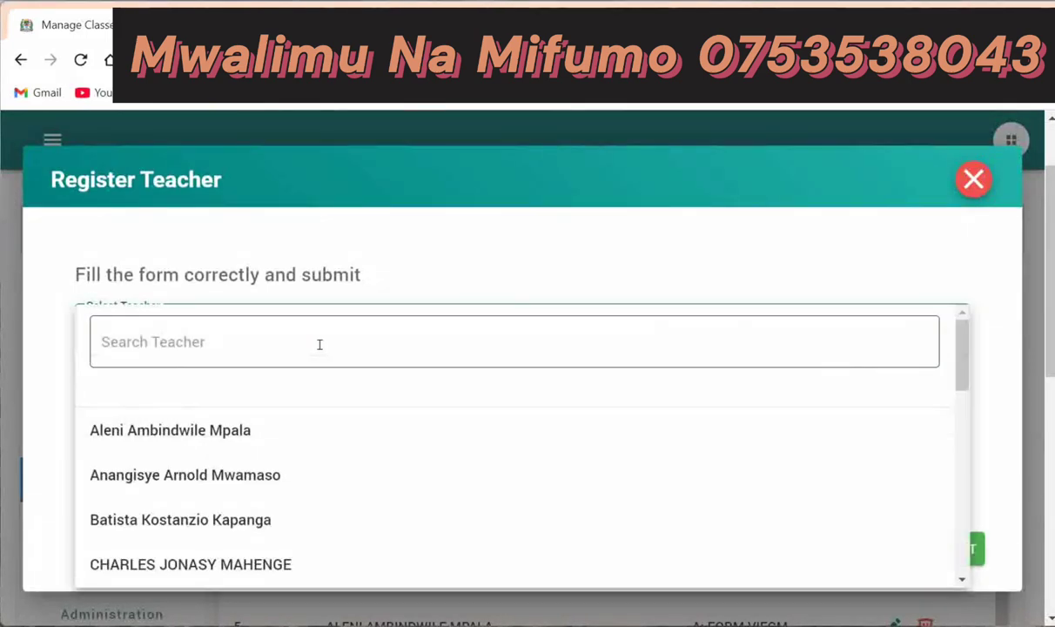
{"action": "left_click", "coordinate": [198, 518]}
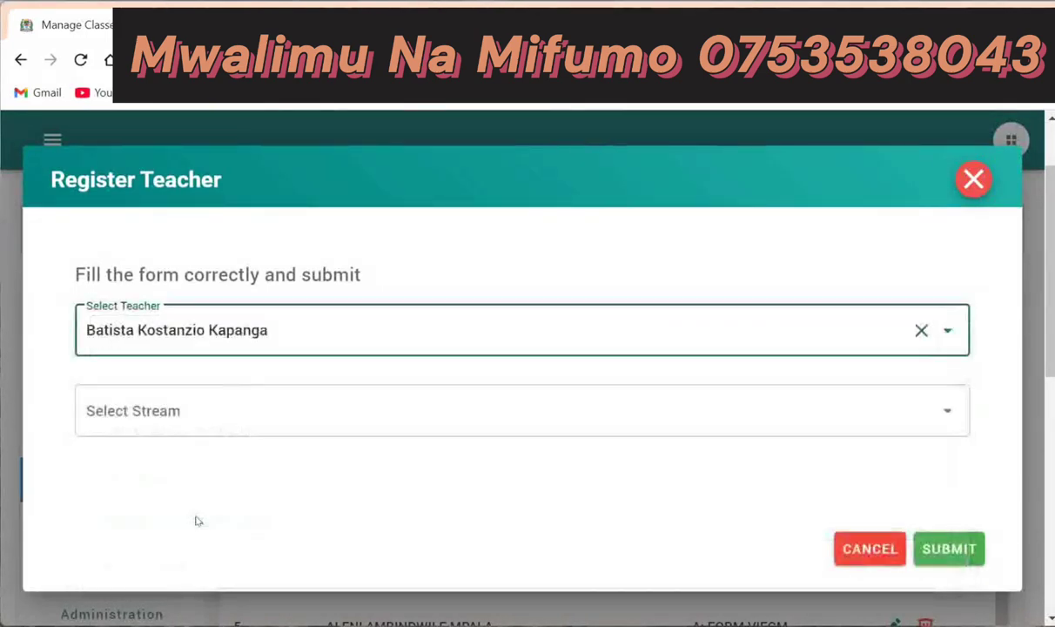
{"action": "left_click", "coordinate": [198, 424]}
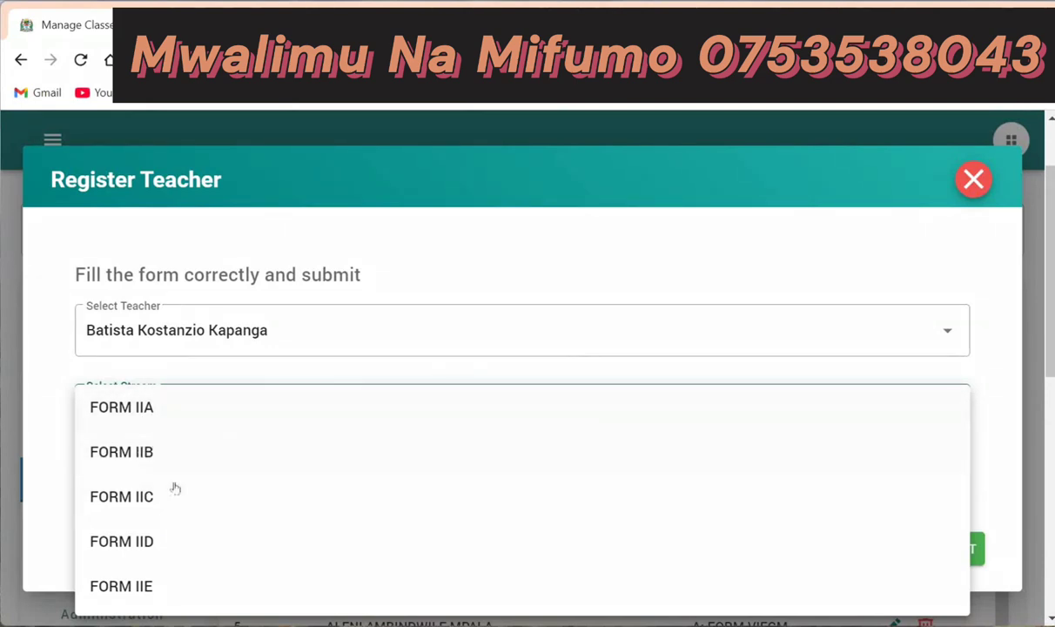
{"action": "left_click", "coordinate": [971, 289]}
{"action": "left_click", "coordinate": [969, 179]}
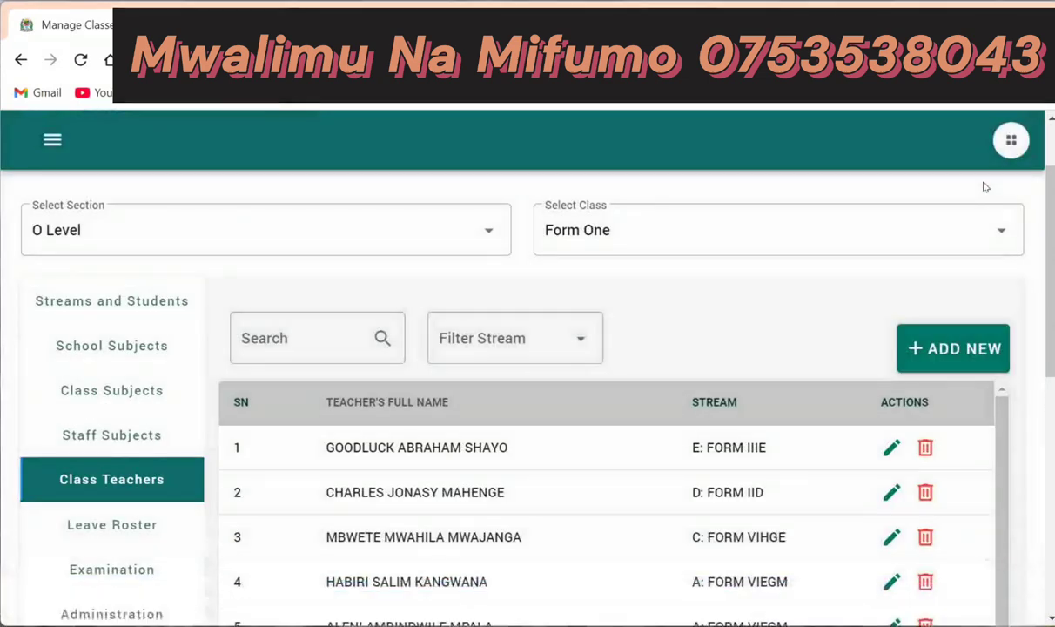
Step: Set the class to Form Two and filter the class teachers by stream FORM IIA
{"action": "left_click", "coordinate": [1000, 231]}
{"action": "left_click", "coordinate": [678, 273]}
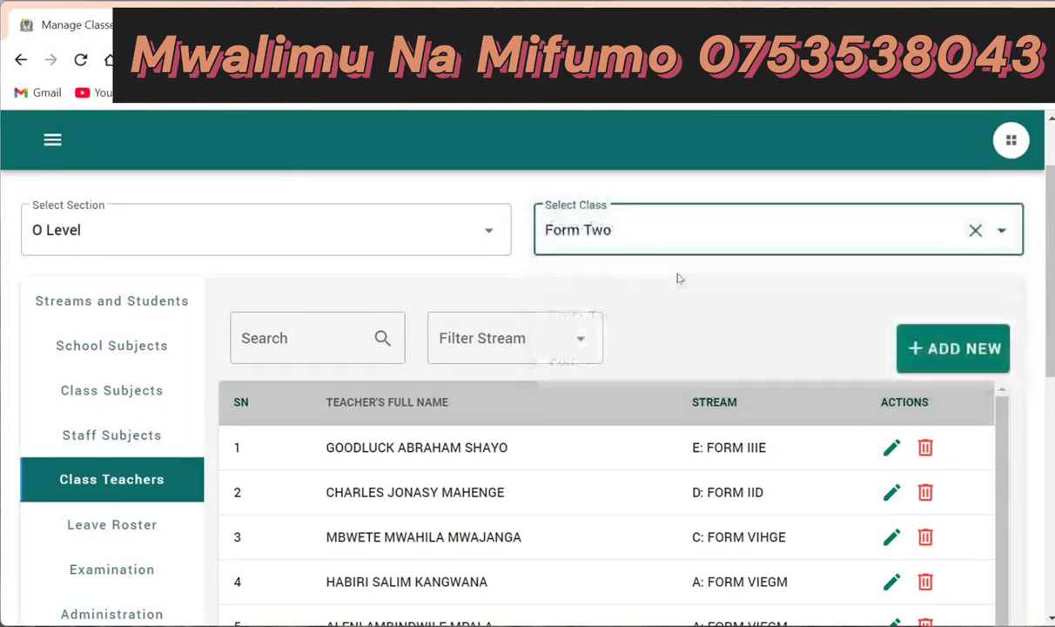
{"action": "left_click", "coordinate": [577, 350]}
{"action": "left_click", "coordinate": [517, 336]}
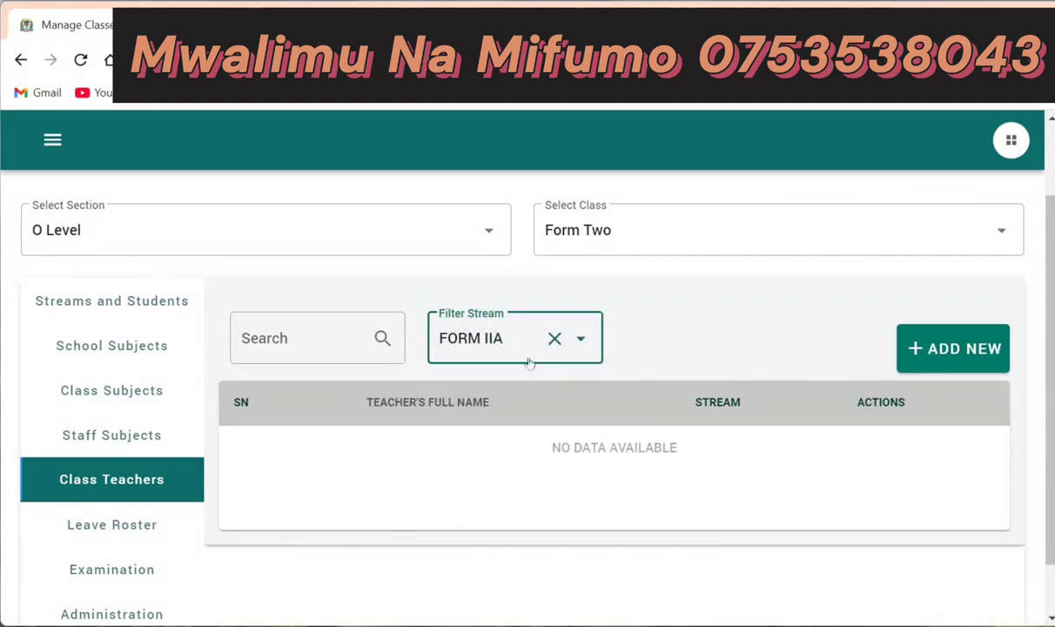
Step: Start registering a class teacher for stream FORM IIA by choosing a teacher, and close the form without submitting
{"action": "left_click", "coordinate": [917, 357]}
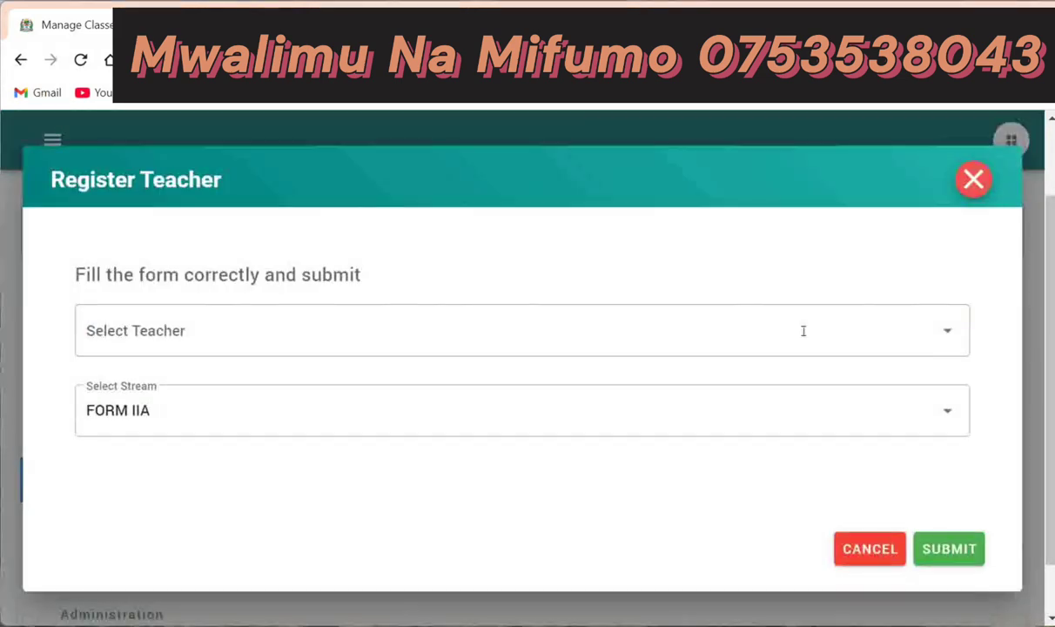
{"action": "left_click", "coordinate": [327, 337]}
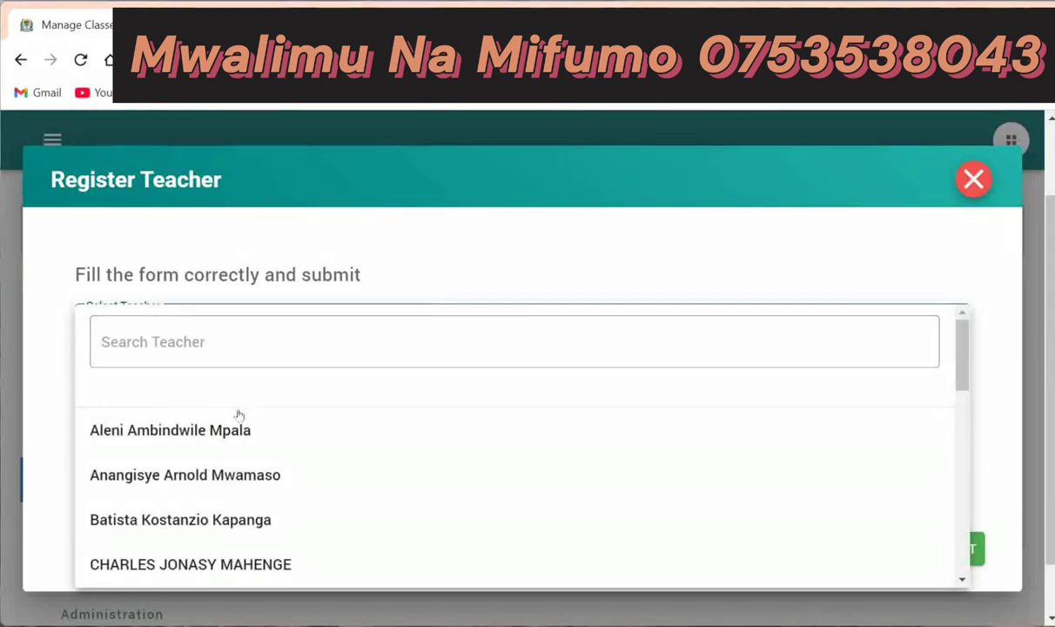
{"action": "left_click", "coordinate": [162, 515]}
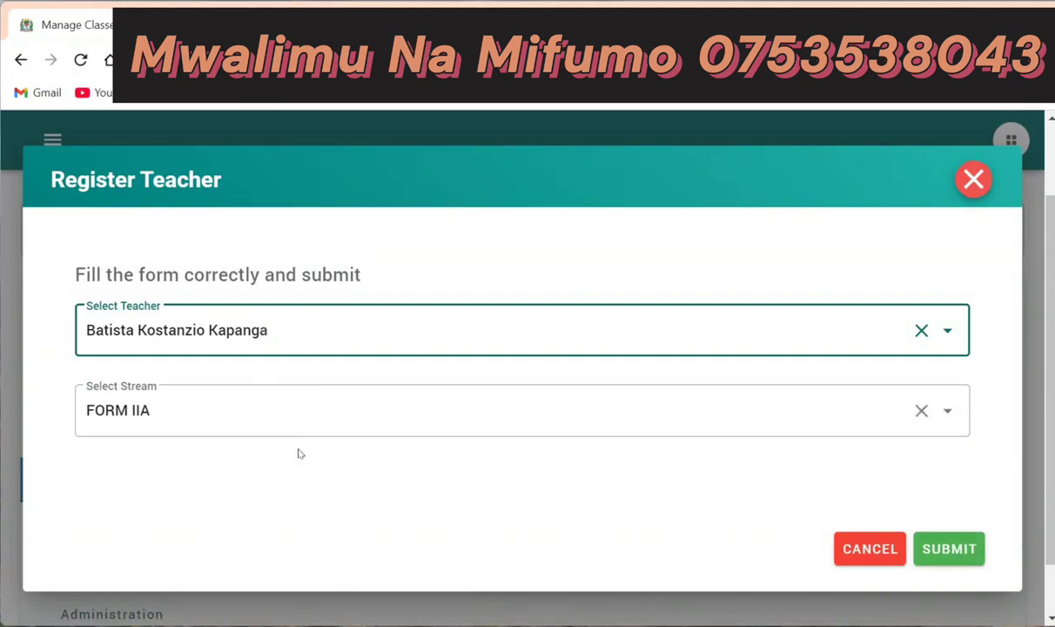
{"action": "left_click", "coordinate": [957, 185]}
{"action": "left_click", "coordinate": [957, 185]}
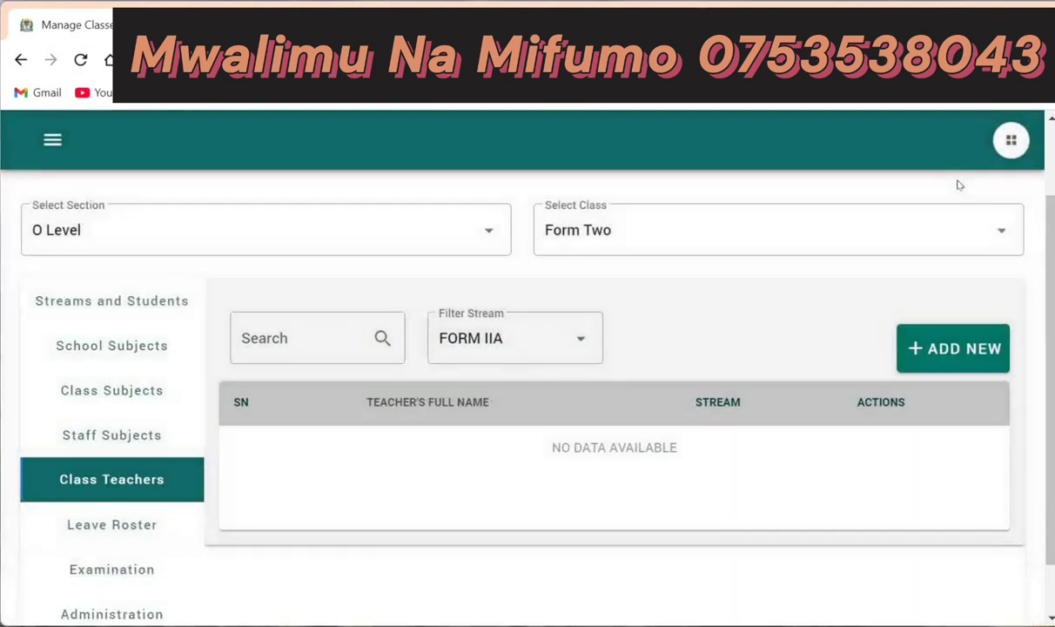
Step: Set the class to Form Three and check which streams the class teacher filter offers
{"action": "left_click", "coordinate": [1001, 233]}
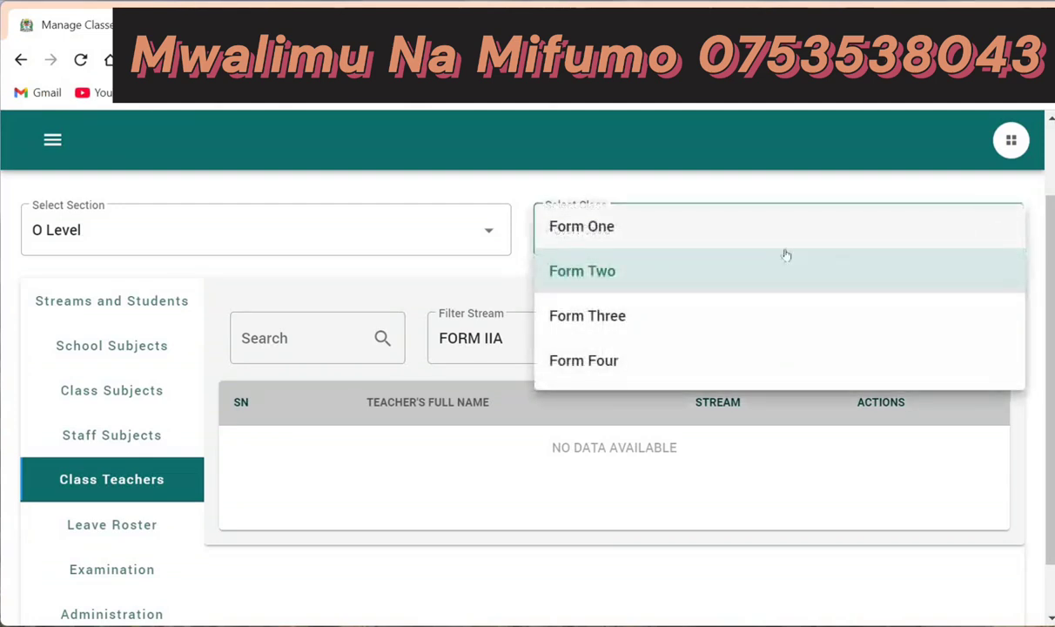
{"action": "left_click", "coordinate": [648, 314]}
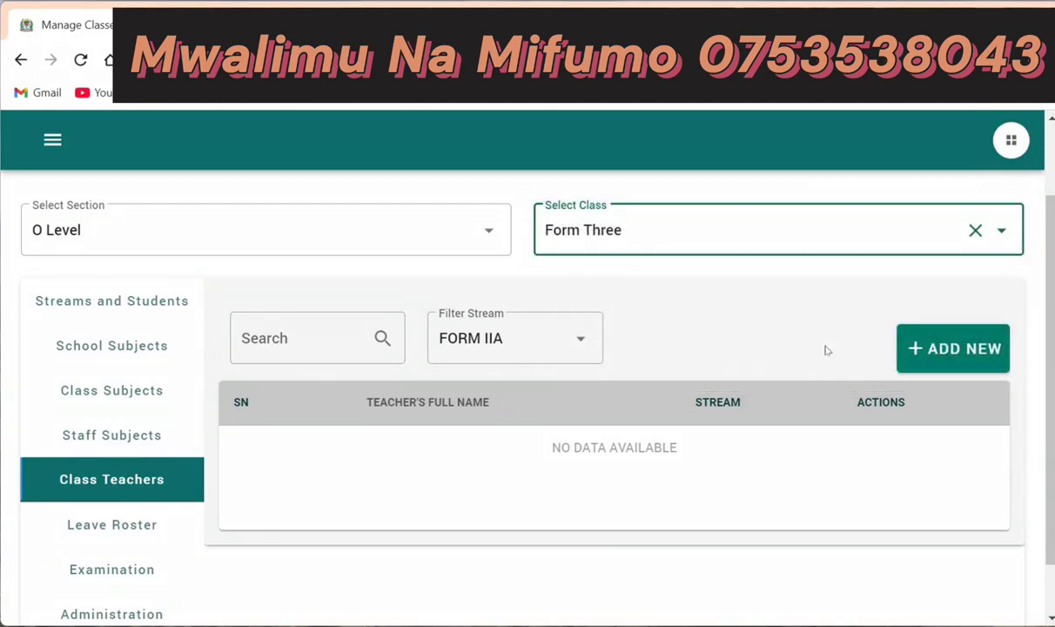
{"action": "left_click", "coordinate": [578, 339]}
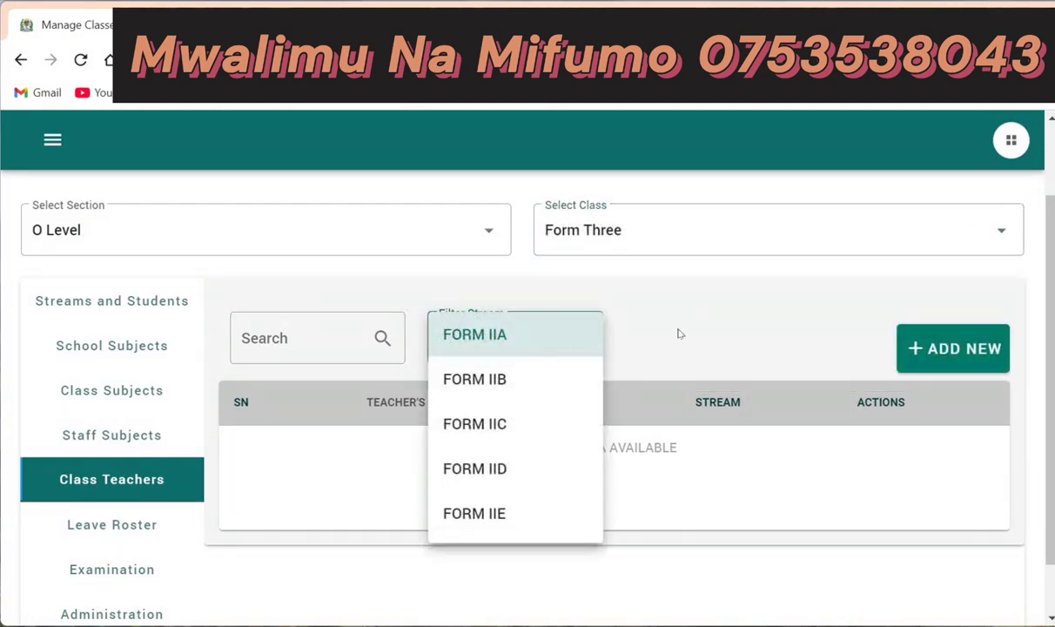
{"action": "left_click", "coordinate": [715, 322]}
Step: Try registering a class teacher under Form Three, choose a teacher, check the stream choices, and close the form without submitting
{"action": "left_click", "coordinate": [949, 348]}
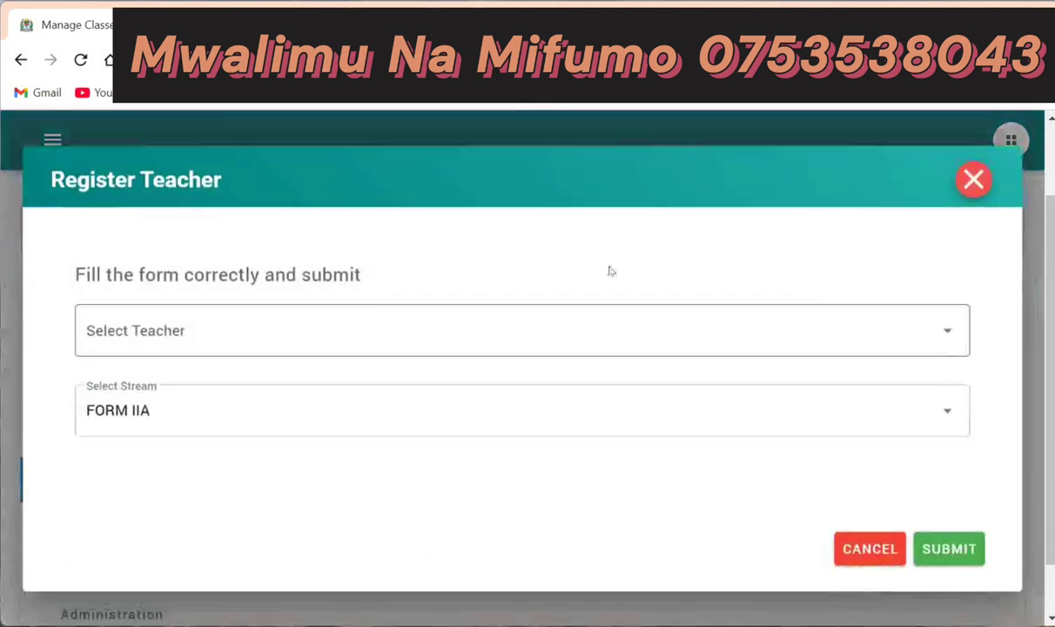
{"action": "left_click", "coordinate": [389, 333]}
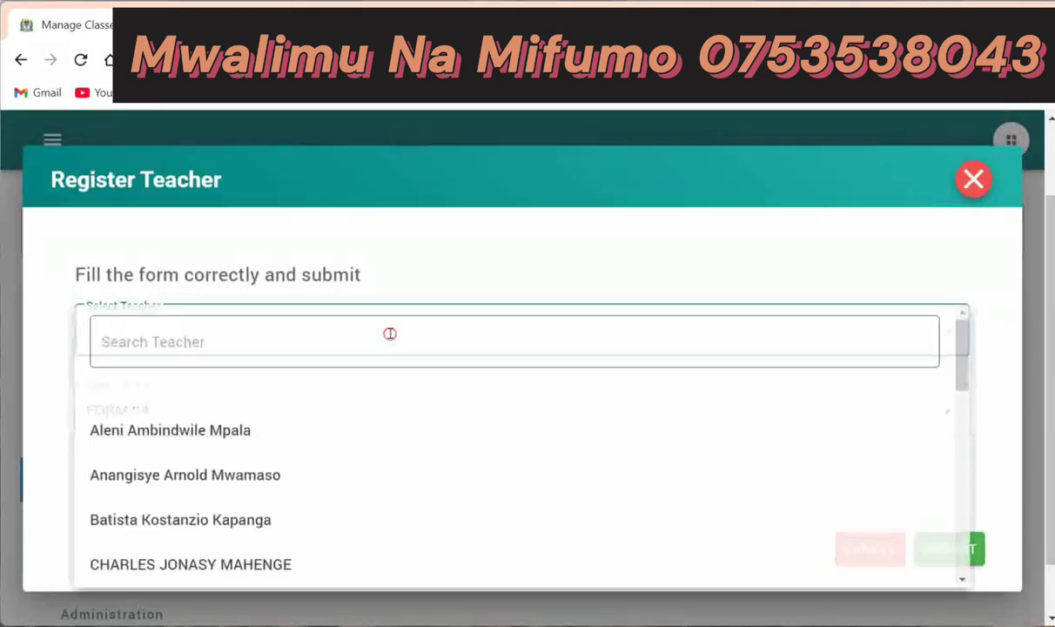
{"action": "left_click", "coordinate": [191, 430]}
{"action": "left_click", "coordinate": [265, 416]}
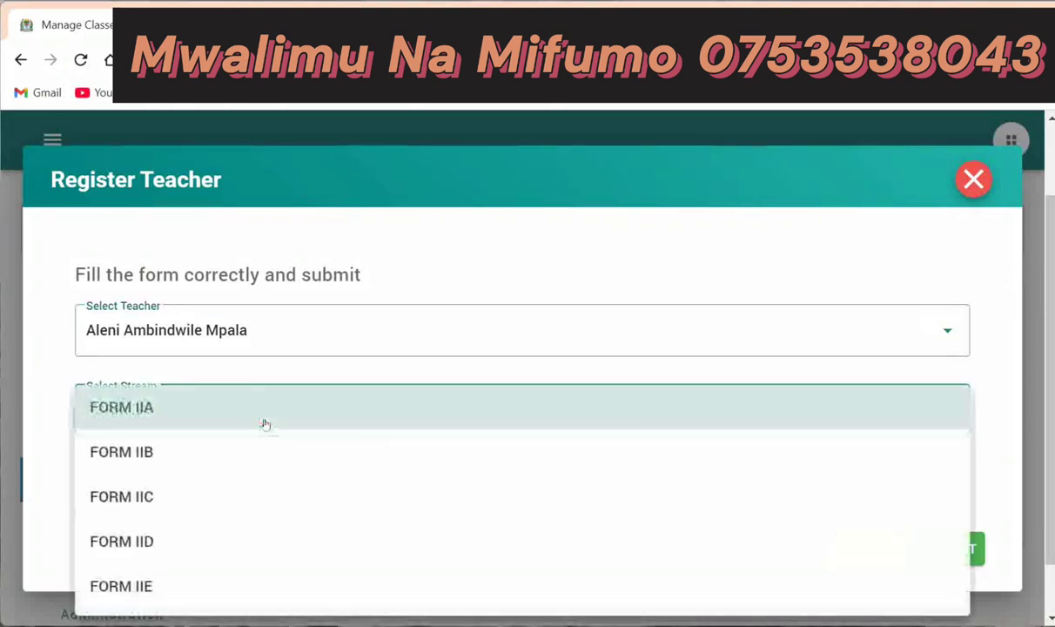
{"action": "left_click", "coordinate": [650, 282]}
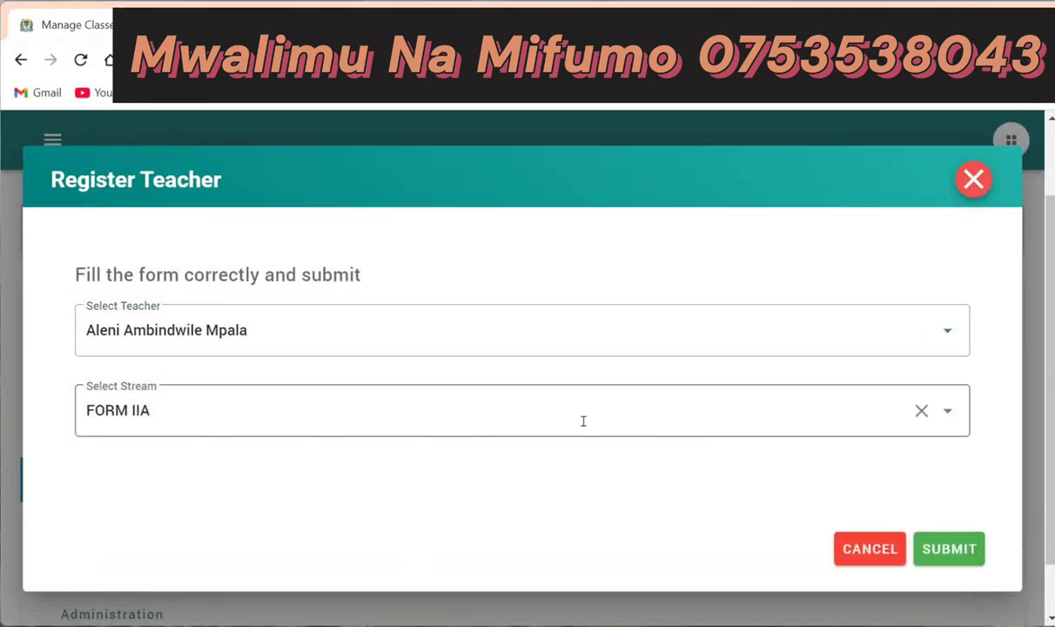
{"action": "left_click", "coordinate": [974, 188]}
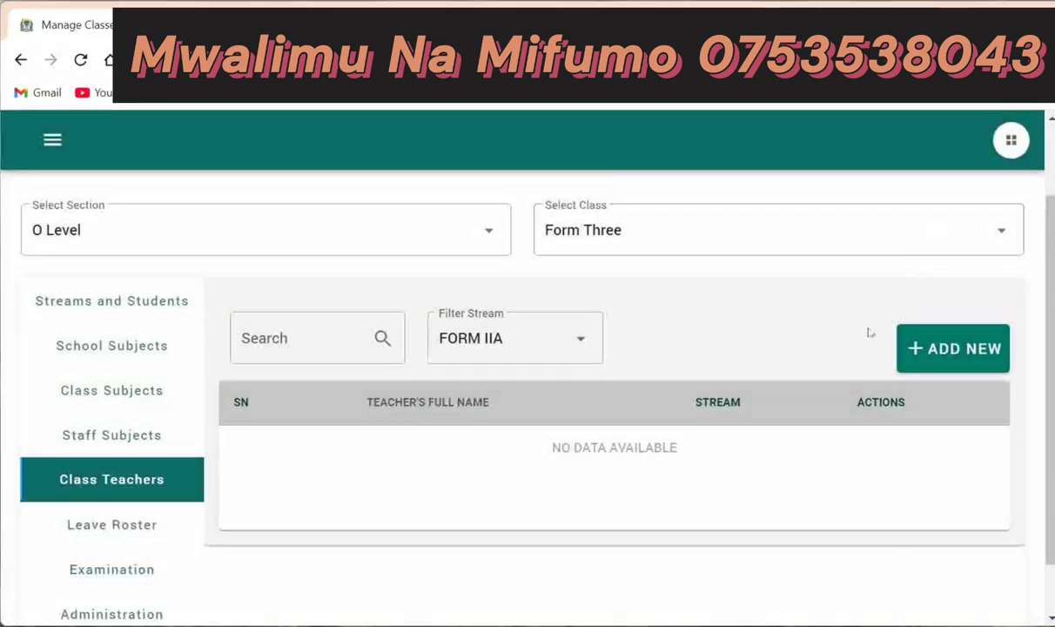
Step: Recheck the stream filter options for Form Three and return the class to Form Two
{"action": "left_click", "coordinate": [581, 341]}
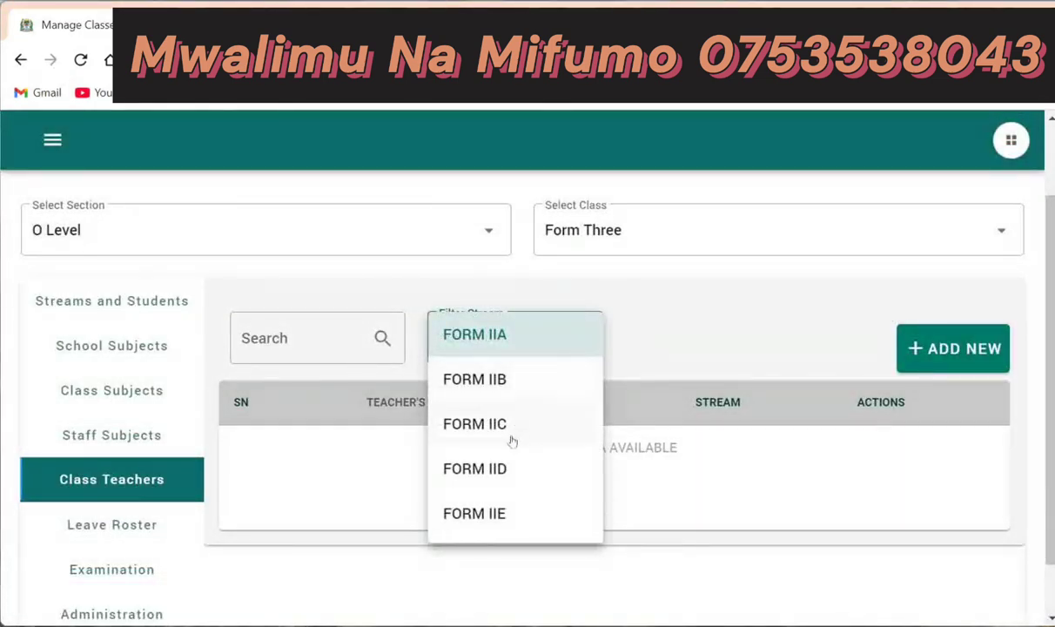
{"action": "left_click", "coordinate": [662, 316]}
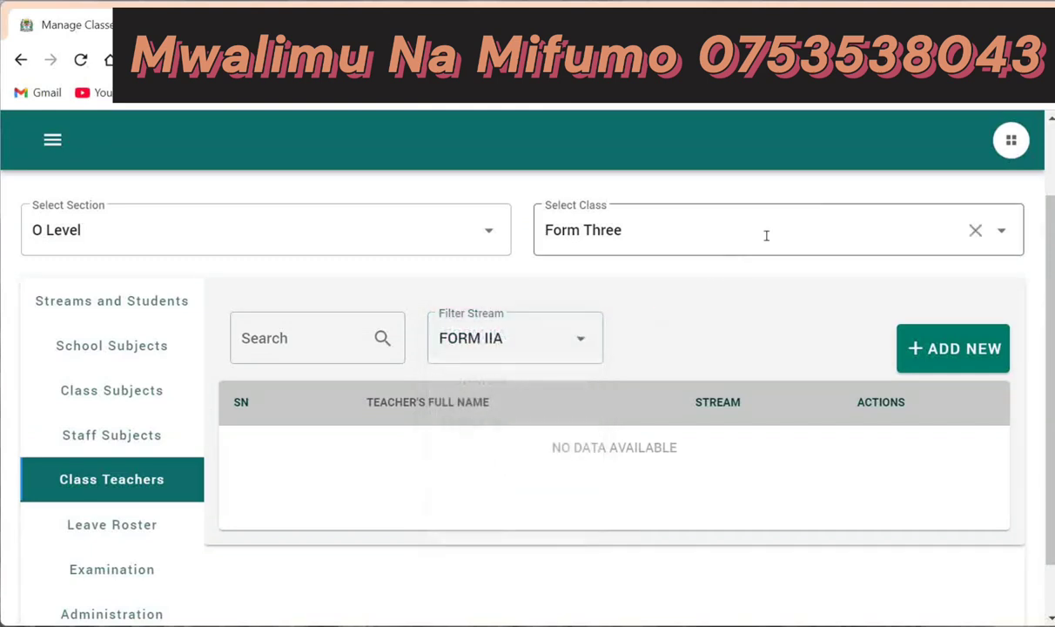
{"action": "left_click", "coordinate": [998, 234]}
{"action": "left_click", "coordinate": [616, 273]}
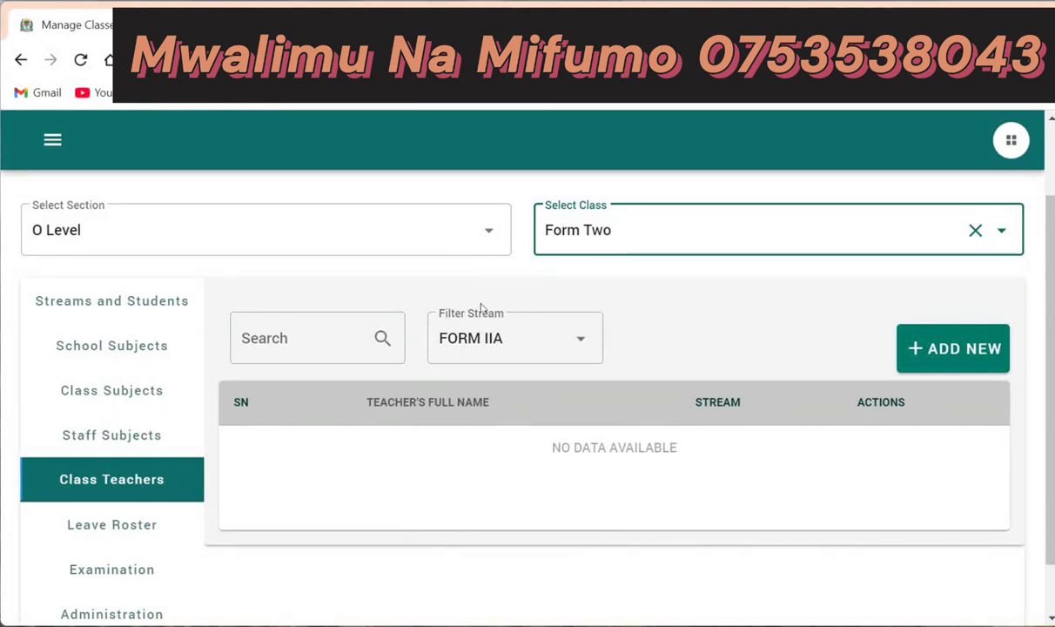
Step: Switch the section to A Level and return it to O Level
{"action": "left_click", "coordinate": [489, 230]}
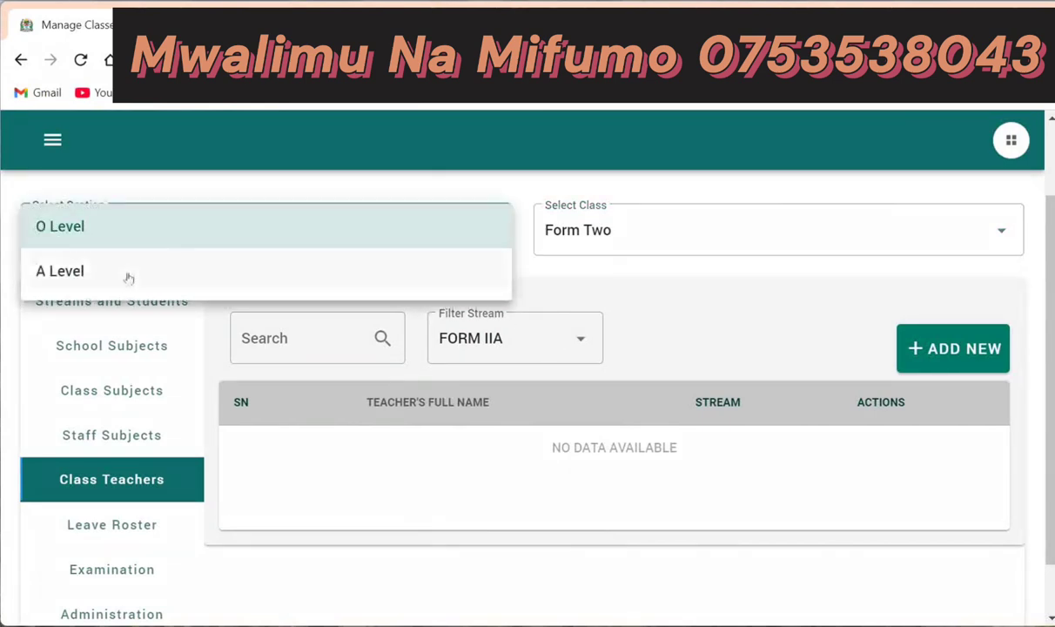
{"action": "left_click", "coordinate": [123, 277]}
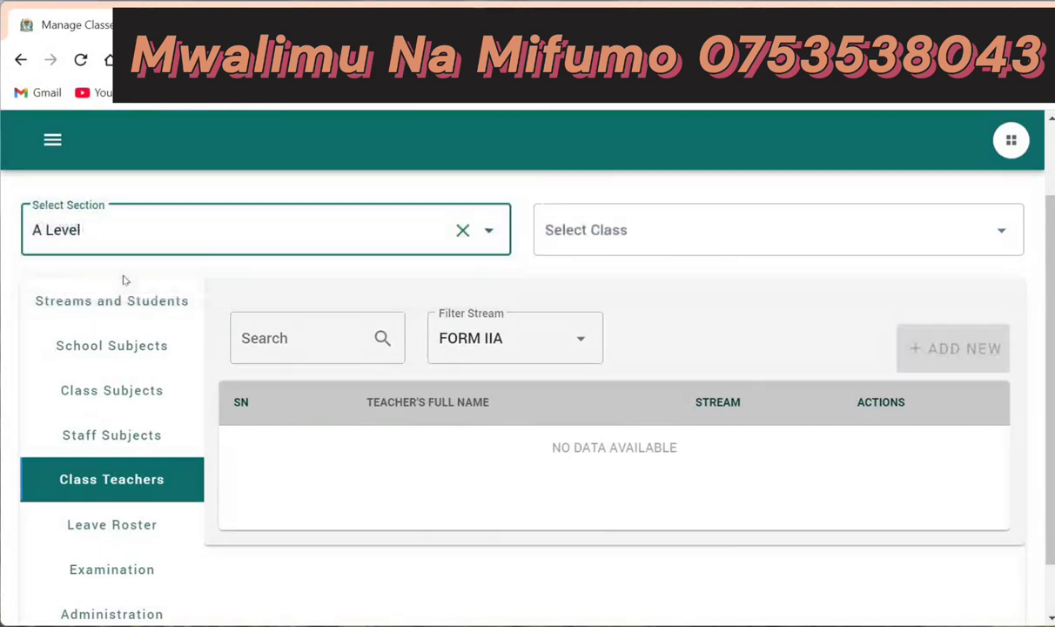
{"action": "left_click", "coordinate": [489, 230]}
{"action": "left_click", "coordinate": [181, 235]}
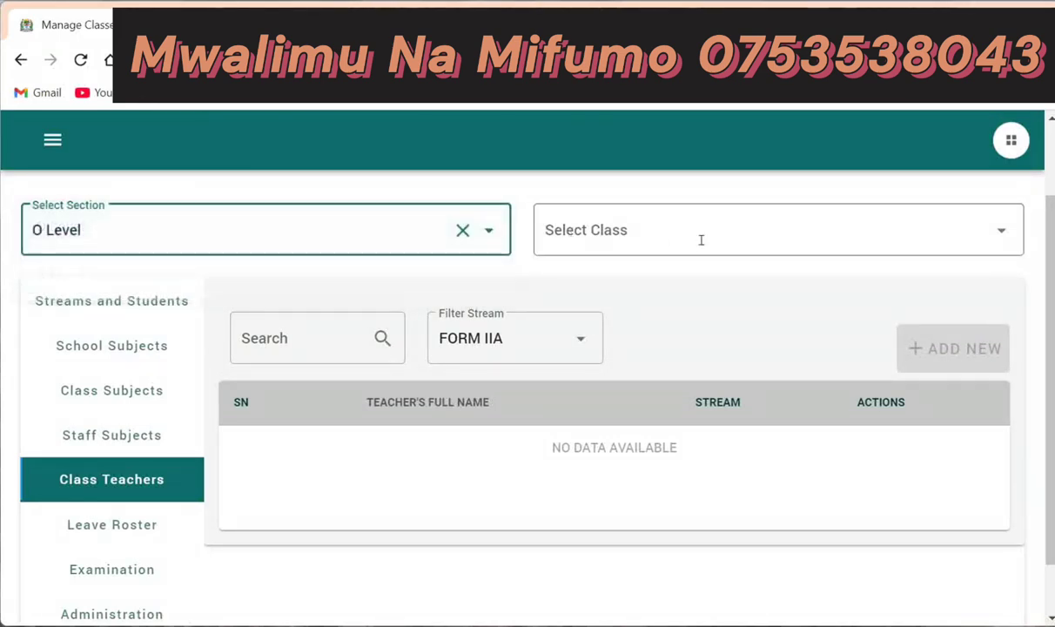
Step: Set the class to Form One and check the streams available in the class teacher filter
{"action": "left_click", "coordinate": [645, 241]}
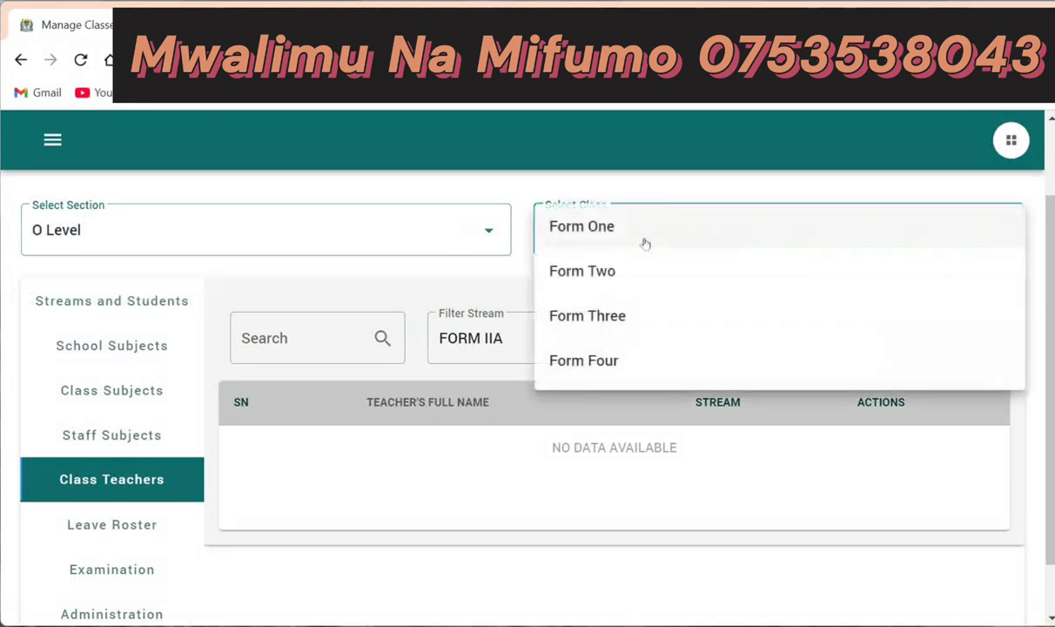
{"action": "left_click", "coordinate": [595, 230]}
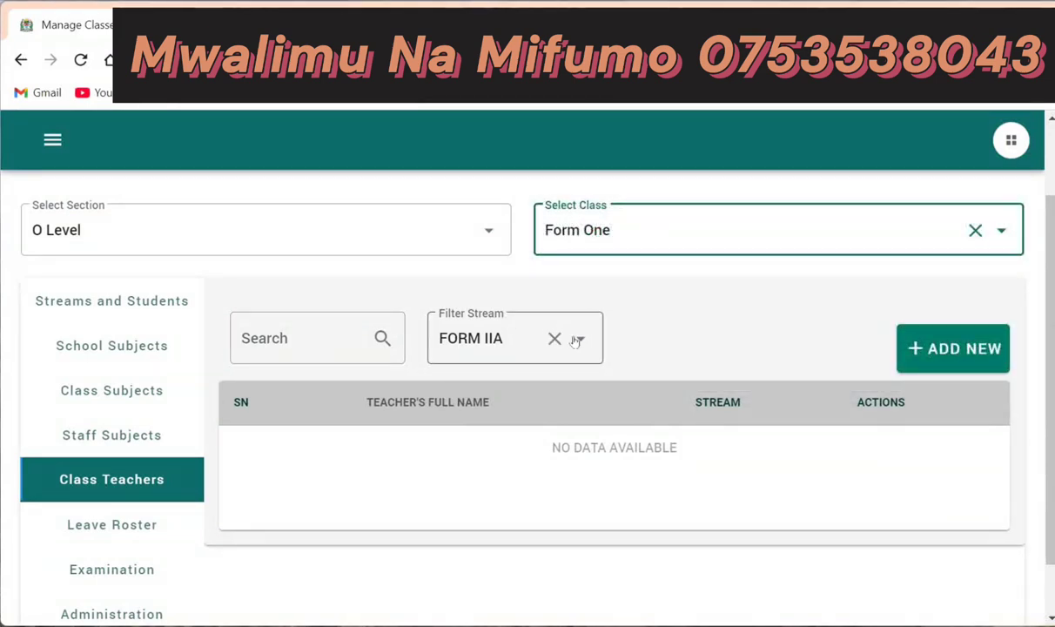
{"action": "left_click", "coordinate": [578, 340]}
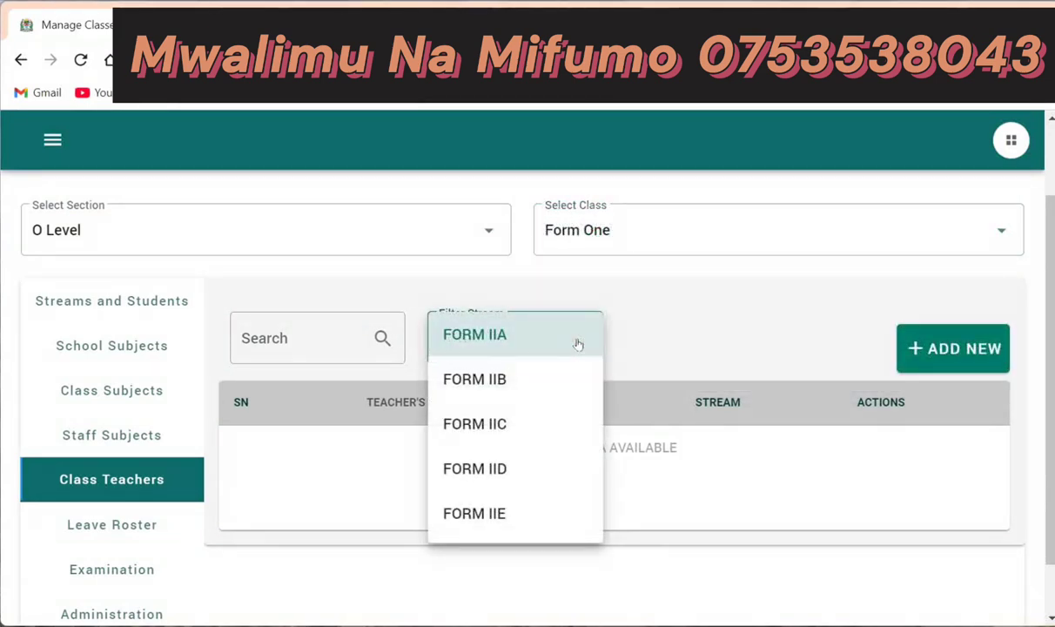
{"action": "left_click", "coordinate": [697, 315]}
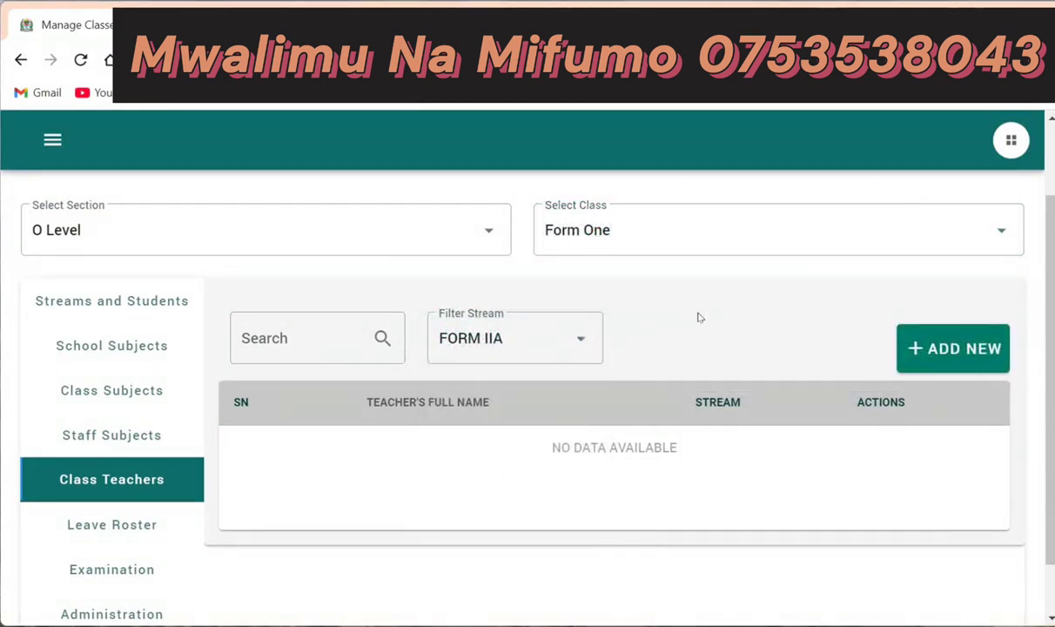
Step: Open the leave roster and start a new Sick Leave entry with the start date 2025-03-10
{"action": "left_click", "coordinate": [104, 529]}
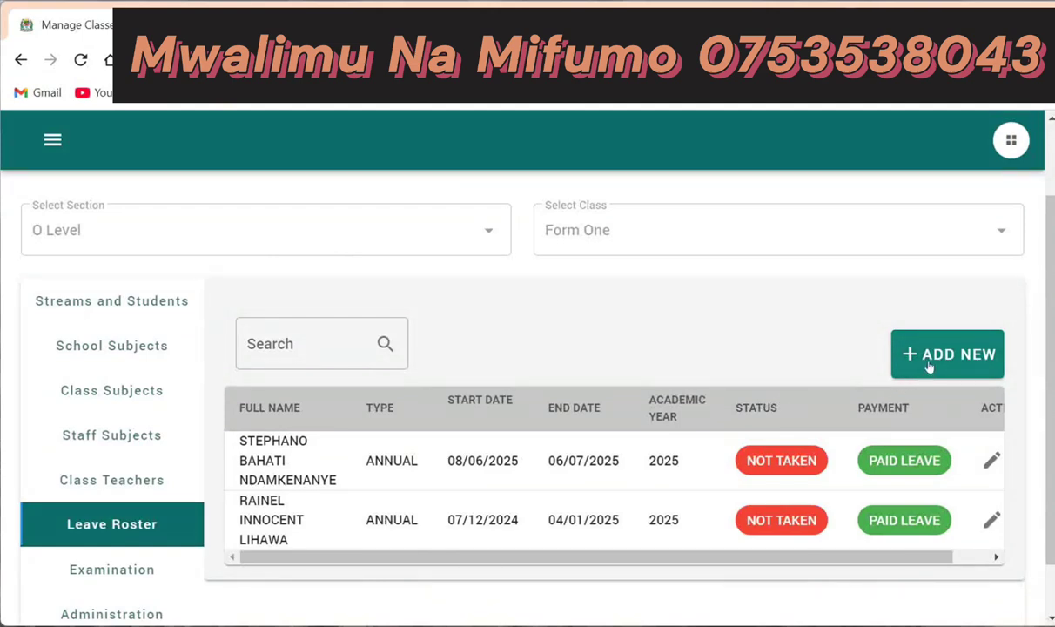
{"action": "left_click", "coordinate": [929, 366]}
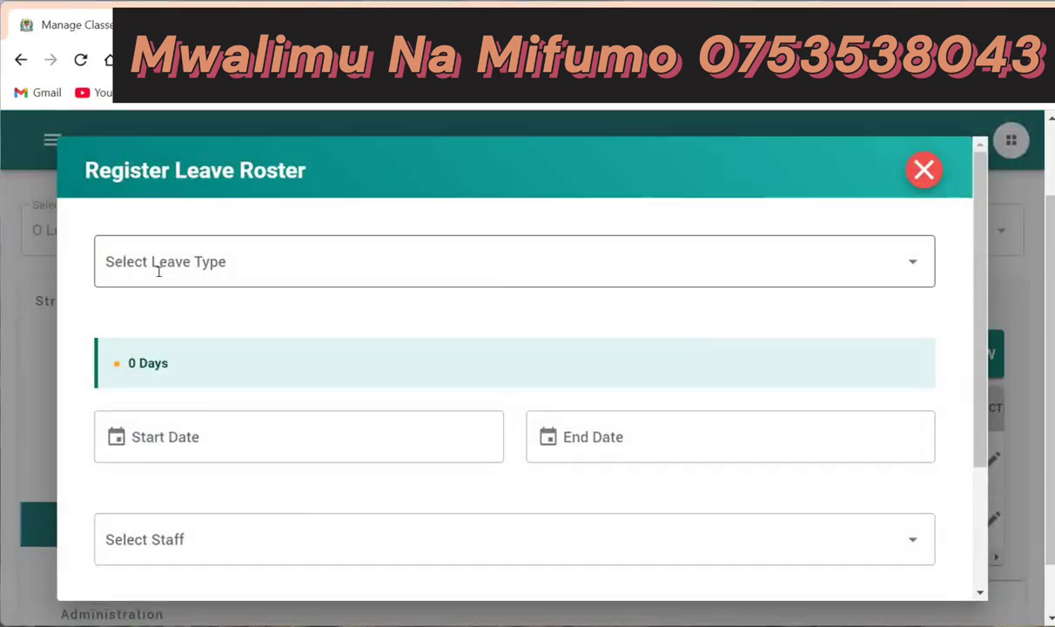
{"action": "left_click", "coordinate": [158, 271]}
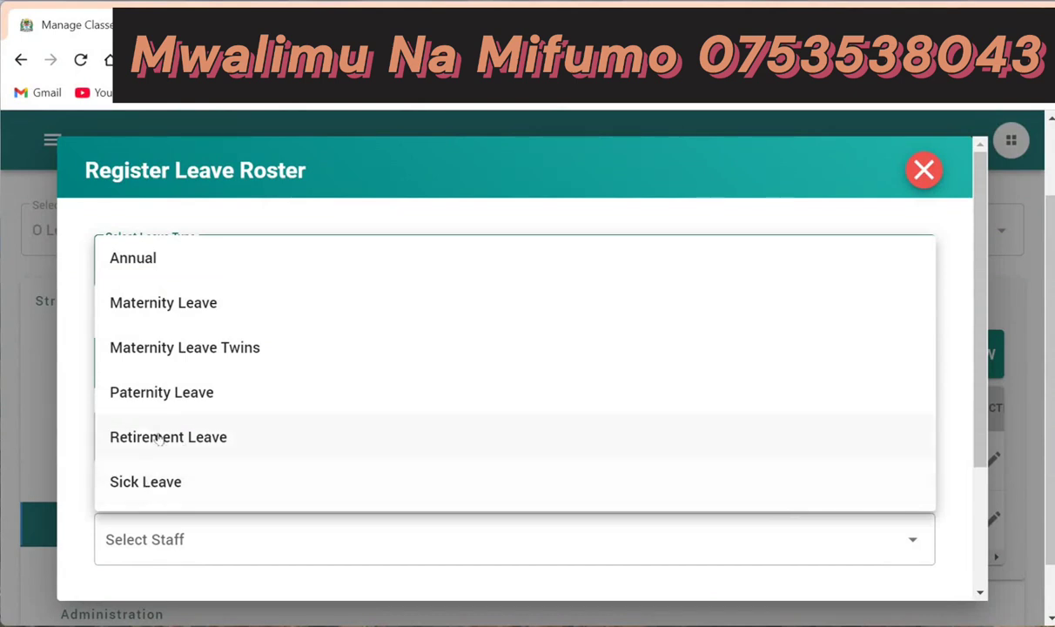
{"action": "left_click", "coordinate": [143, 482]}
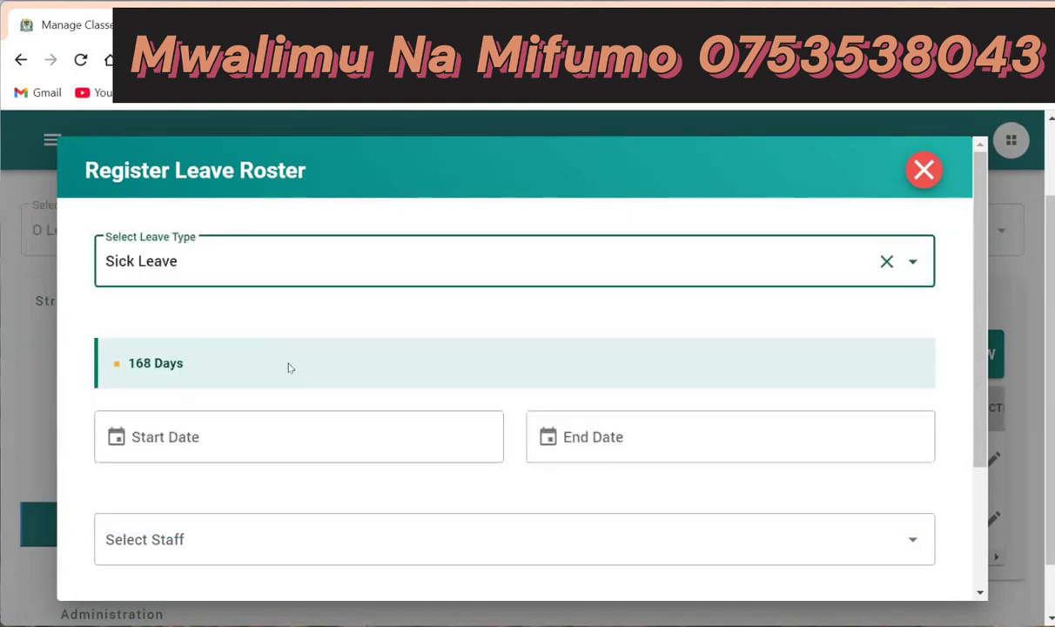
{"action": "left_click", "coordinate": [478, 438]}
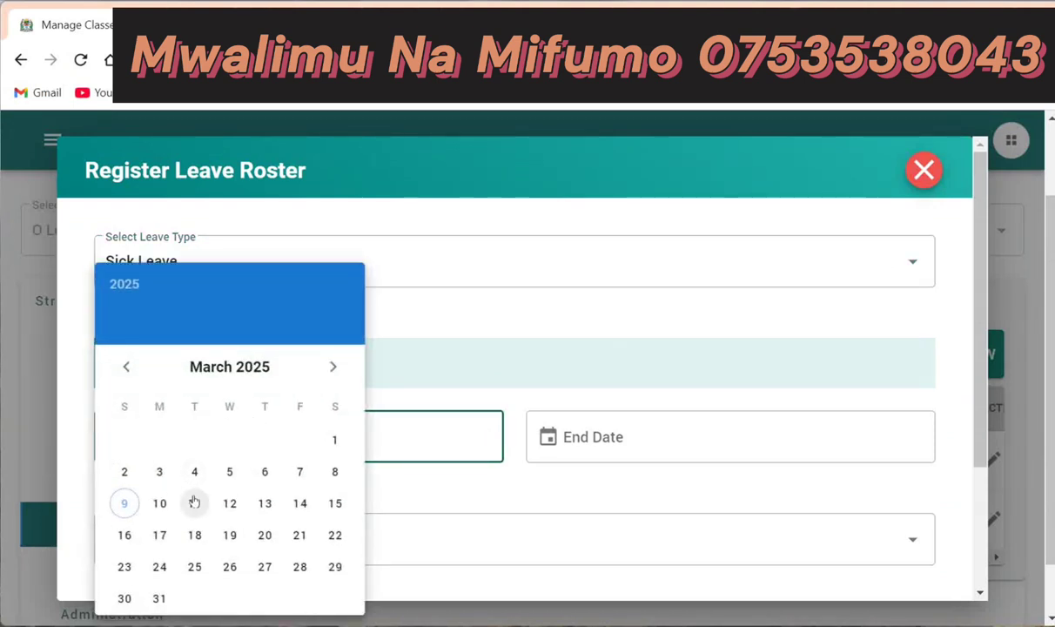
{"action": "left_click", "coordinate": [159, 502]}
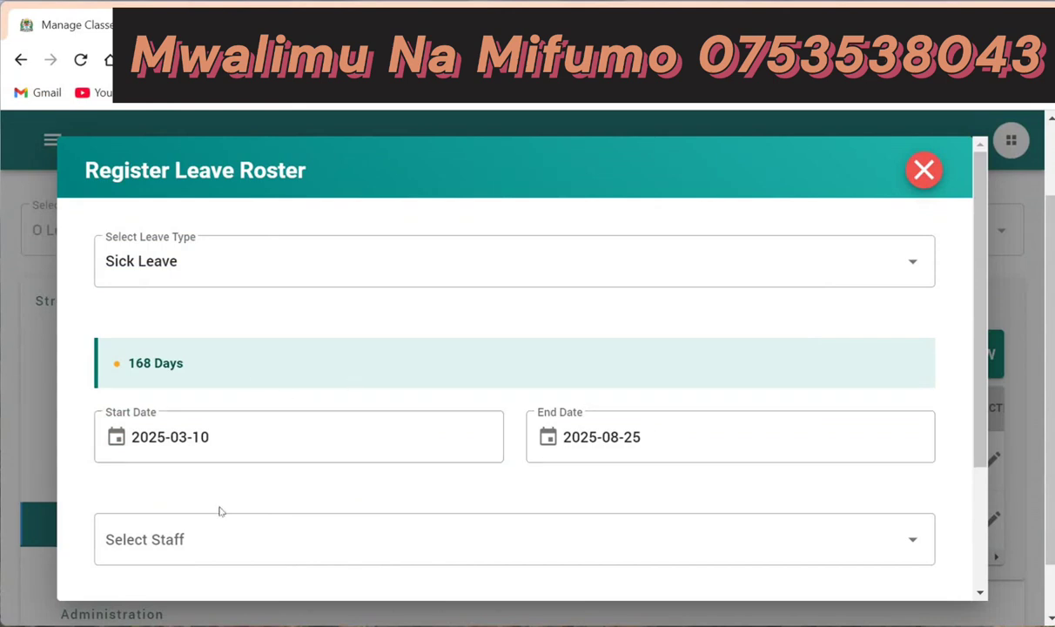
Step: Choose the staff member for the sick leave, try the Is Paid option on and off, and cancel the entry
{"action": "left_click", "coordinate": [203, 539]}
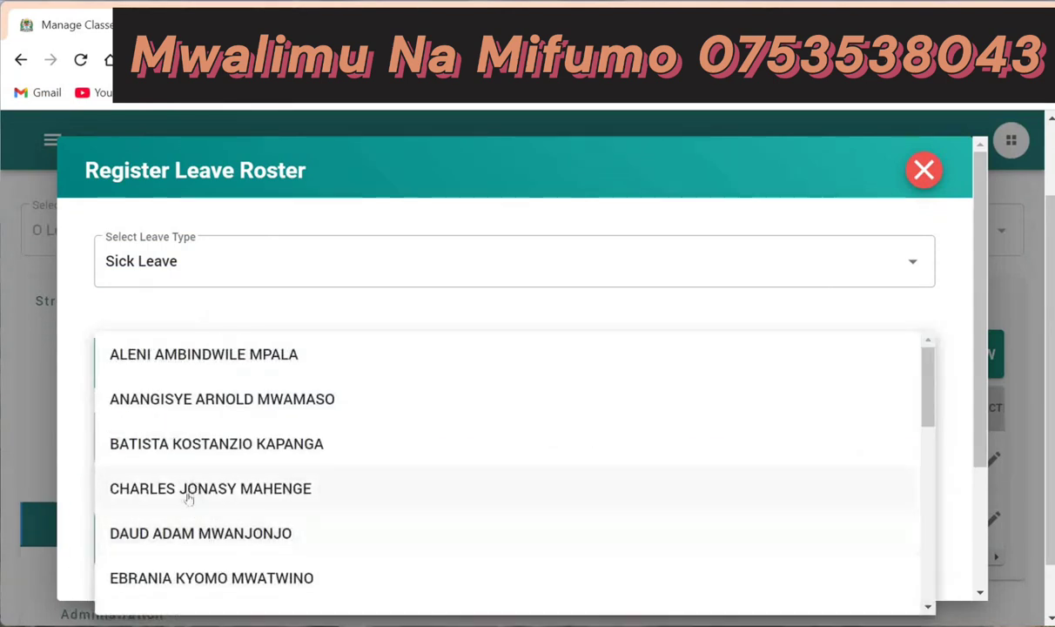
{"action": "left_click", "coordinate": [200, 489]}
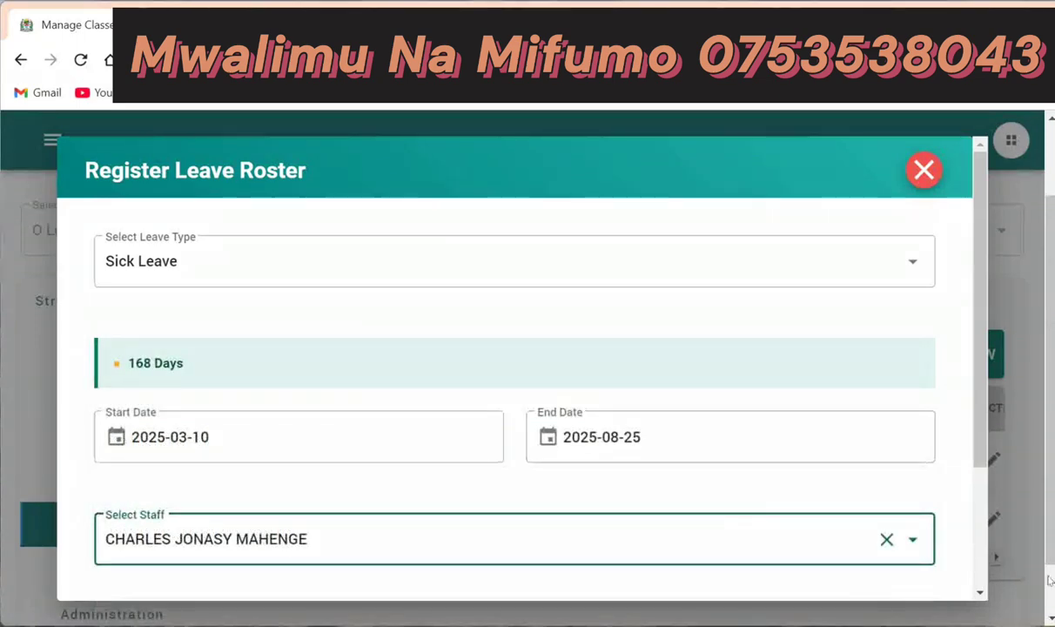
{"action": "scroll", "coordinate": [311, 459], "scroll_direction": "down", "scroll_amount": 2}
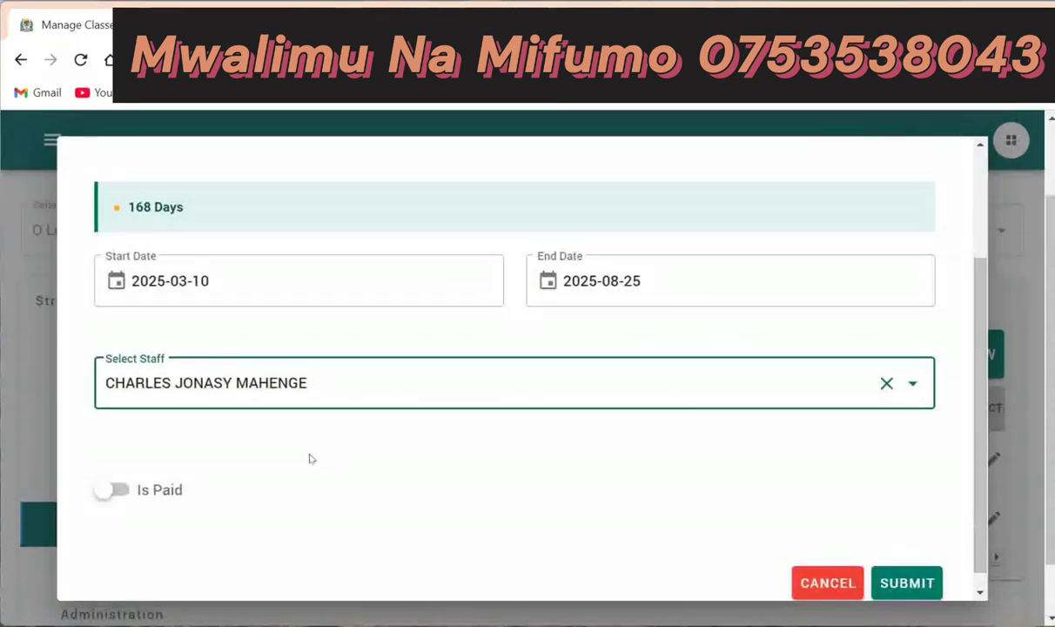
{"action": "left_click", "coordinate": [125, 492]}
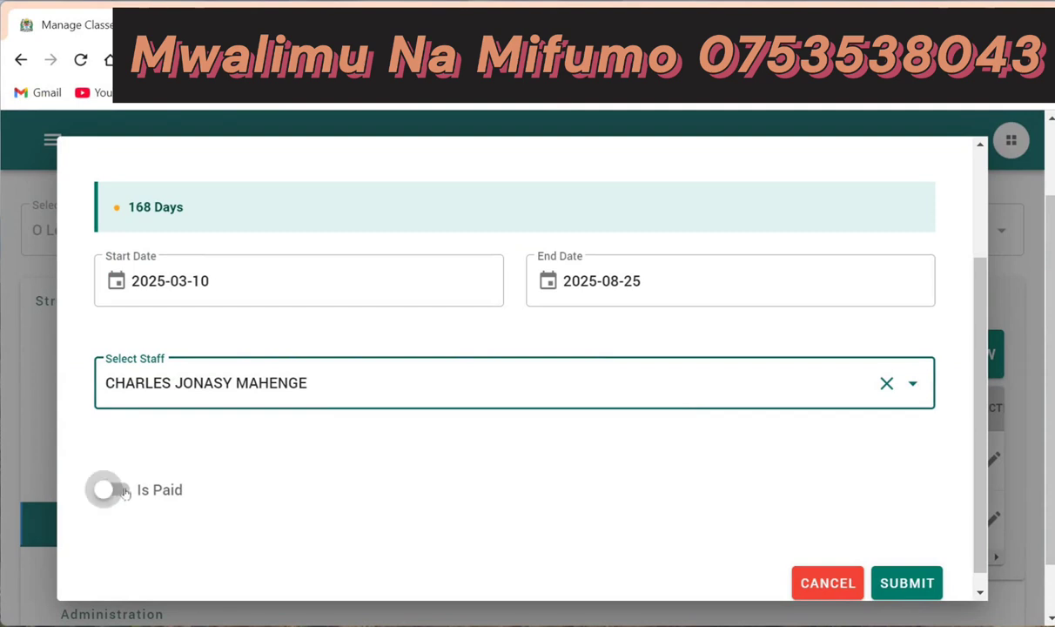
{"action": "left_click", "coordinate": [104, 489]}
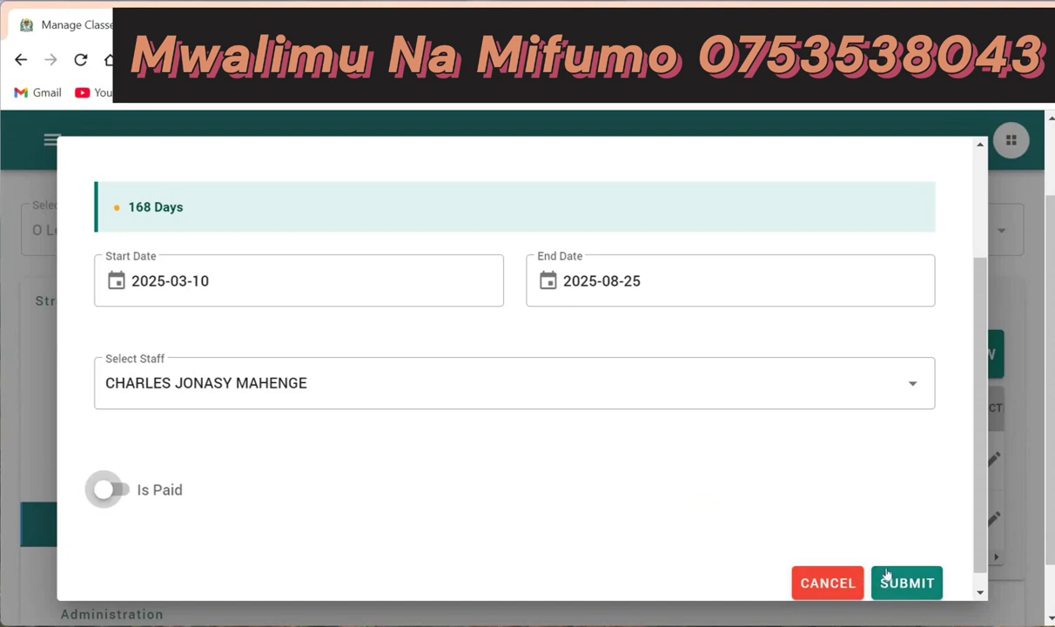
{"action": "left_click", "coordinate": [821, 584]}
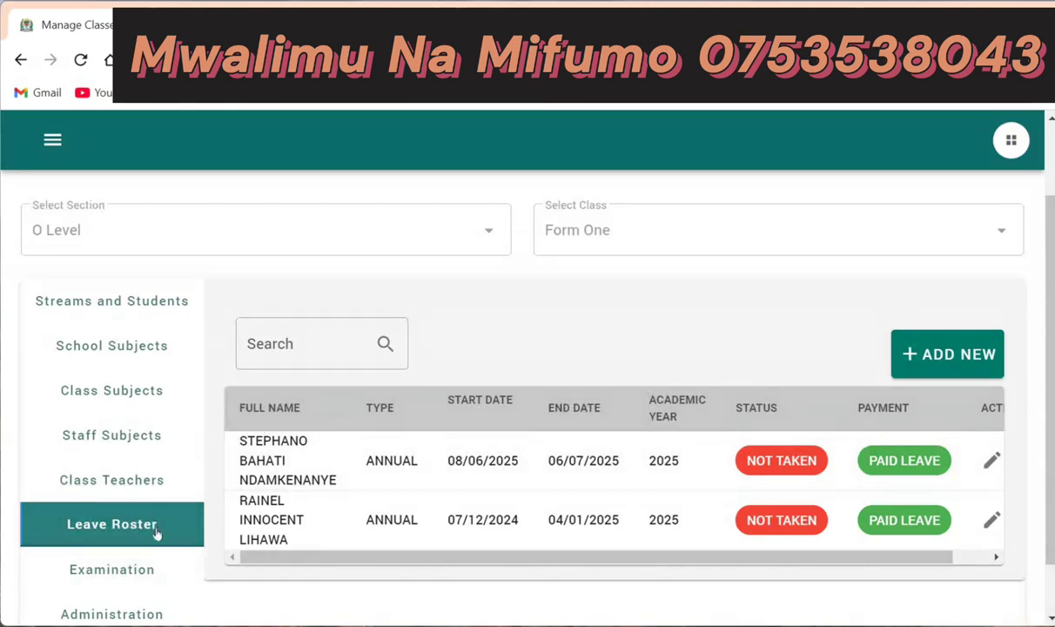
Step: Open the Form One examination records and review the registered tests and examinations
{"action": "left_click", "coordinate": [73, 572]}
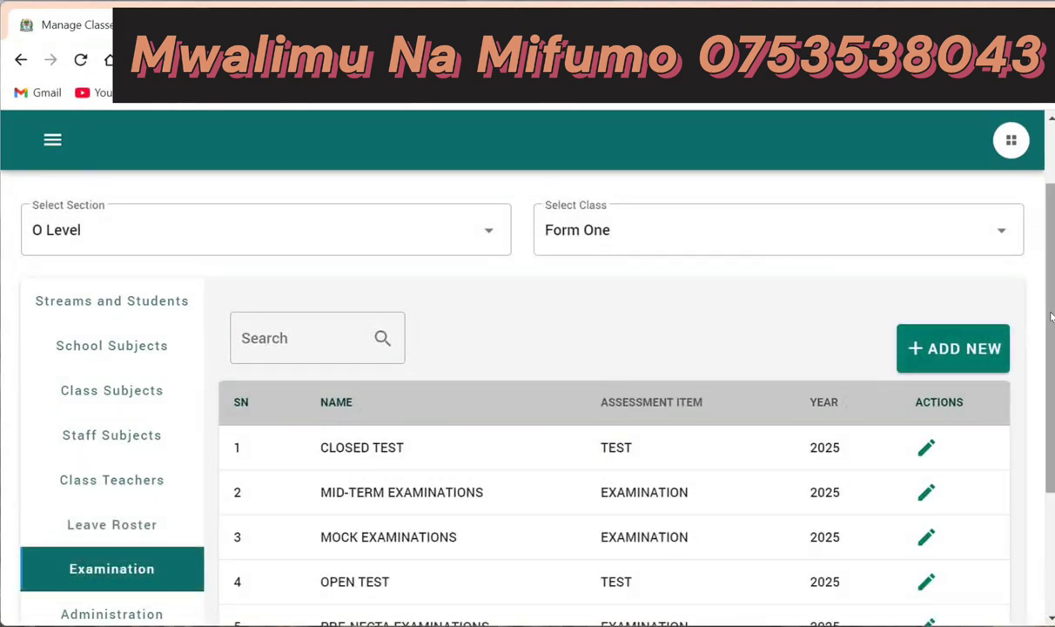
{"action": "scroll", "coordinate": [1051, 459], "scroll_direction": "down", "scroll_amount": 3}
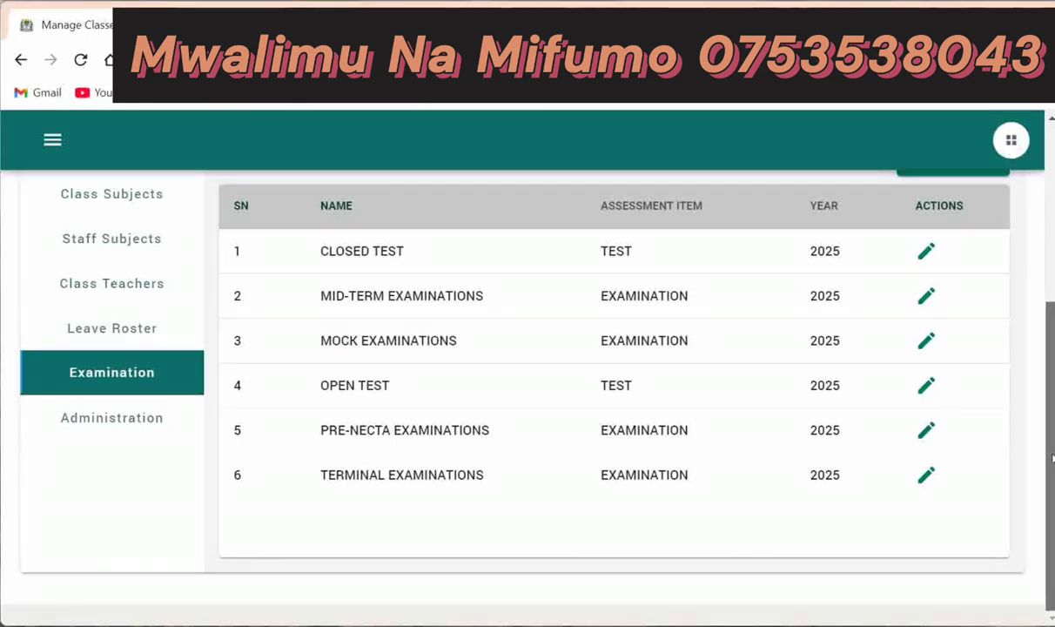
{"action": "scroll", "coordinate": [1051, 459], "scroll_direction": "up", "scroll_amount": 2}
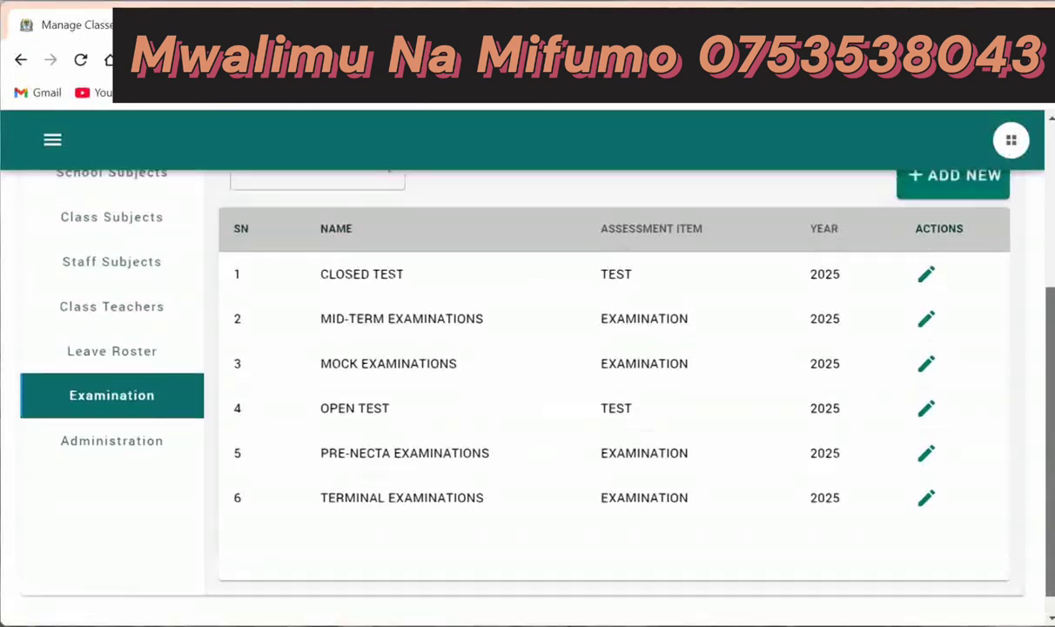
{"action": "scroll", "coordinate": [1051, 459], "scroll_direction": "down", "scroll_amount": 2}
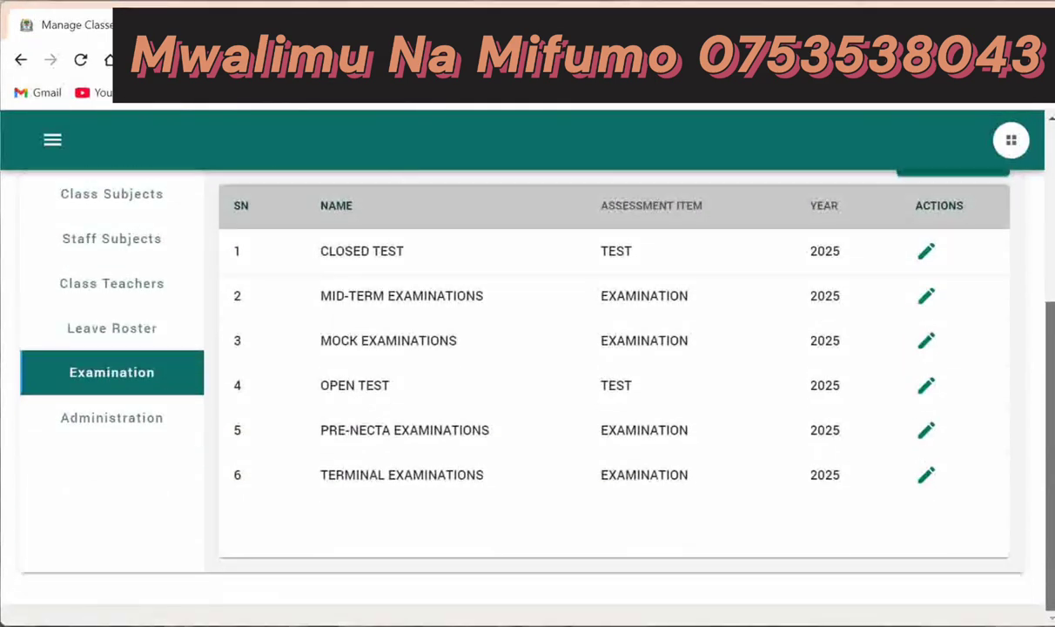
{"action": "scroll", "coordinate": [1051, 459], "scroll_direction": "up", "scroll_amount": 1}
{"action": "scroll", "coordinate": [1036, 277], "scroll_direction": "up", "scroll_amount": 2}
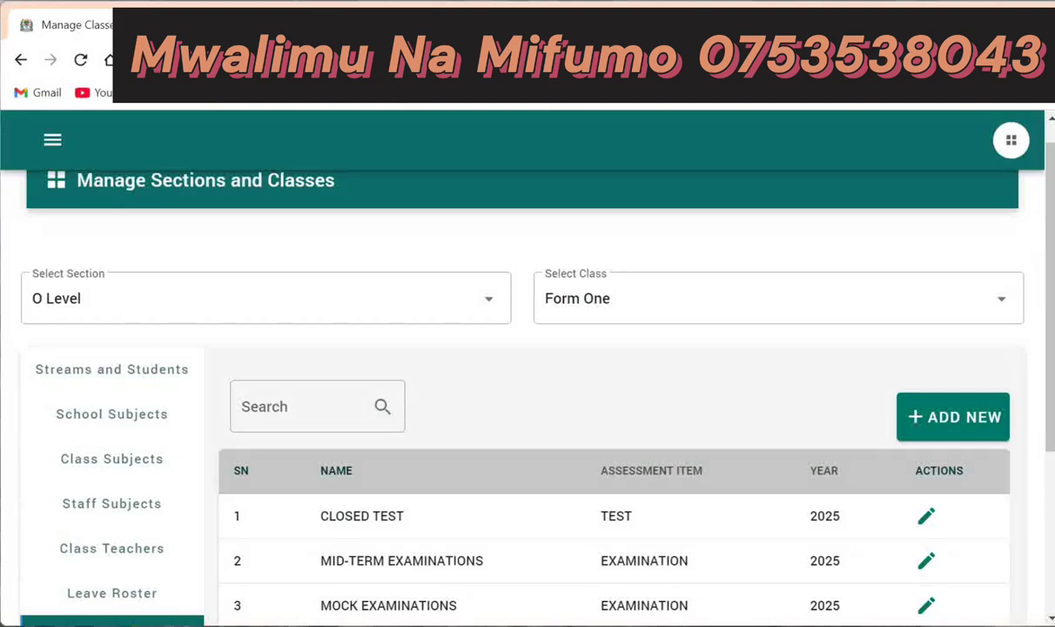
Step: Start a Form One examination registration with the assessment item TEST - FIRST TERM, select its title text, and cancel the entry
{"action": "left_click", "coordinate": [968, 405]}
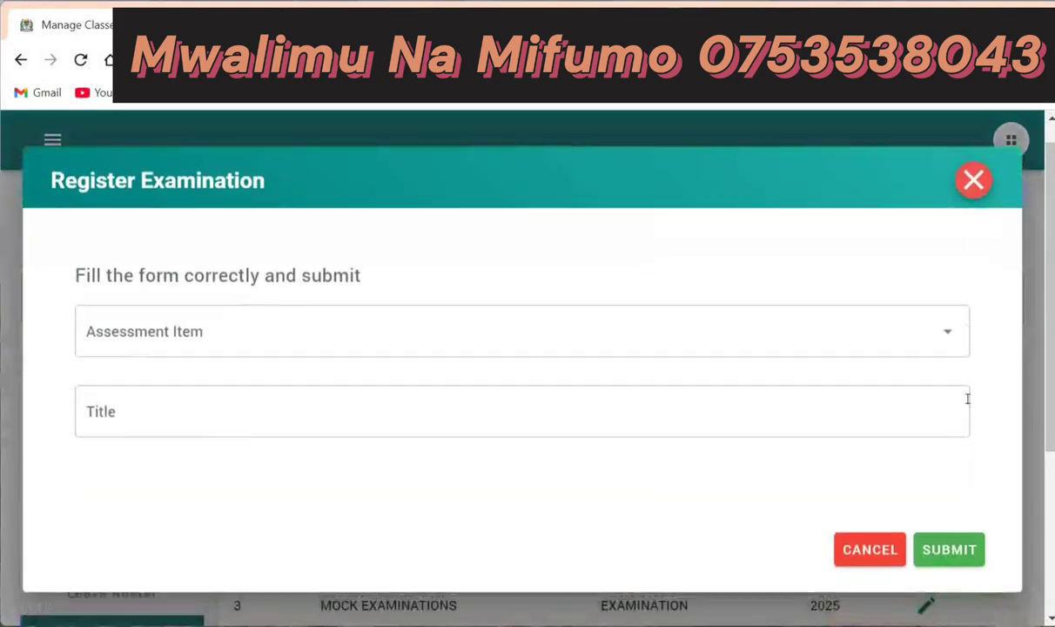
{"action": "left_click", "coordinate": [276, 336]}
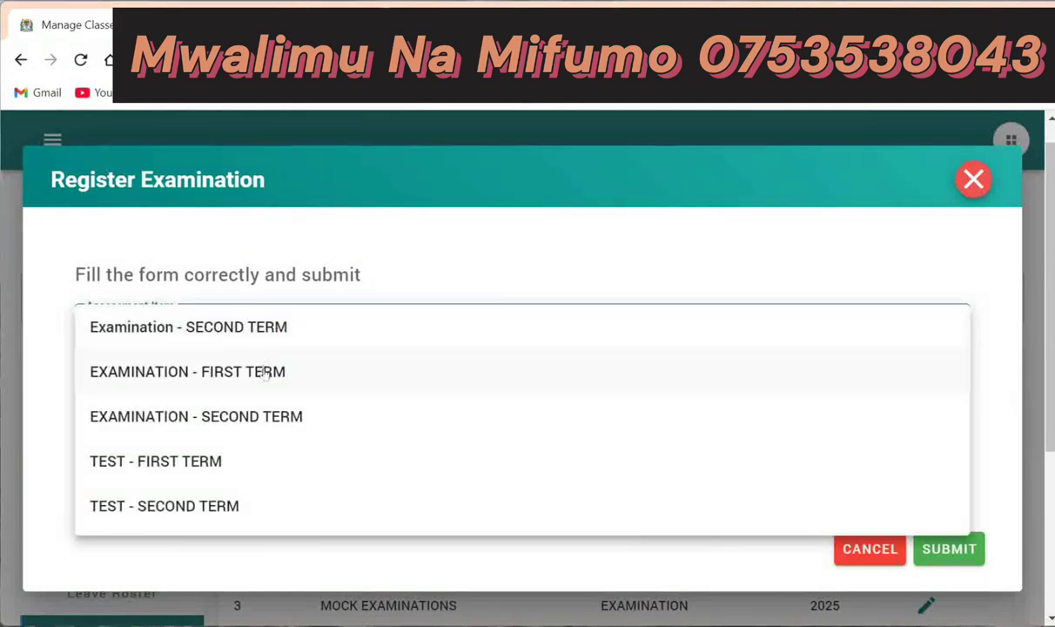
{"action": "left_click", "coordinate": [190, 474]}
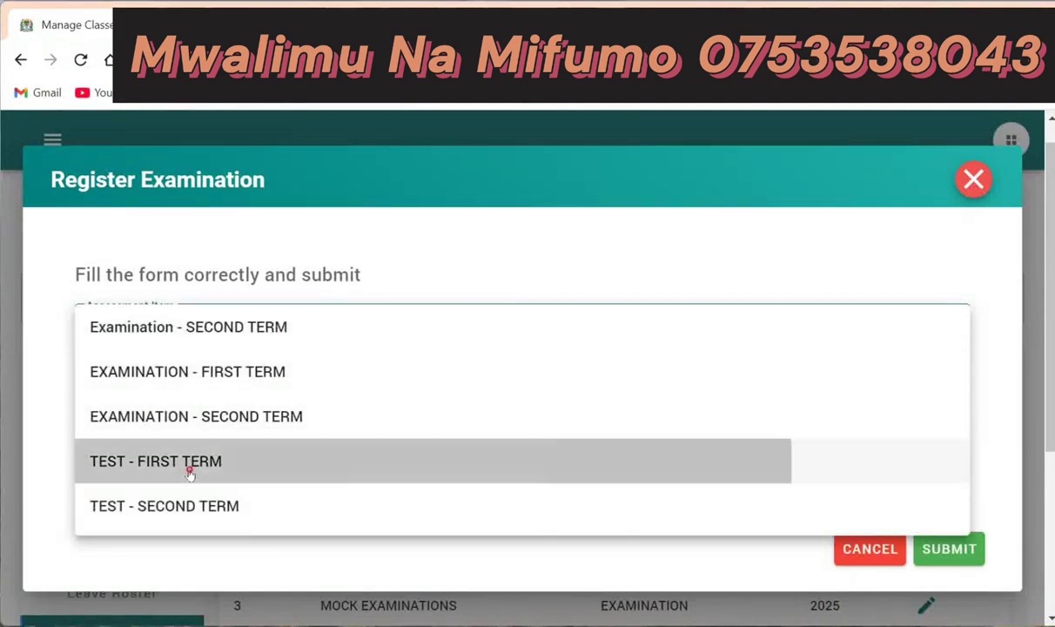
{"action": "left_click", "coordinate": [233, 413]}
{"action": "left_click_drag", "start_coordinate": [232, 413], "coordinate": [66, 406]}
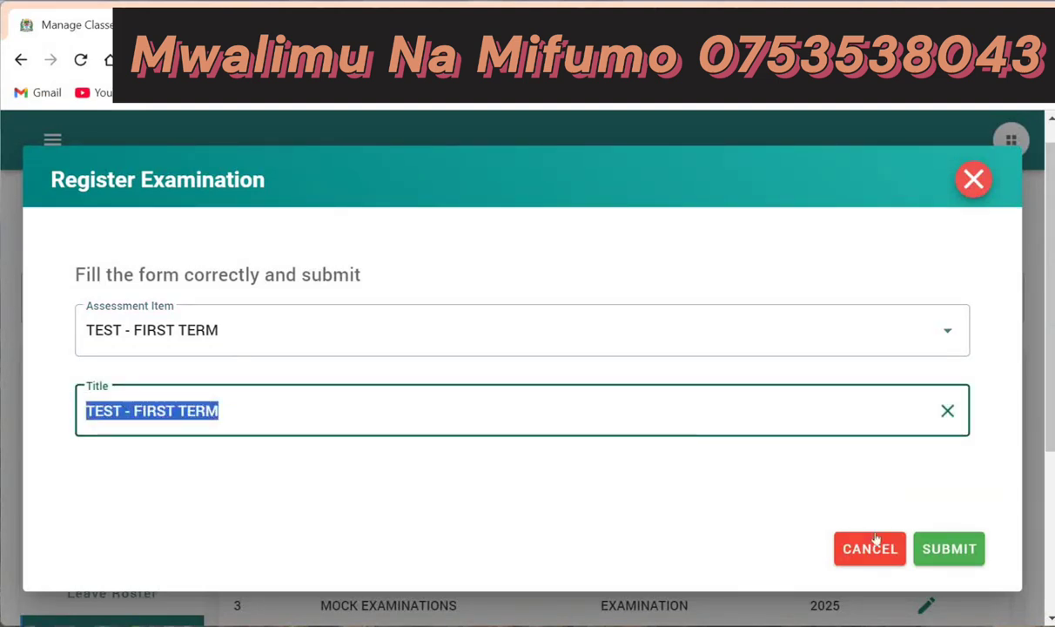
{"action": "left_click", "coordinate": [972, 179]}
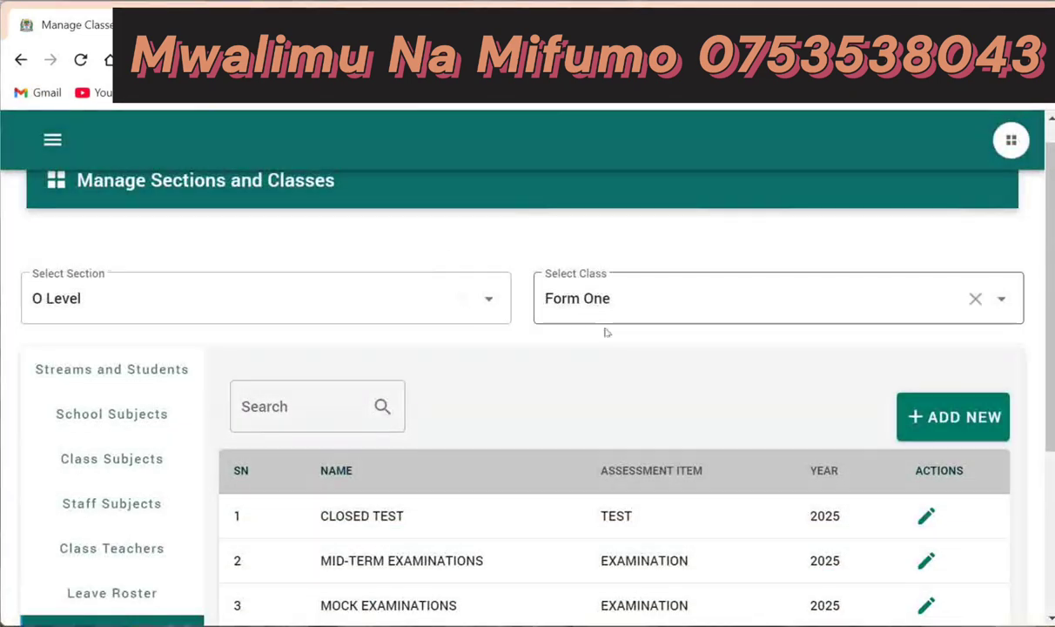
{"action": "left_click", "coordinate": [947, 422]}
{"action": "left_click", "coordinate": [196, 326]}
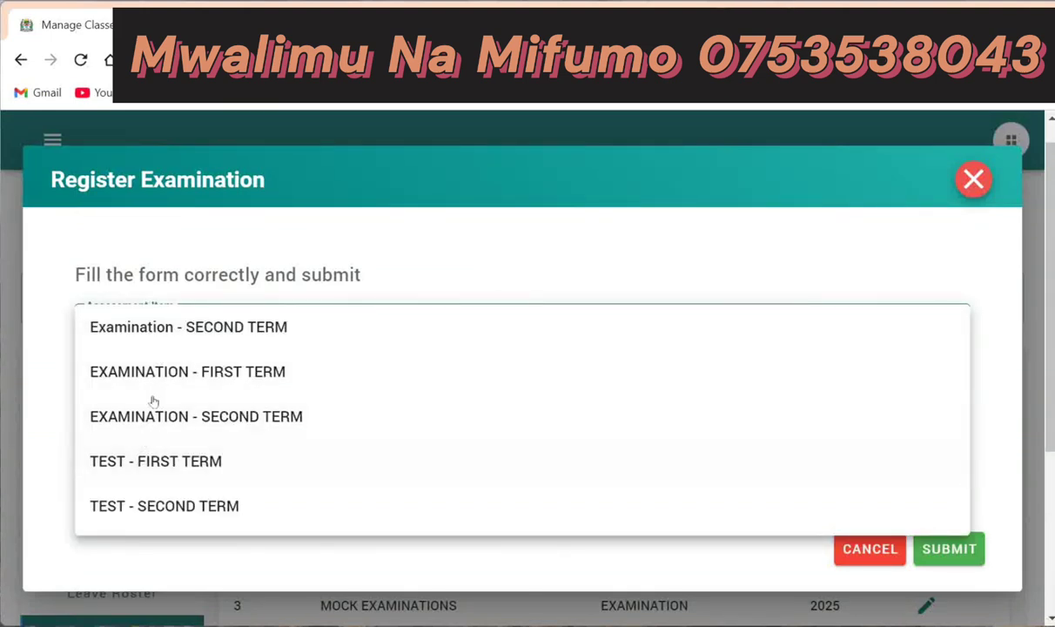
{"action": "left_click", "coordinate": [157, 465]}
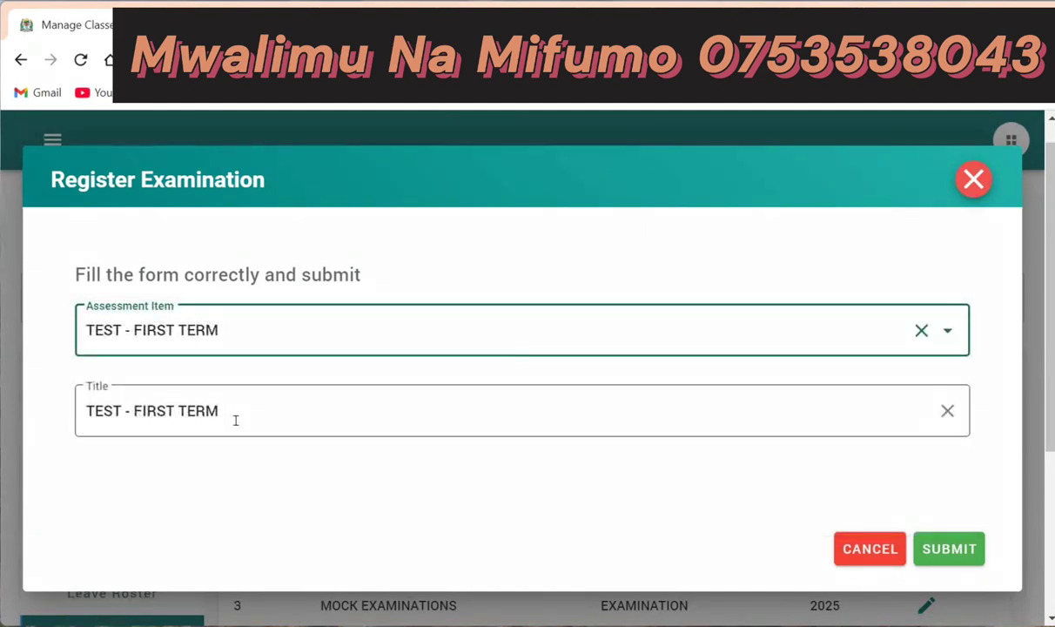
{"action": "left_click_drag", "start_coordinate": [235, 413], "coordinate": [83, 404]}
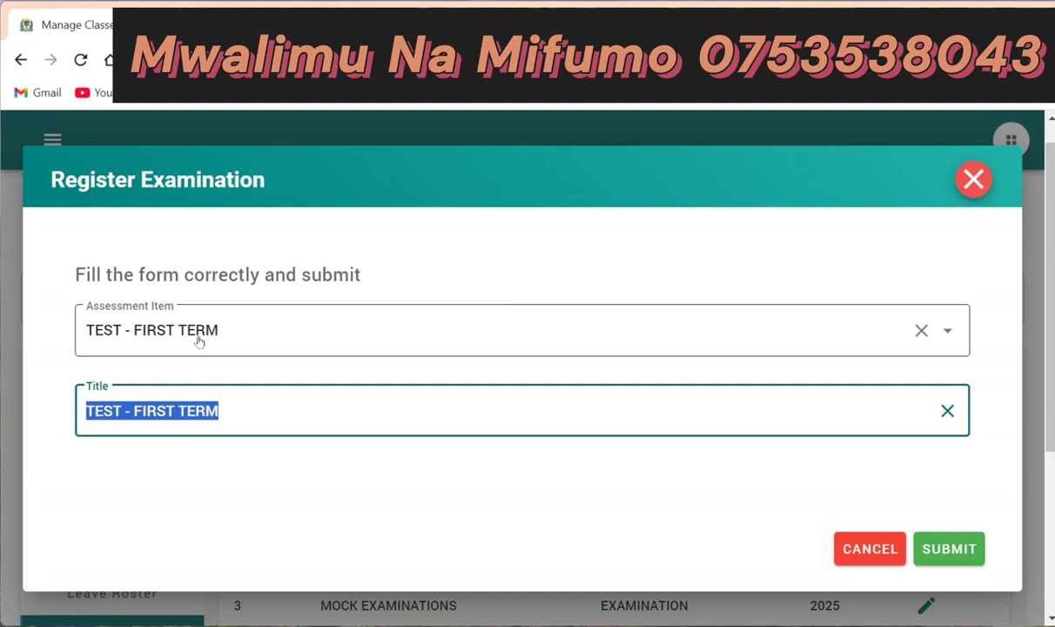
{"action": "left_click", "coordinate": [975, 194]}
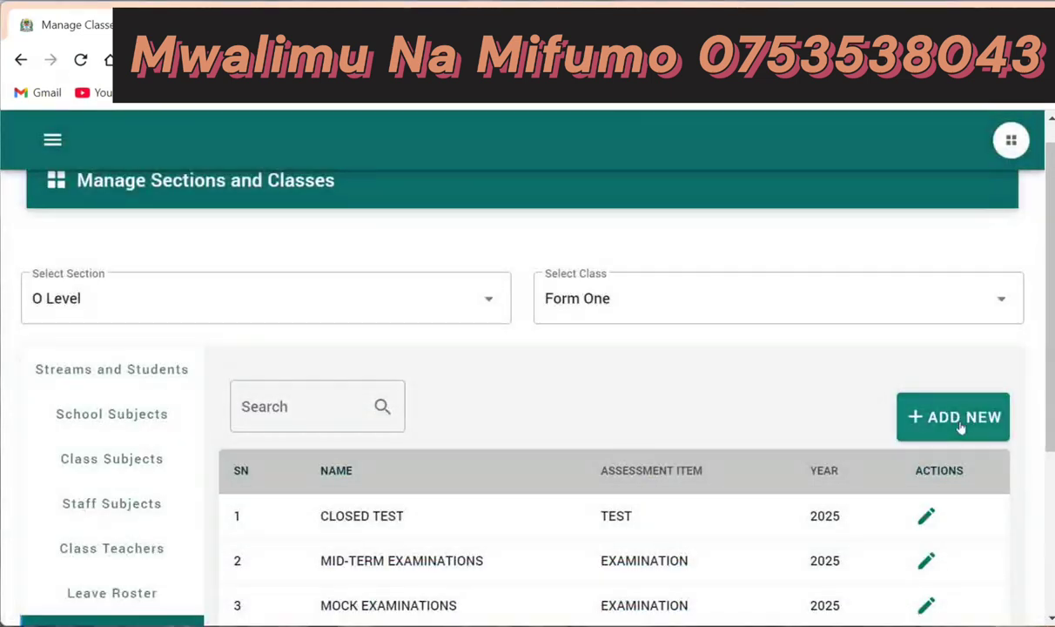
{"action": "left_click", "coordinate": [960, 424]}
{"action": "left_click", "coordinate": [235, 322]}
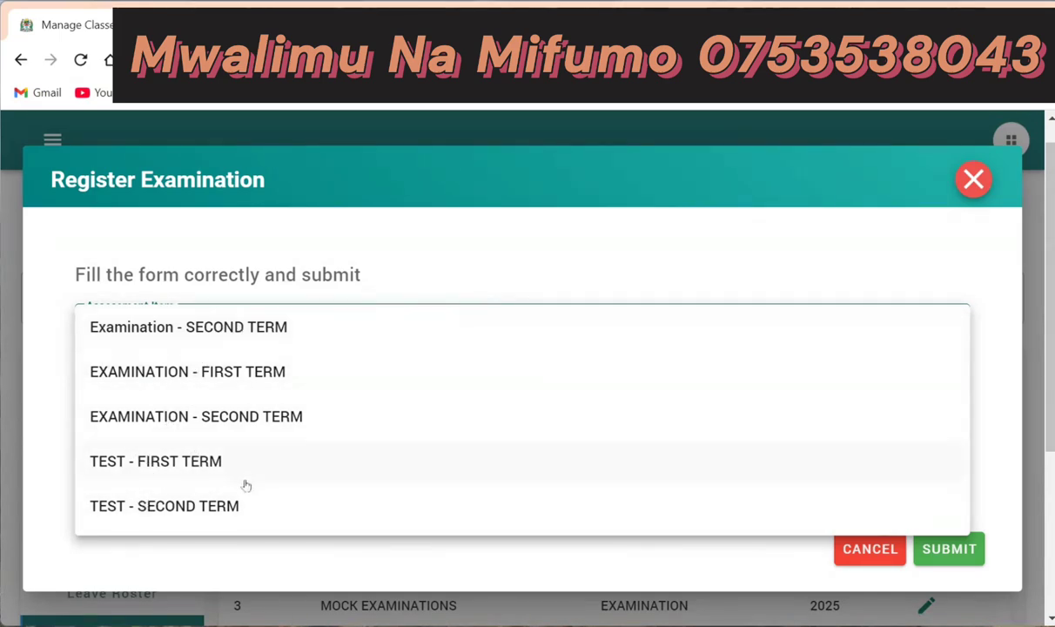
{"action": "left_click", "coordinate": [974, 179]}
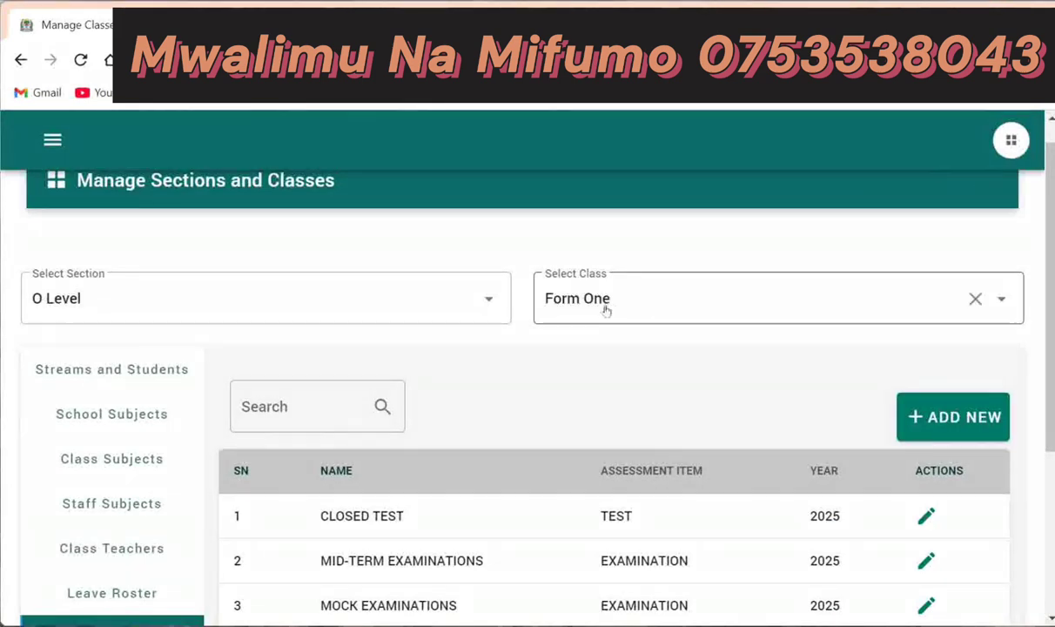
Step: Switch the class to Form Two, fill an examination registration with the assessment item TEST - FIRST TERM, and cancel it
{"action": "left_click", "coordinate": [1009, 312]}
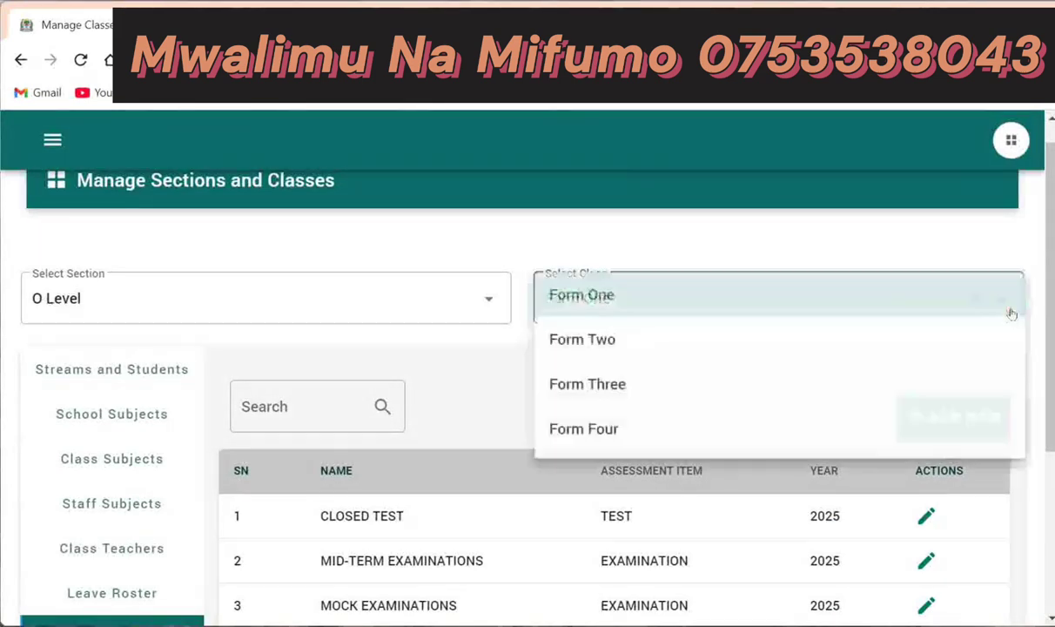
{"action": "left_click", "coordinate": [657, 339]}
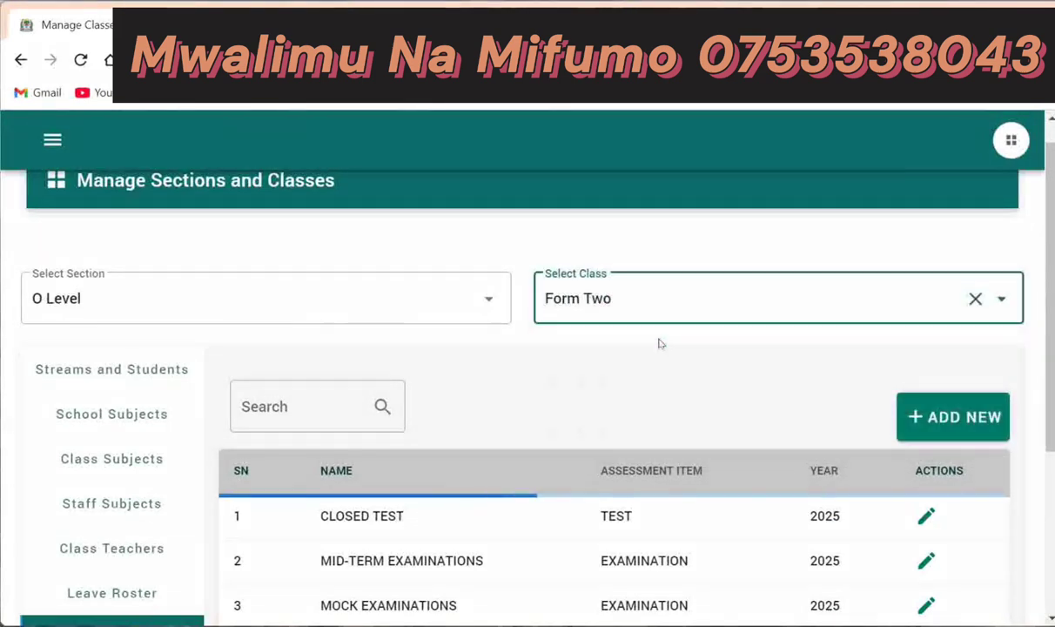
{"action": "left_click", "coordinate": [939, 421]}
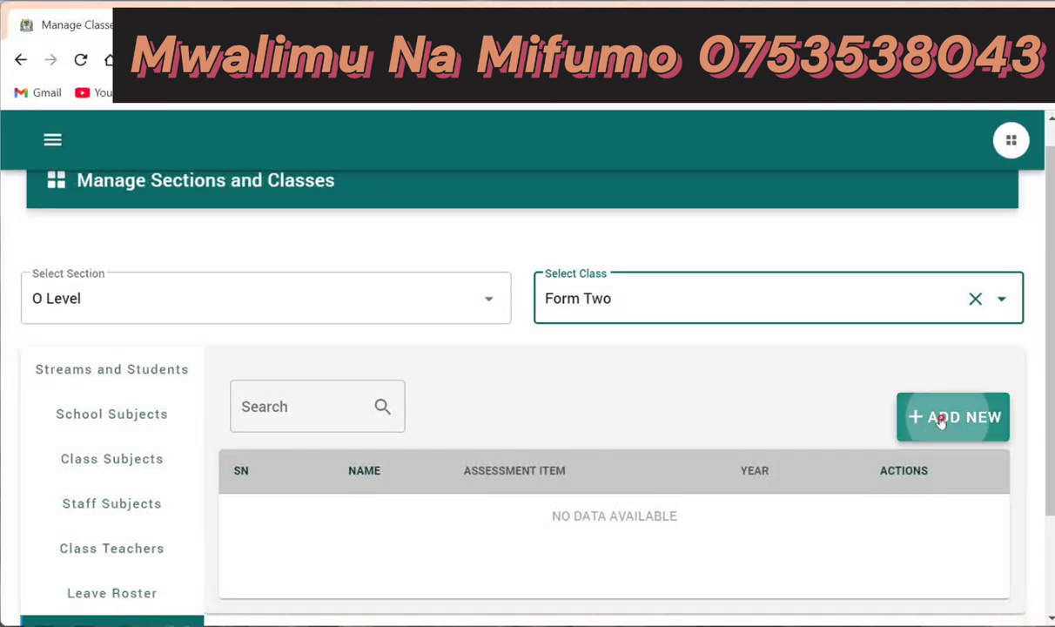
{"action": "left_click", "coordinate": [292, 339]}
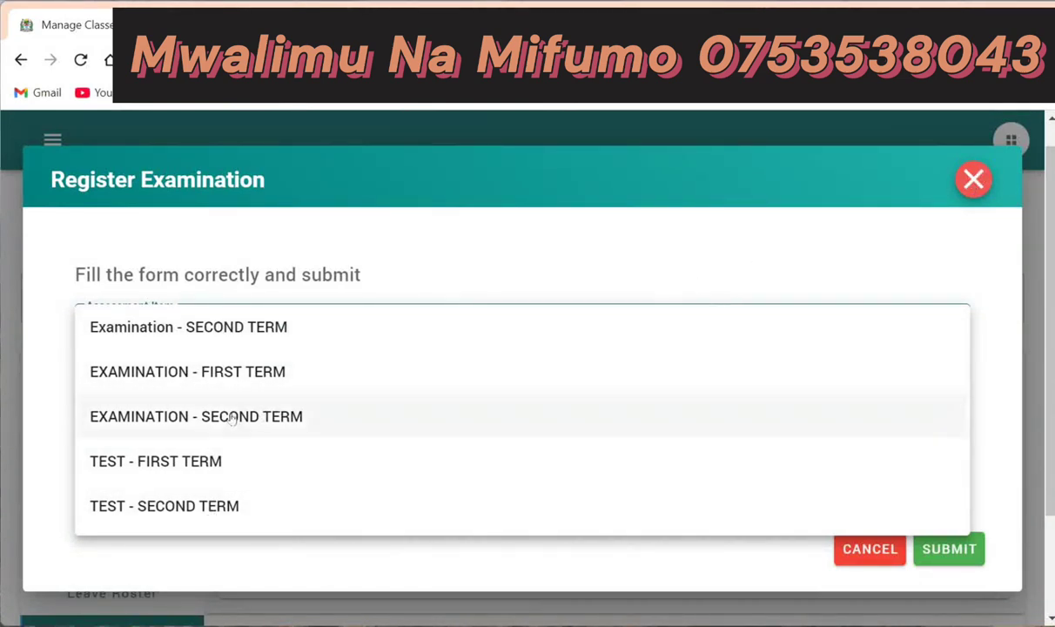
{"action": "left_click", "coordinate": [188, 461]}
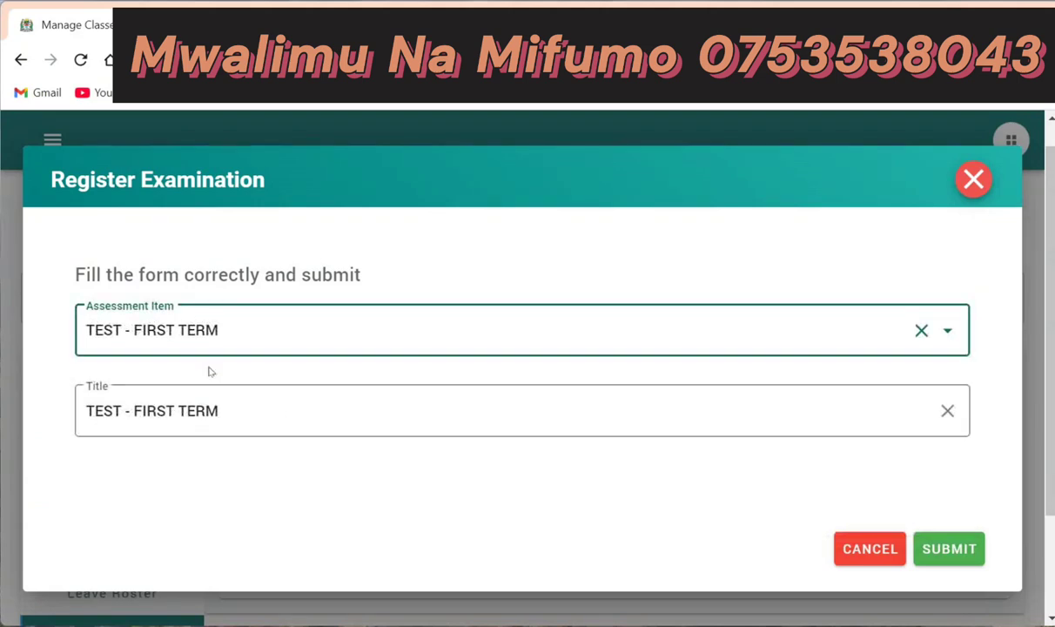
{"action": "left_click", "coordinate": [225, 410]}
{"action": "left_click_drag", "start_coordinate": [224, 410], "coordinate": [79, 412]}
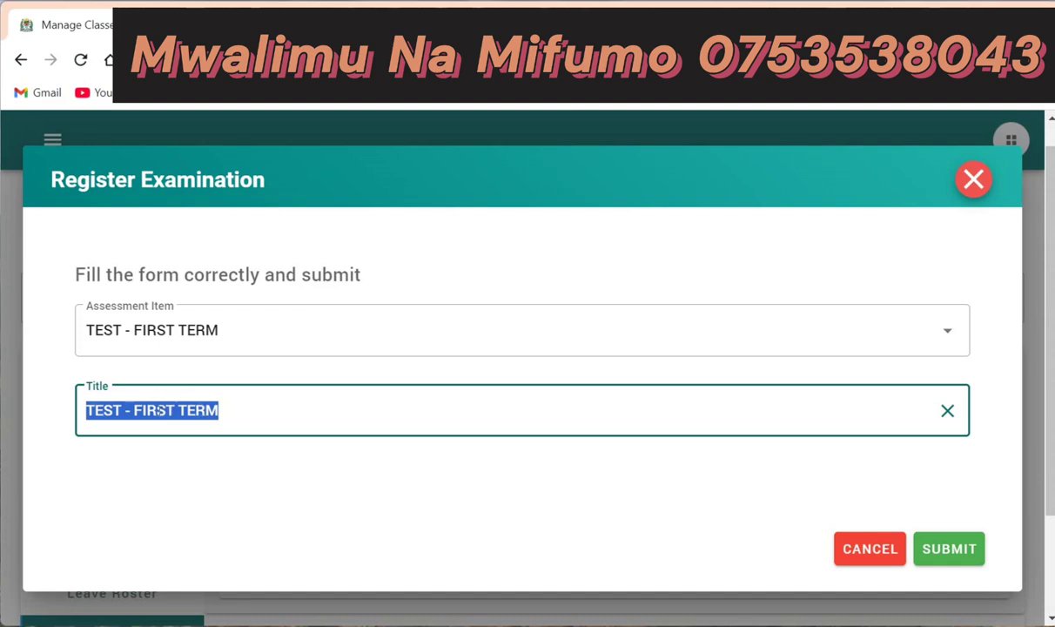
{"action": "left_click", "coordinate": [864, 552]}
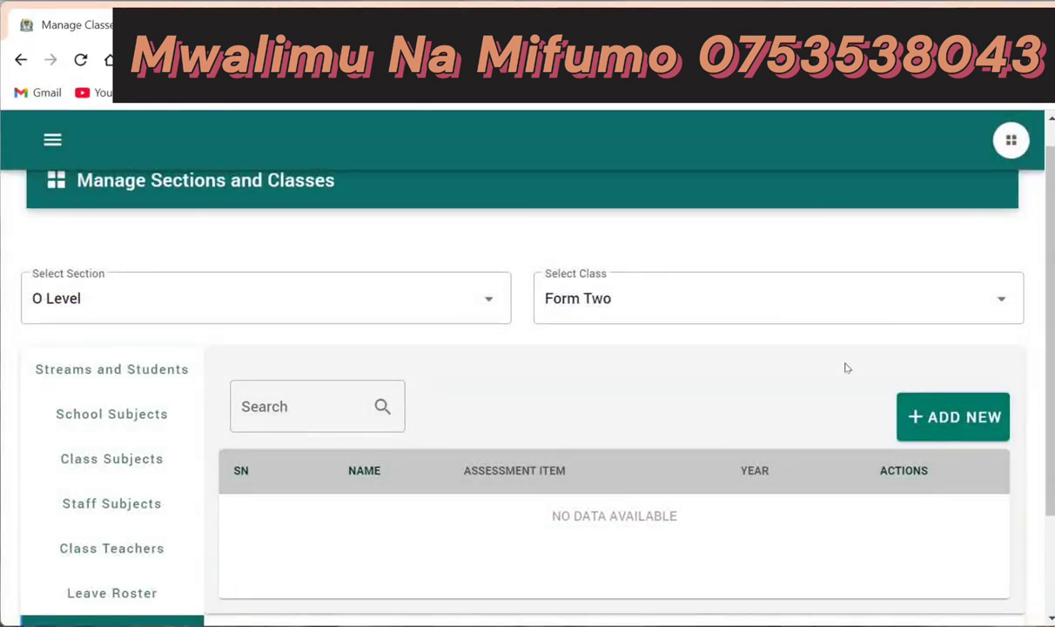
Step: Open student management and set the section to O Level for student registration
{"action": "scroll", "coordinate": [1036, 485], "scroll_direction": "down", "scroll_amount": 2}
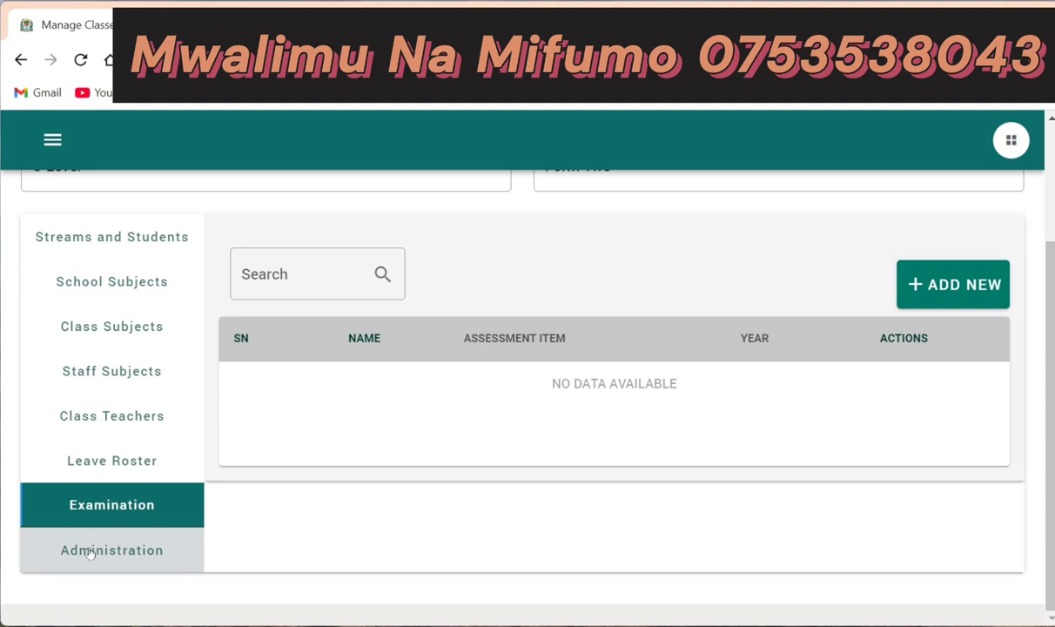
{"action": "left_click", "coordinate": [54, 142]}
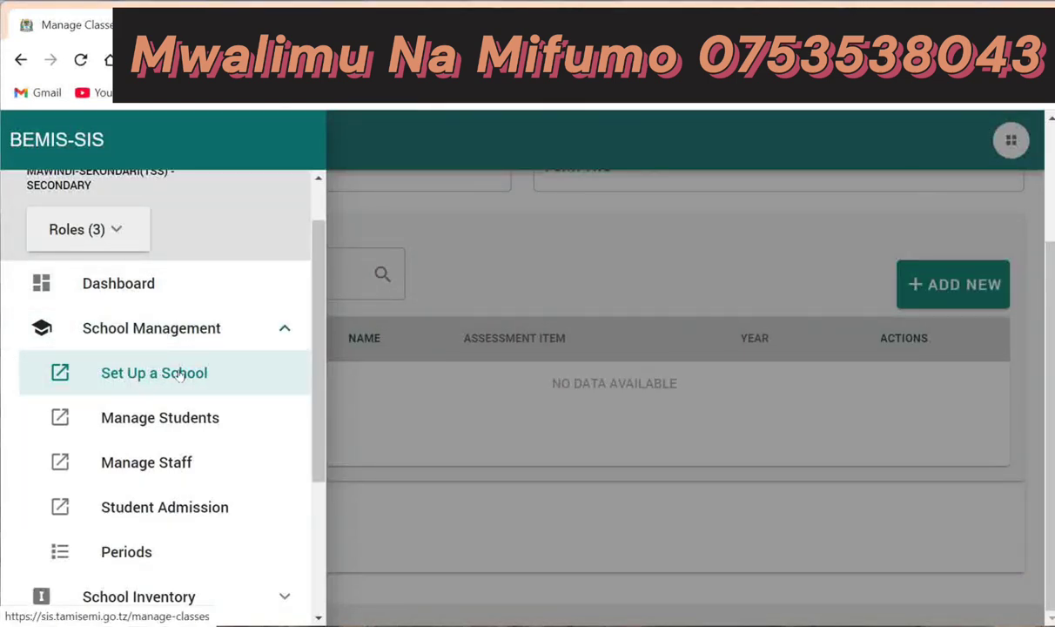
{"action": "left_click", "coordinate": [150, 424]}
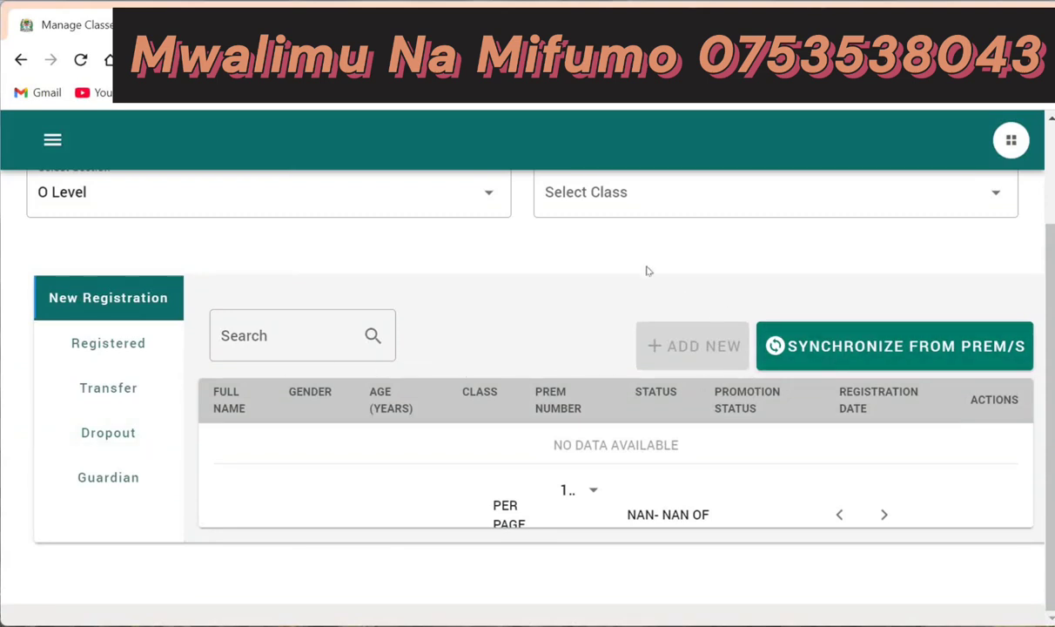
{"action": "scroll", "coordinate": [1048, 258], "scroll_direction": "up", "scroll_amount": 2}
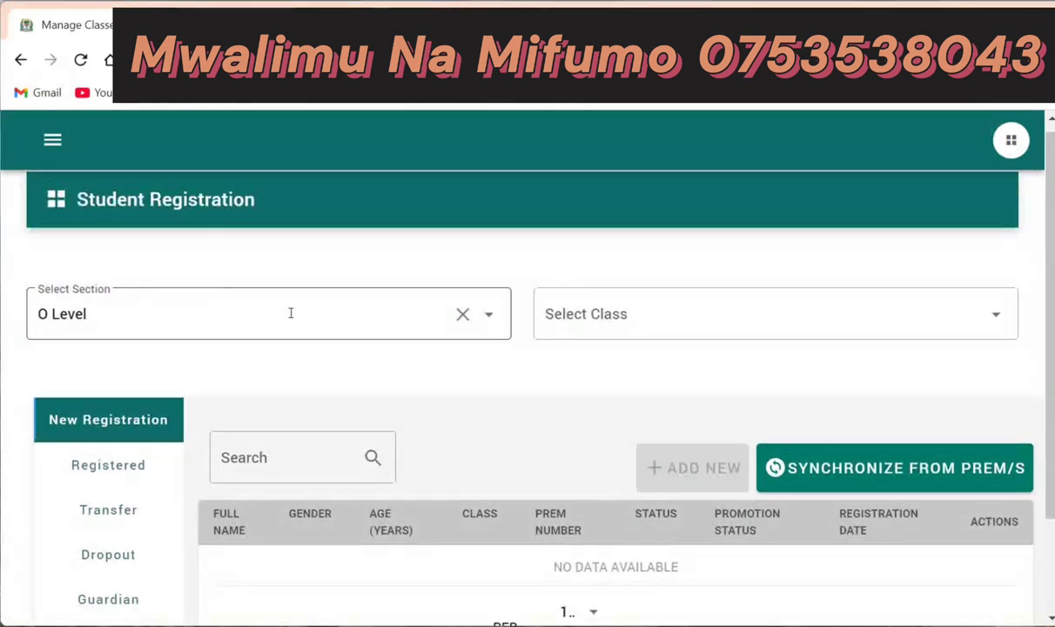
{"action": "left_click", "coordinate": [487, 314]}
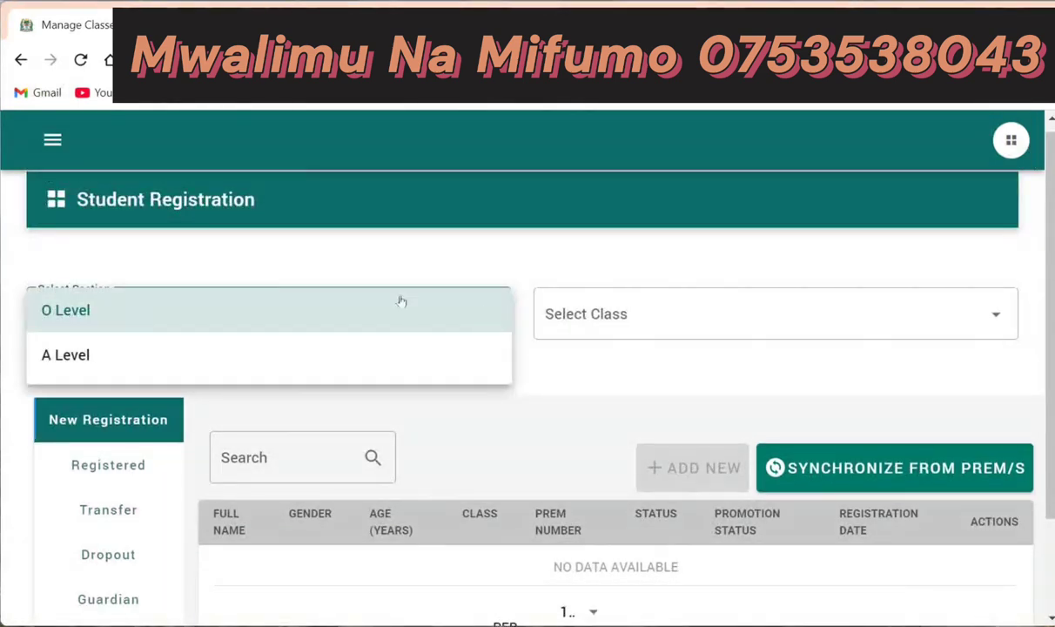
{"action": "left_click", "coordinate": [80, 312]}
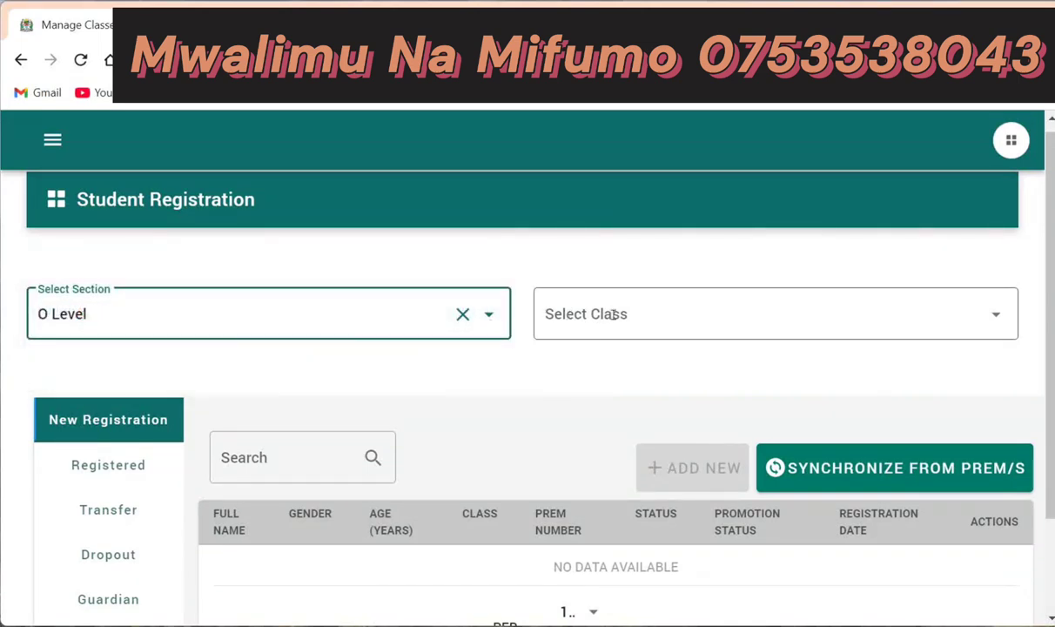
Step: Set the class to Form One and synchronize its students from PREM/S
{"action": "left_click", "coordinate": [669, 321]}
{"action": "left_click", "coordinate": [617, 310]}
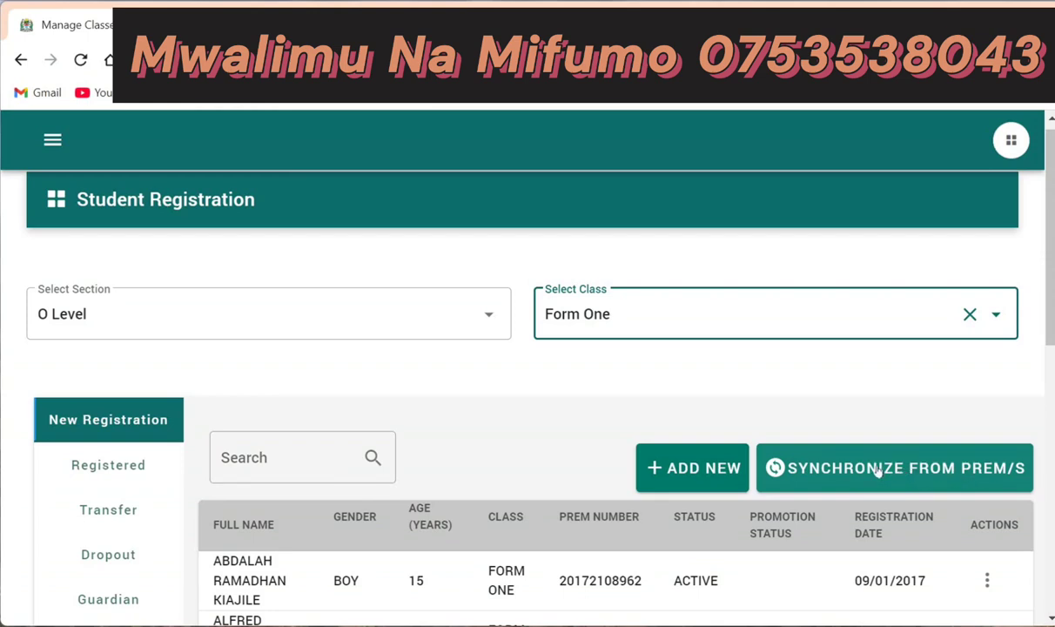
{"action": "left_click", "coordinate": [844, 470]}
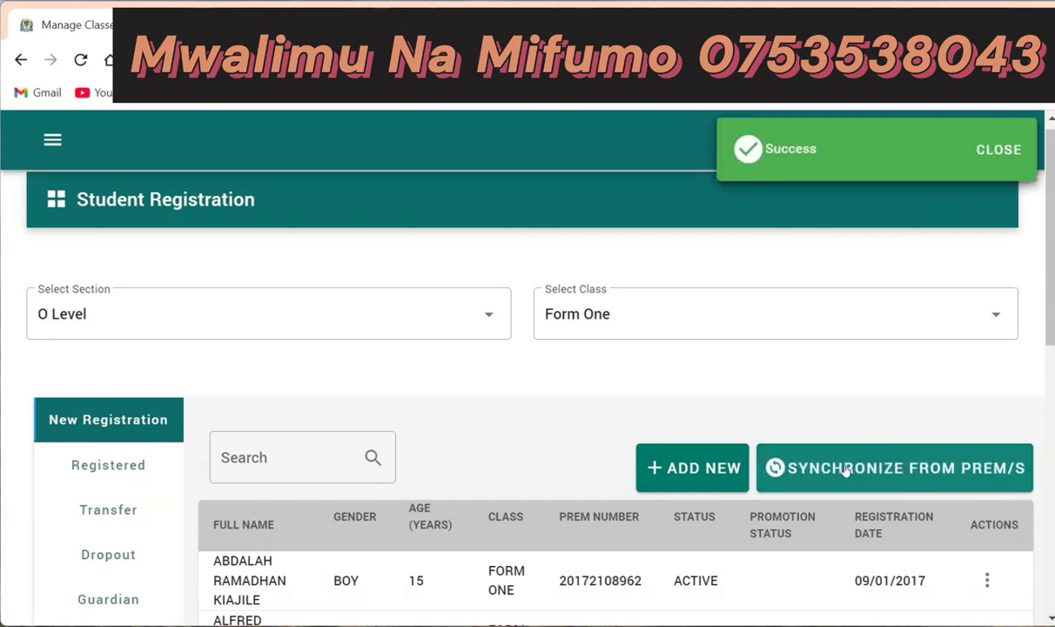
Step: Synchronize the Form Two students from PREM/S and return the class to Form One
{"action": "left_click", "coordinate": [997, 319]}
{"action": "left_click", "coordinate": [598, 353]}
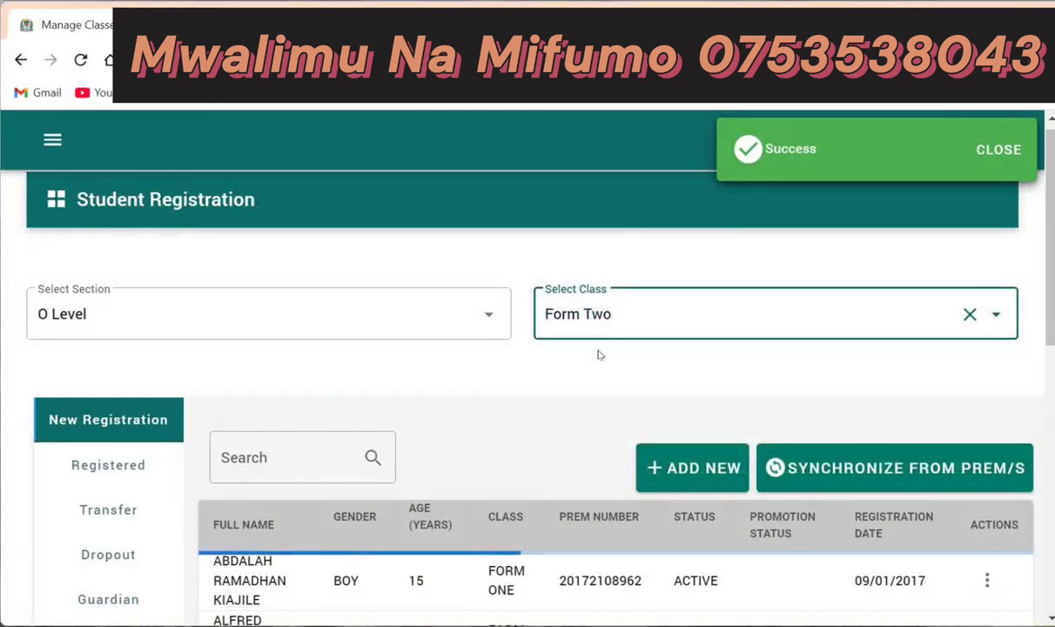
{"action": "left_click", "coordinate": [876, 472]}
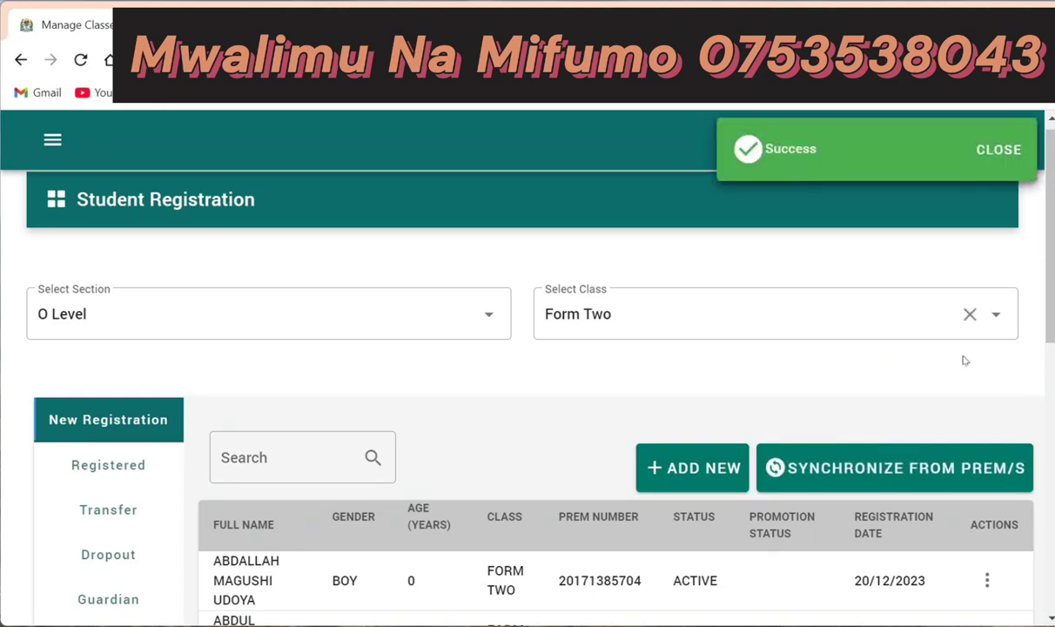
{"action": "left_click", "coordinate": [1000, 318]}
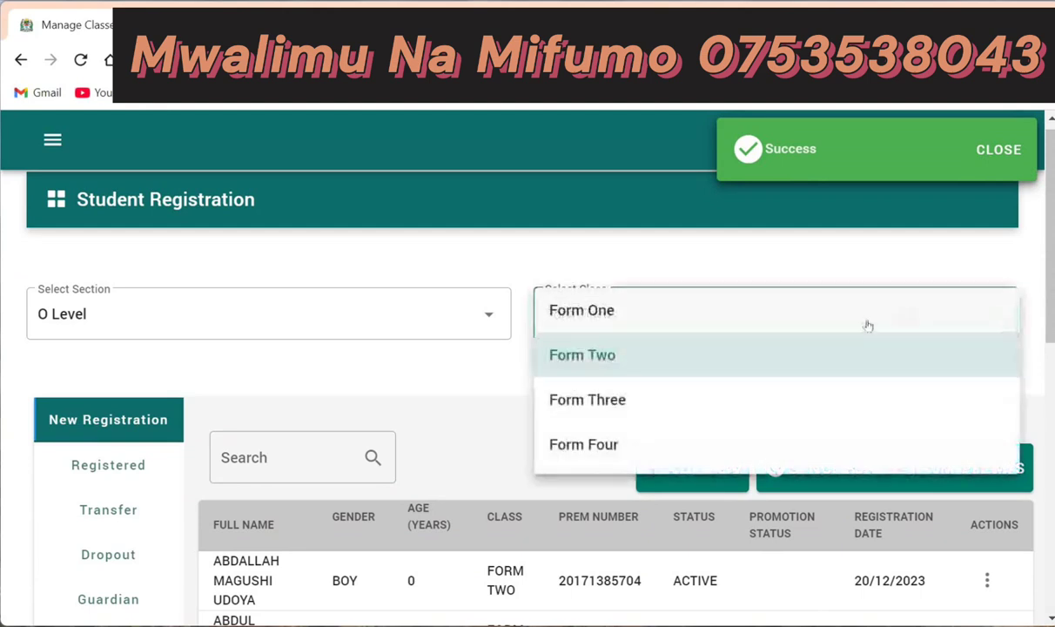
{"action": "left_click", "coordinate": [707, 320]}
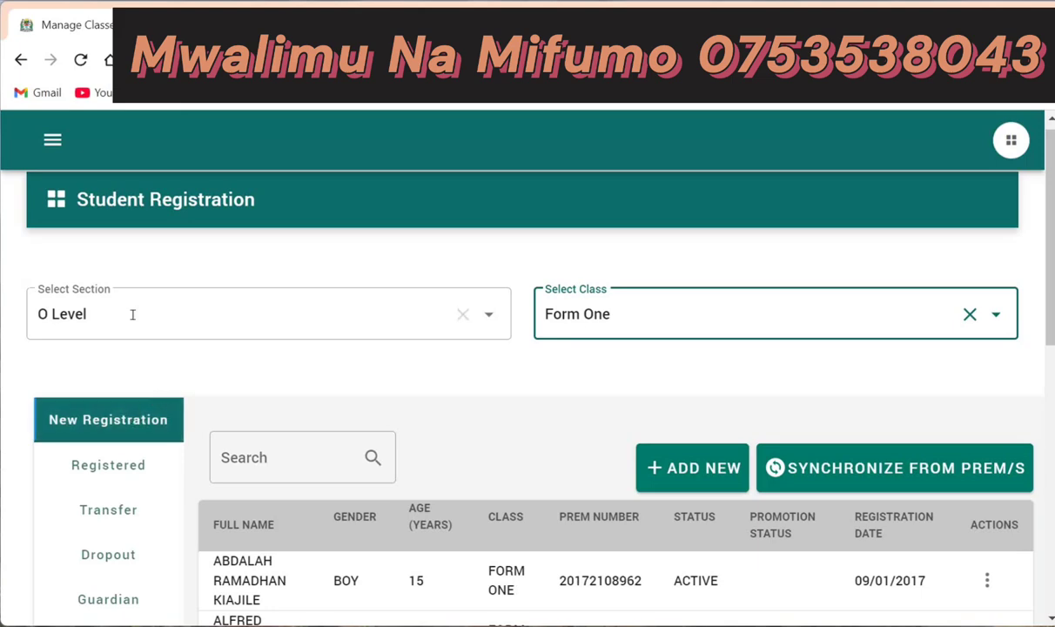
{"action": "left_click", "coordinate": [52, 141]}
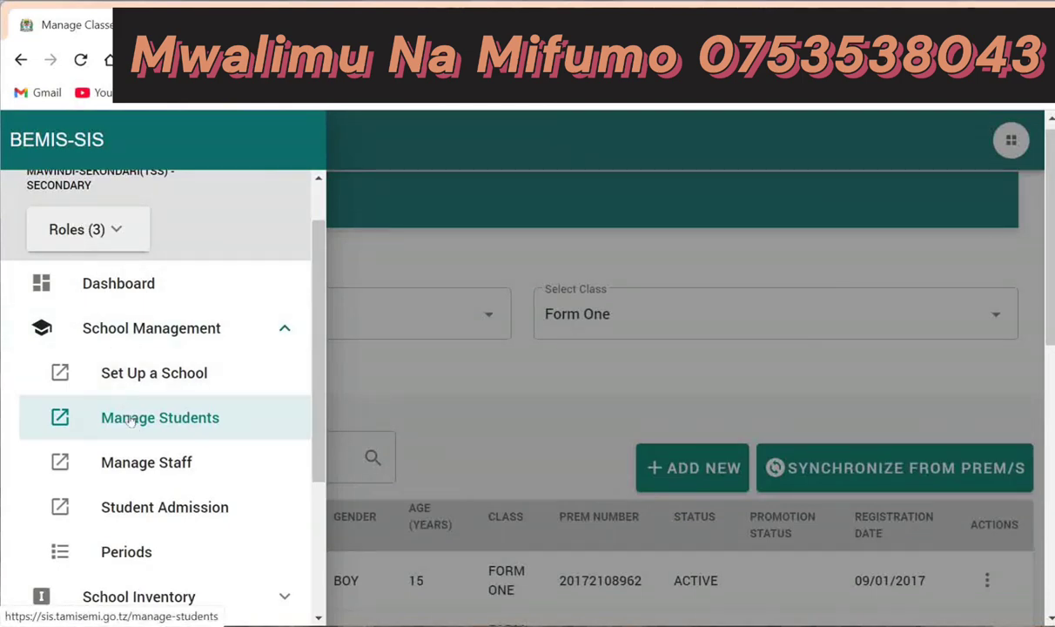
{"action": "left_click", "coordinate": [515, 375]}
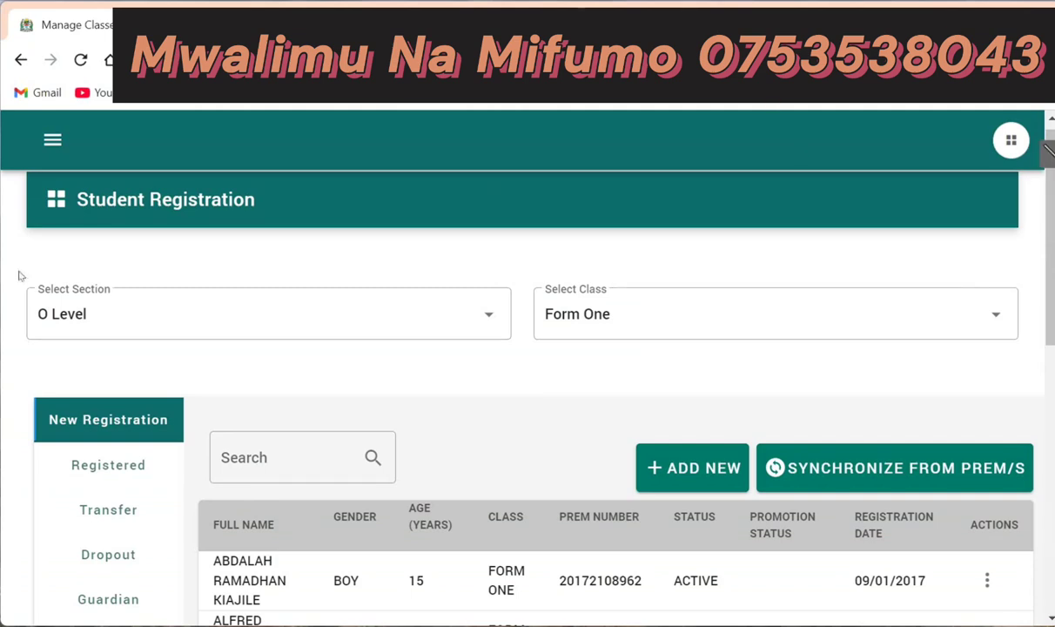
{"action": "mouse_move", "coordinate": [9, 259]}
{"action": "left_mouse_down"}
{"action": "mouse_move", "coordinate": [391, 353]}
{"action": "mouse_move", "coordinate": [911, 388]}
{"action": "mouse_move", "coordinate": [1027, 369]}
{"action": "mouse_move", "coordinate": [1029, 359]}
{"action": "mouse_move", "coordinate": [1028, 372]}
{"action": "left_mouse_up"}
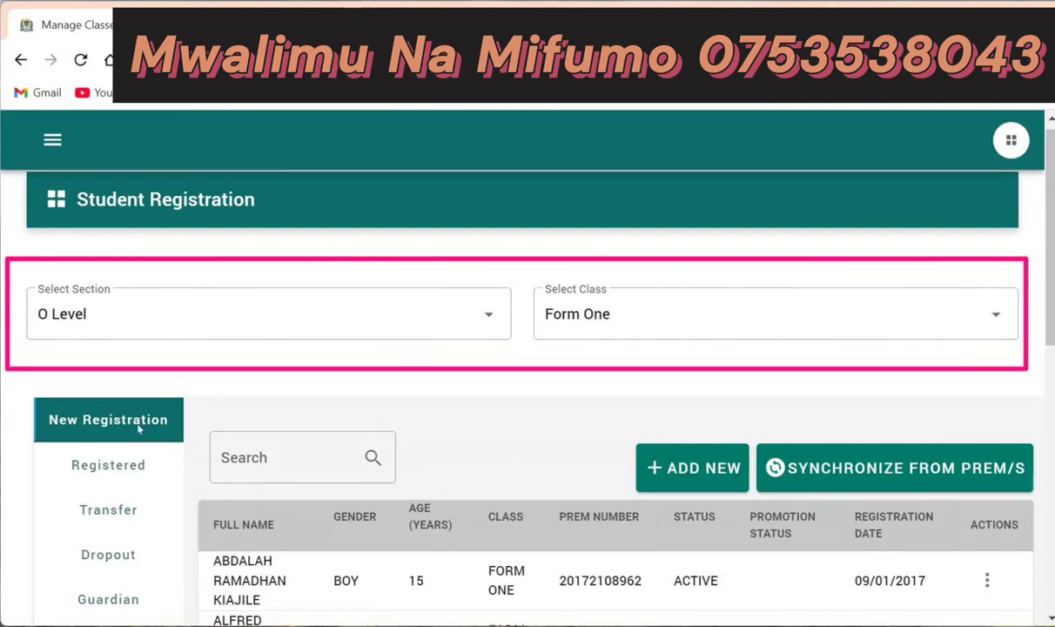
{"action": "mouse_move", "coordinate": [9, 390]}
{"action": "left_mouse_down"}
{"action": "mouse_move", "coordinate": [56, 420]}
{"action": "mouse_move", "coordinate": [193, 442]}
{"action": "mouse_move", "coordinate": [192, 620]}
{"action": "left_mouse_up"}
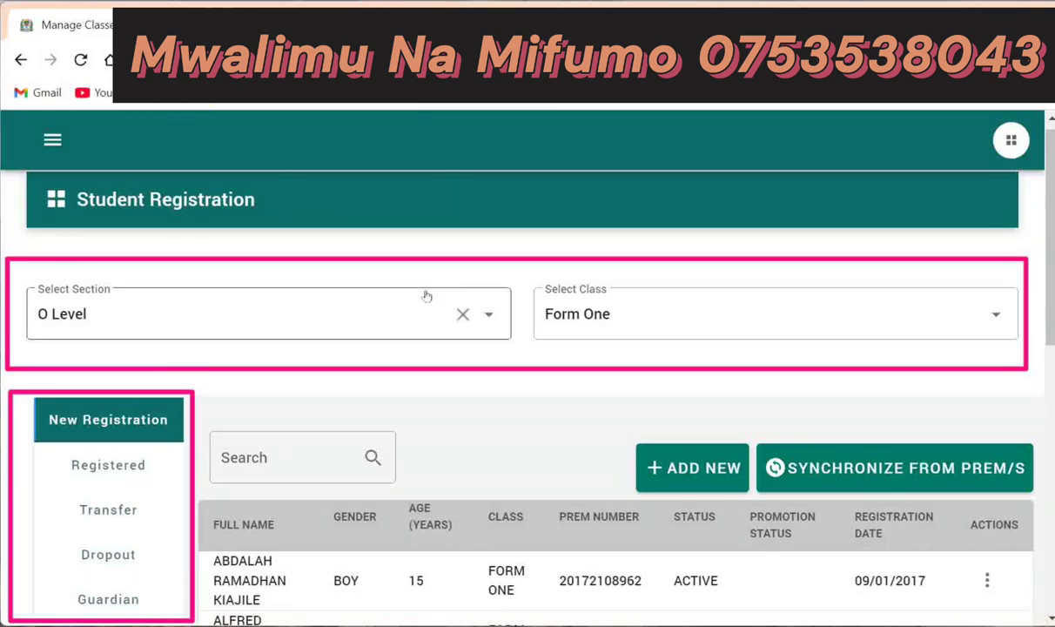
Step: Review the registered students, switching the class through Form Two and Form Three to Form Four and reopening the registered list there
{"action": "left_click", "coordinate": [108, 466]}
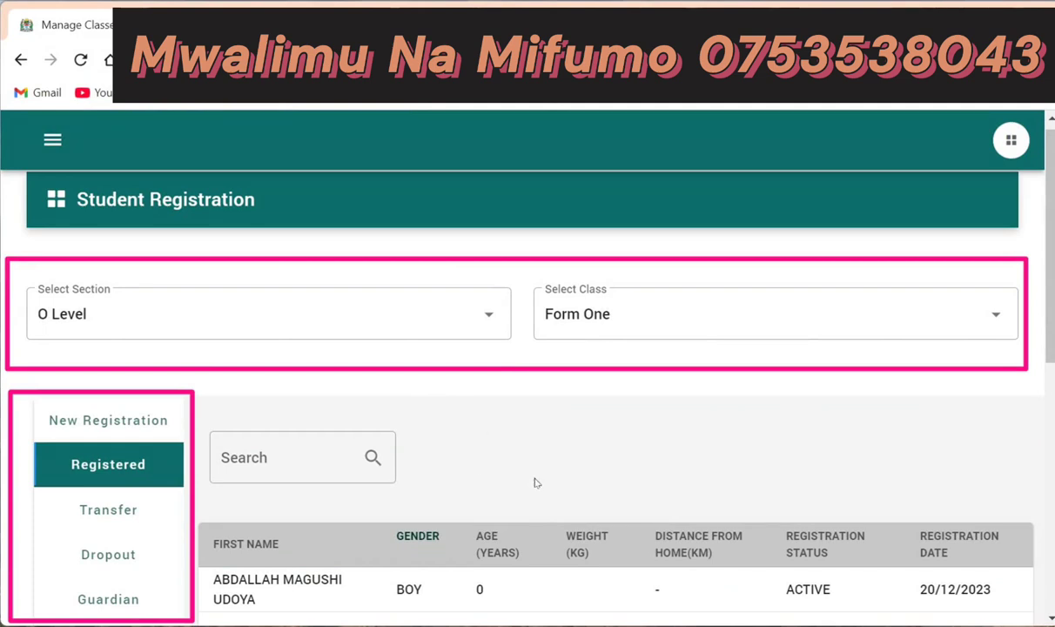
{"action": "left_click", "coordinate": [998, 321]}
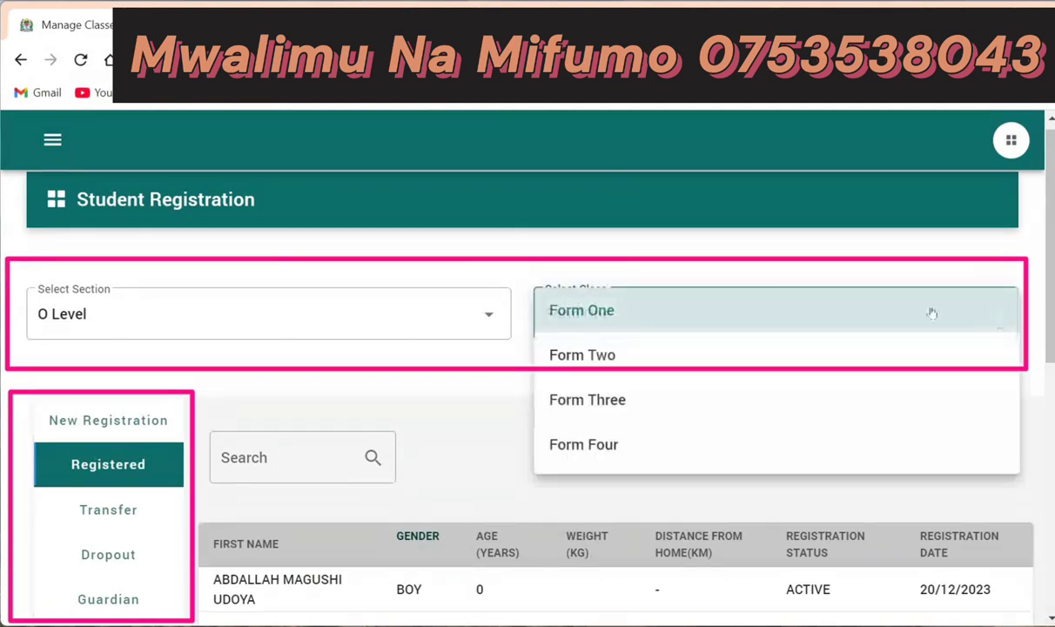
{"action": "left_click", "coordinate": [599, 355]}
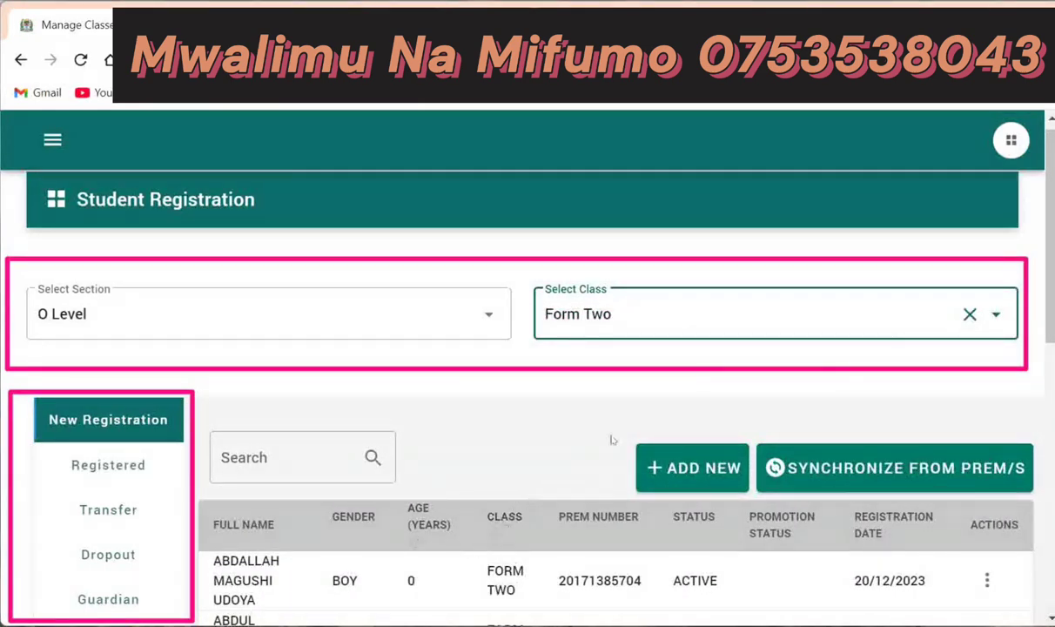
{"action": "left_click", "coordinate": [997, 314]}
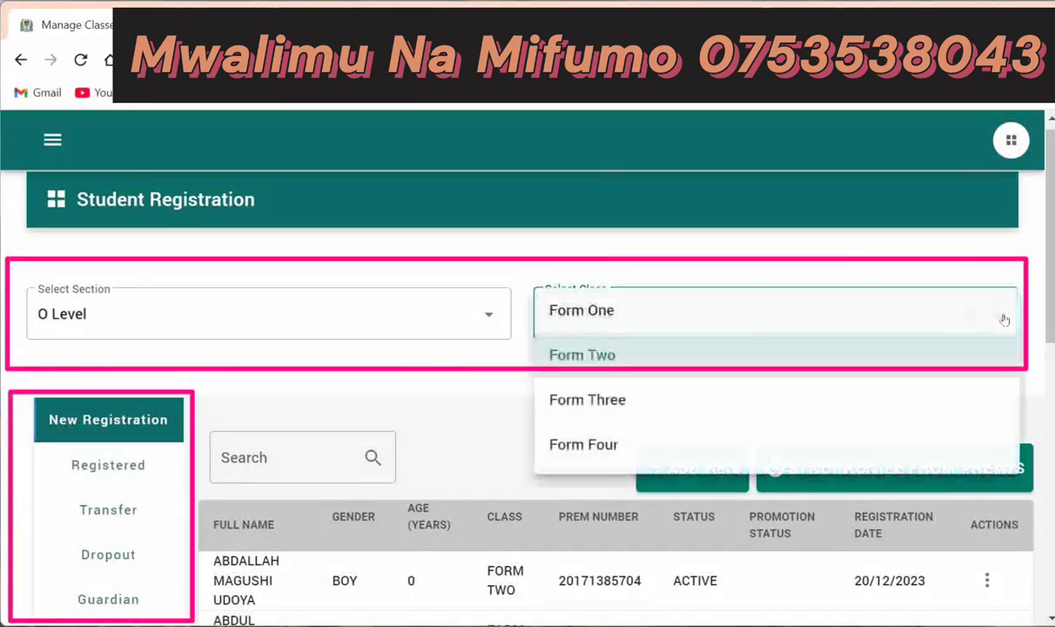
{"action": "left_click", "coordinate": [620, 400]}
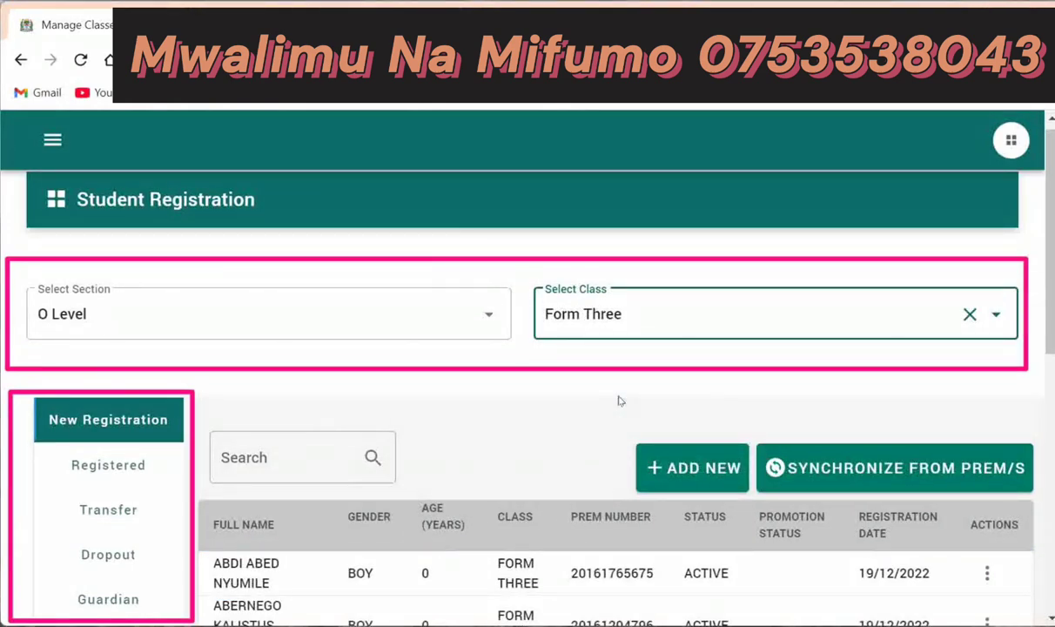
{"action": "left_click", "coordinate": [996, 314]}
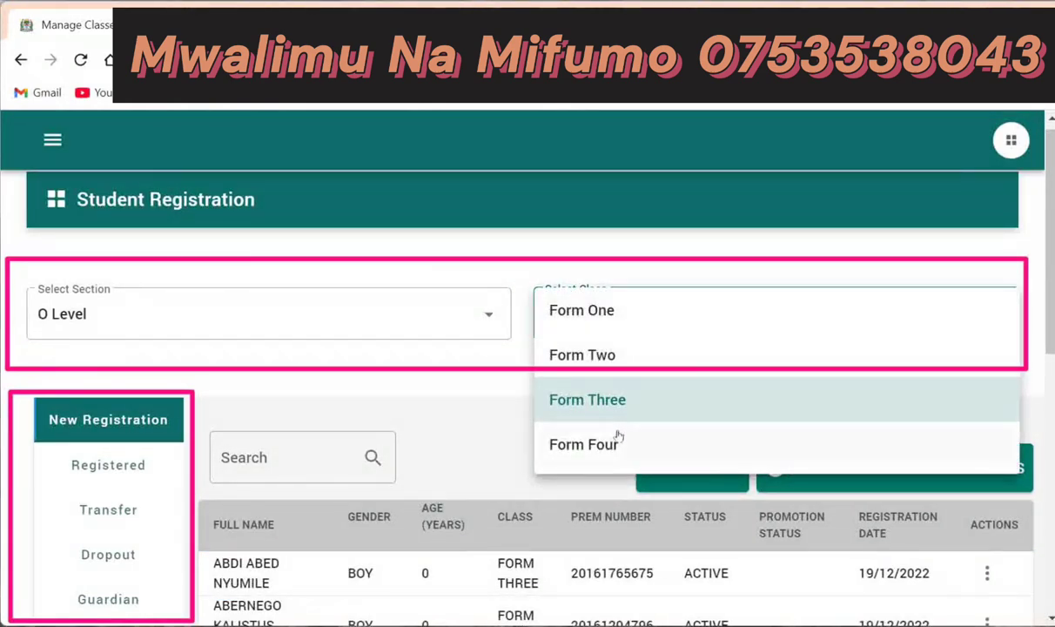
{"action": "left_click", "coordinate": [616, 439]}
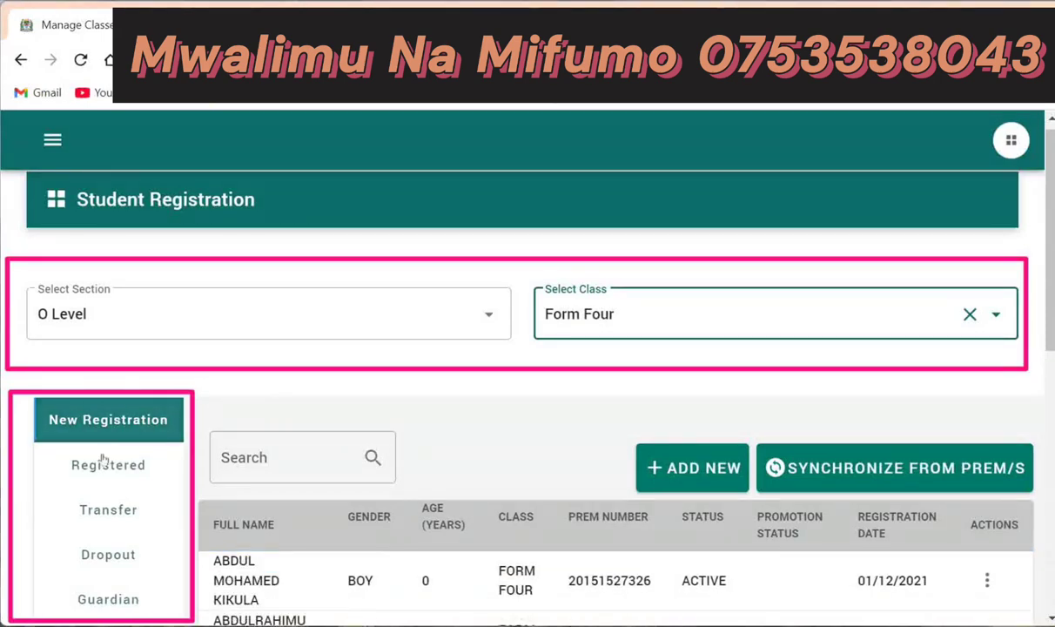
{"action": "left_click", "coordinate": [101, 464]}
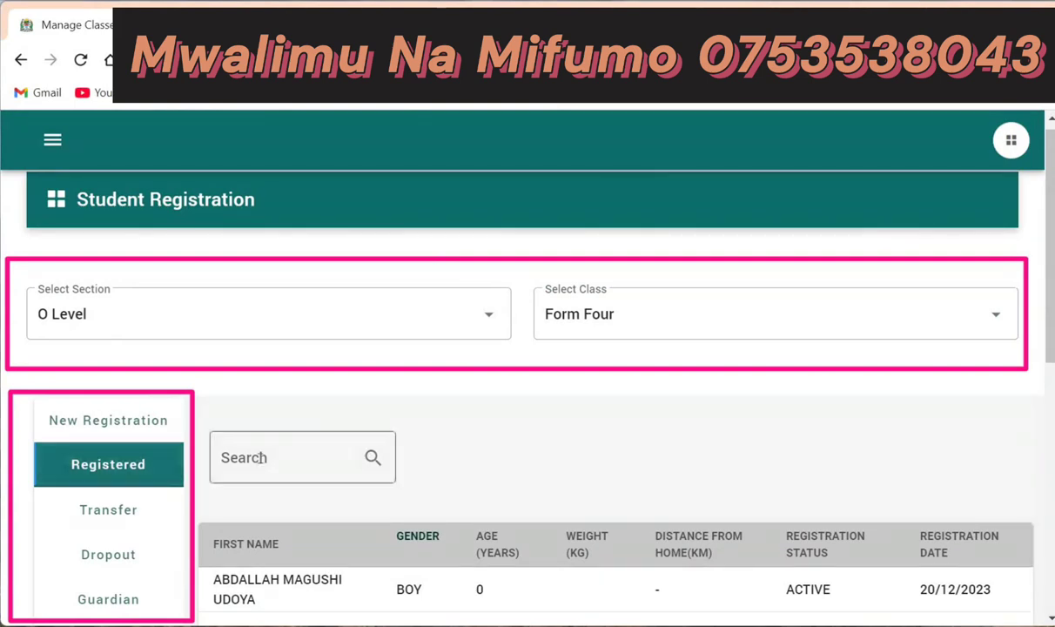
Step: Check the transfer records for Form Four, and switch the class through Form One to Form Two to check its transfers
{"action": "left_click", "coordinate": [111, 517]}
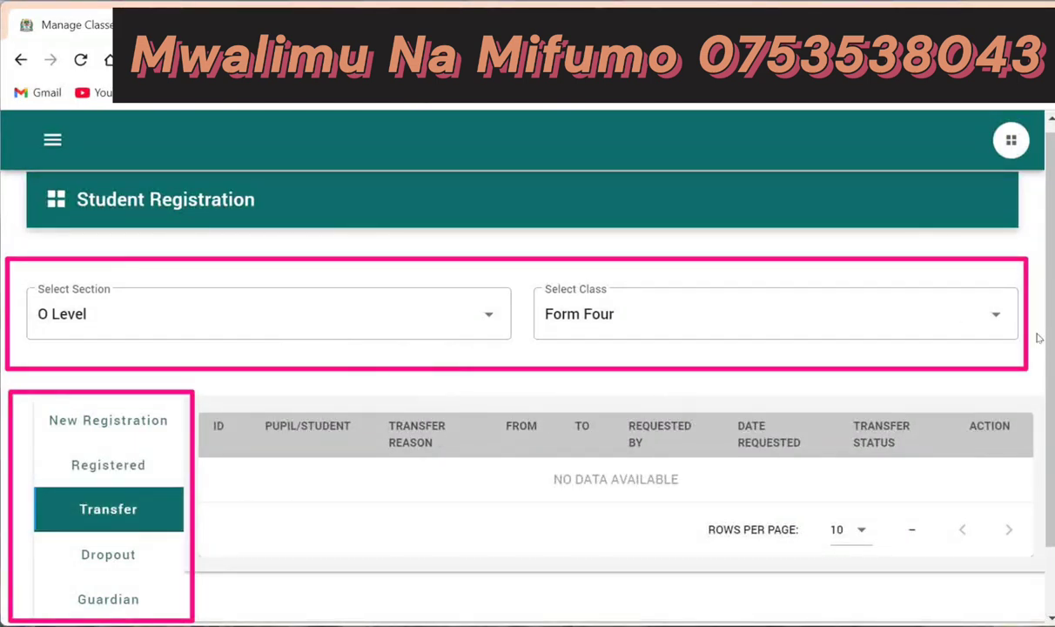
{"action": "left_click", "coordinate": [996, 317]}
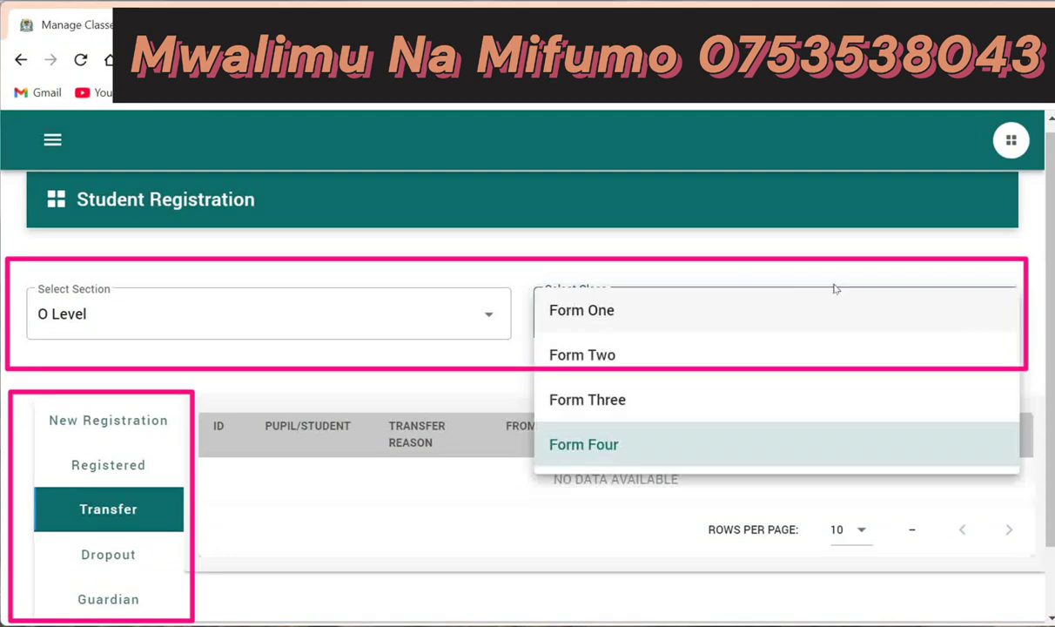
{"action": "left_click", "coordinate": [635, 312]}
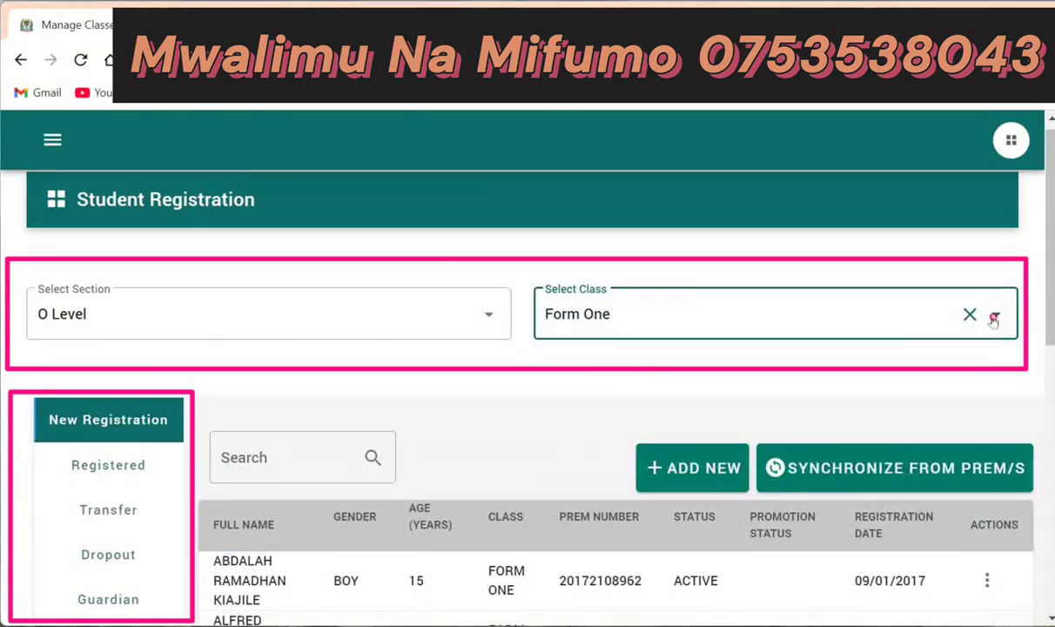
{"action": "left_click", "coordinate": [992, 321]}
{"action": "left_click", "coordinate": [645, 355]}
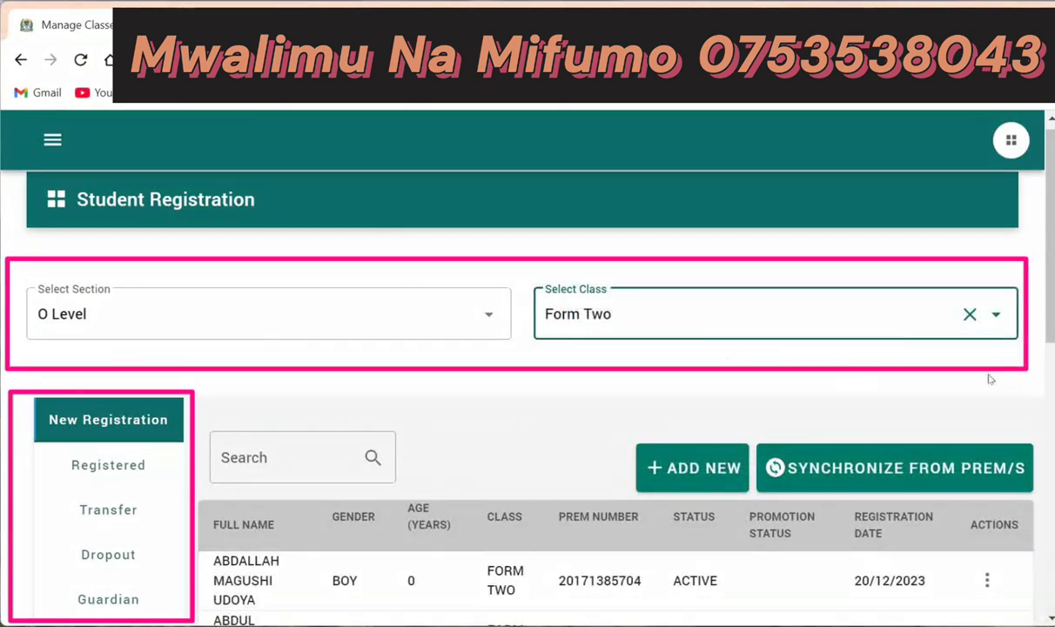
{"action": "left_click", "coordinate": [112, 522]}
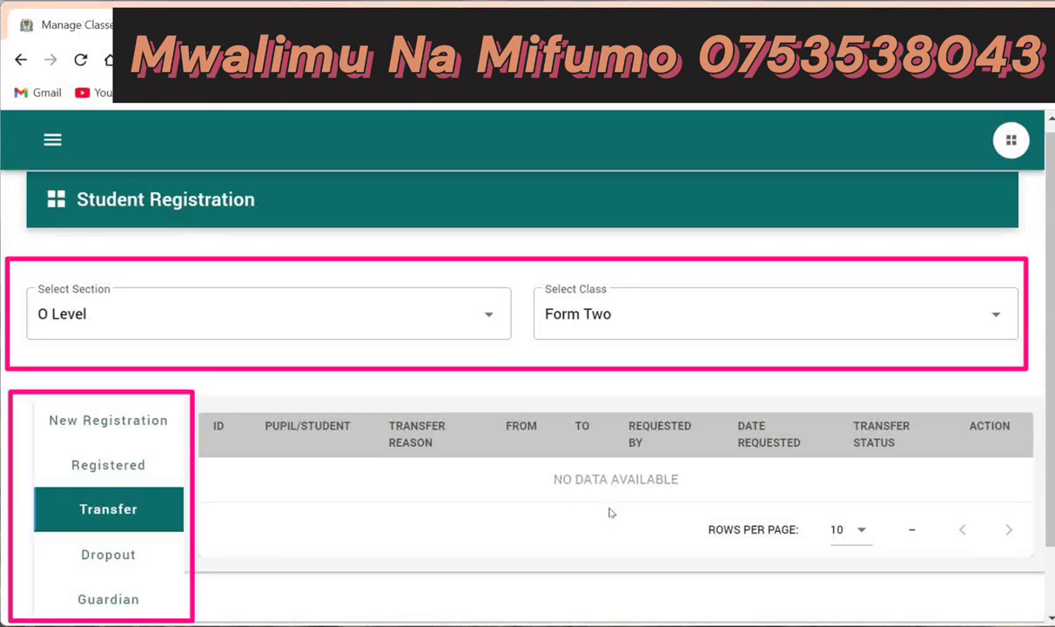
Step: View the Form Two dropout list, open a blank student dropout registration form, and close it without filling it in
{"action": "left_click", "coordinate": [122, 556]}
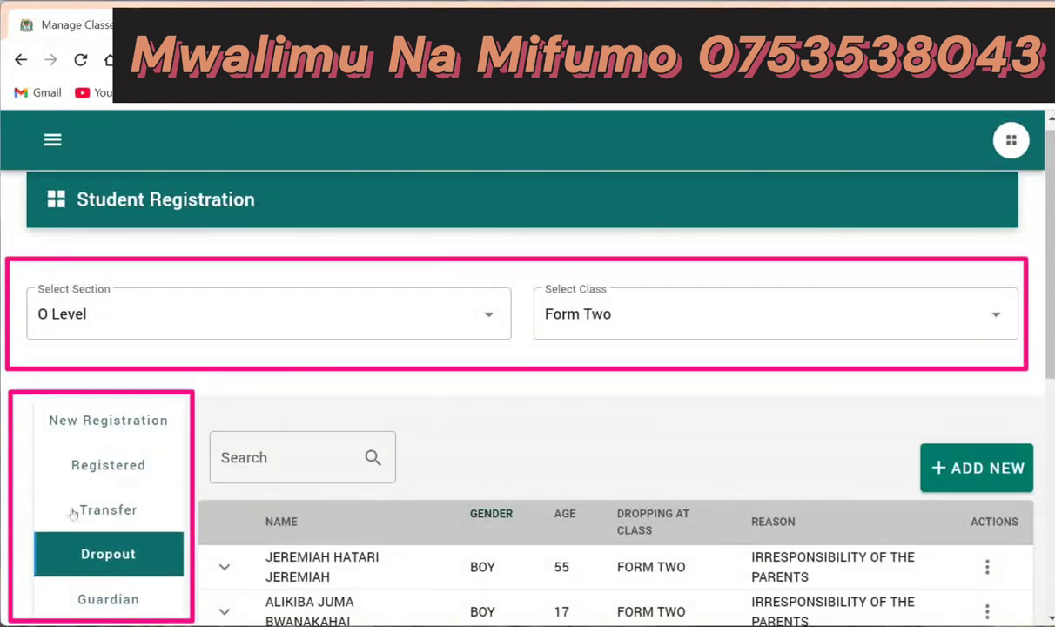
{"action": "left_click", "coordinate": [959, 467]}
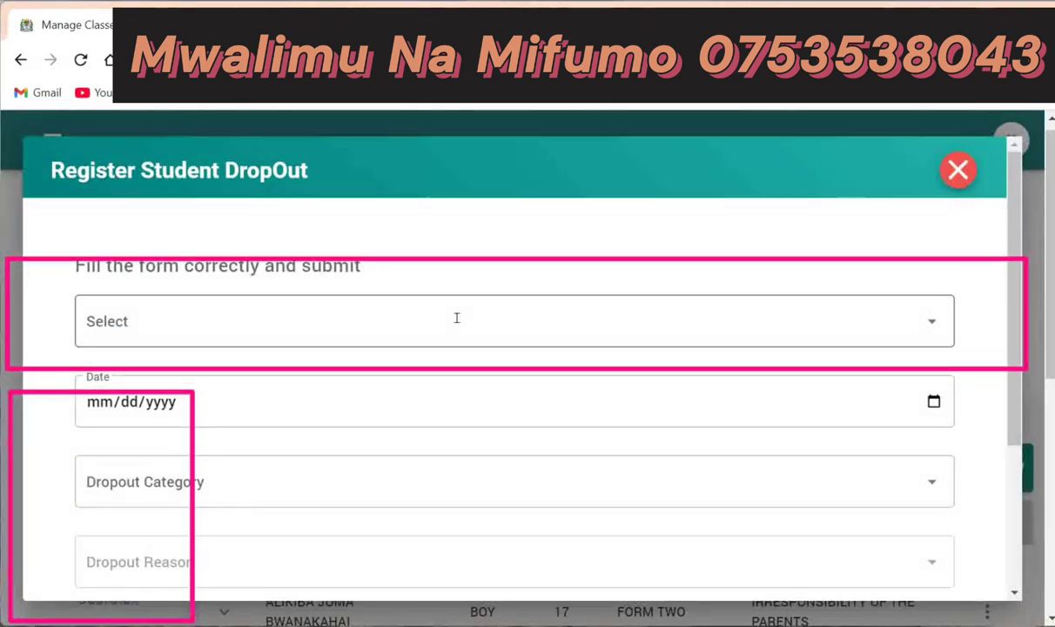
{"action": "left_click", "coordinate": [958, 172]}
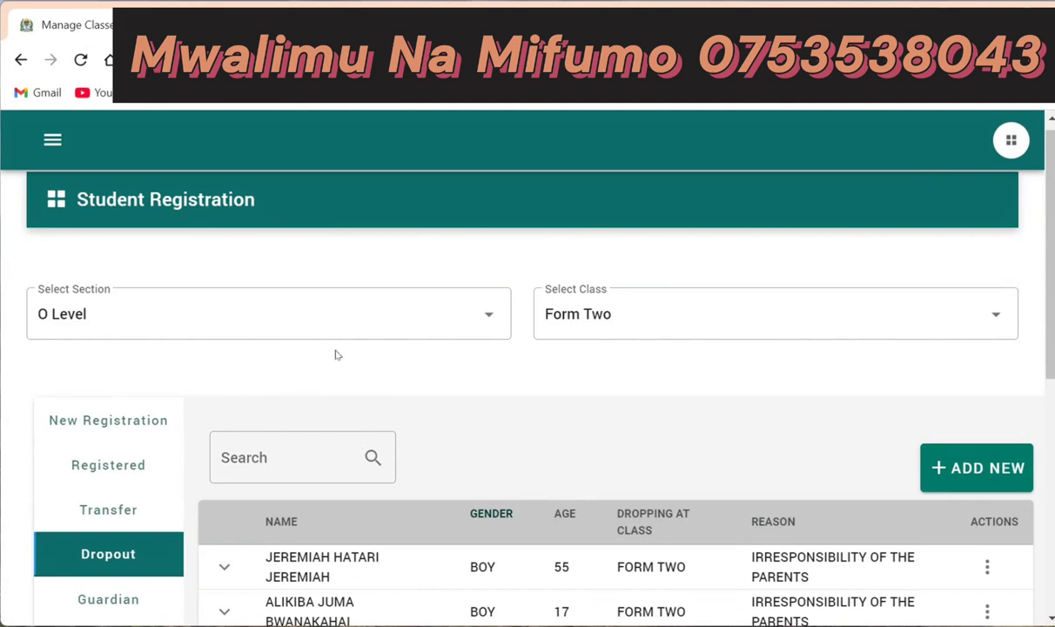
{"action": "mouse_move", "coordinate": [337, 347]}
{"action": "left_mouse_down"}
{"action": "mouse_move", "coordinate": [174, 570]}
{"action": "mouse_move", "coordinate": [141, 594]}
{"action": "left_mouse_up"}
Step: Examine the Form Two transfer records again, and bring up the site navigation with the school management modules
{"action": "left_click", "coordinate": [101, 510]}
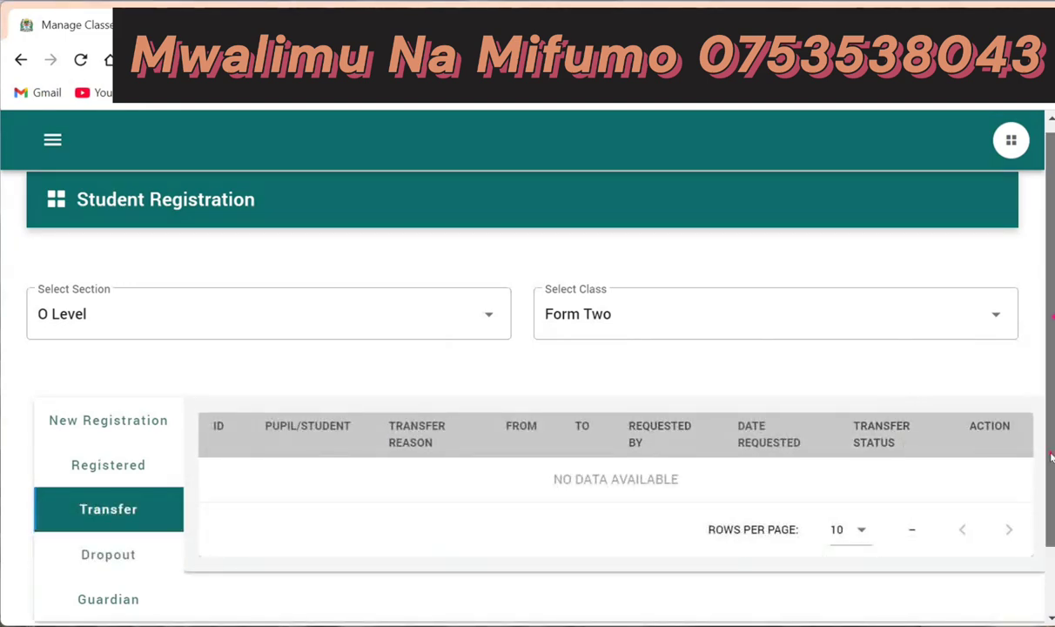
{"action": "scroll", "coordinate": [992, 431], "scroll_direction": "down", "scroll_amount": 1}
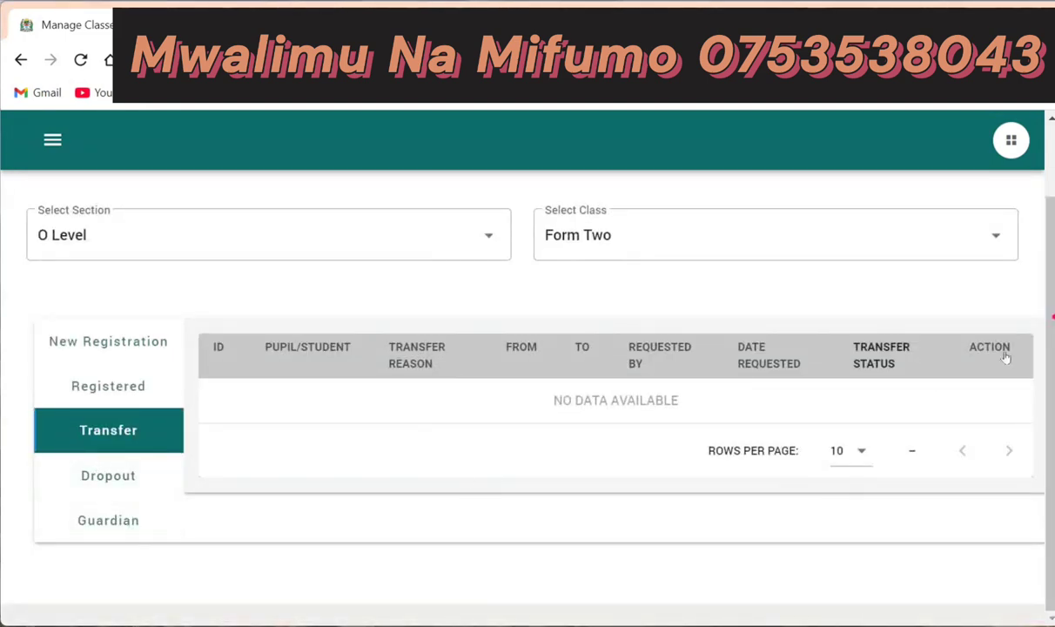
{"action": "scroll", "coordinate": [1001, 366], "scroll_direction": "up", "scroll_amount": 1}
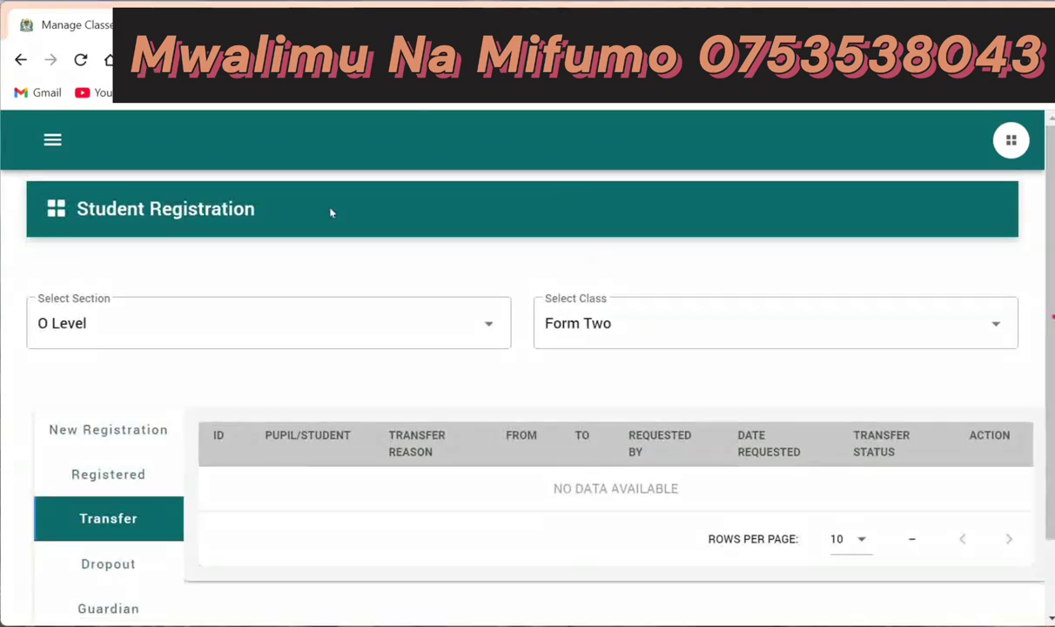
{"action": "left_click", "coordinate": [52, 144]}
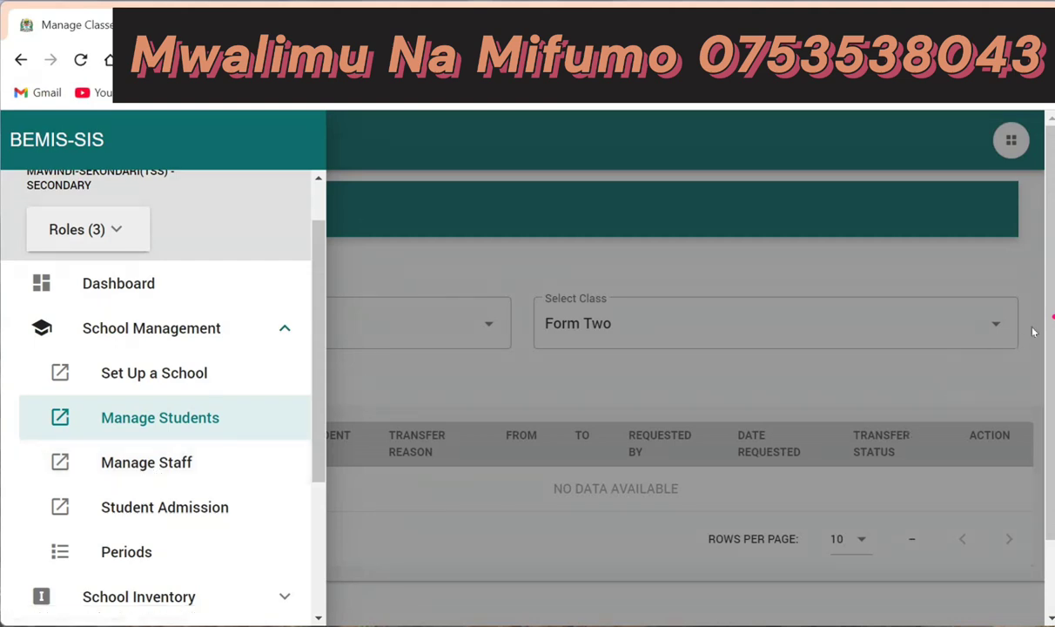
Step: Open the Manage Staff page and start registering a new staff member
{"action": "left_click_drag", "start_coordinate": [1050, 309], "coordinate": [1053, 366]}
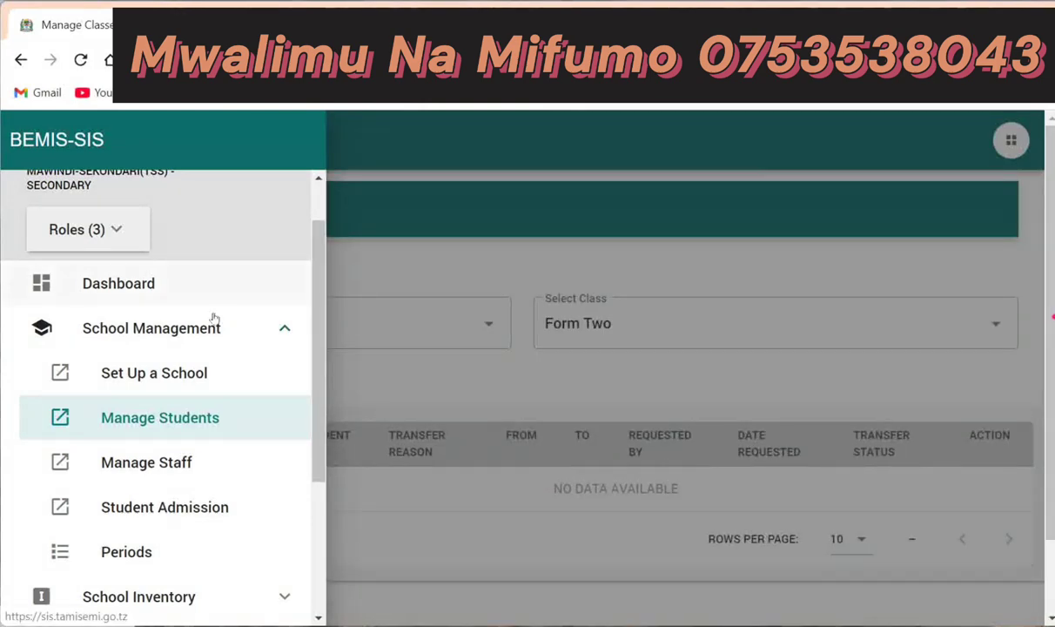
{"action": "left_click", "coordinate": [158, 461]}
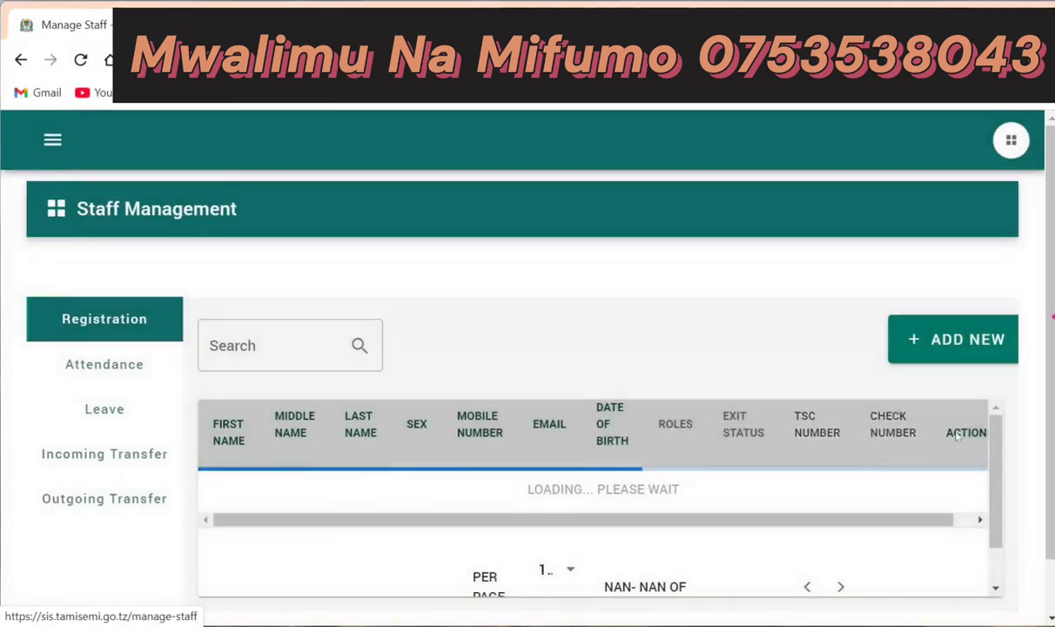
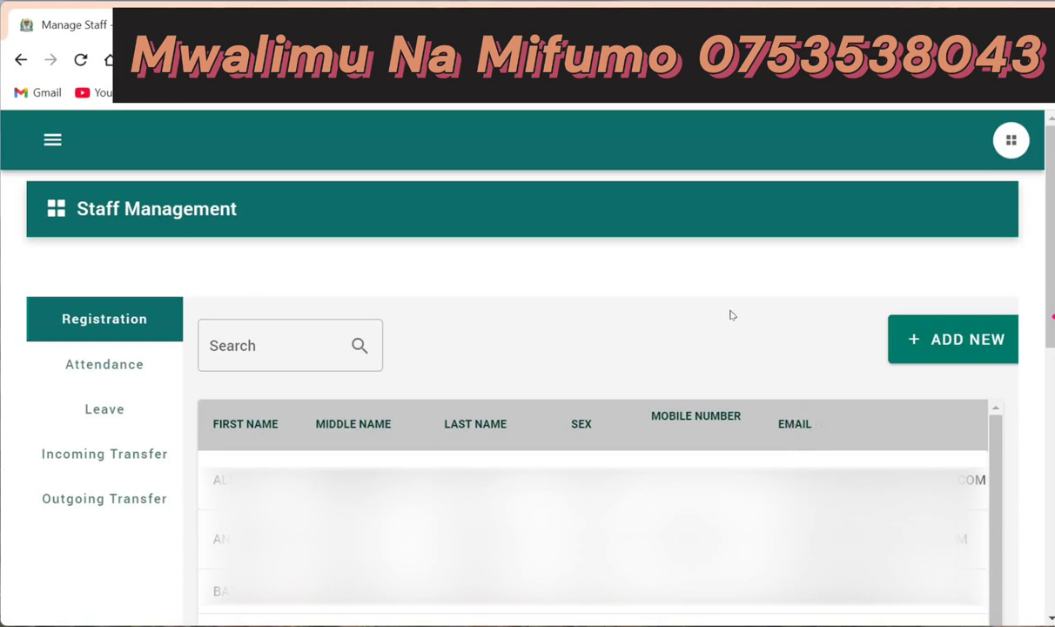
{"action": "left_click", "coordinate": [926, 353]}
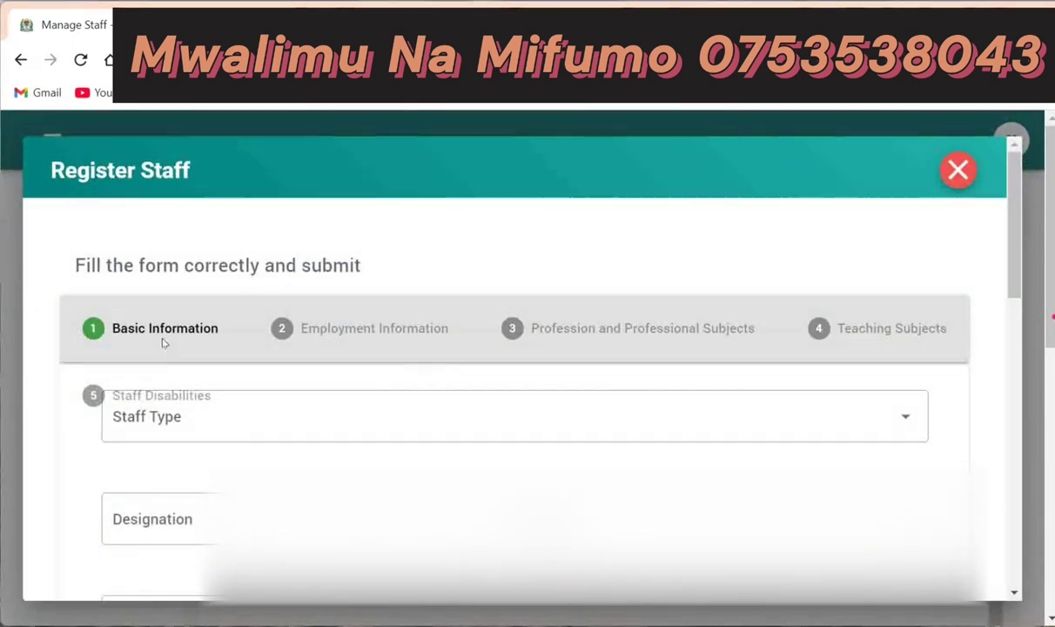
Step: In the basic information, set the staff type to Teaching, the designation to Teacher and the sex to Male
{"action": "left_click", "coordinate": [218, 418]}
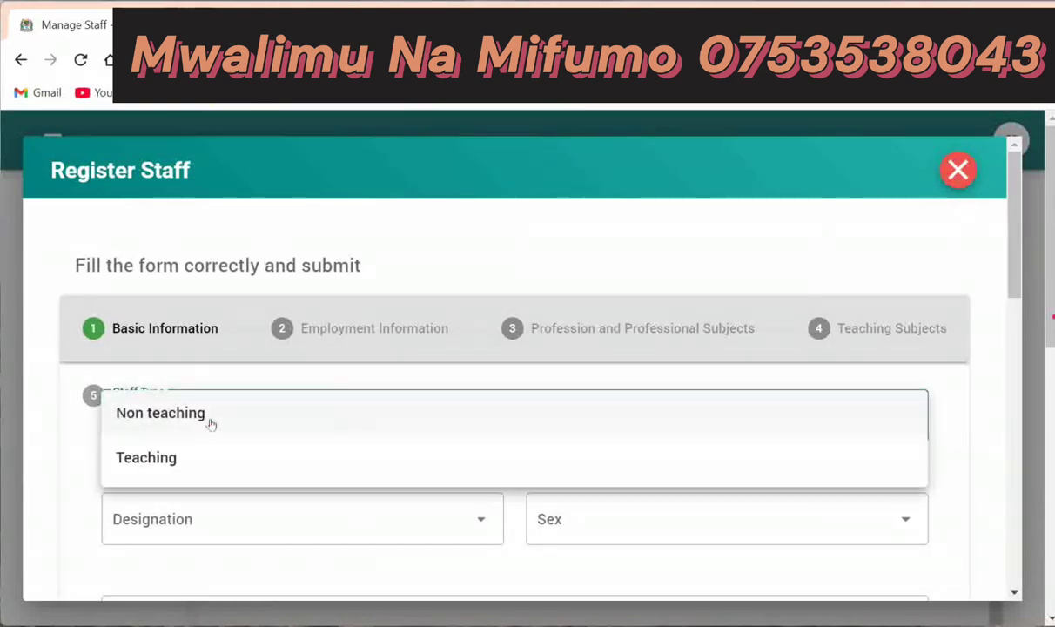
{"action": "left_click", "coordinate": [148, 458]}
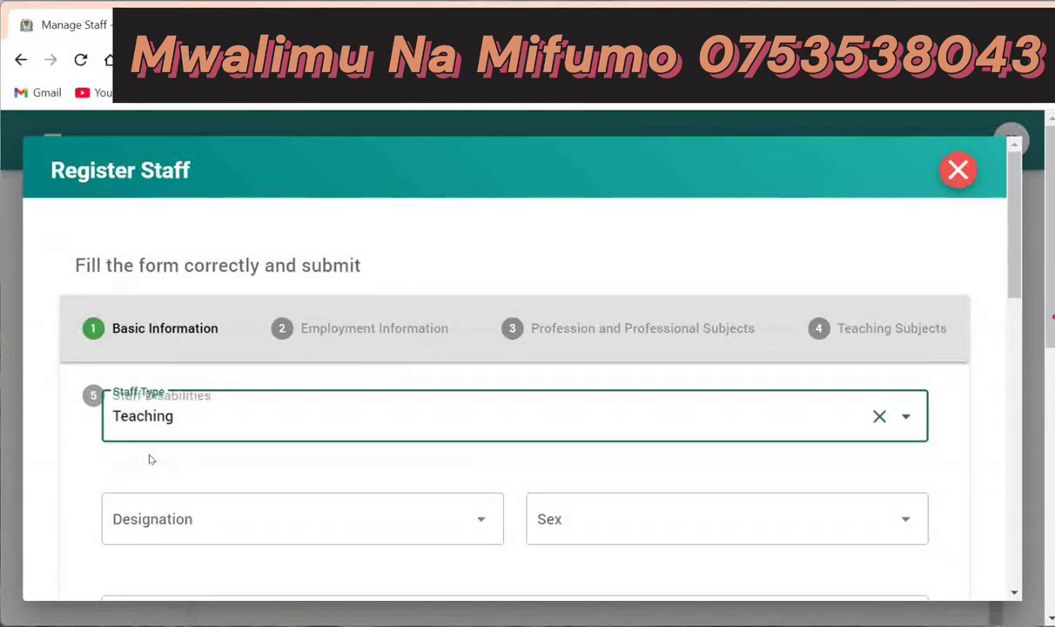
{"action": "left_click", "coordinate": [200, 523]}
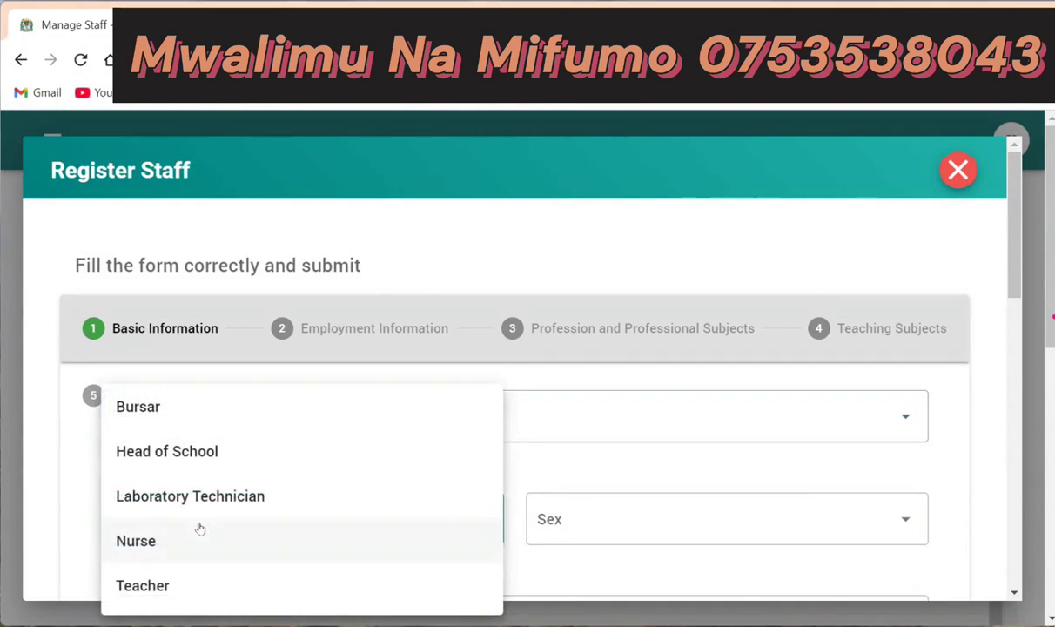
{"action": "left_click", "coordinate": [148, 590]}
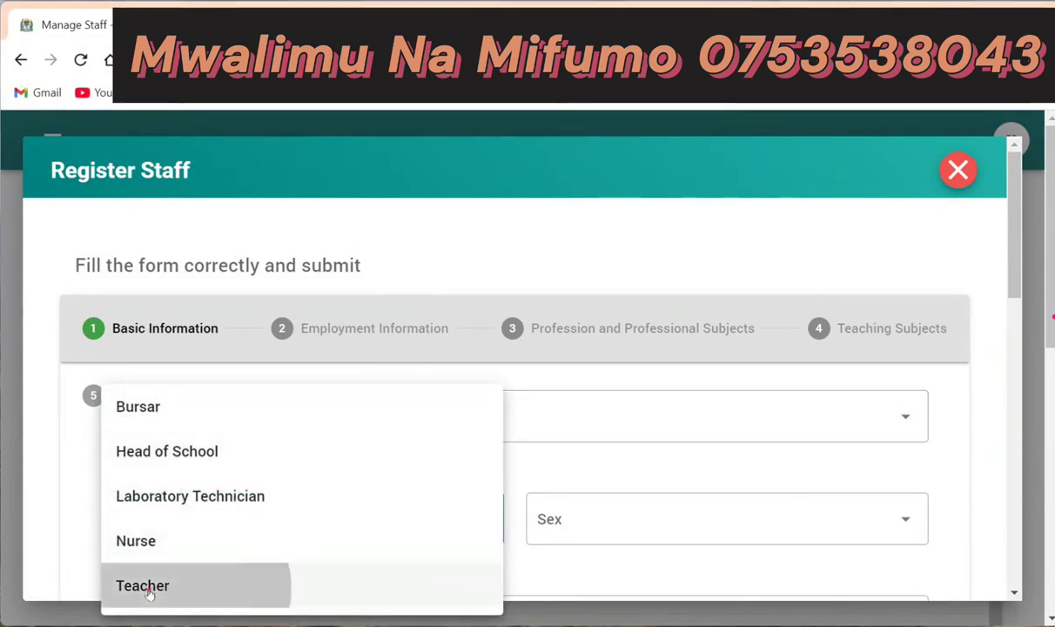
{"action": "left_click", "coordinate": [585, 521]}
{"action": "left_click", "coordinate": [573, 520]}
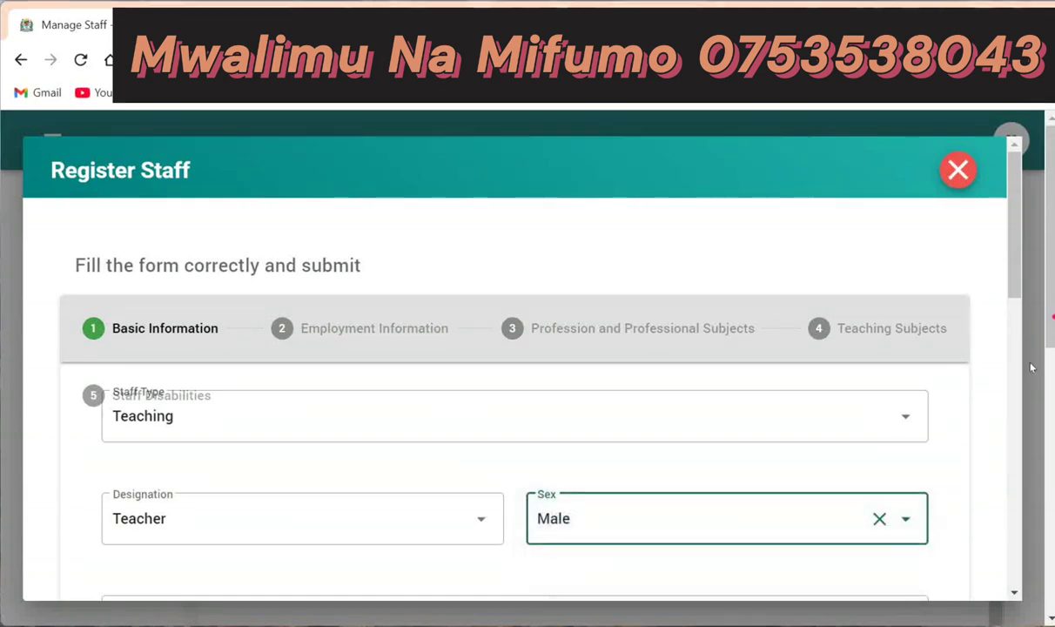
Step: Assign the Class Teacher and Subject Teacher roles to the new staff member
{"action": "left_click_drag", "start_coordinate": [1018, 273], "coordinate": [998, 508]}
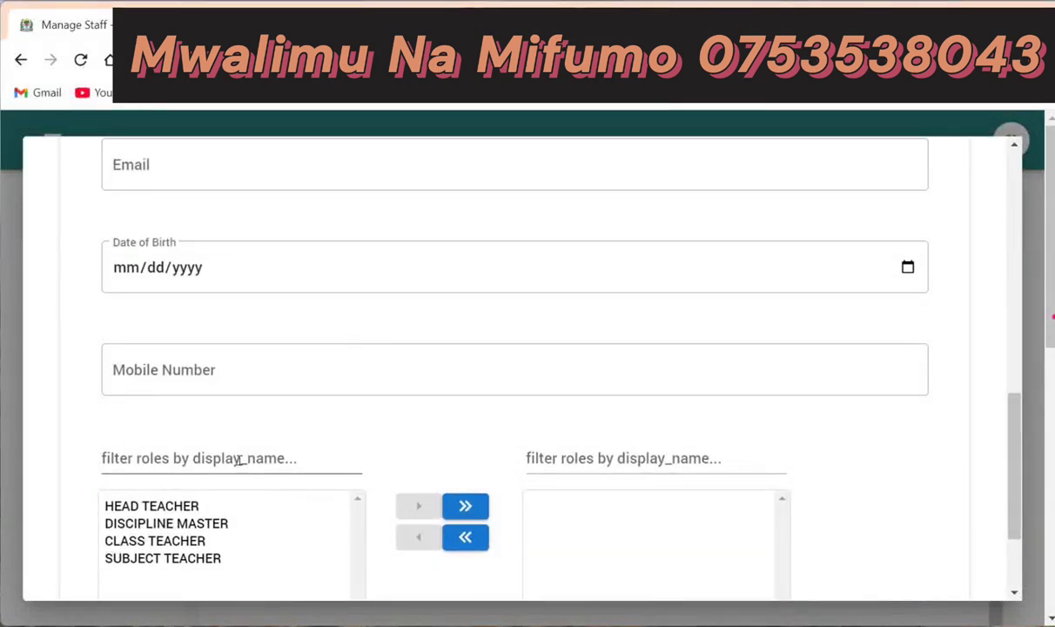
{"action": "left_click", "coordinate": [238, 459]}
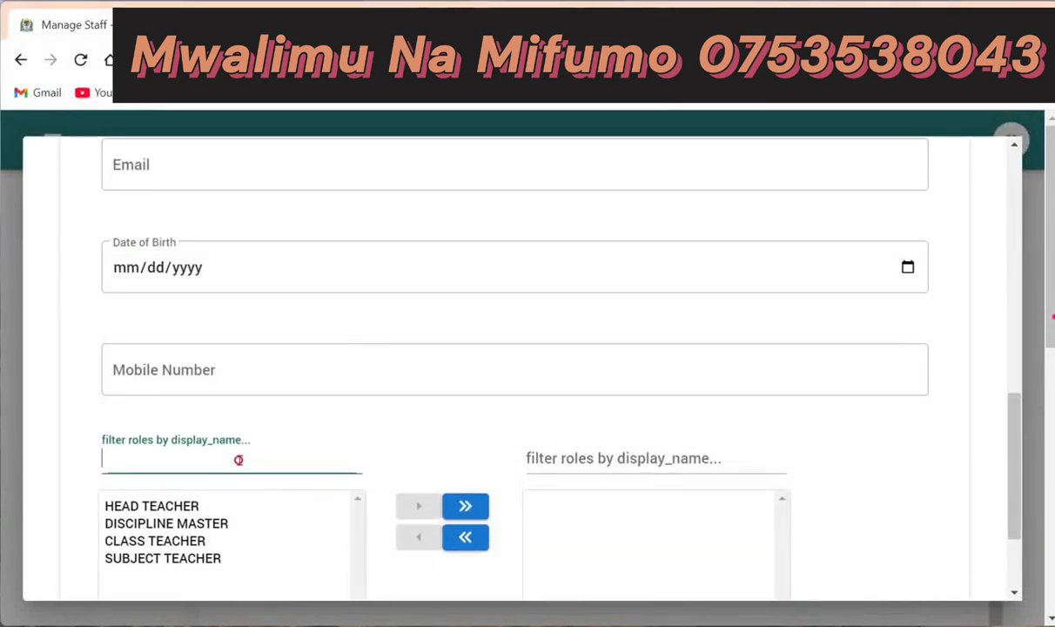
{"action": "left_click", "coordinate": [143, 543]}
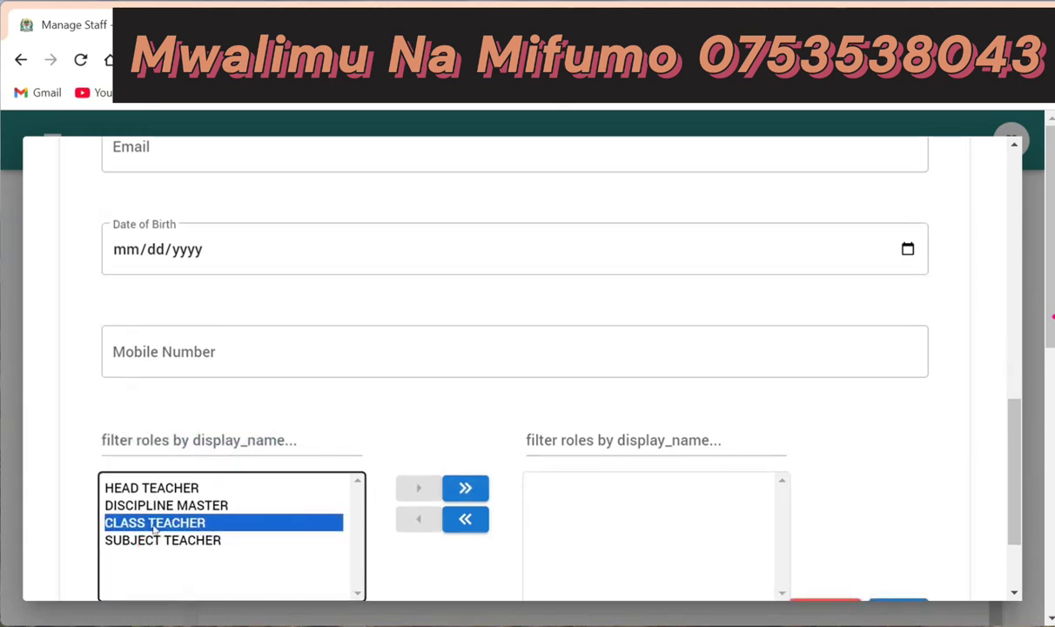
{"action": "left_click", "coordinate": [152, 523]}
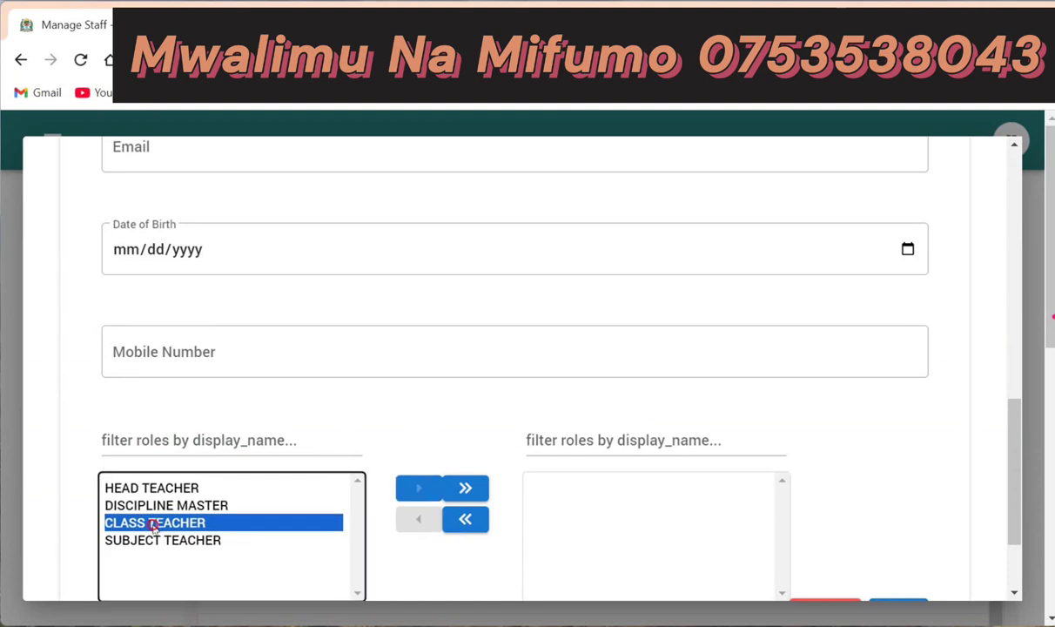
{"action": "left_click", "coordinate": [415, 489]}
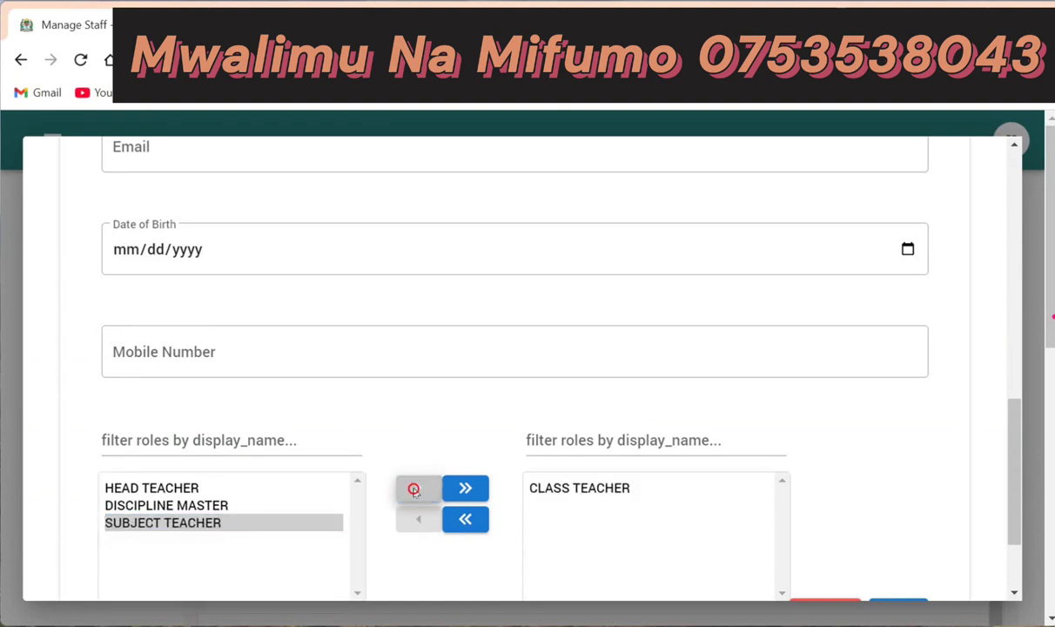
{"action": "left_click", "coordinate": [171, 523]}
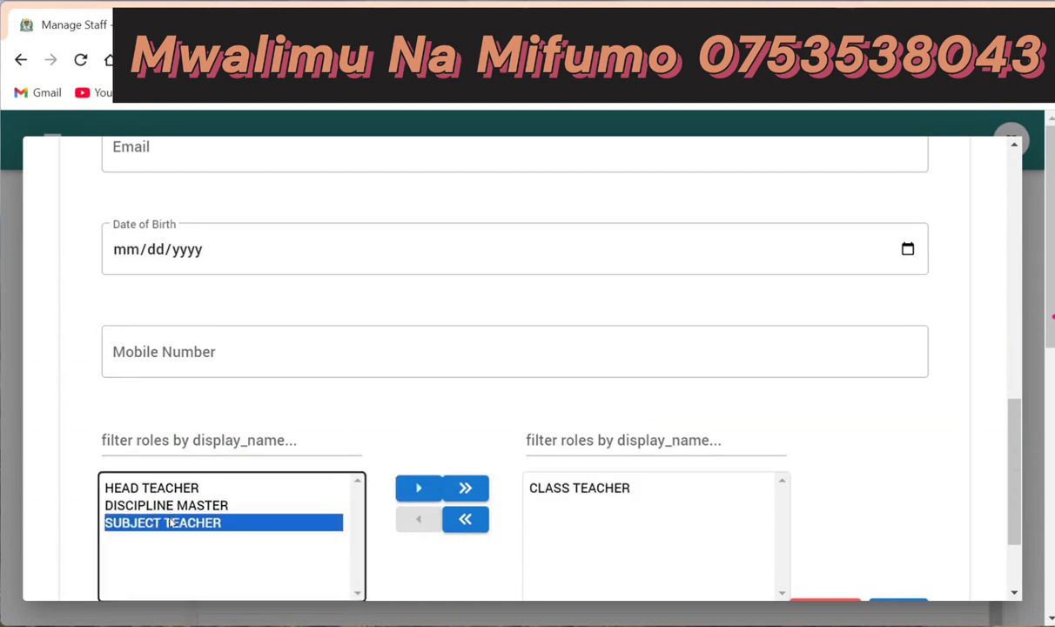
{"action": "left_click", "coordinate": [415, 490]}
Step: Add the Discipline Master role to the staff member's assigned roles
{"action": "left_click_drag", "start_coordinate": [525, 487], "coordinate": [611, 515]}
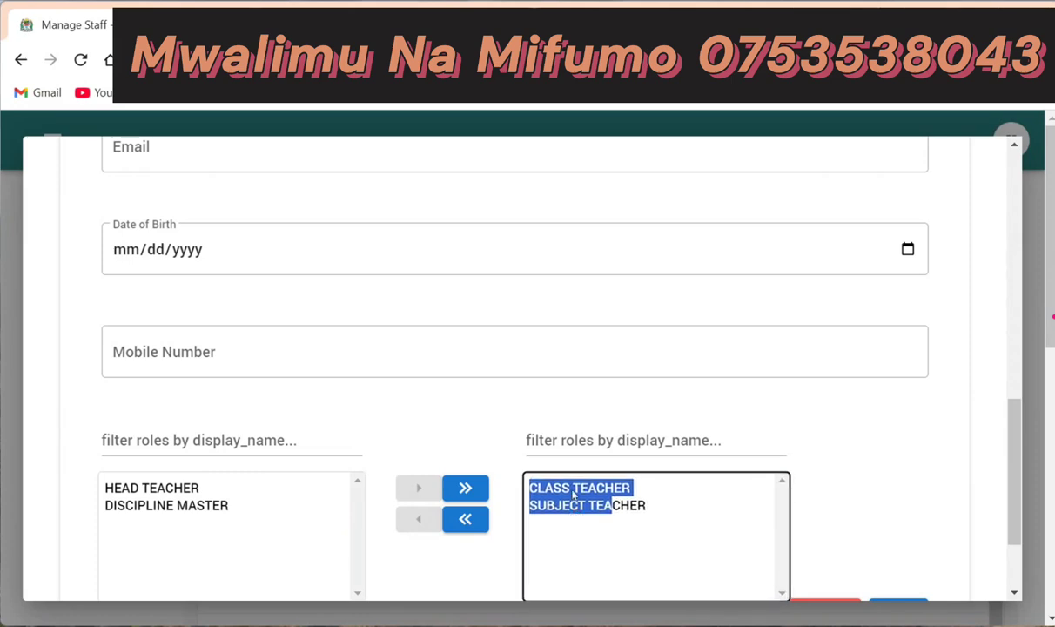
{"action": "left_click", "coordinate": [526, 486]}
{"action": "left_click", "coordinate": [184, 513]}
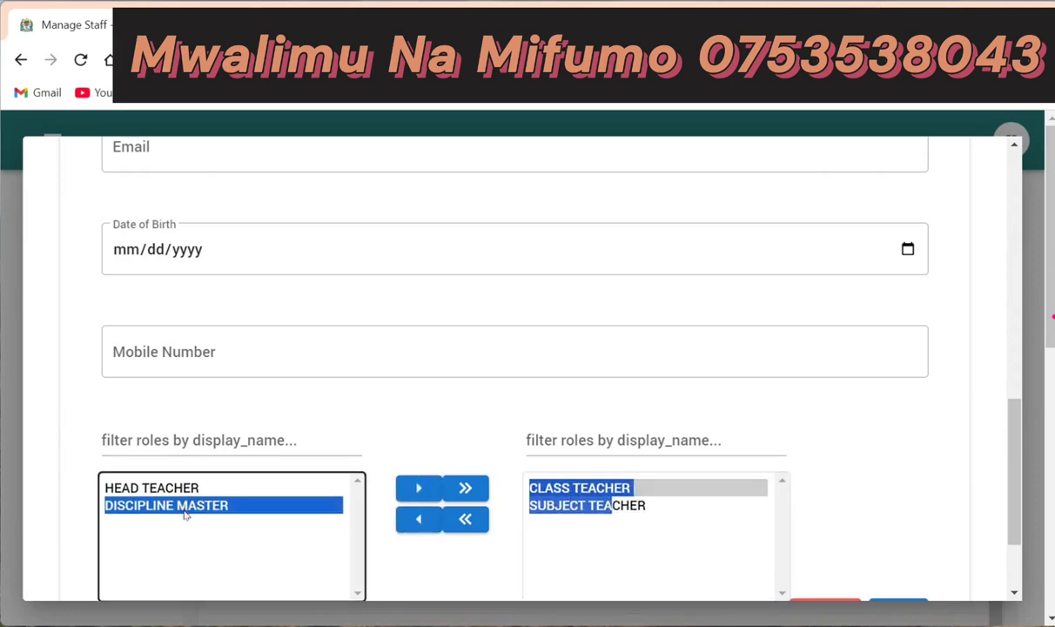
{"action": "left_click", "coordinate": [417, 491]}
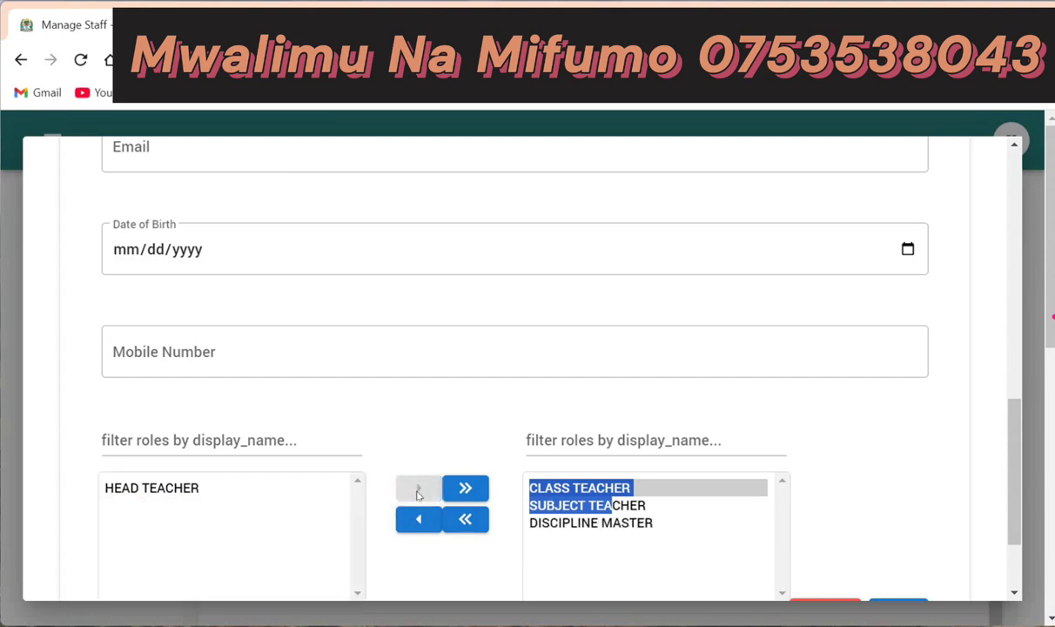
Step: Remove the Class Teacher, Discipline Master and Subject Teacher roles from the assigned list
{"action": "left_click", "coordinate": [584, 523]}
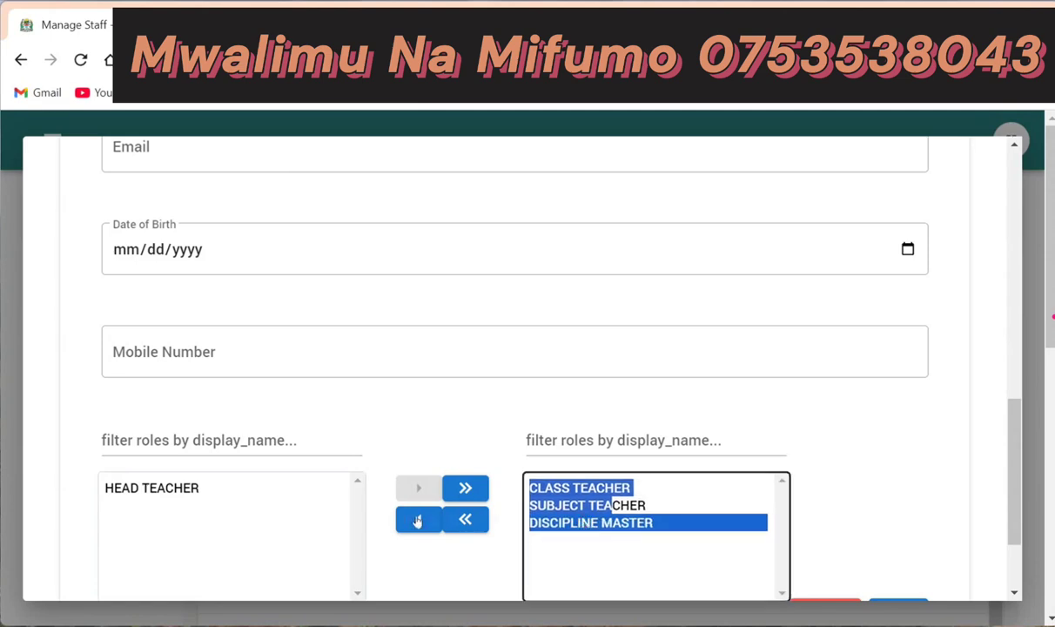
{"action": "left_click", "coordinate": [419, 520]}
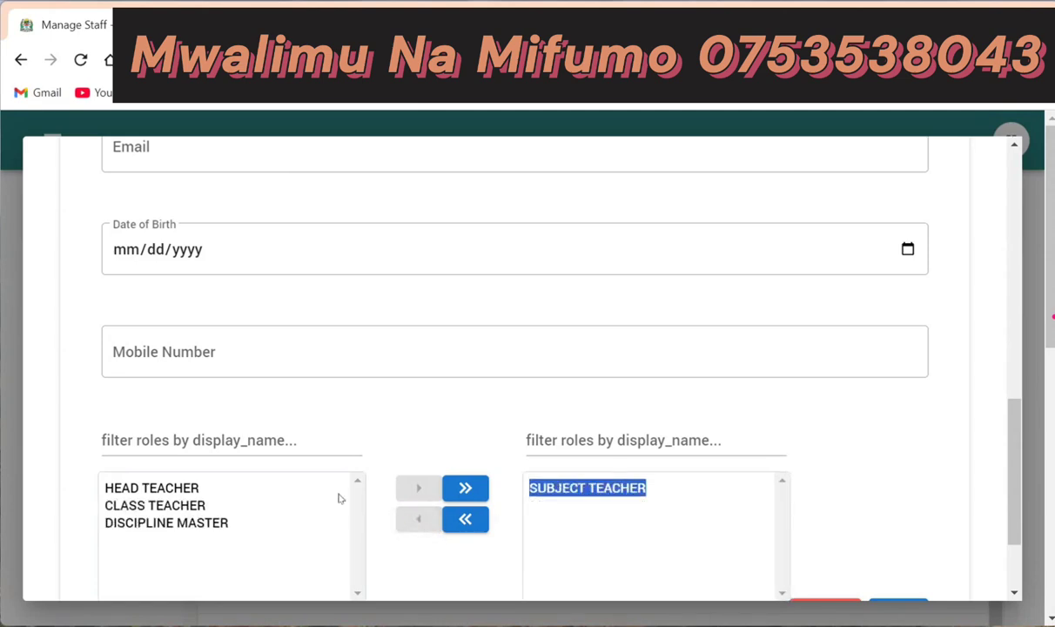
{"action": "left_click", "coordinate": [564, 492]}
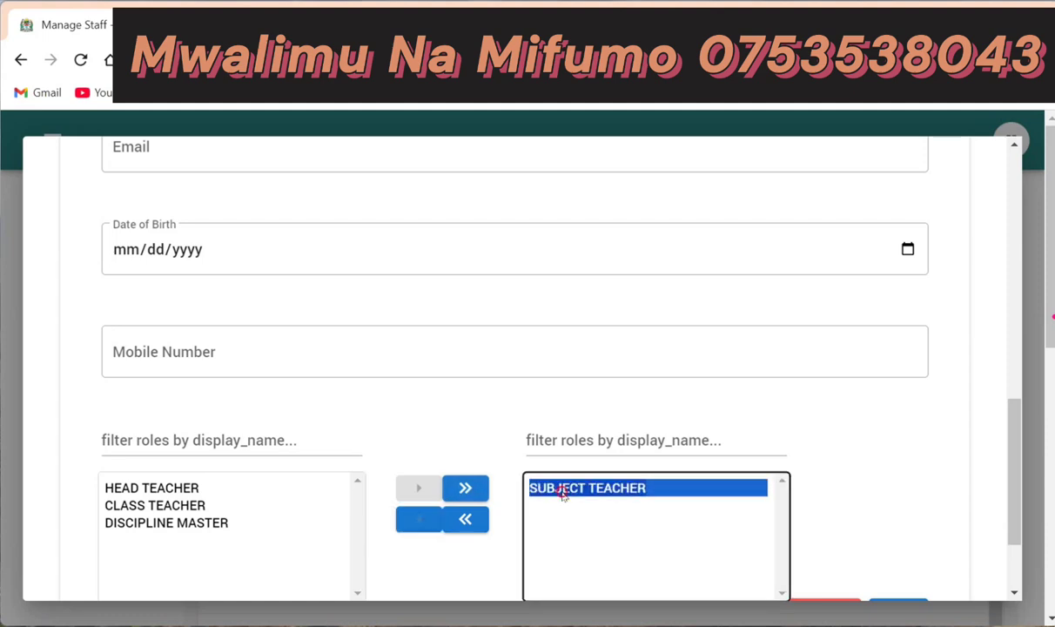
{"action": "left_click", "coordinate": [416, 518]}
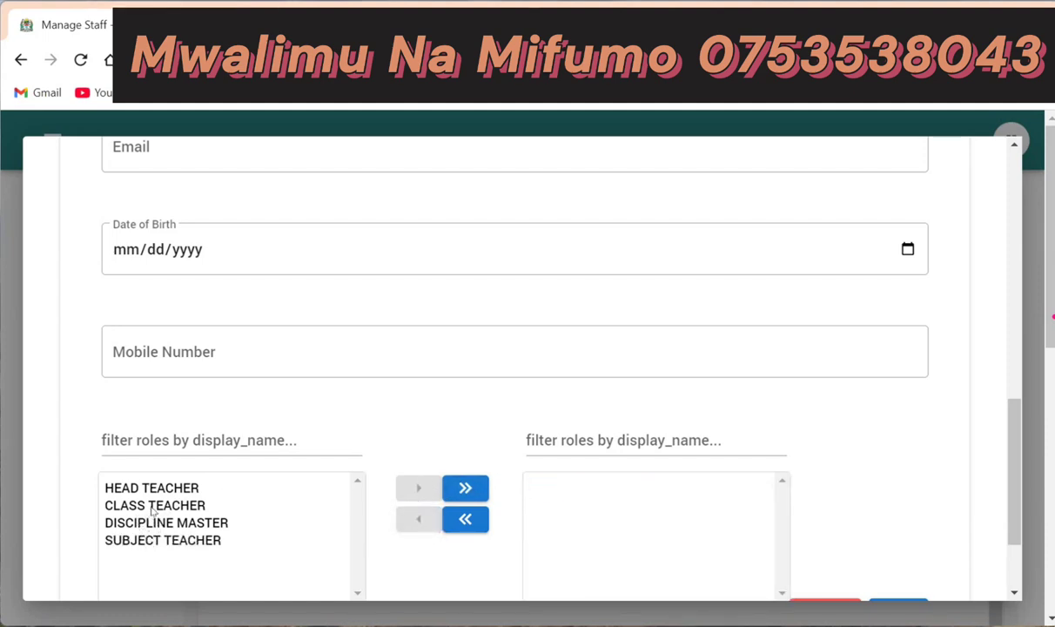
Step: Assign Class Teacher and Subject Teacher again as the staff member's roles
{"action": "left_click", "coordinate": [153, 506]}
{"action": "left_click", "coordinate": [417, 488]}
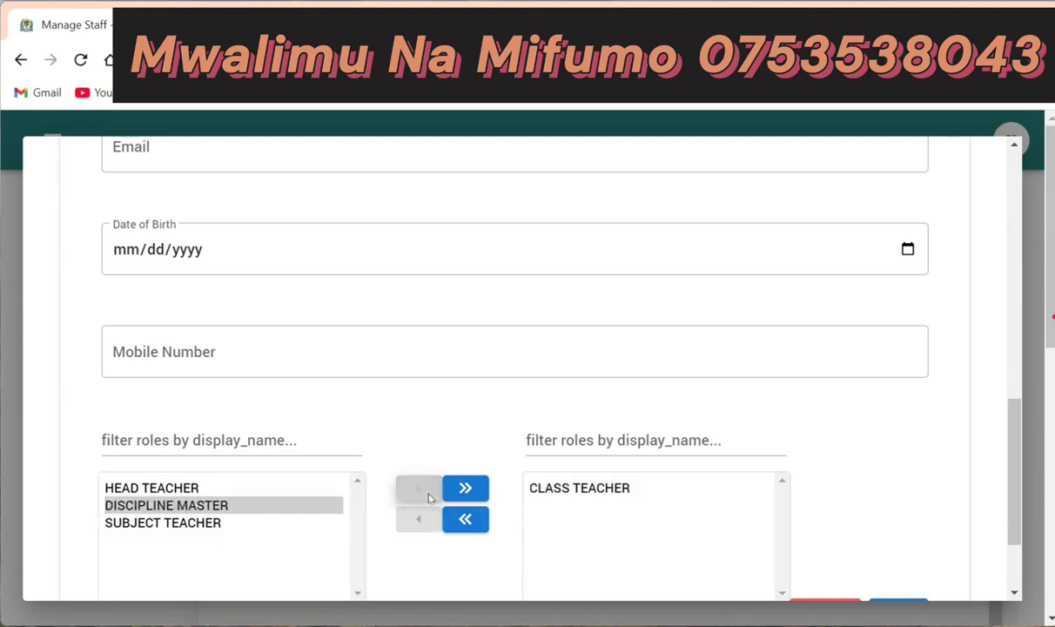
{"action": "left_click", "coordinate": [159, 523]}
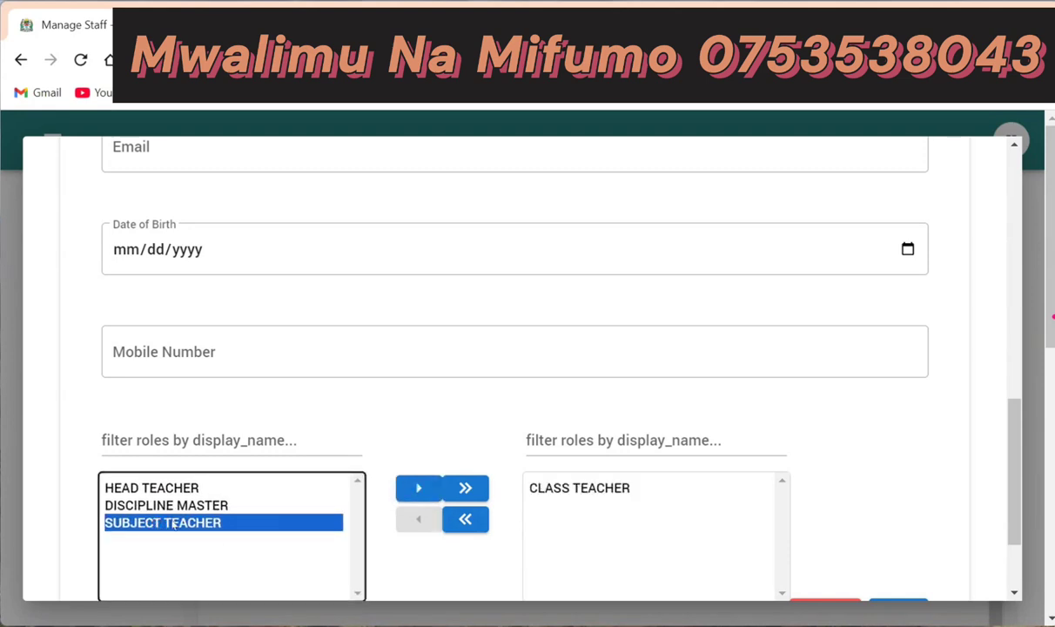
{"action": "left_click", "coordinate": [404, 491]}
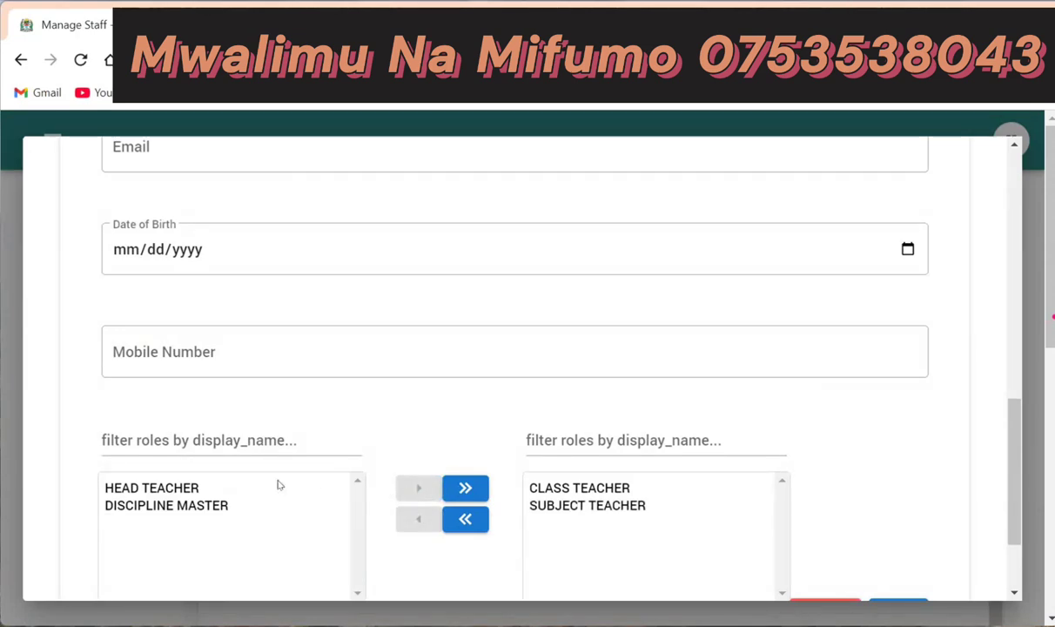
Step: Remove the Subject Teacher role from the staff member's assigned roles
{"action": "left_click", "coordinate": [124, 488]}
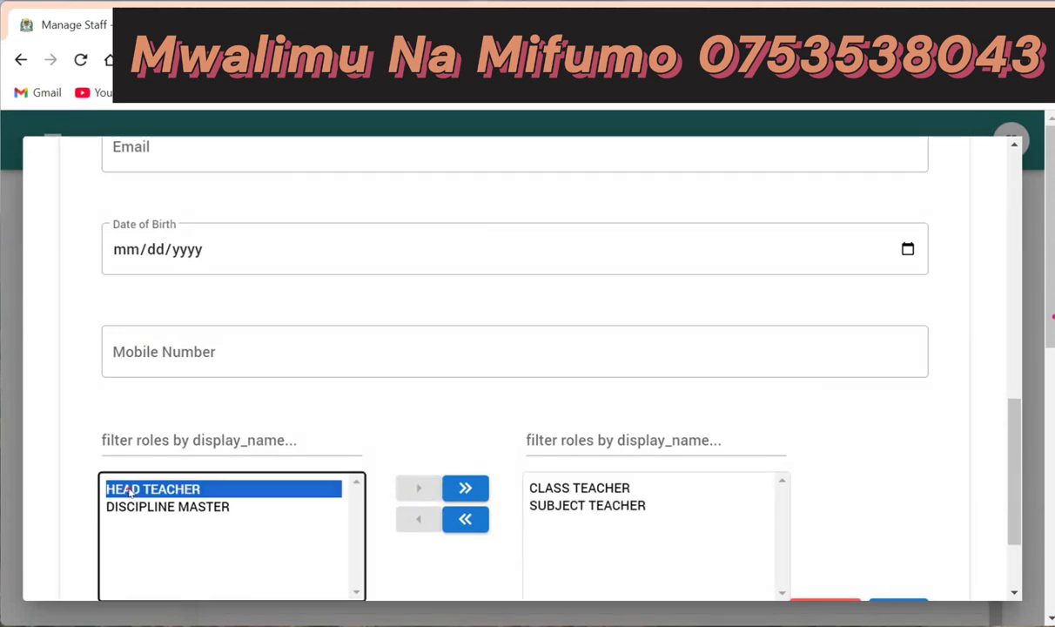
{"action": "left_click", "coordinate": [268, 529]}
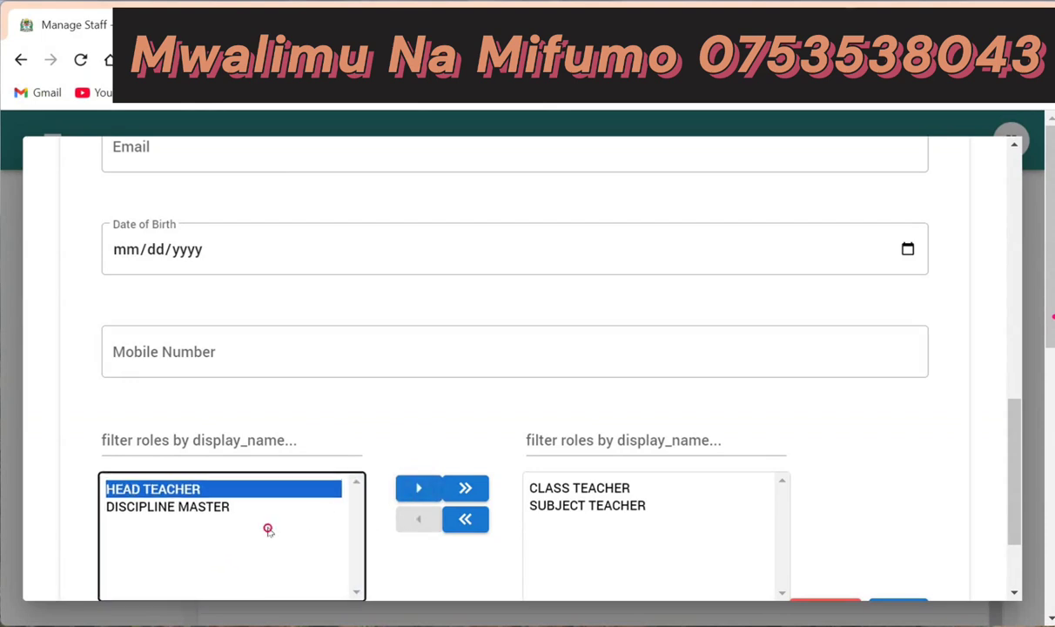
{"action": "left_click", "coordinate": [550, 507]}
{"action": "left_click", "coordinate": [417, 518]}
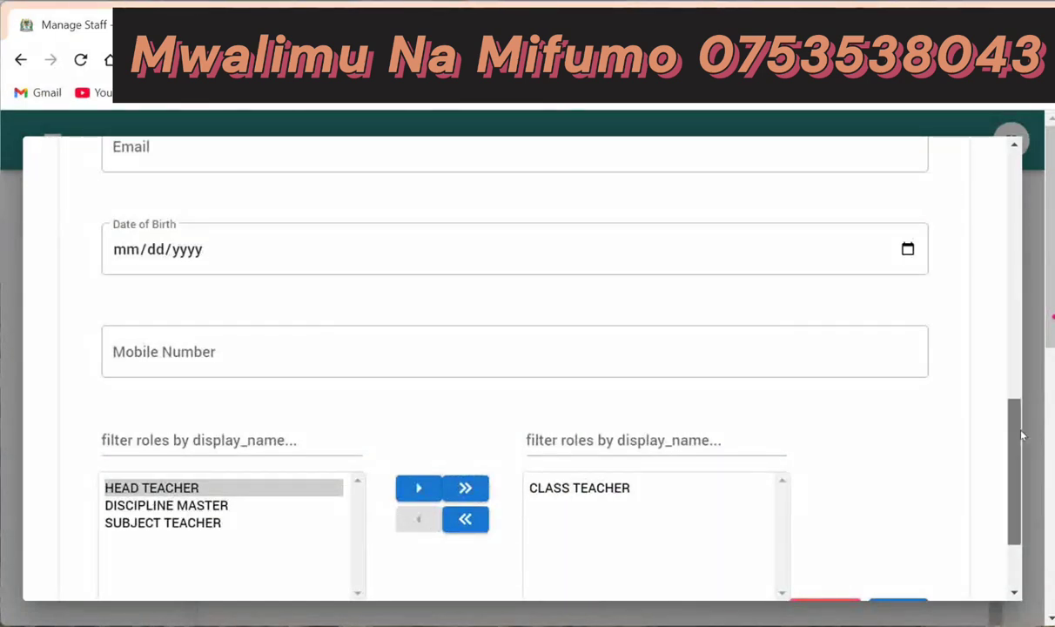
Step: Proceed to the Employment Information stage and set the employment type to Permanent And Pensionable
{"action": "scroll", "coordinate": [1005, 513], "scroll_direction": "down", "scroll_amount": 2}
{"action": "left_click", "coordinate": [888, 488]}
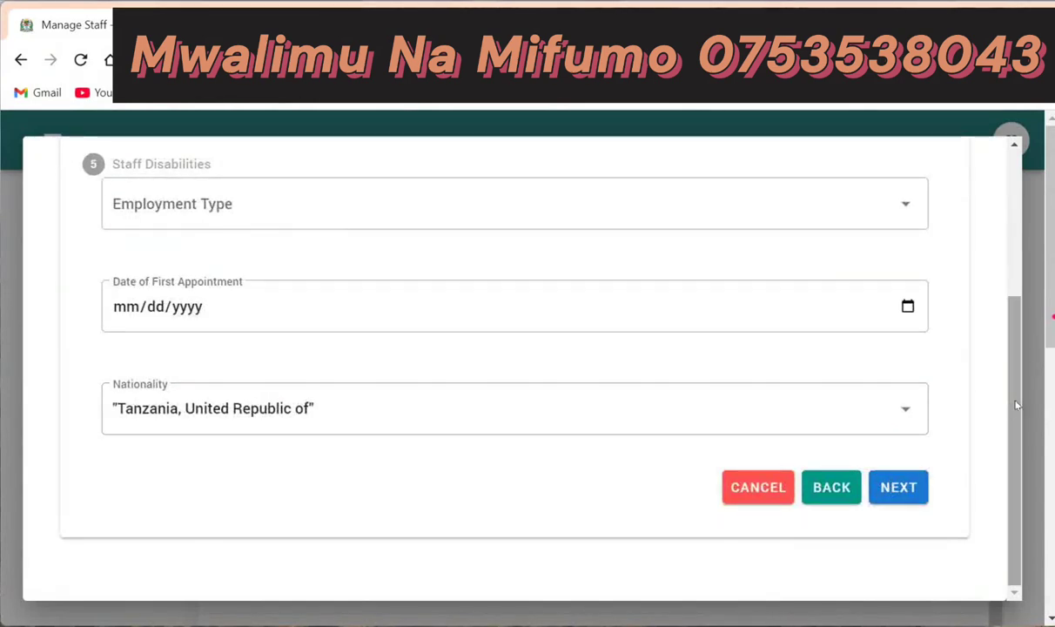
{"action": "scroll", "coordinate": [1020, 311], "scroll_direction": "up", "scroll_amount": 2}
{"action": "scroll", "coordinate": [1020, 311], "scroll_direction": "up", "scroll_amount": 1}
{"action": "scroll", "coordinate": [1018, 318], "scroll_direction": "down", "scroll_amount": 1}
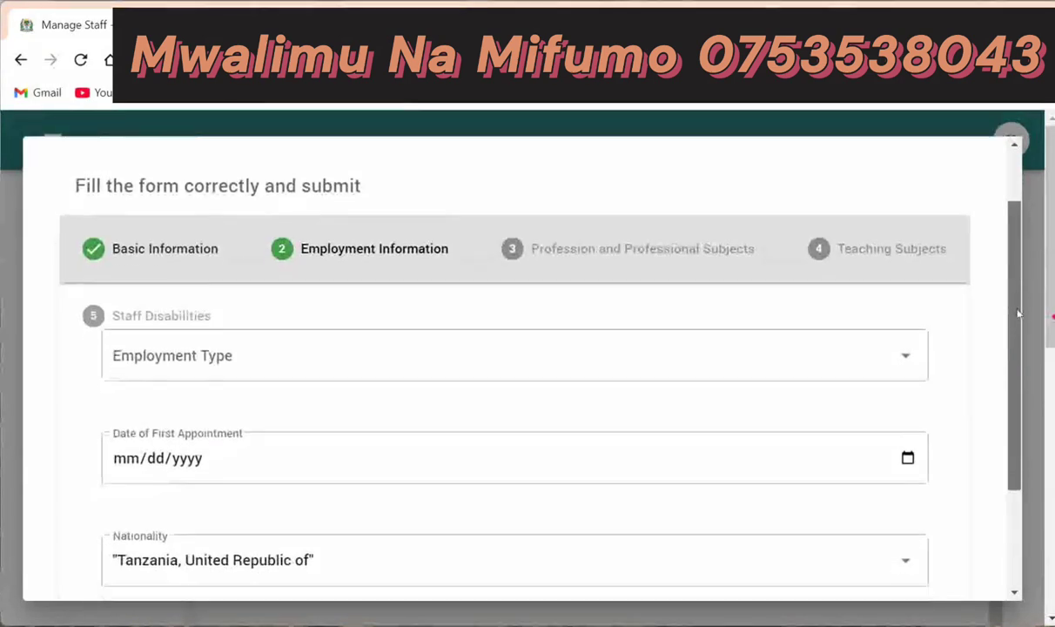
{"action": "left_click", "coordinate": [328, 335]}
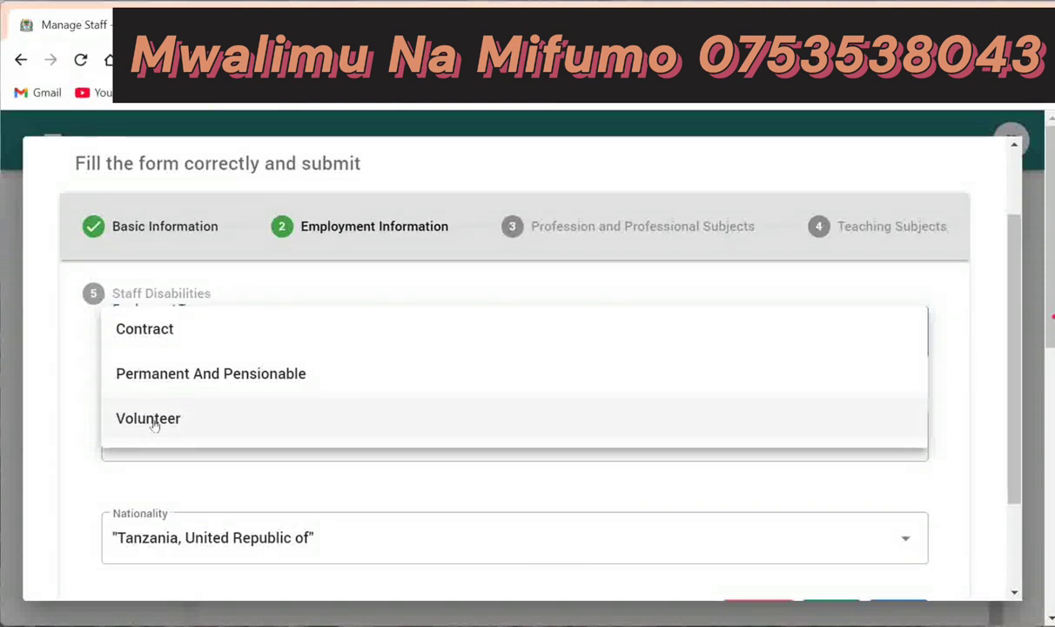
{"action": "left_click", "coordinate": [167, 374]}
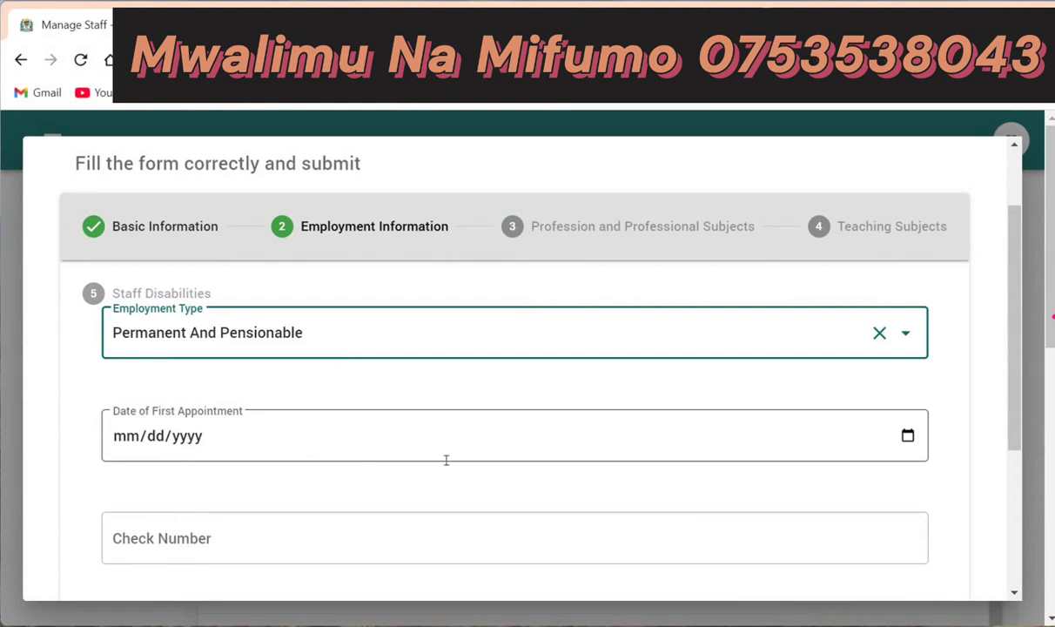
Step: Open the Check Number and TSC Number fields of the employment information for entry
{"action": "left_click", "coordinate": [193, 538]}
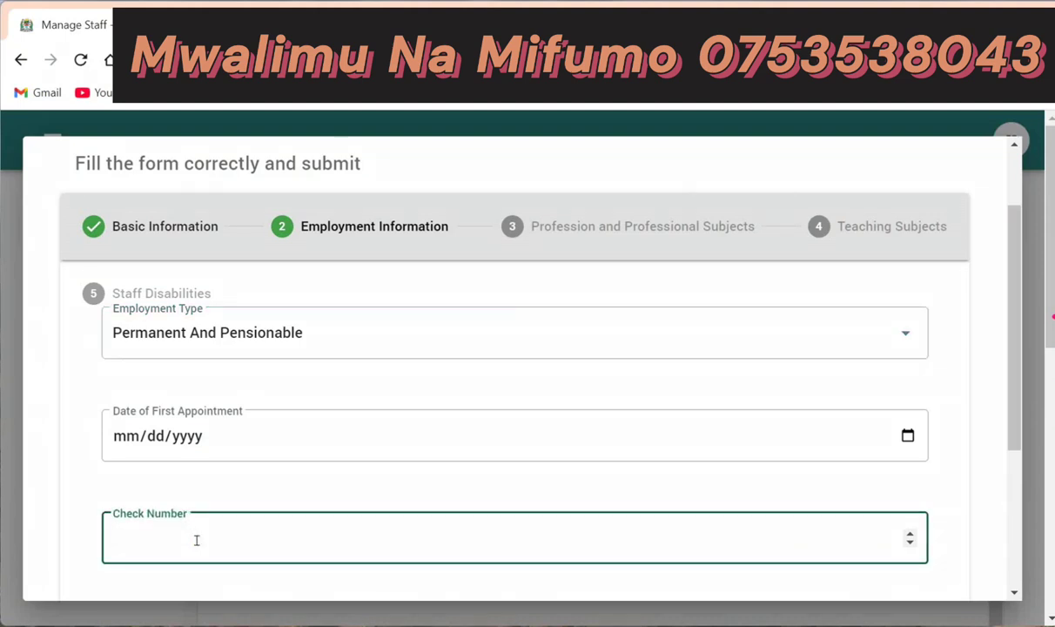
{"action": "left_click", "coordinate": [966, 366]}
{"action": "scroll", "coordinate": [993, 443], "scroll_direction": "down", "scroll_amount": 2}
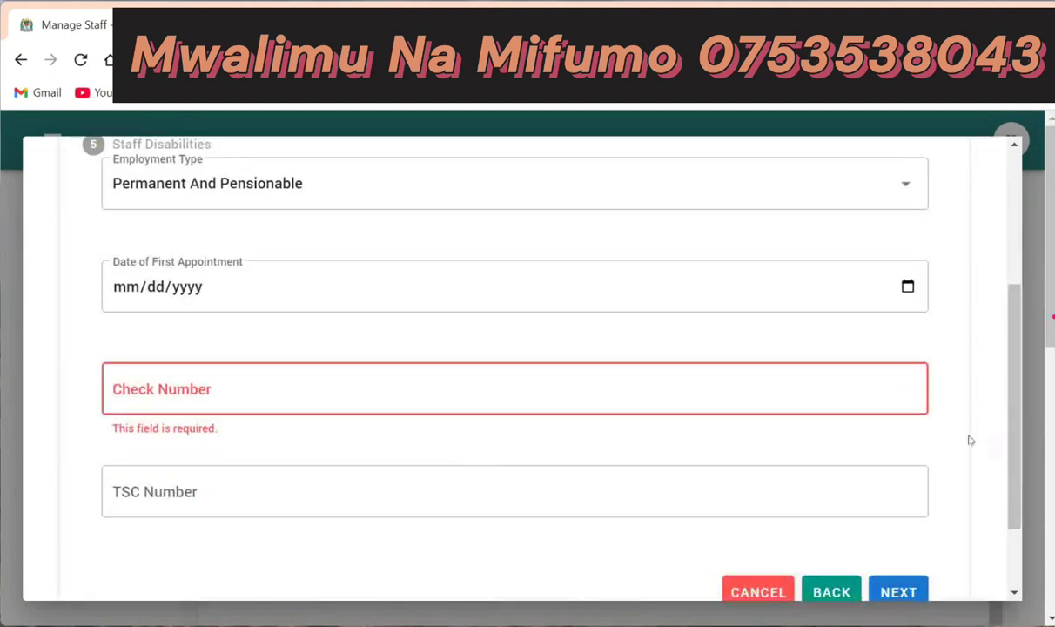
{"action": "left_click", "coordinate": [278, 505]}
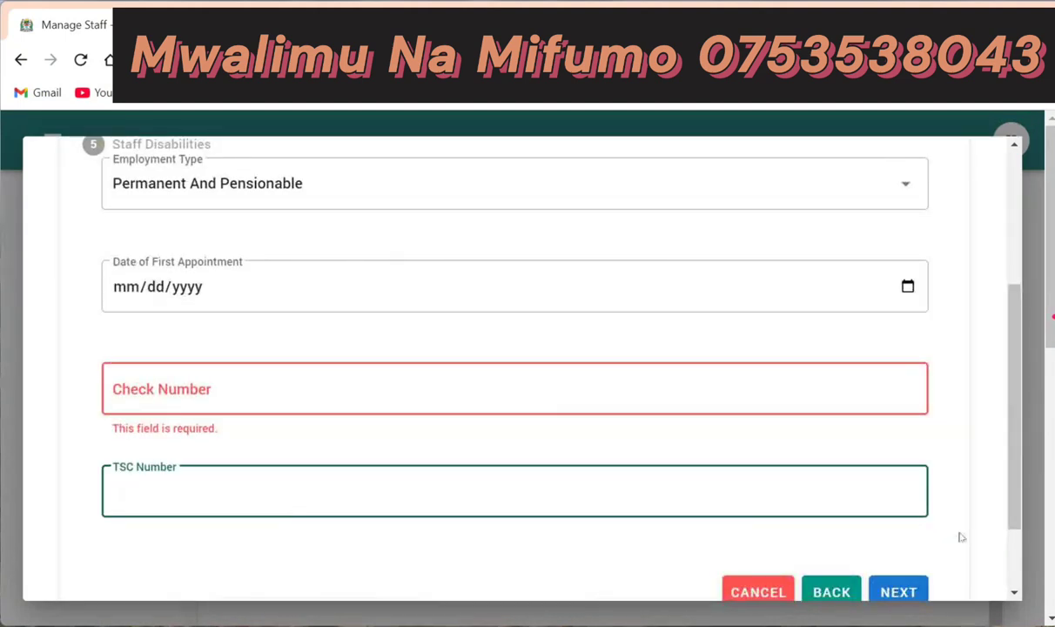
Step: Proceed to the Profession and Professional Subjects stage and set the professional level to Degree
{"action": "left_click", "coordinate": [900, 591]}
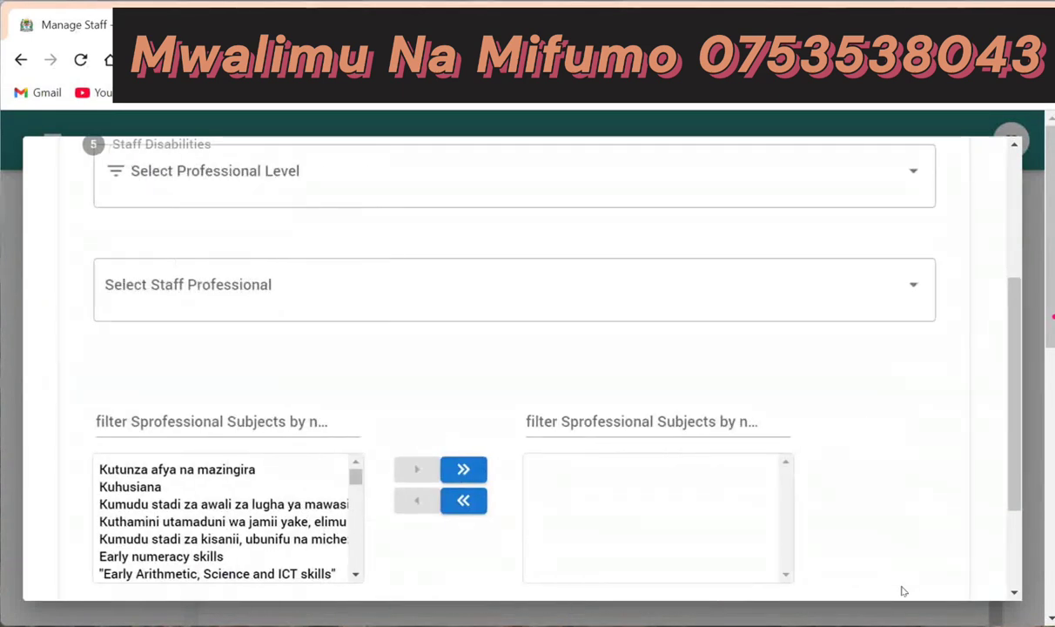
{"action": "left_click_drag", "start_coordinate": [1017, 380], "coordinate": [1008, 297]}
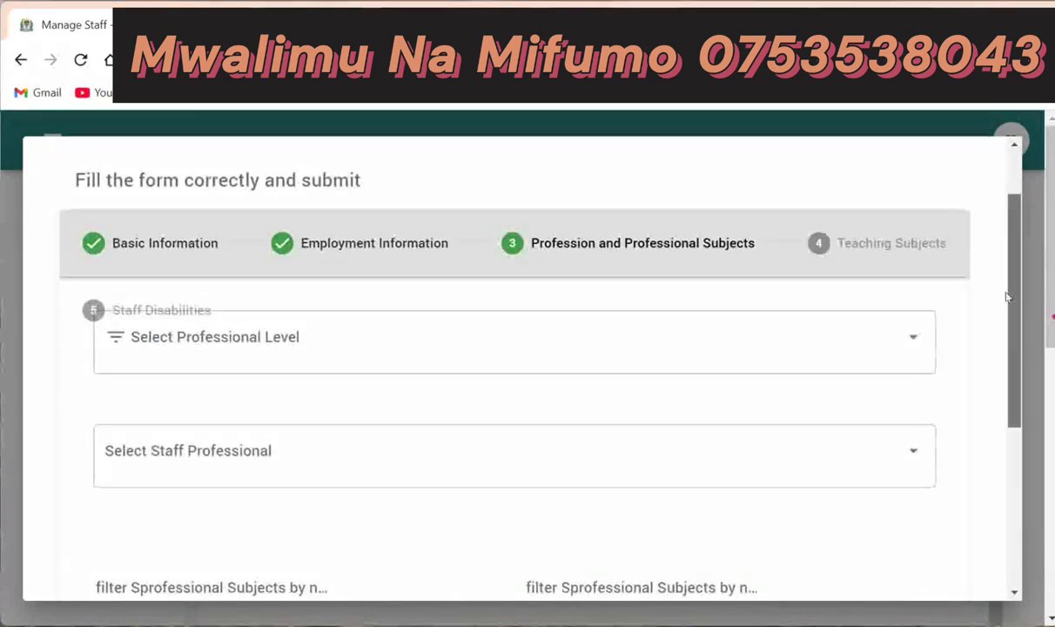
{"action": "left_click", "coordinate": [250, 353]}
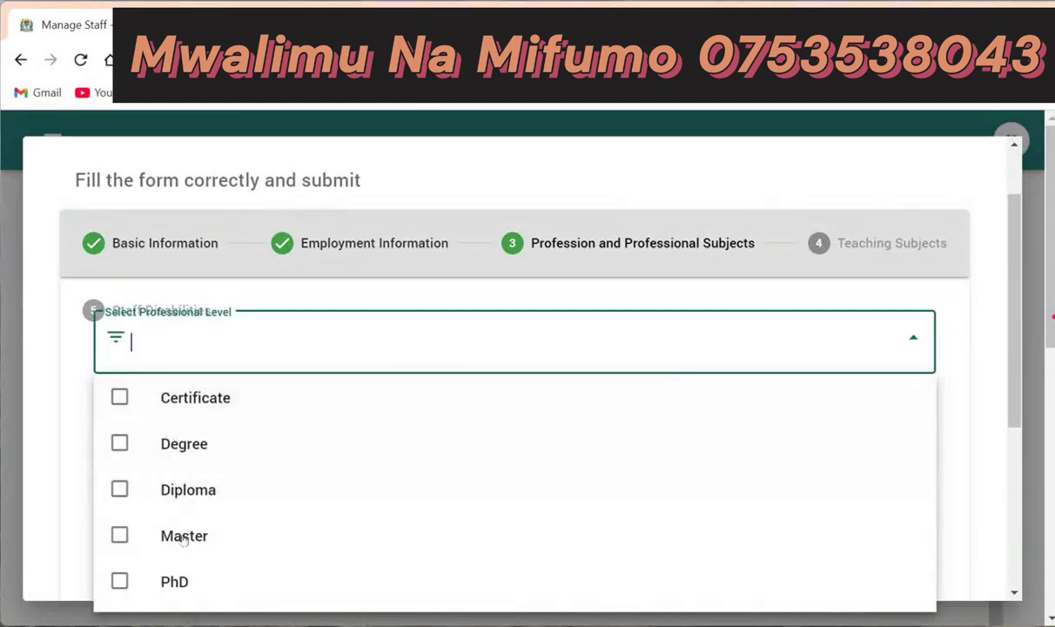
{"action": "left_click", "coordinate": [972, 375]}
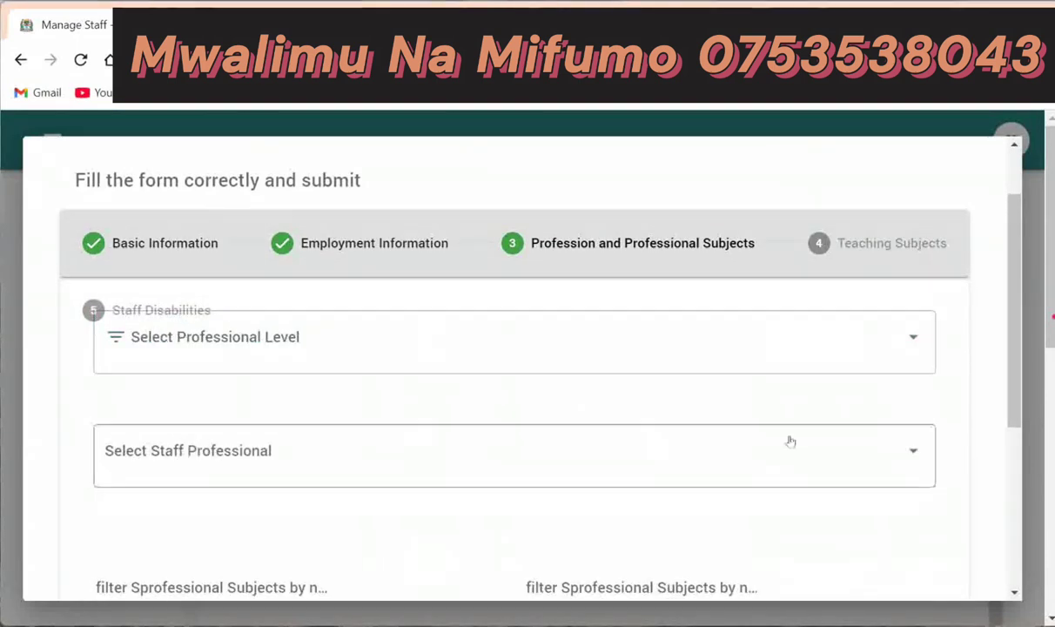
{"action": "scroll", "coordinate": [1020, 320], "scroll_direction": "down", "scroll_amount": 2}
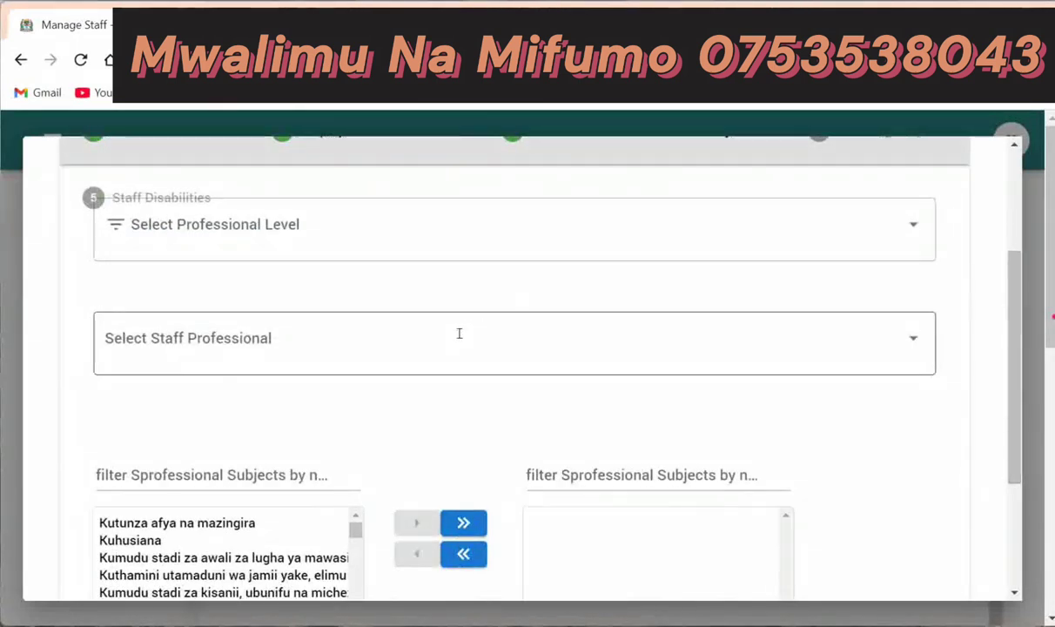
{"action": "left_click", "coordinate": [436, 348]}
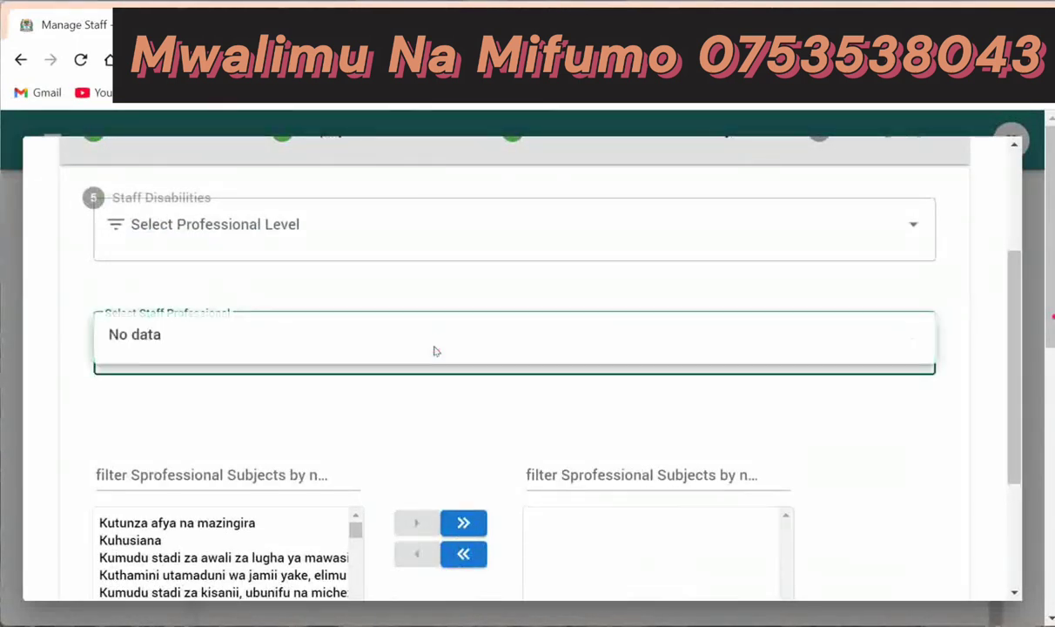
{"action": "left_click", "coordinate": [249, 225]}
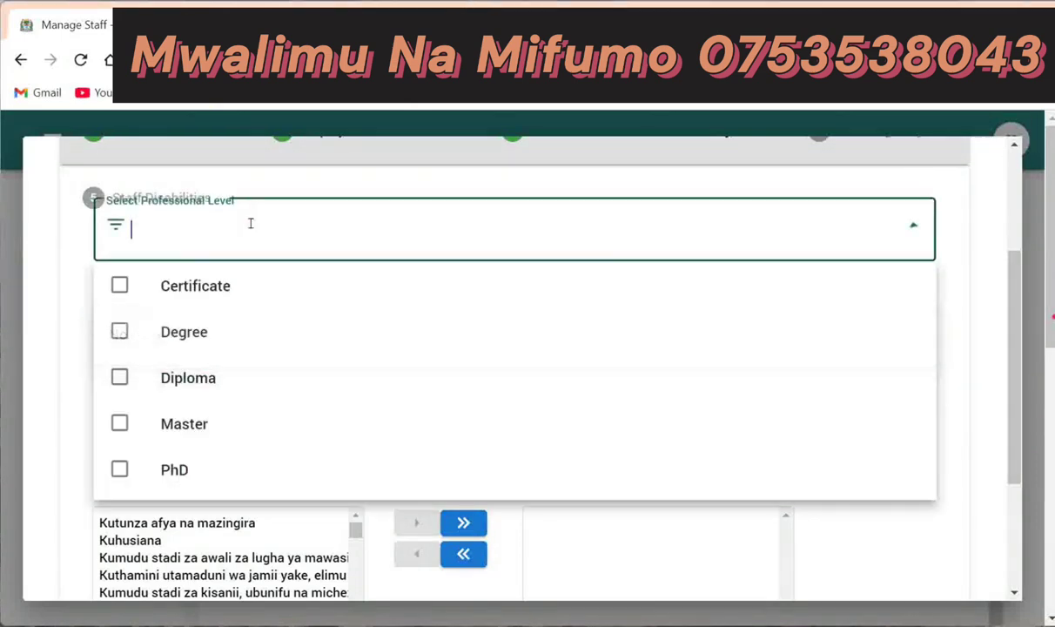
{"action": "left_click", "coordinate": [119, 332]}
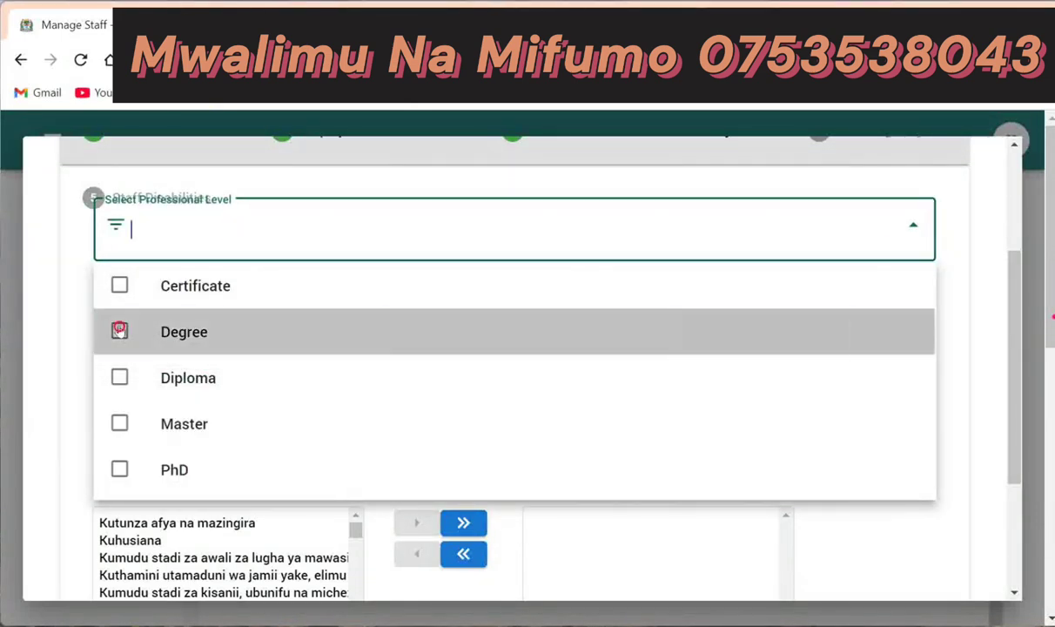
{"action": "left_click", "coordinate": [949, 300]}
Step: Set the staff member's profession to Bachelor Degree of Arts with Education
{"action": "left_click", "coordinate": [206, 322]}
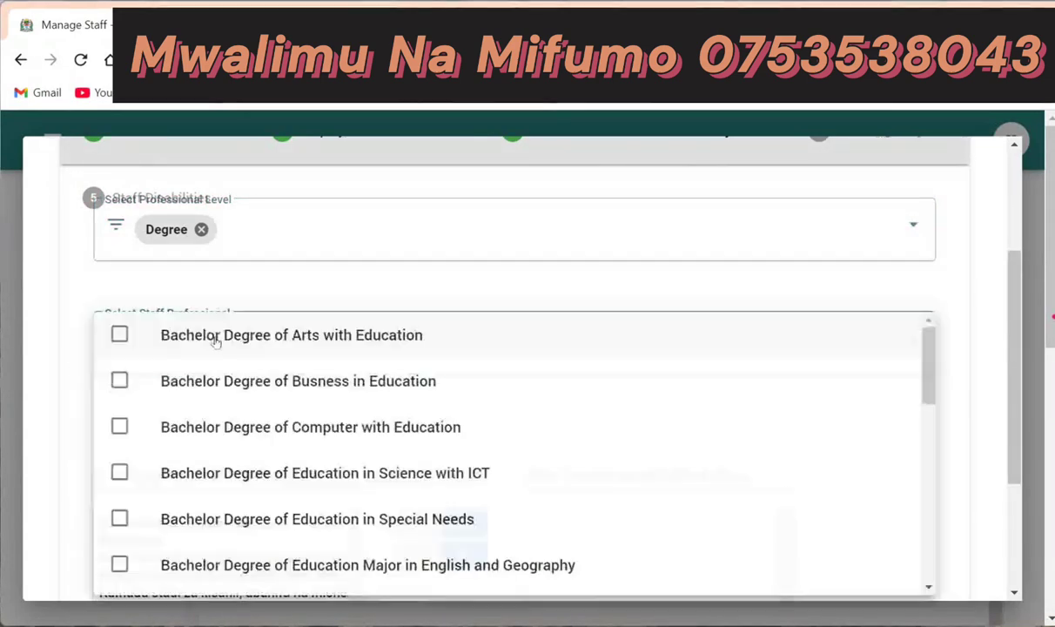
{"action": "left_click", "coordinate": [280, 335]}
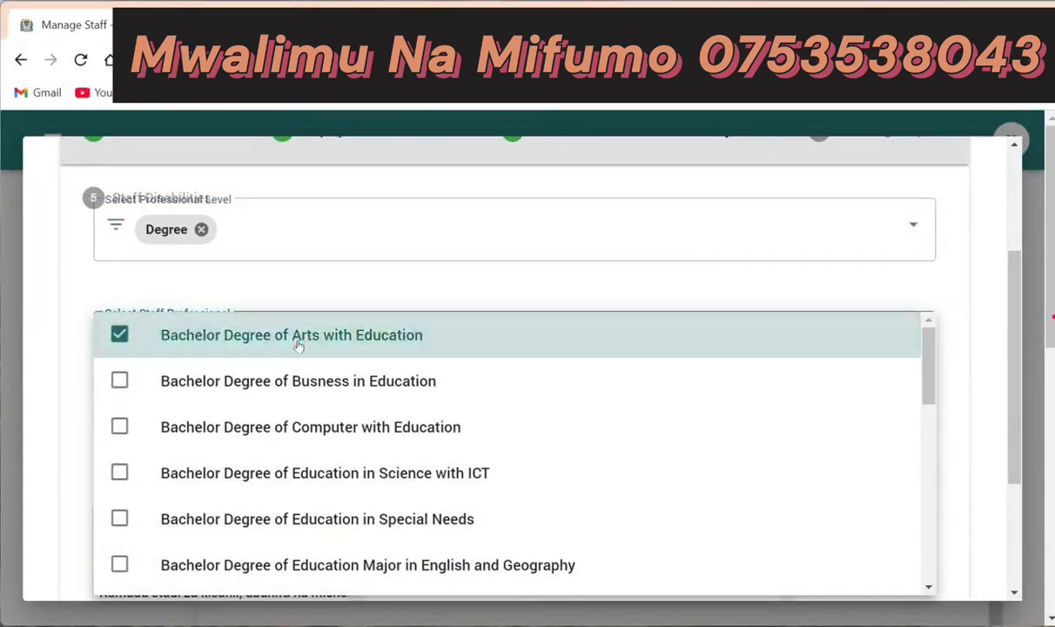
{"action": "left_click", "coordinate": [974, 320]}
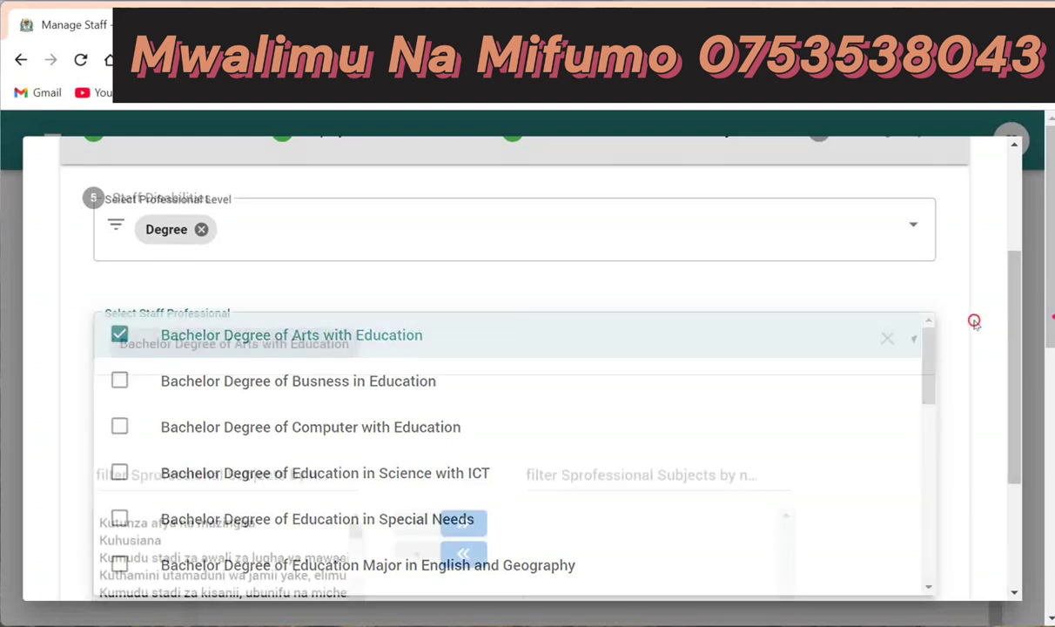
Step: Filter the available professional subjects by KISWA and assign Kiswahili to the staff member
{"action": "left_click", "coordinate": [238, 475]}
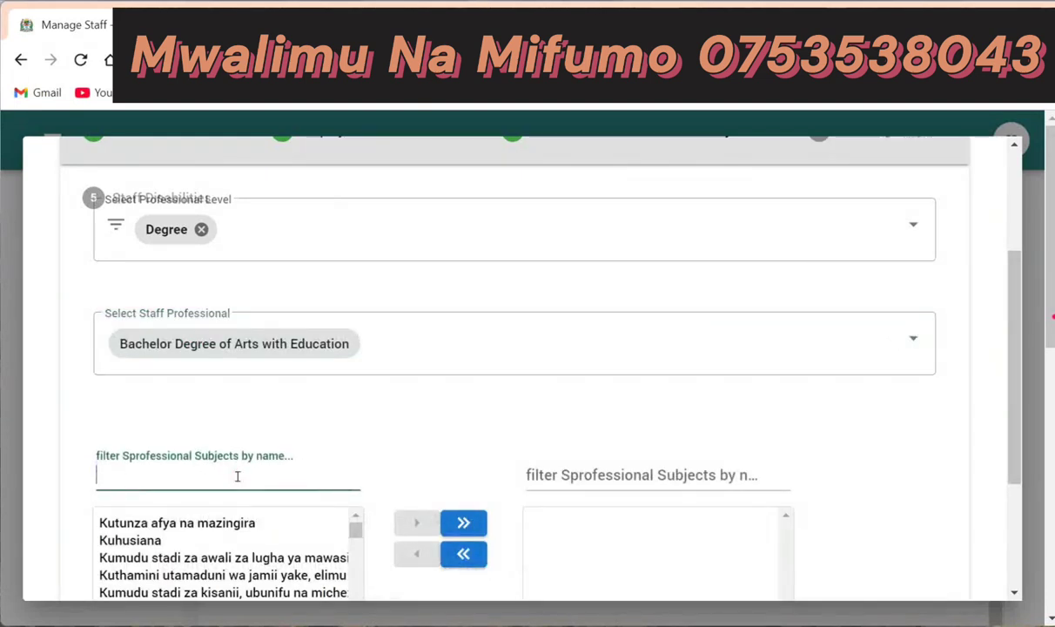
{"action": "type", "text": "KI"}
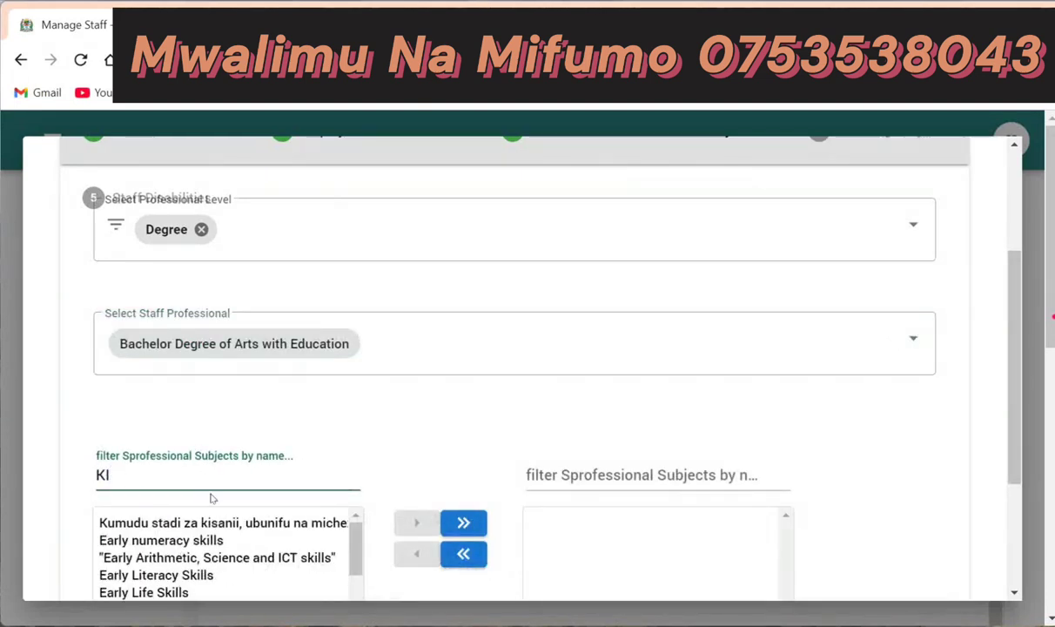
{"action": "type", "text": "SWA"}
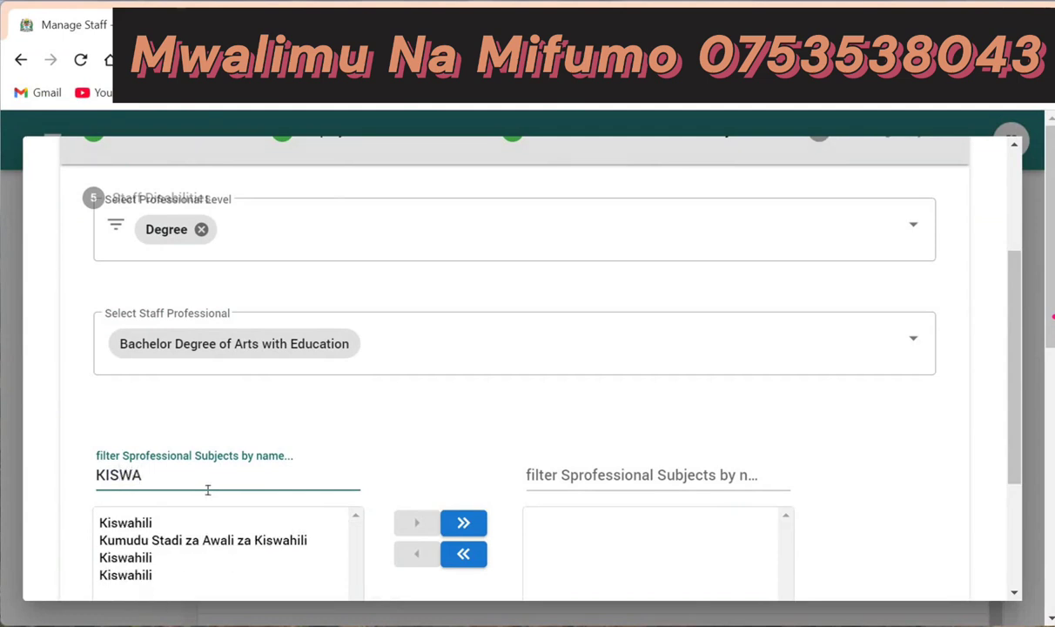
{"action": "left_click", "coordinate": [147, 523]}
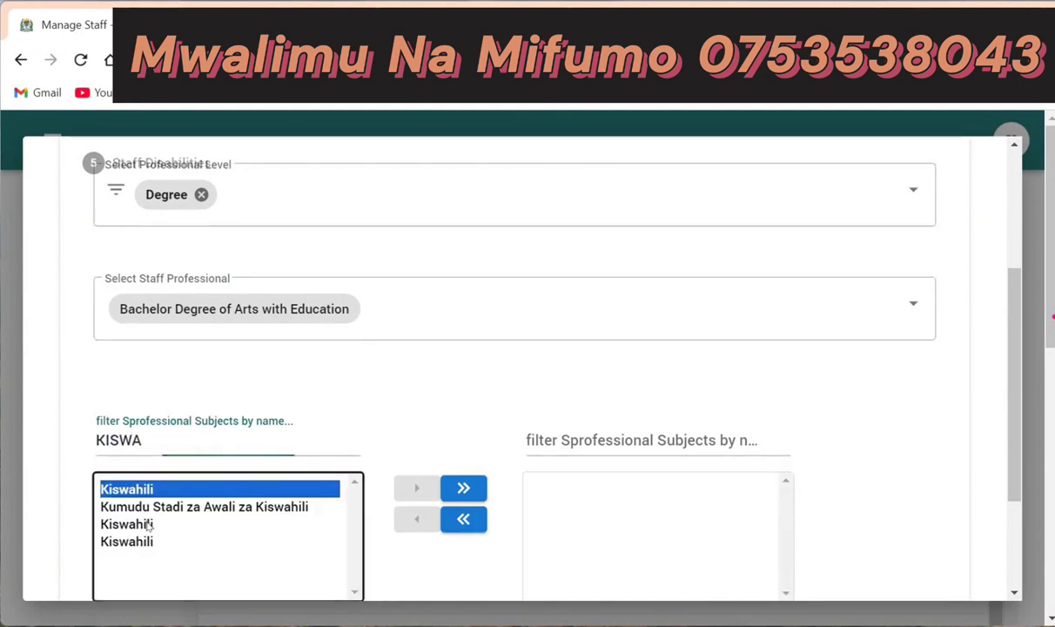
{"action": "left_click", "coordinate": [418, 490]}
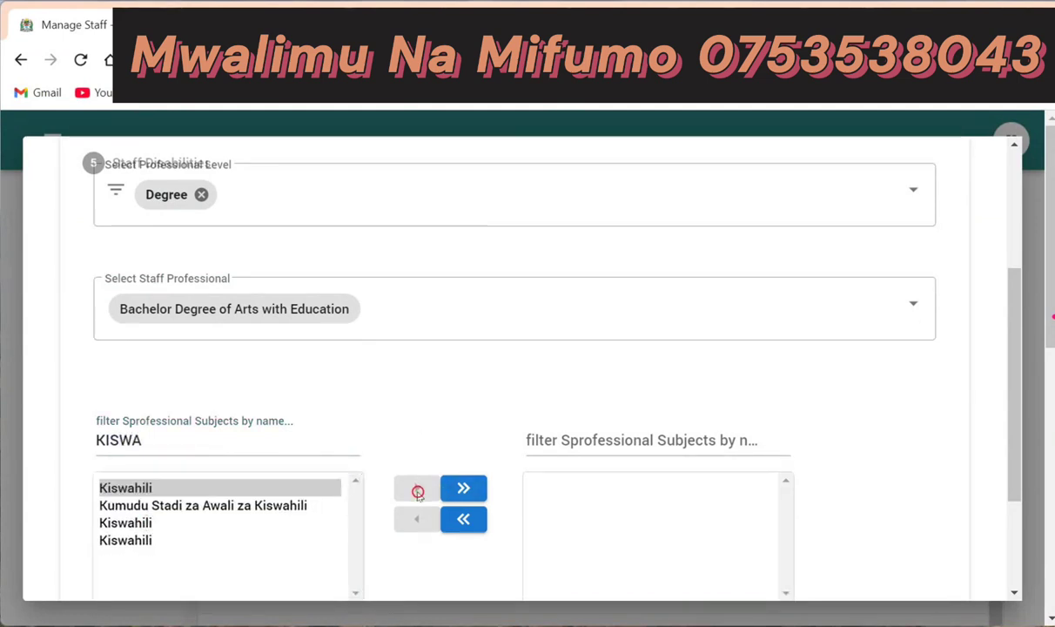
{"action": "left_click", "coordinate": [180, 488]}
{"action": "left_click", "coordinate": [402, 489]}
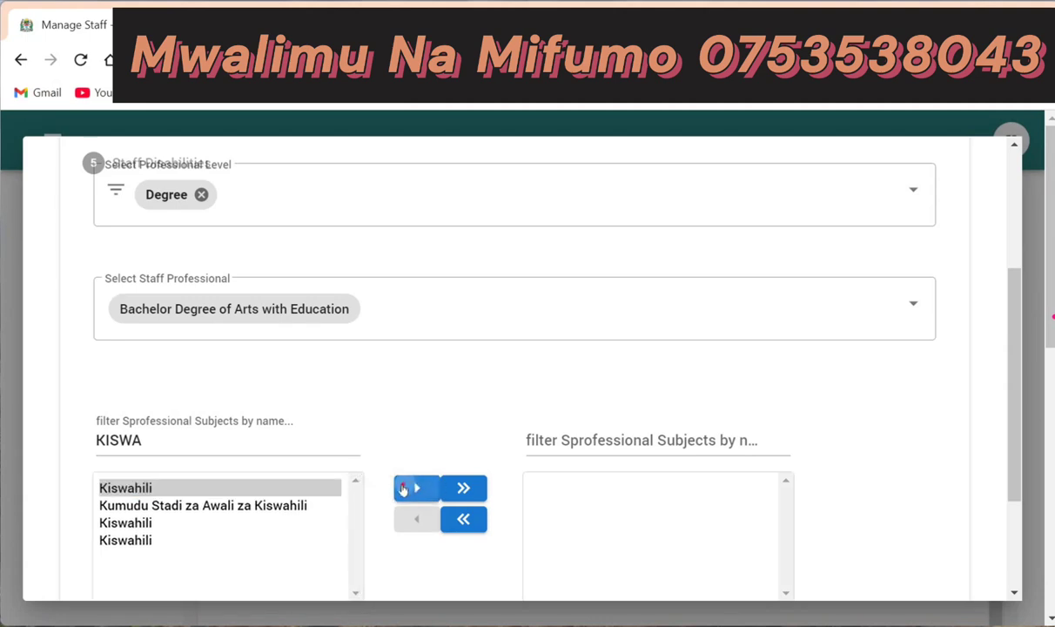
Step: Filter the available professional subjects by HIST and assign History to the staff member
{"action": "left_click", "coordinate": [154, 439]}
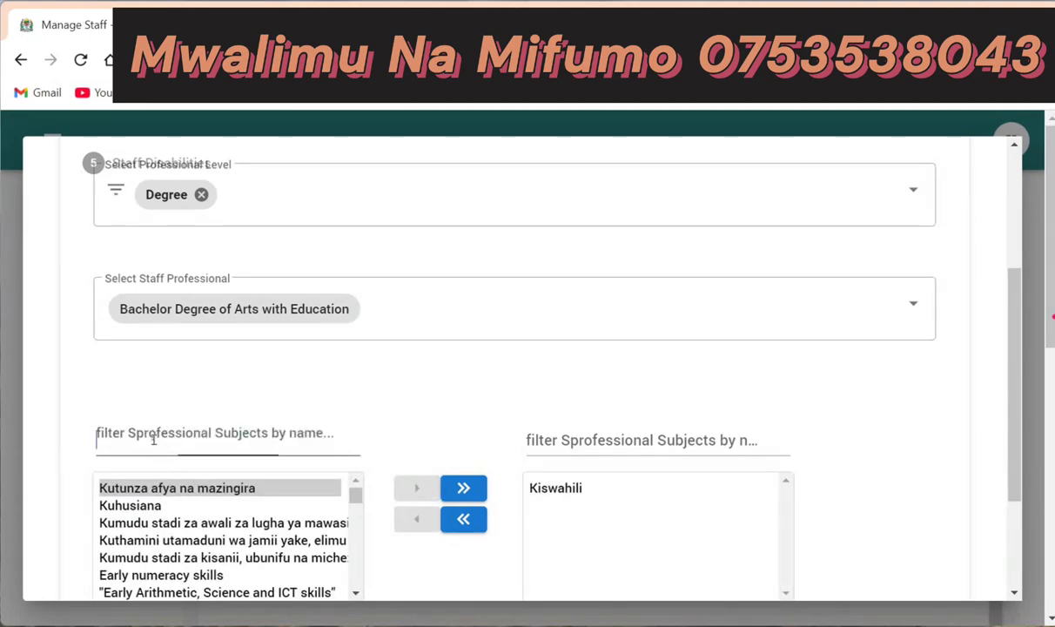
{"action": "type", "text": "HIS"}
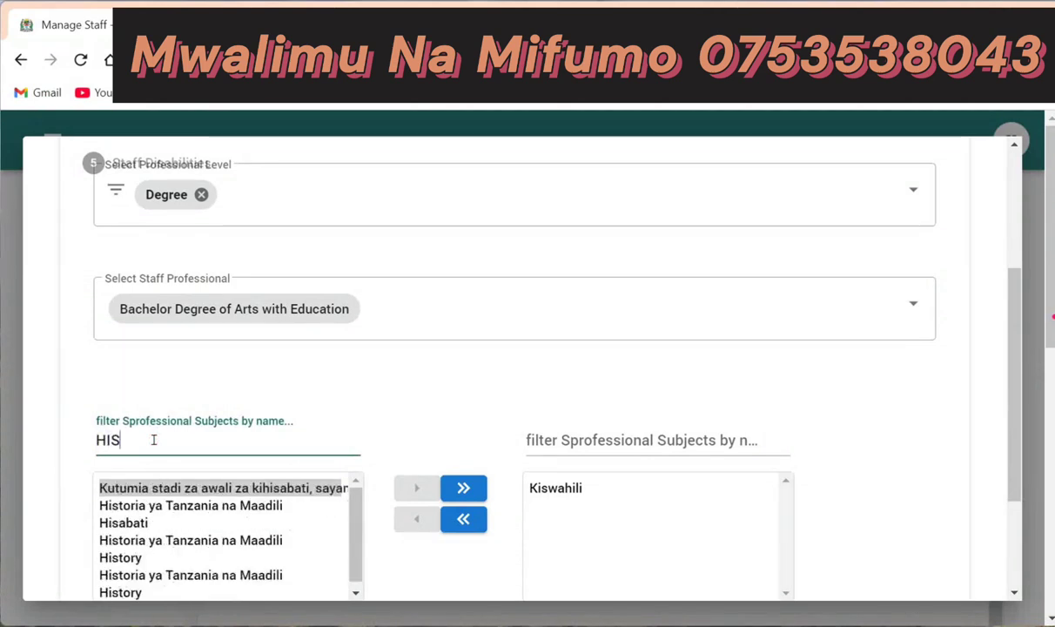
{"action": "type", "text": "T"}
{"action": "left_click", "coordinate": [131, 525]}
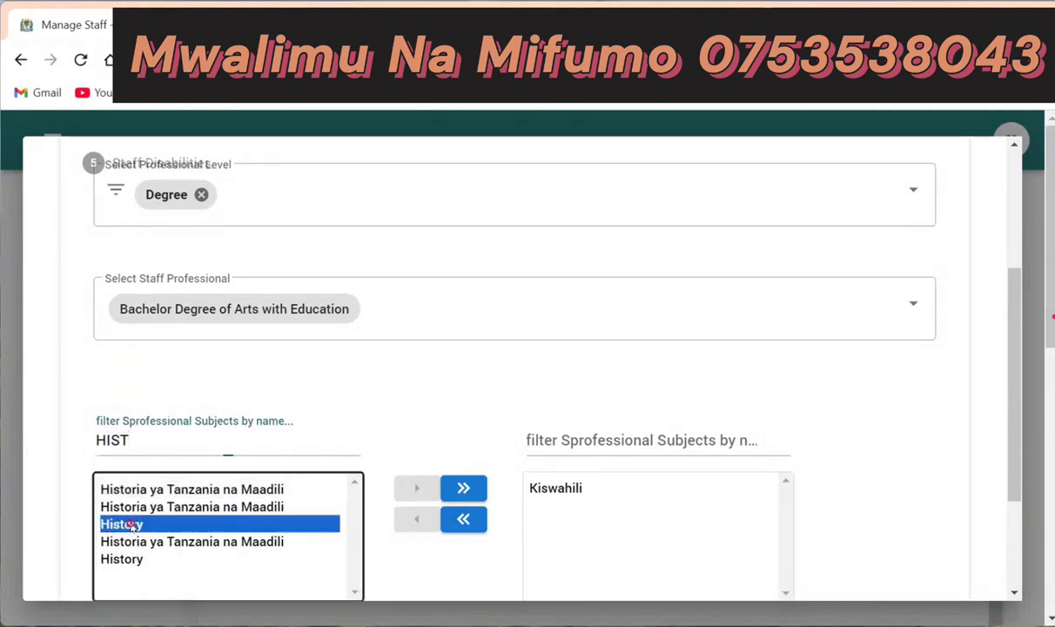
{"action": "left_click", "coordinate": [413, 490]}
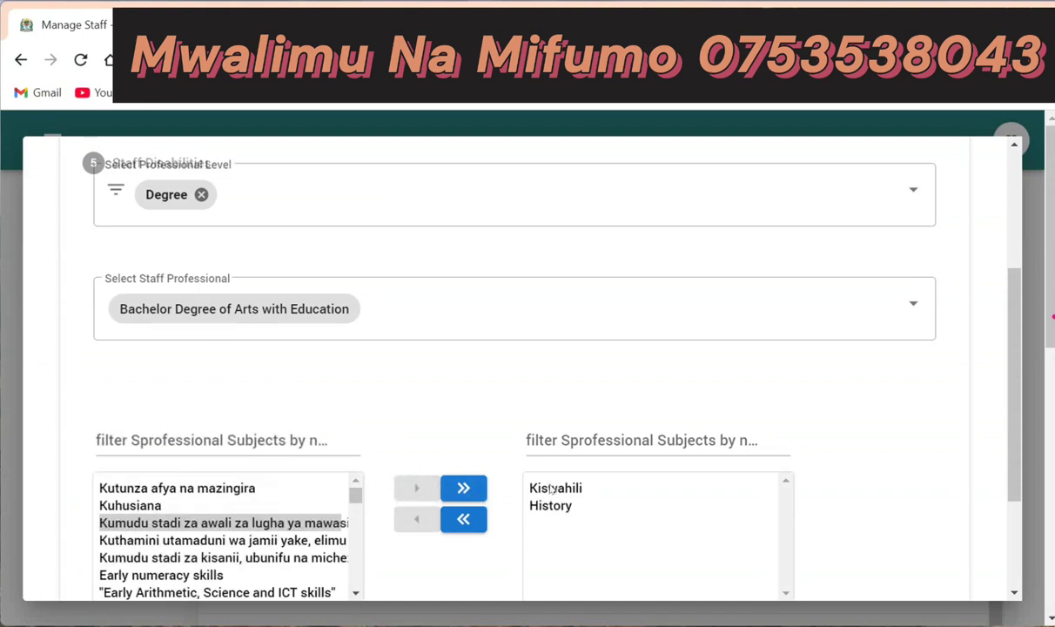
Step: Proceed to the Teaching Subjects stage and select Kiswahili and History as teaching subjects, toggling History once more
{"action": "scroll", "coordinate": [964, 414], "scroll_direction": "down", "scroll_amount": 2}
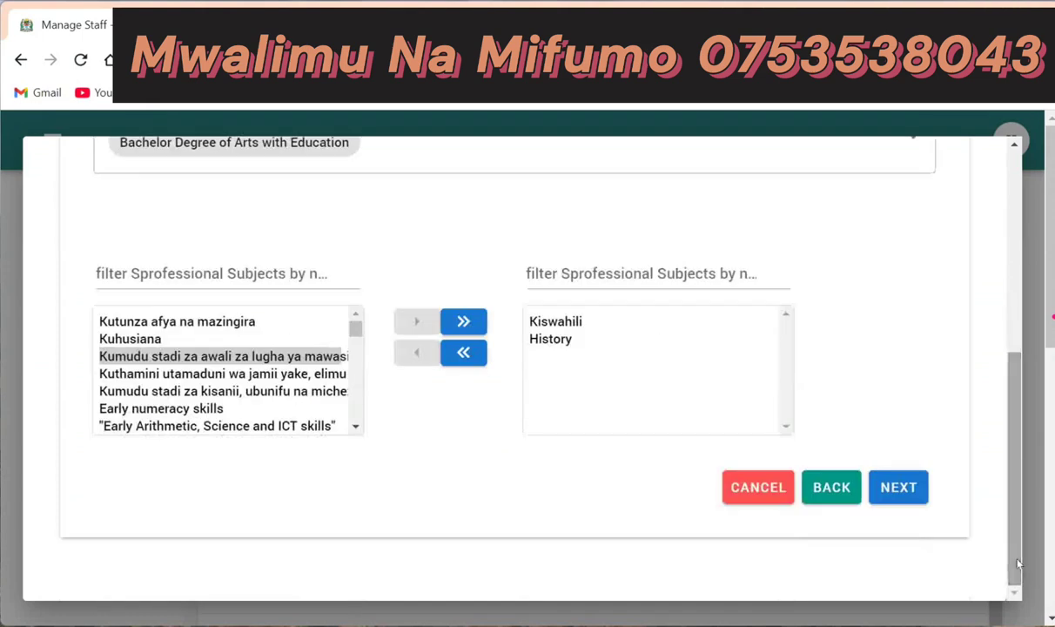
{"action": "left_click", "coordinate": [897, 490]}
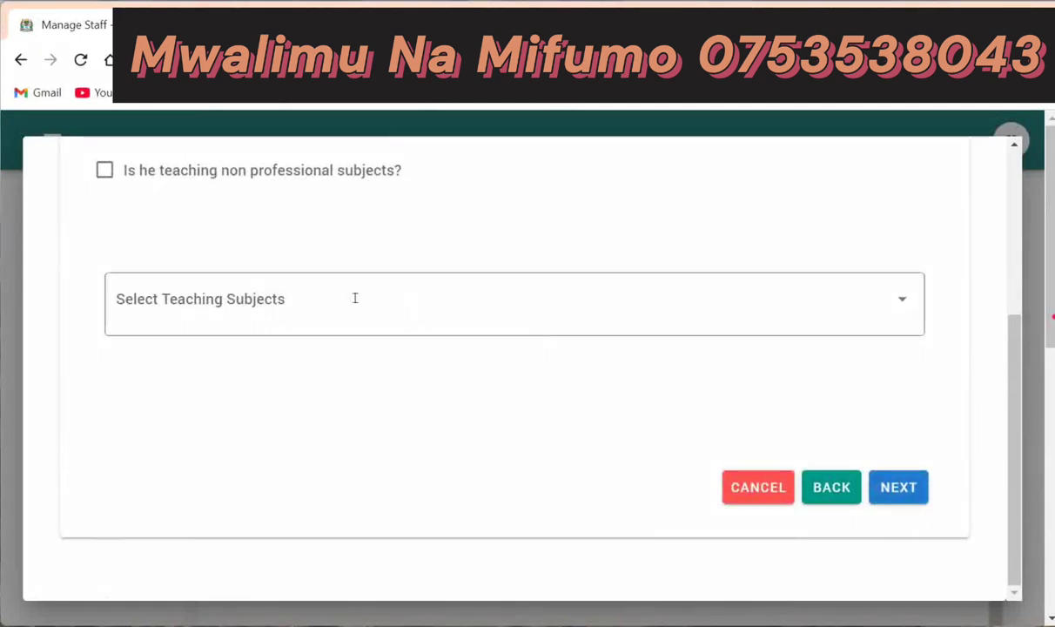
{"action": "left_click", "coordinate": [148, 300]}
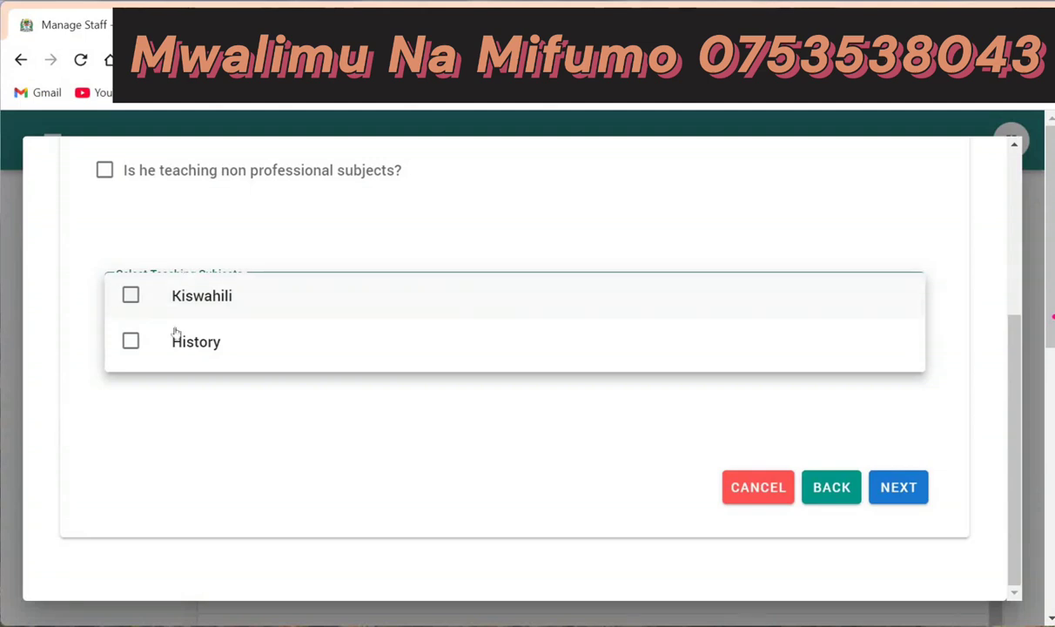
{"action": "left_click", "coordinate": [131, 296]}
{"action": "left_click", "coordinate": [132, 344]}
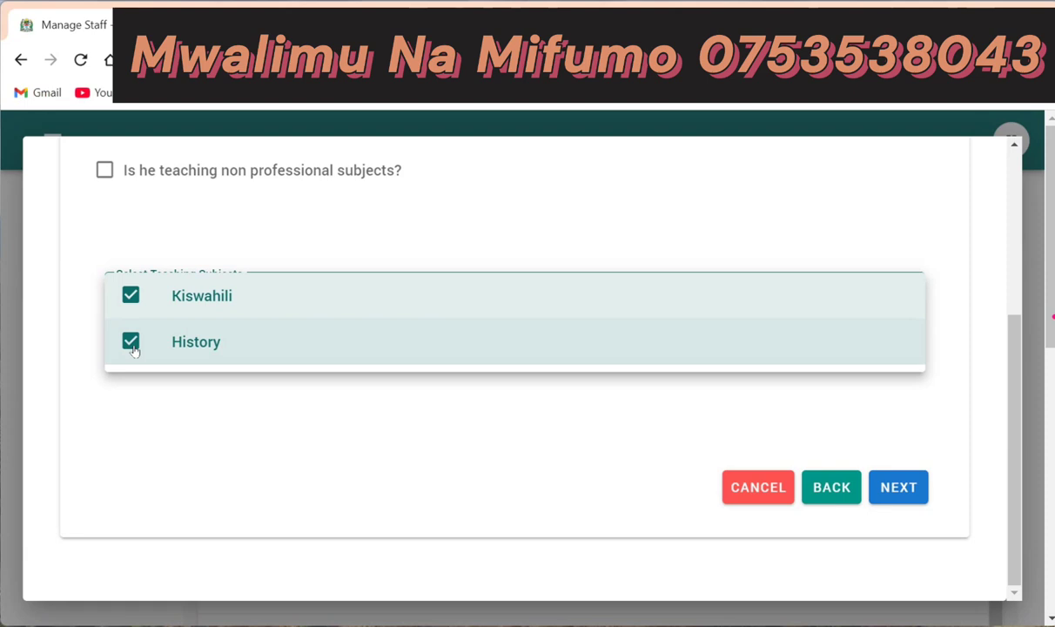
{"action": "left_click", "coordinate": [130, 342]}
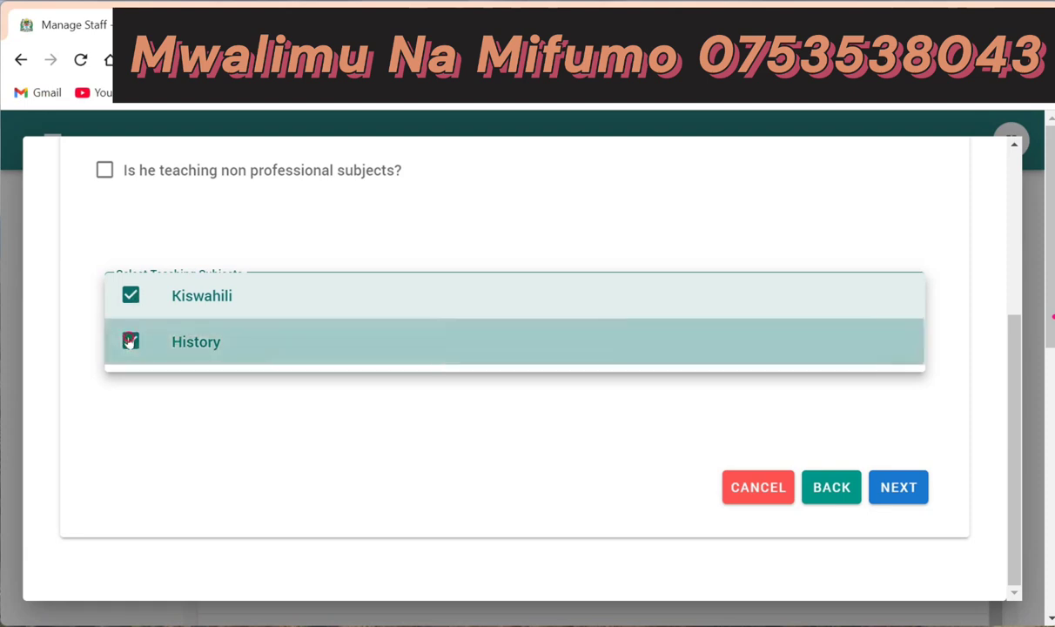
Step: Proceed to the Staff Disabilities stage and assign Blind and Mental Disability to the staff member
{"action": "left_click", "coordinate": [903, 487]}
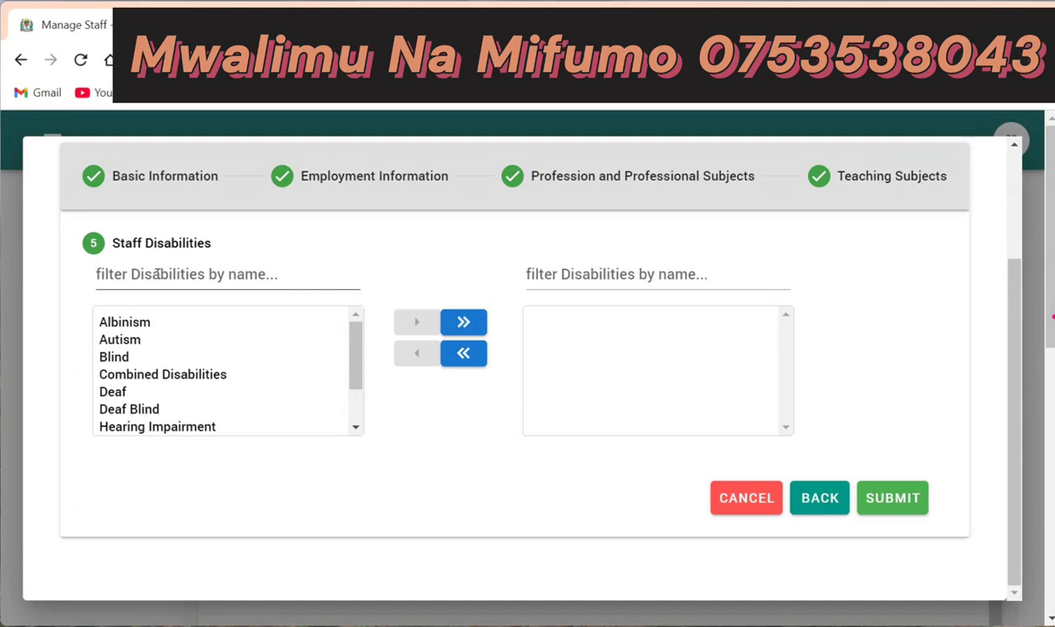
{"action": "left_click", "coordinate": [118, 358]}
{"action": "left_click", "coordinate": [414, 322]}
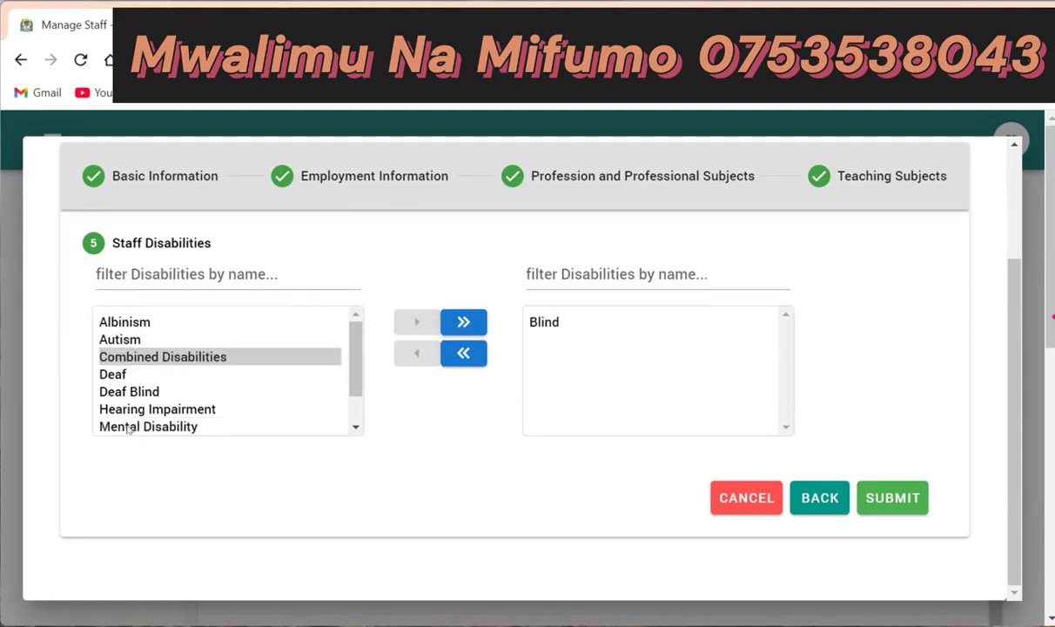
{"action": "left_click", "coordinate": [128, 427]}
{"action": "left_click", "coordinate": [413, 320]}
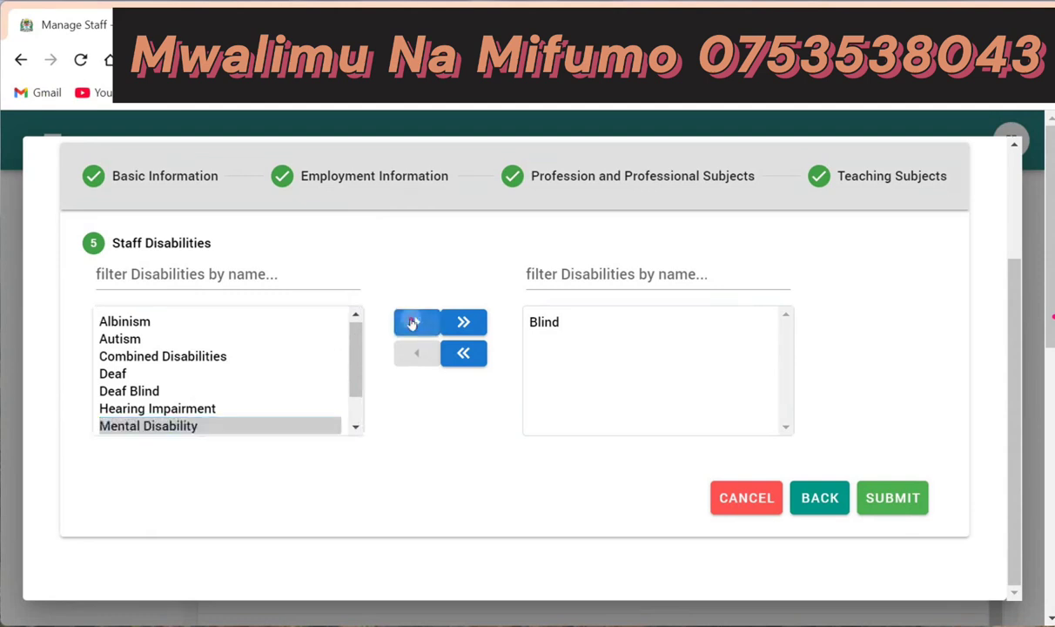
Step: Remove Blind and Mental Disability from the staff member's assigned disabilities
{"action": "left_click", "coordinate": [546, 323]}
{"action": "left_click", "coordinate": [417, 353]}
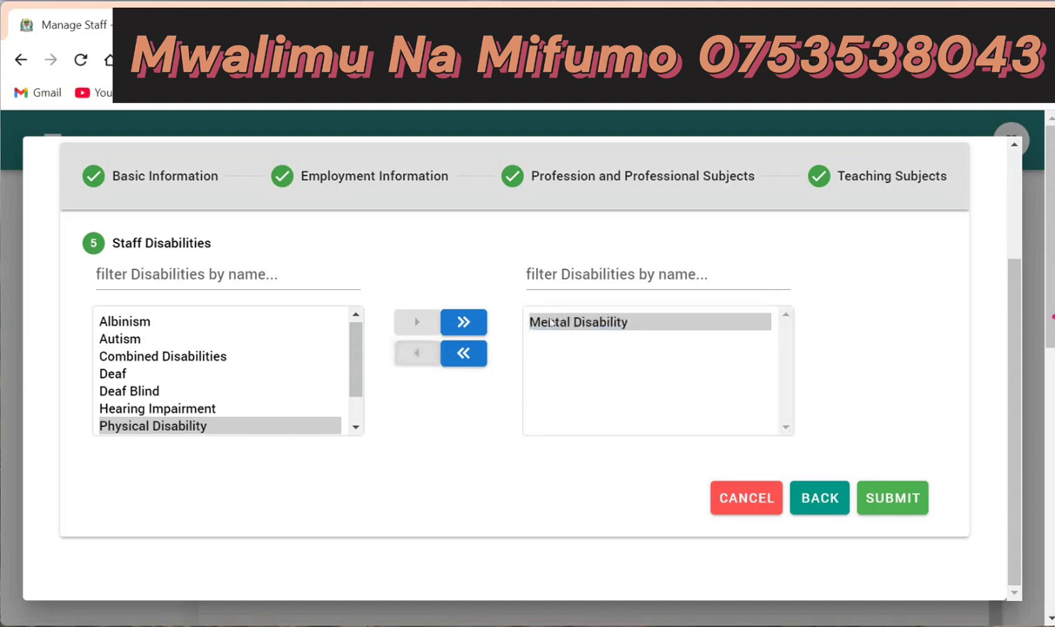
{"action": "left_click", "coordinate": [551, 322]}
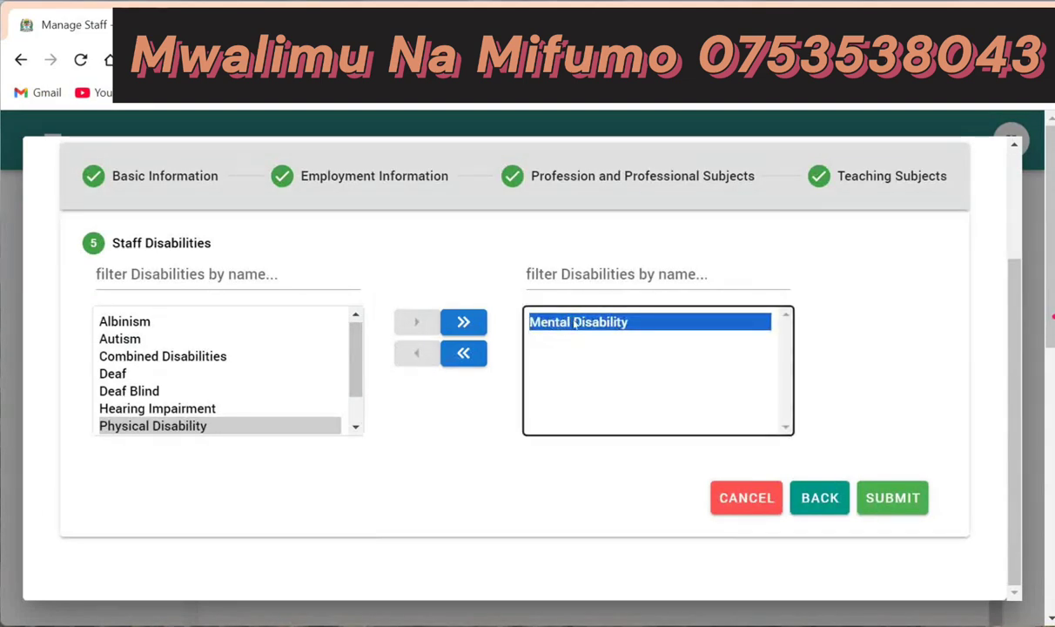
{"action": "left_click", "coordinate": [419, 353]}
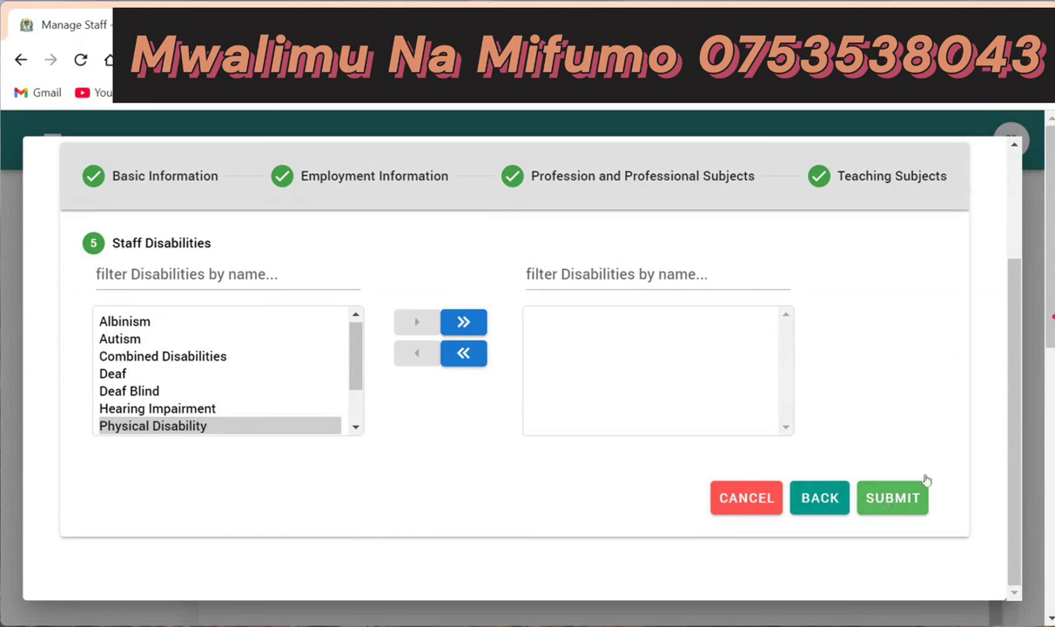
Step: Close the staff registration form without submitting it and open the staff Attendance section
{"action": "scroll", "coordinate": [961, 348], "scroll_direction": "up", "scroll_amount": 3}
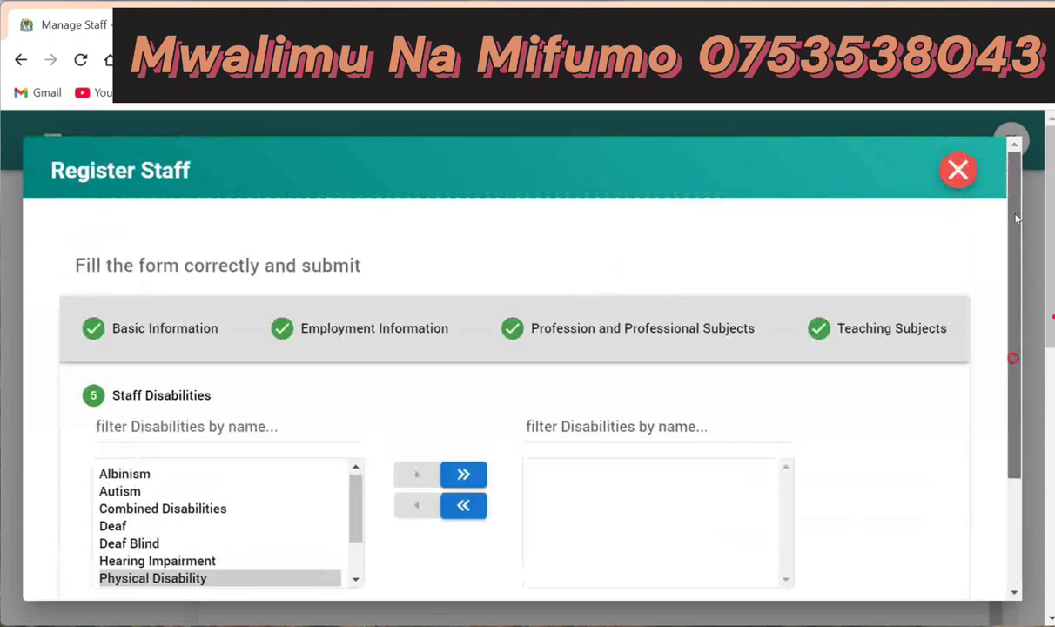
{"action": "left_click", "coordinate": [956, 171]}
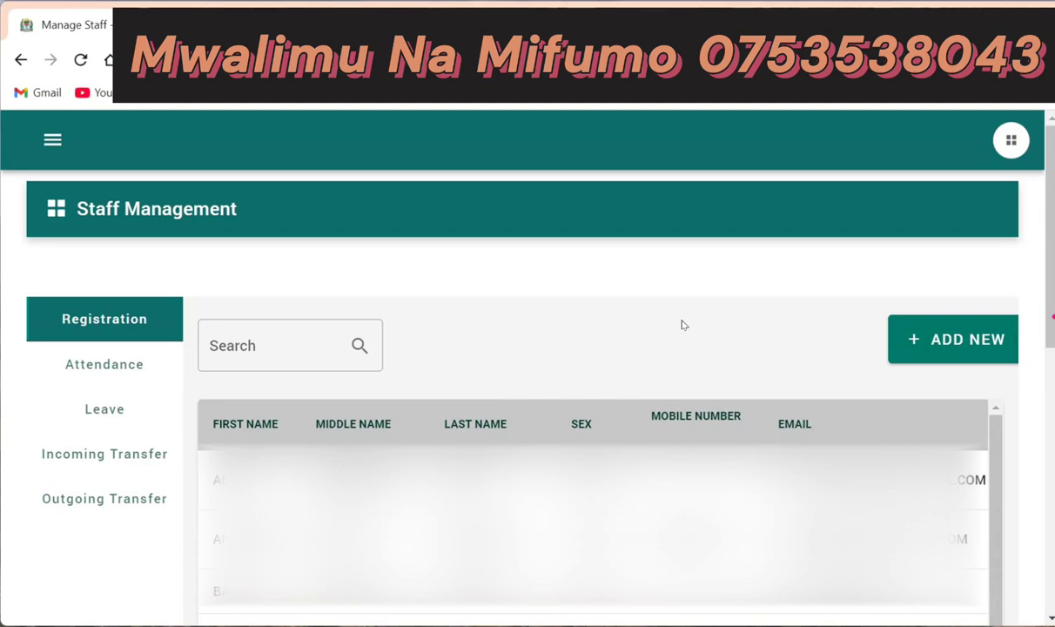
{"action": "left_click", "coordinate": [108, 364]}
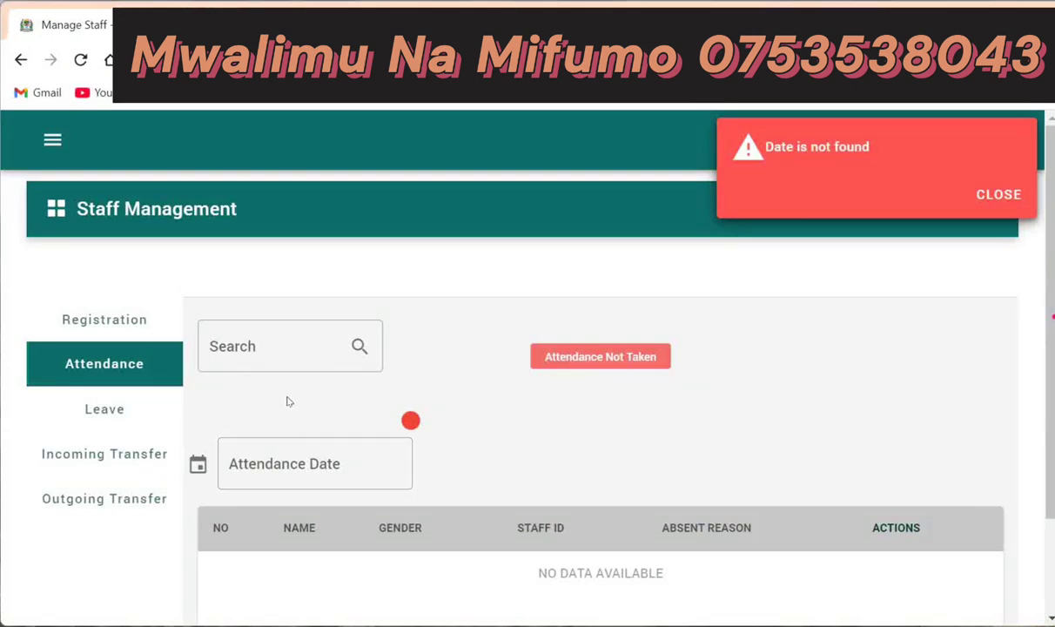
Step: Set the attendance date to 2025-03-05 and review the staff attendance list through to its last entry
{"action": "left_click", "coordinate": [297, 468]}
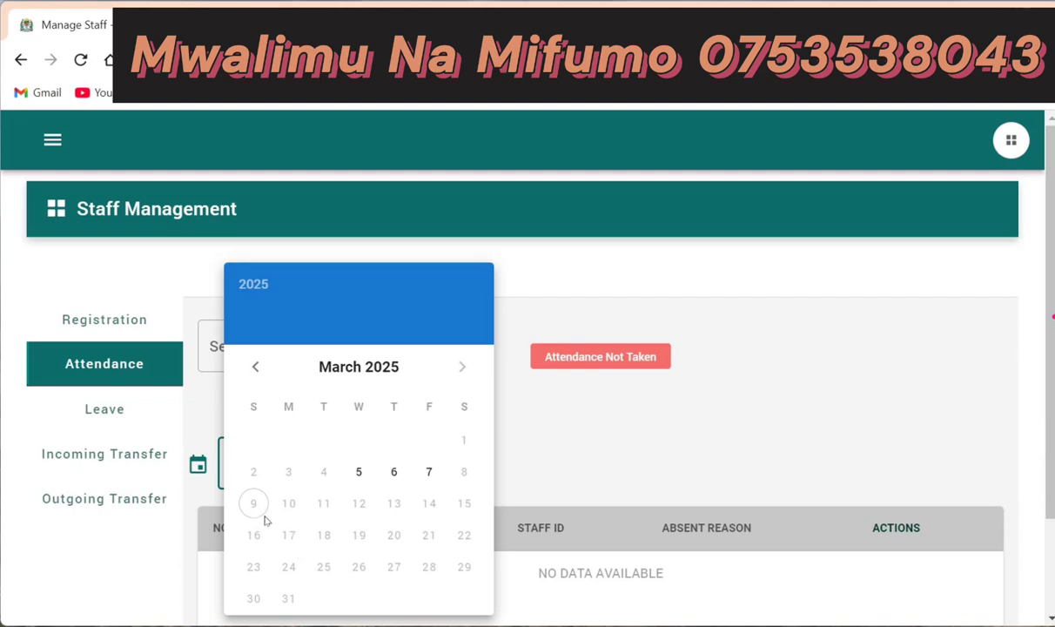
{"action": "left_click", "coordinate": [358, 472]}
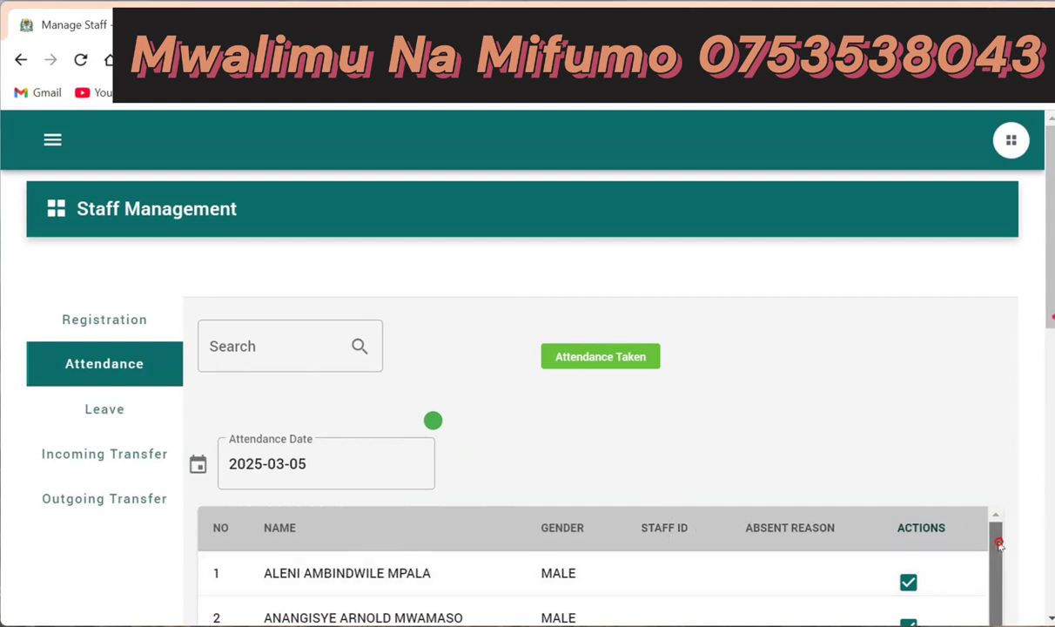
{"action": "mouse_move", "coordinate": [999, 544]}
{"action": "left_mouse_down"}
{"action": "mouse_move", "coordinate": [998, 563]}
{"action": "mouse_move", "coordinate": [998, 534]}
{"action": "mouse_move", "coordinate": [996, 600]}
{"action": "mouse_move", "coordinate": [978, 626]}
{"action": "mouse_move", "coordinate": [986, 556]}
{"action": "mouse_move", "coordinate": [977, 547]}
{"action": "mouse_move", "coordinate": [980, 626]}
{"action": "mouse_move", "coordinate": [997, 549]}
{"action": "left_mouse_up"}
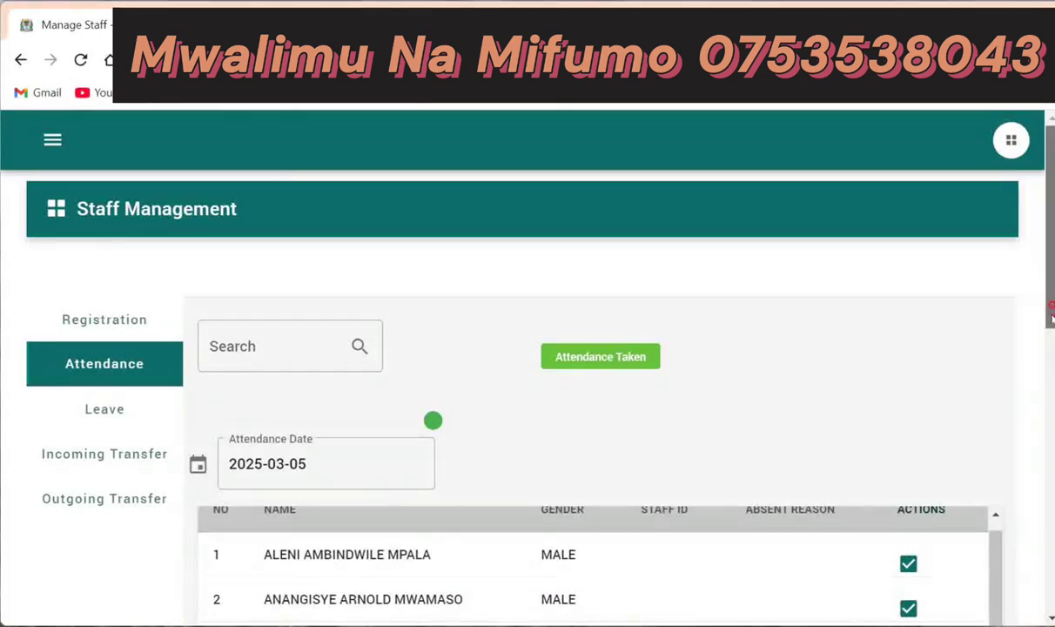
{"action": "left_click_drag", "start_coordinate": [1052, 319], "coordinate": [1019, 621]}
{"action": "left_click", "coordinate": [997, 529]}
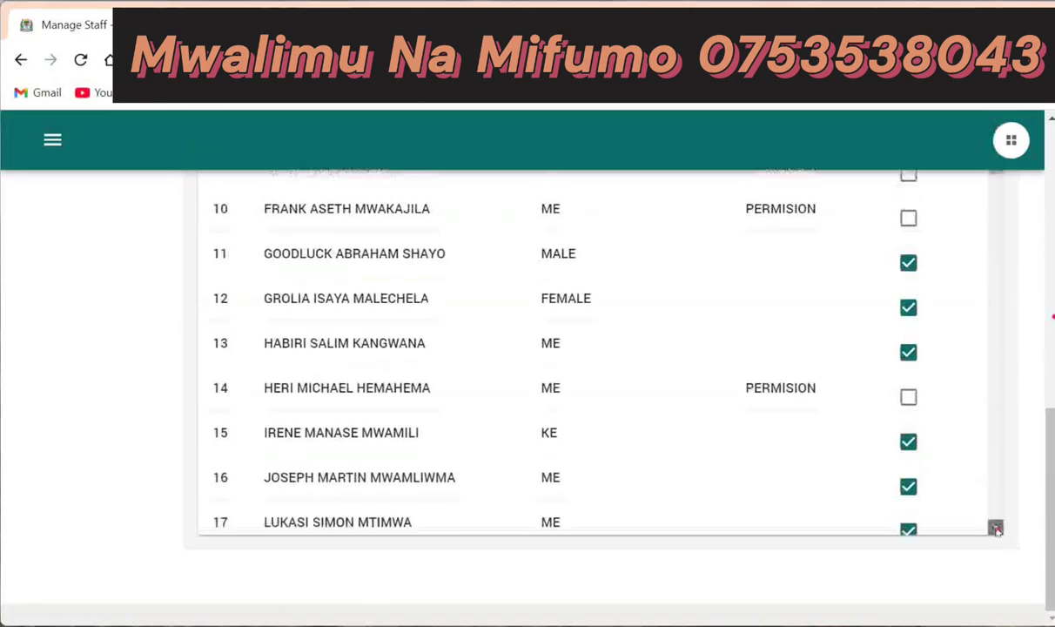
{"action": "left_click_drag", "start_coordinate": [997, 529], "coordinate": [996, 529]}
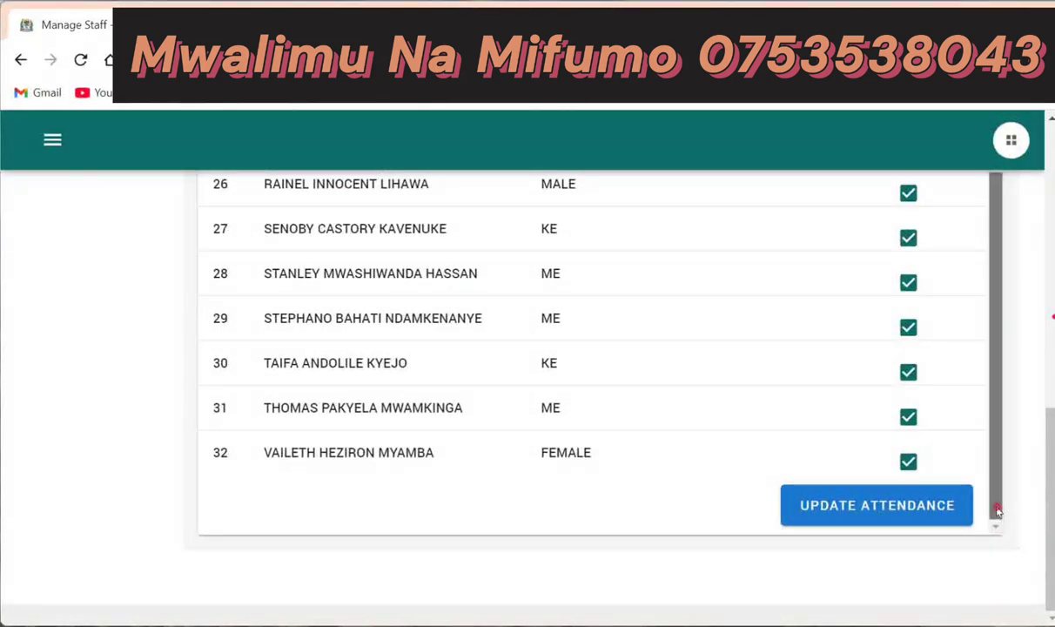
{"action": "left_click_drag", "start_coordinate": [997, 511], "coordinate": [994, 512]}
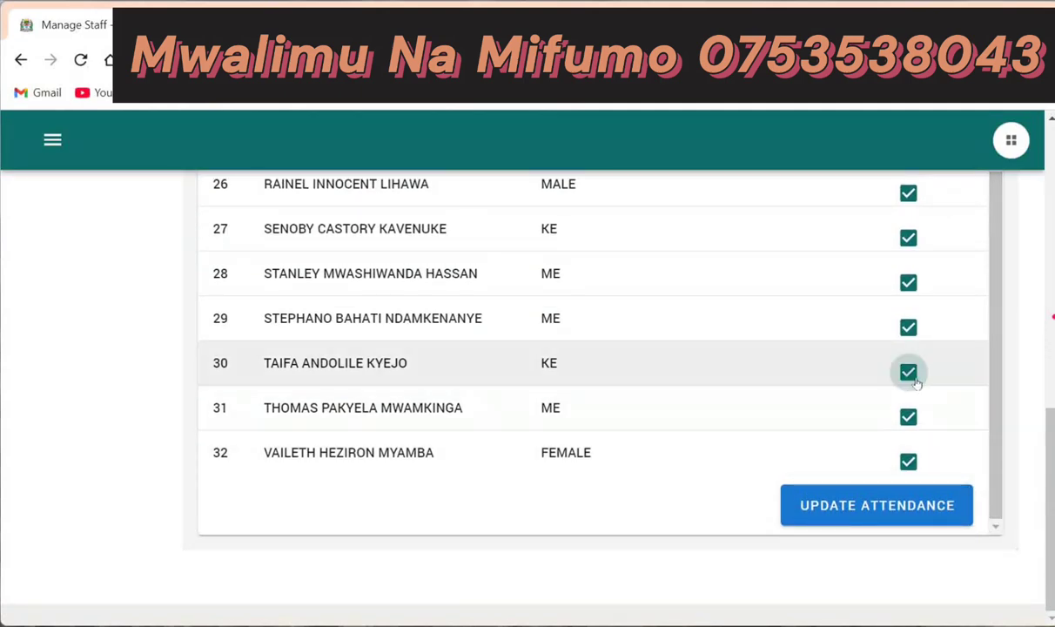
Step: Mark staff member number 30 as absent with the reason Sick
{"action": "left_click", "coordinate": [908, 372]}
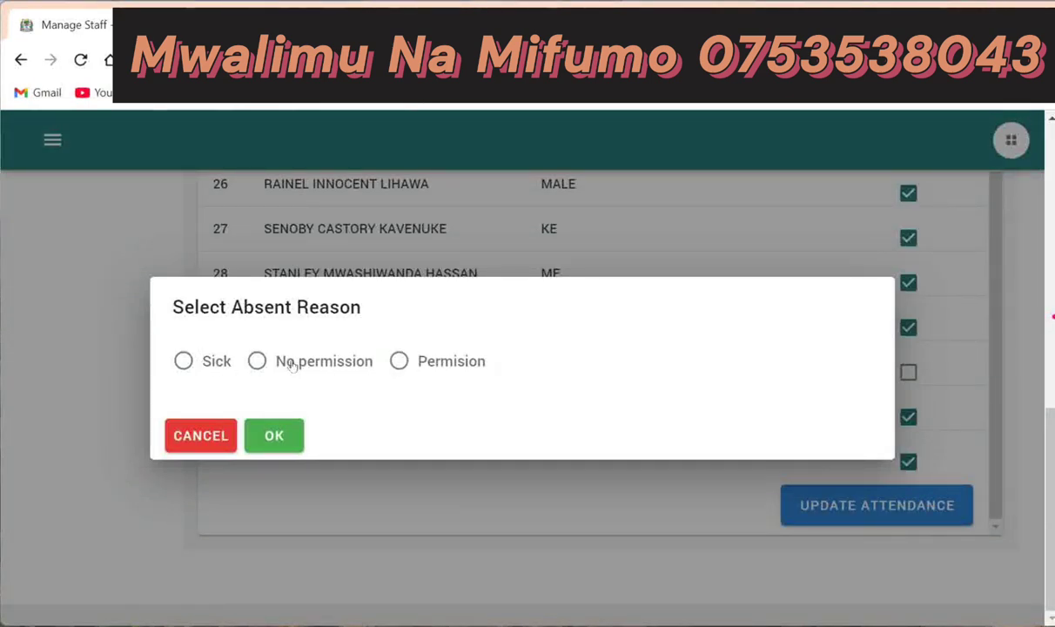
{"action": "left_click", "coordinate": [180, 364]}
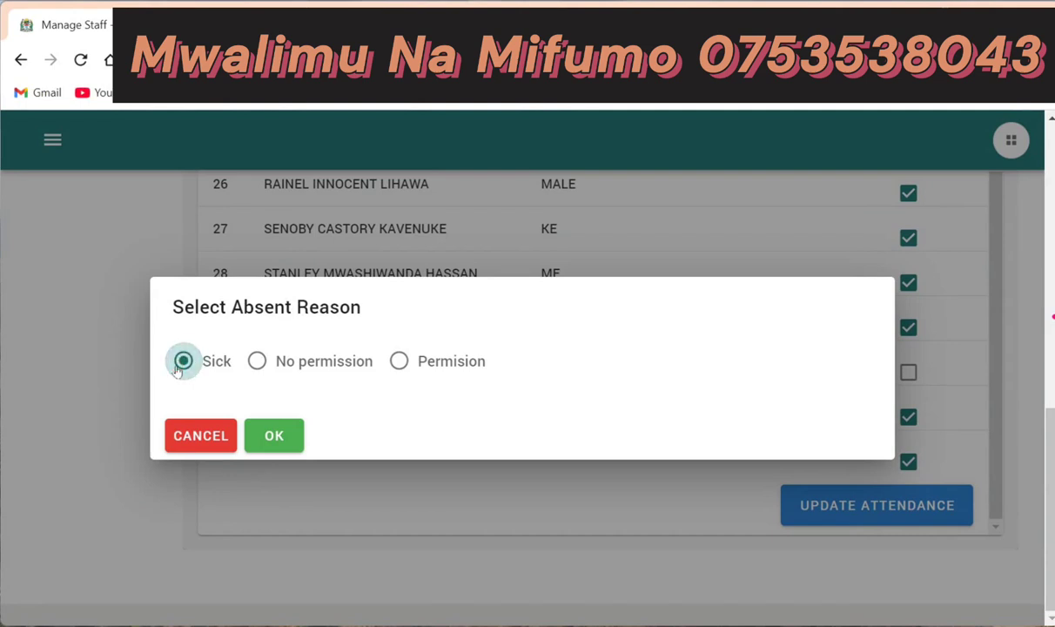
{"action": "left_click", "coordinate": [271, 437]}
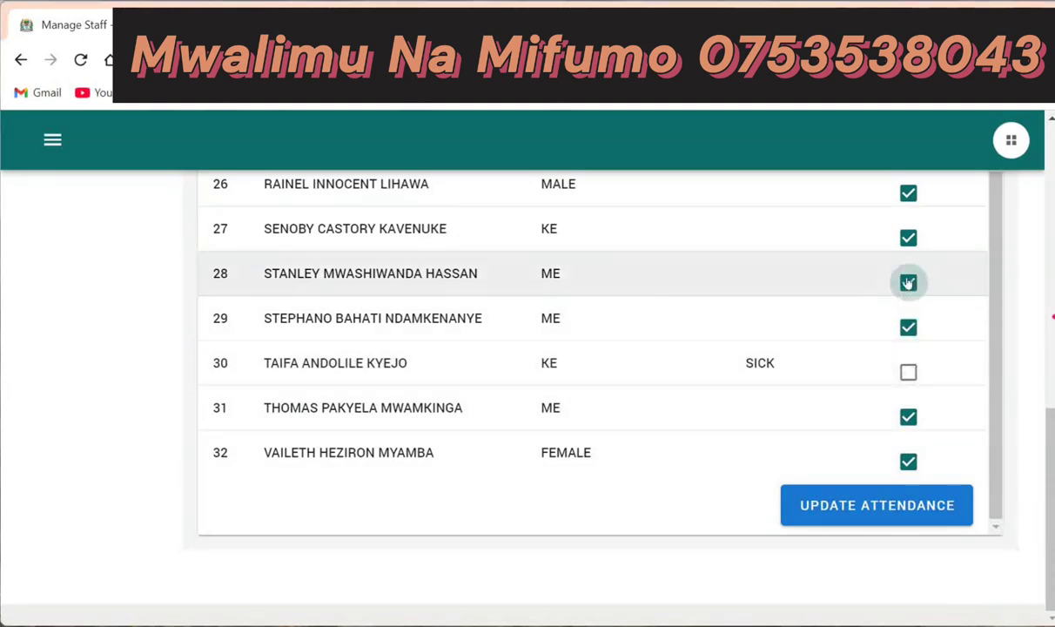
Step: Mark staff member number 27 as absent with the reason Permision
{"action": "left_click", "coordinate": [908, 237]}
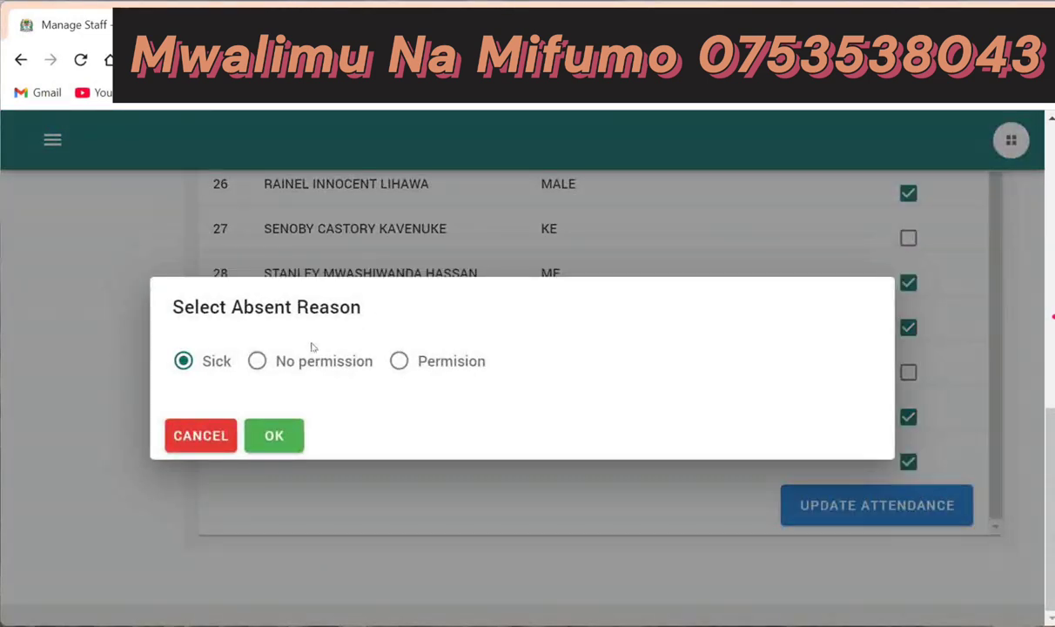
{"action": "left_click", "coordinate": [398, 361]}
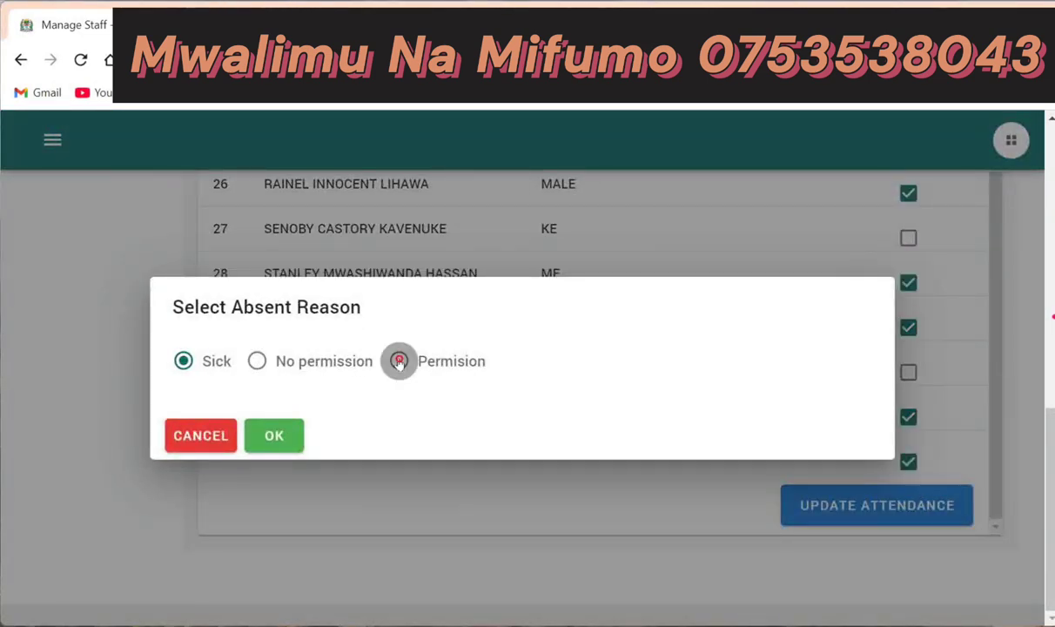
{"action": "left_click", "coordinate": [275, 435]}
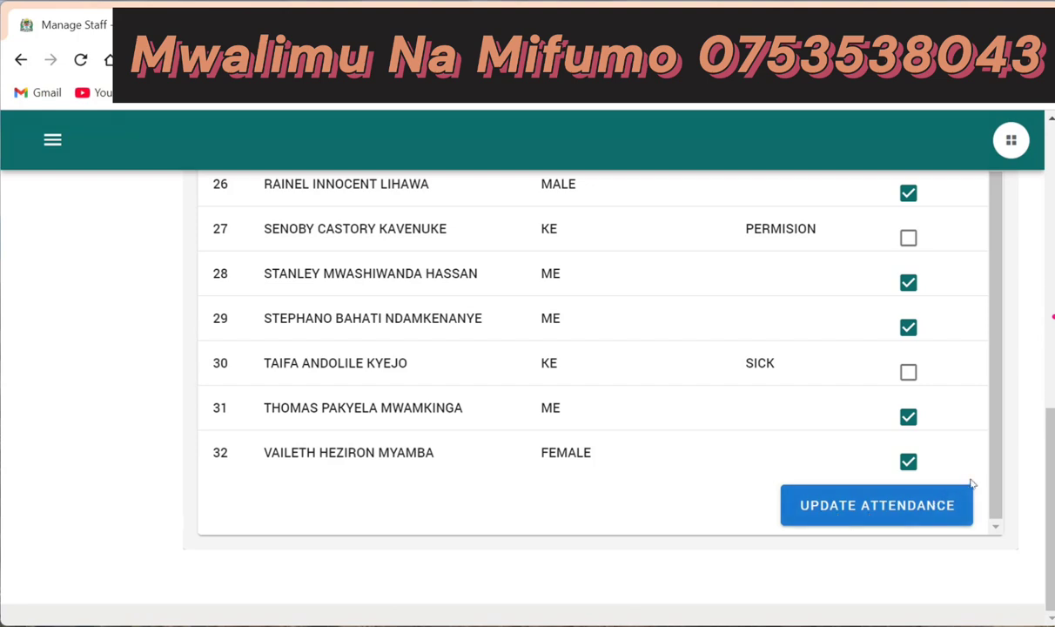
Step: Open the Leave section, view the available leave types in a new leave form, and close the form
{"action": "left_click_drag", "start_coordinate": [1051, 468], "coordinate": [1051, 157]}
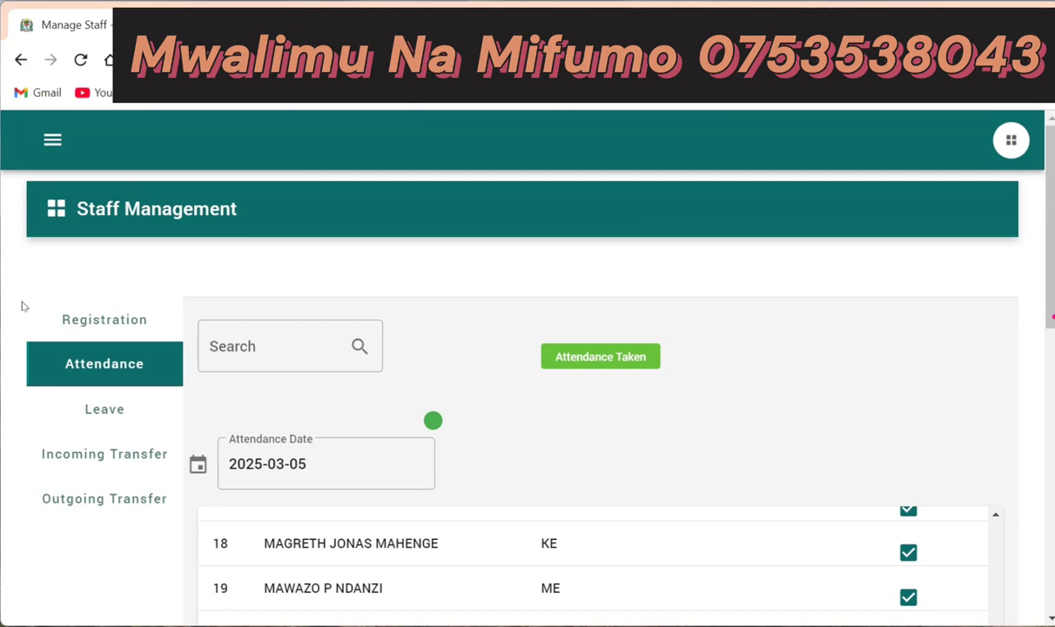
{"action": "mouse_move", "coordinate": [4, 294]}
{"action": "left_mouse_down"}
{"action": "mouse_move", "coordinate": [146, 470]}
{"action": "mouse_move", "coordinate": [170, 537]}
{"action": "mouse_move", "coordinate": [185, 534]}
{"action": "left_mouse_up"}
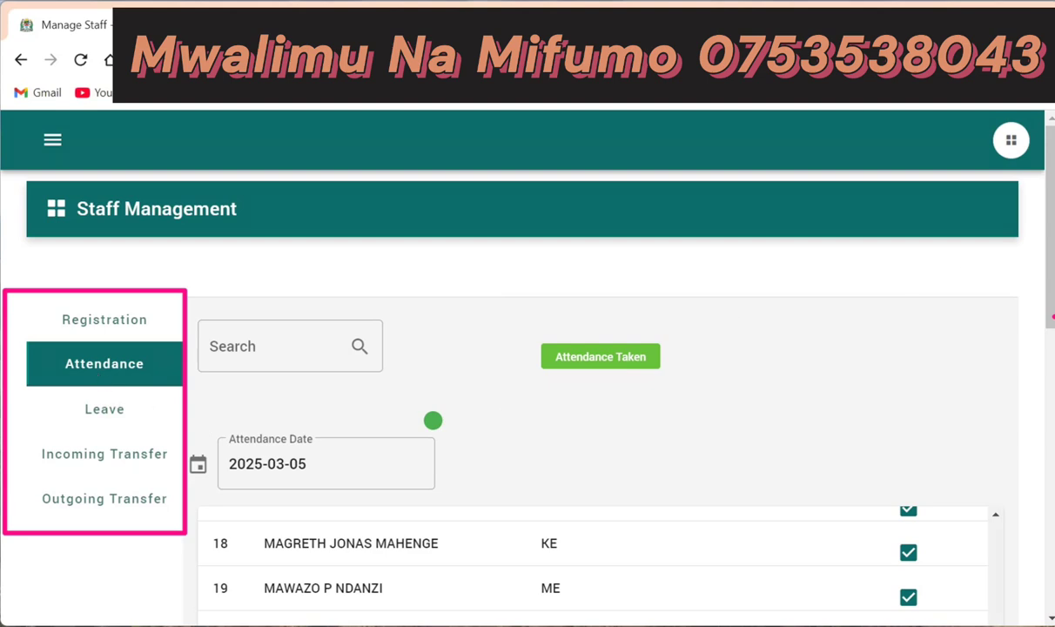
{"action": "left_click", "coordinate": [108, 420]}
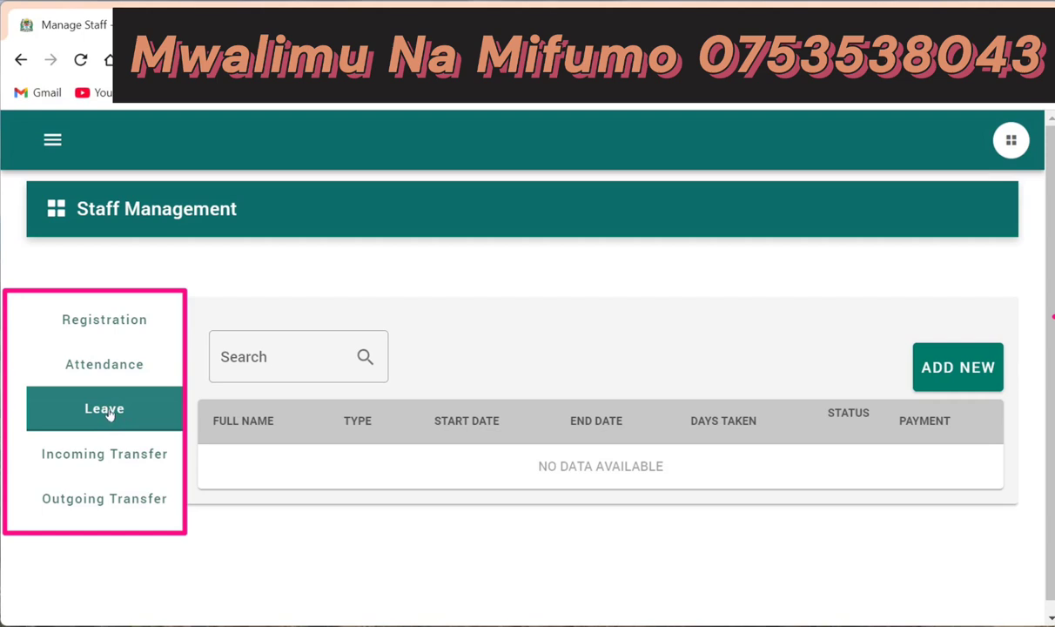
{"action": "left_click", "coordinate": [949, 369]}
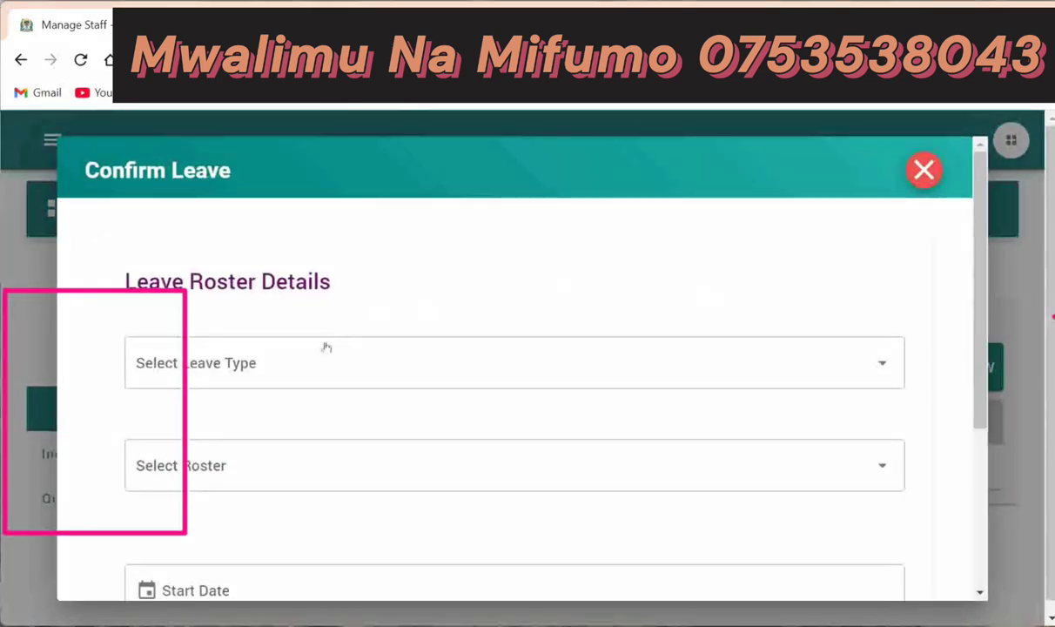
{"action": "left_click", "coordinate": [320, 358]}
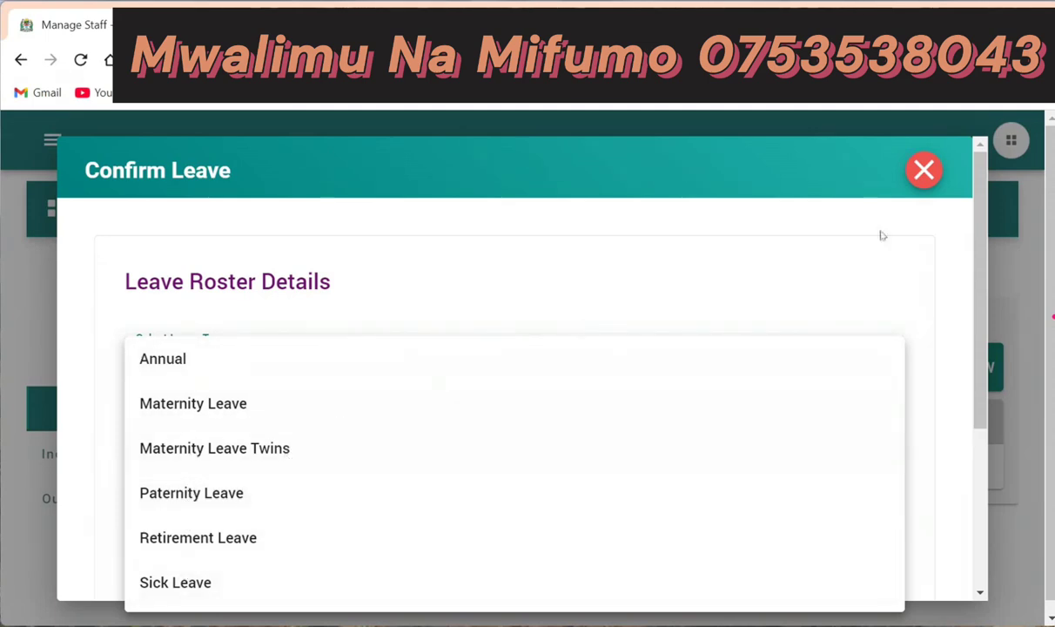
{"action": "left_click", "coordinate": [921, 171]}
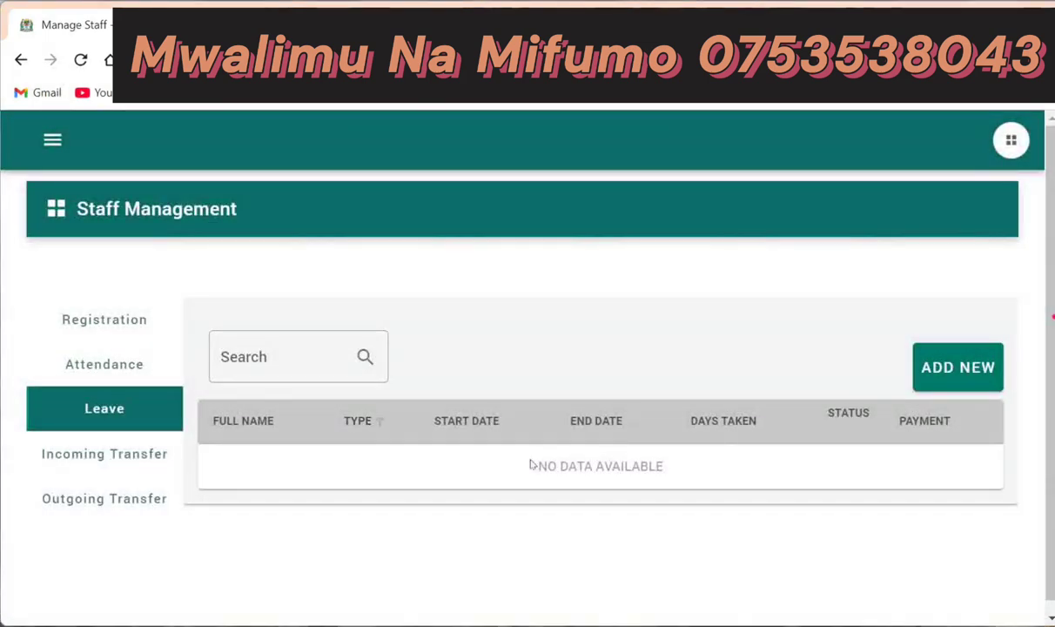
Step: Start a new leave entry with leave type Annual, view the available rosters, and cancel the form without confirming
{"action": "left_click", "coordinate": [940, 372]}
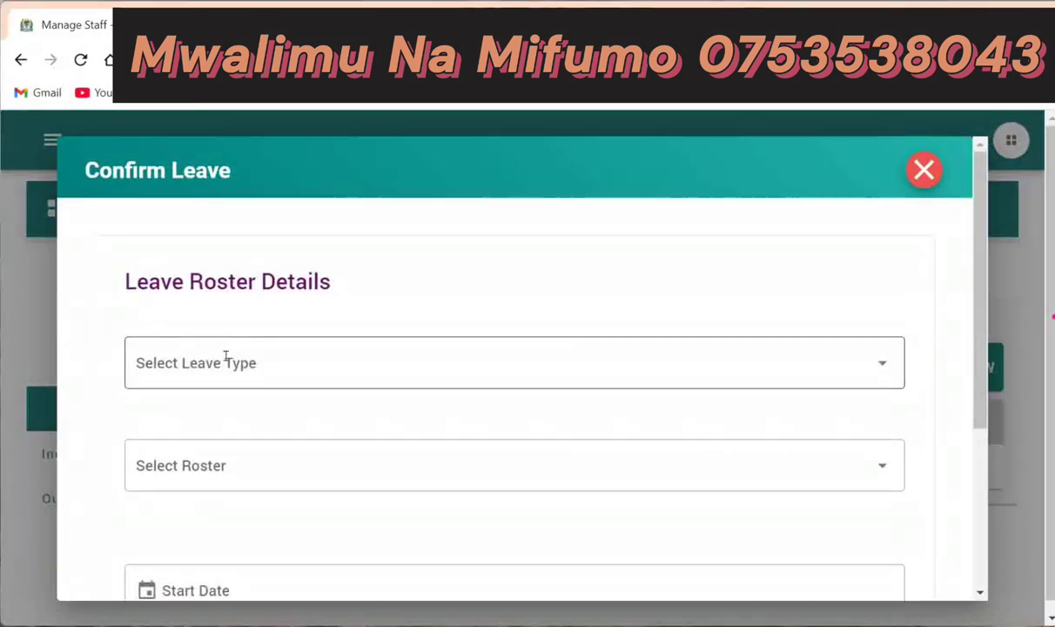
{"action": "left_click", "coordinate": [225, 355]}
{"action": "left_click", "coordinate": [172, 367]}
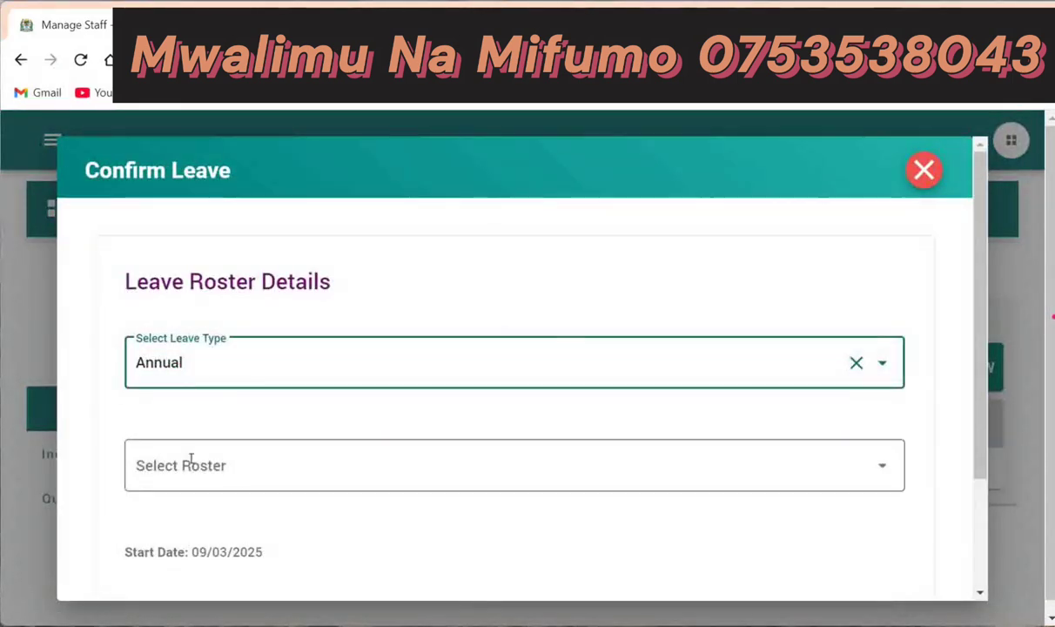
{"action": "left_click", "coordinate": [188, 463]}
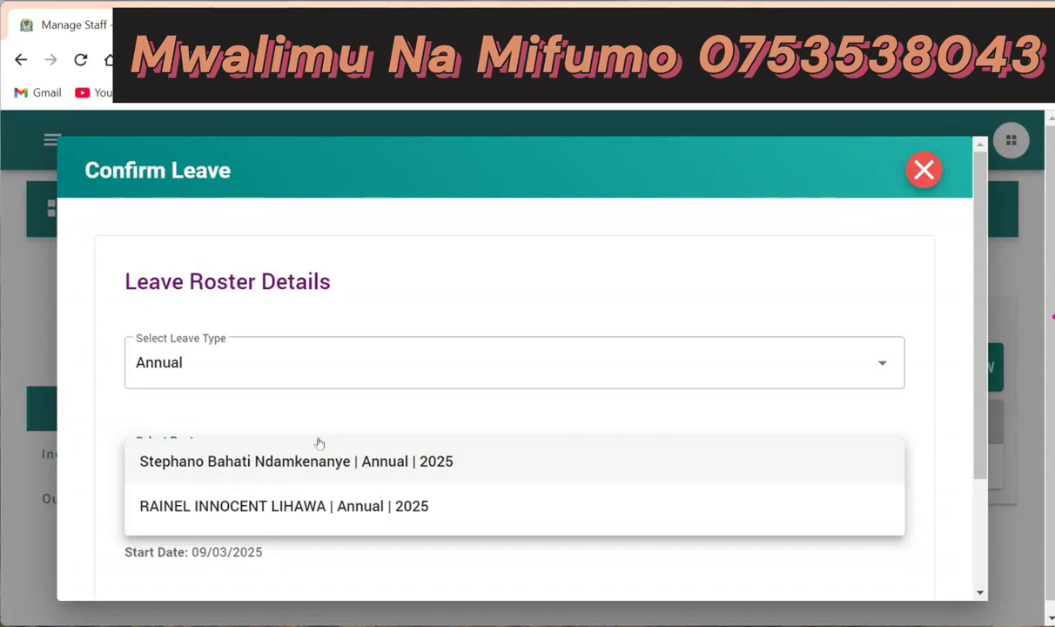
{"action": "left_click", "coordinate": [548, 313]}
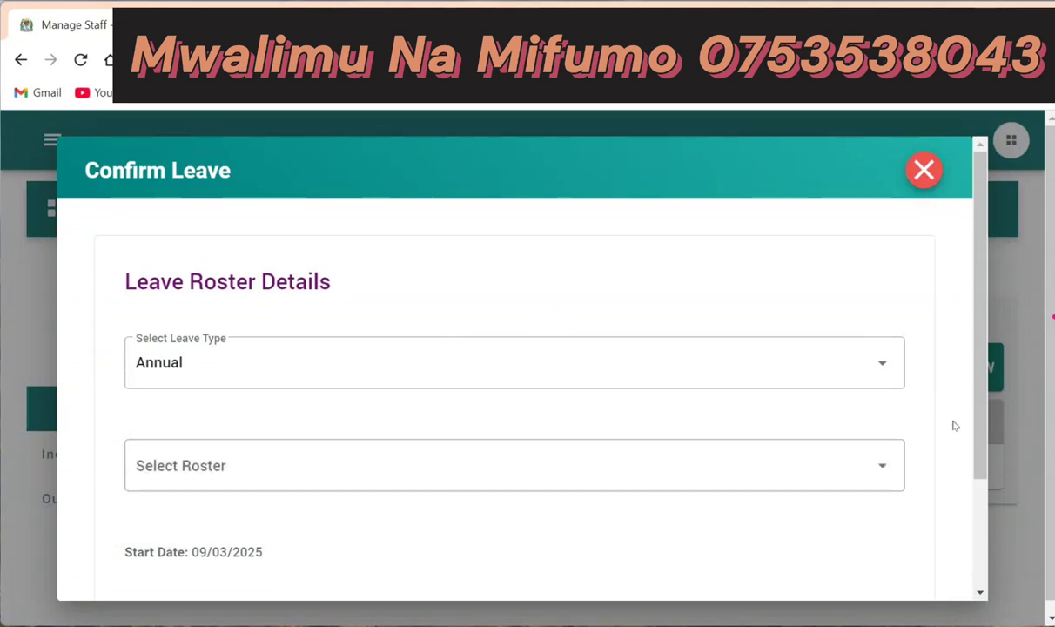
{"action": "scroll", "coordinate": [926, 389], "scroll_direction": "down", "scroll_amount": 3}
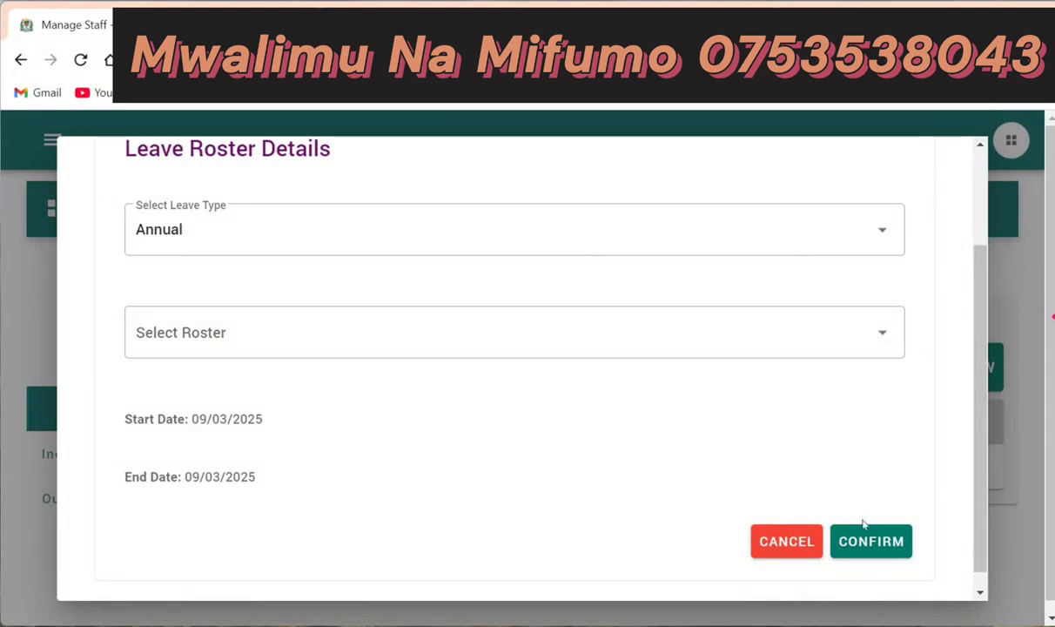
{"action": "left_click", "coordinate": [776, 548]}
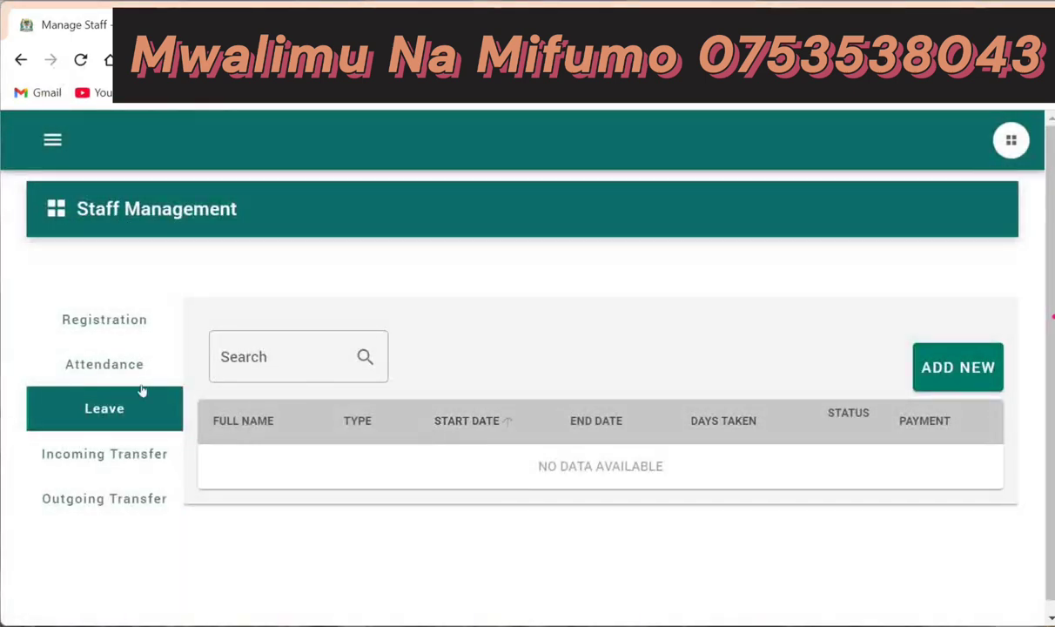
Step: View the Incoming Transfer and Outgoing Transfer lists of staff
{"action": "left_click", "coordinate": [78, 465]}
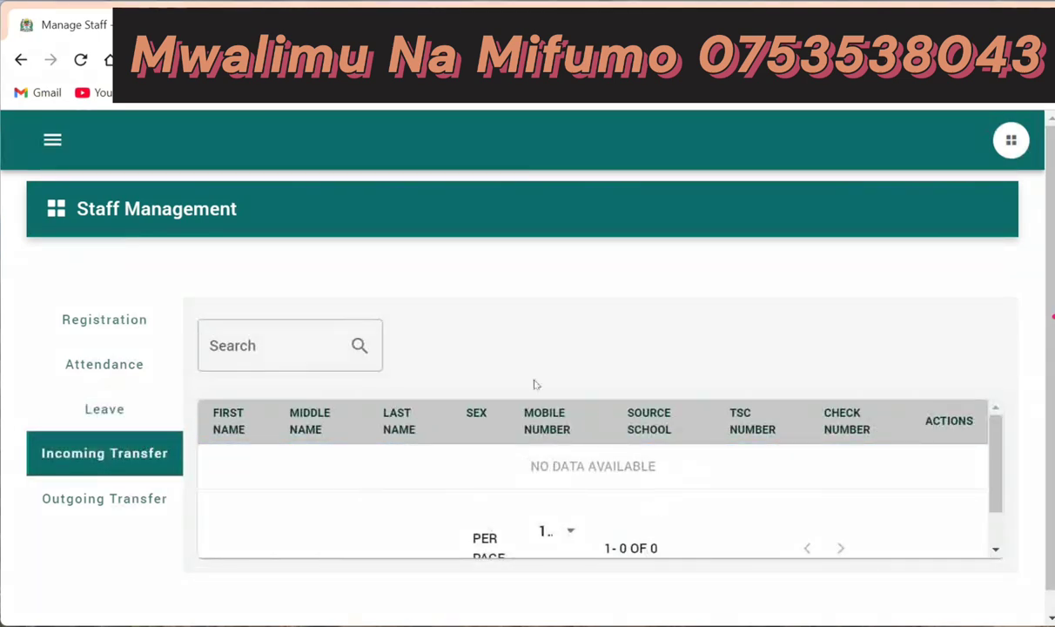
{"action": "left_click", "coordinate": [93, 508]}
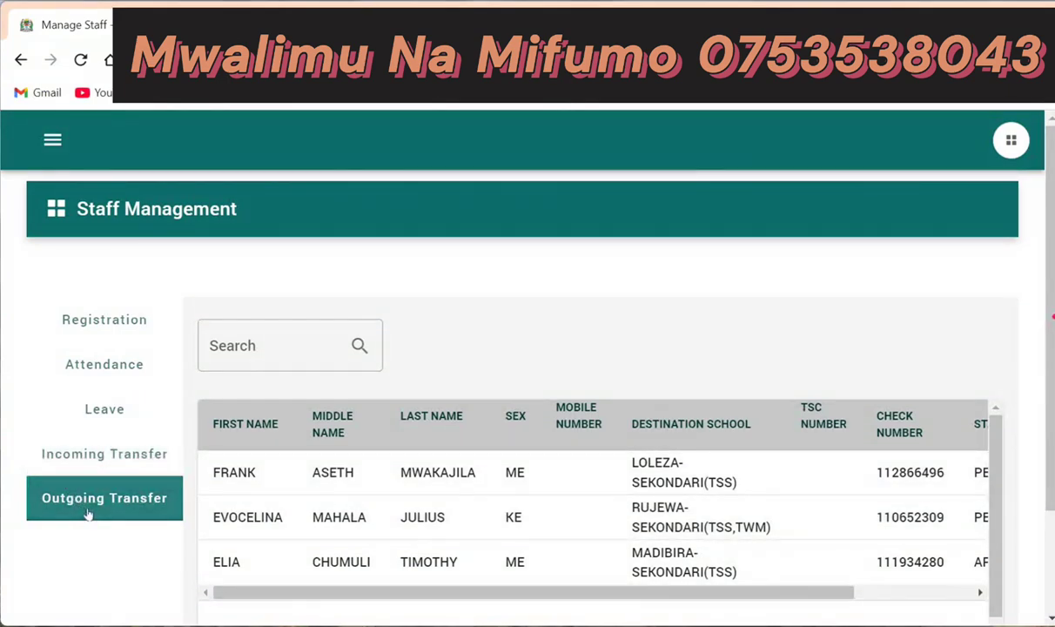
Step: Open the Student Admission page and try to admit the first two students in the list
{"action": "left_click", "coordinate": [53, 146]}
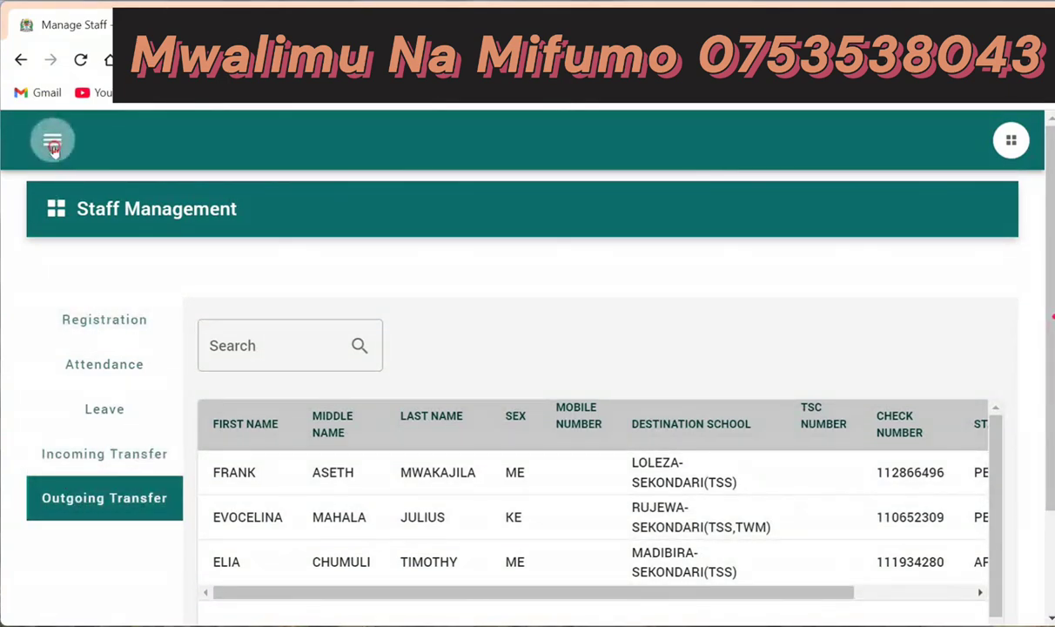
{"action": "left_click", "coordinate": [53, 146]}
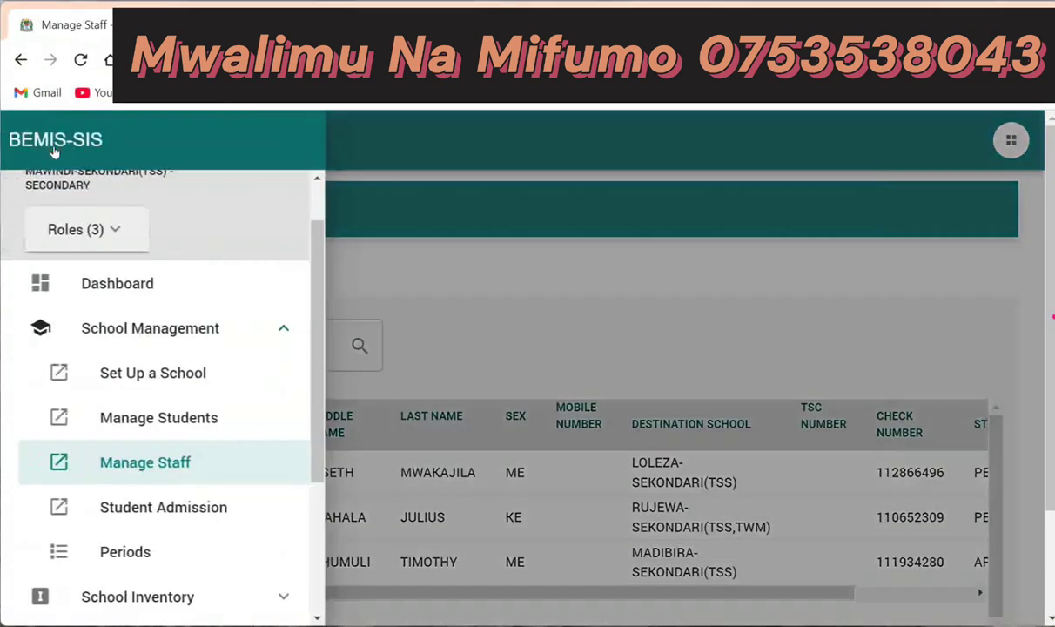
{"action": "left_click", "coordinate": [139, 509]}
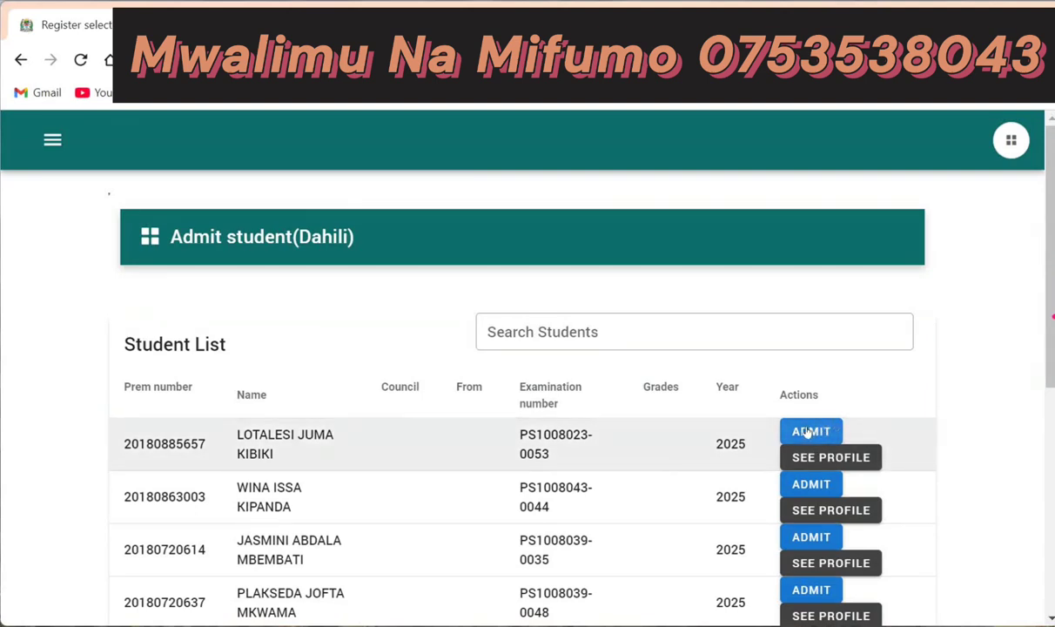
{"action": "left_click", "coordinate": [809, 431]}
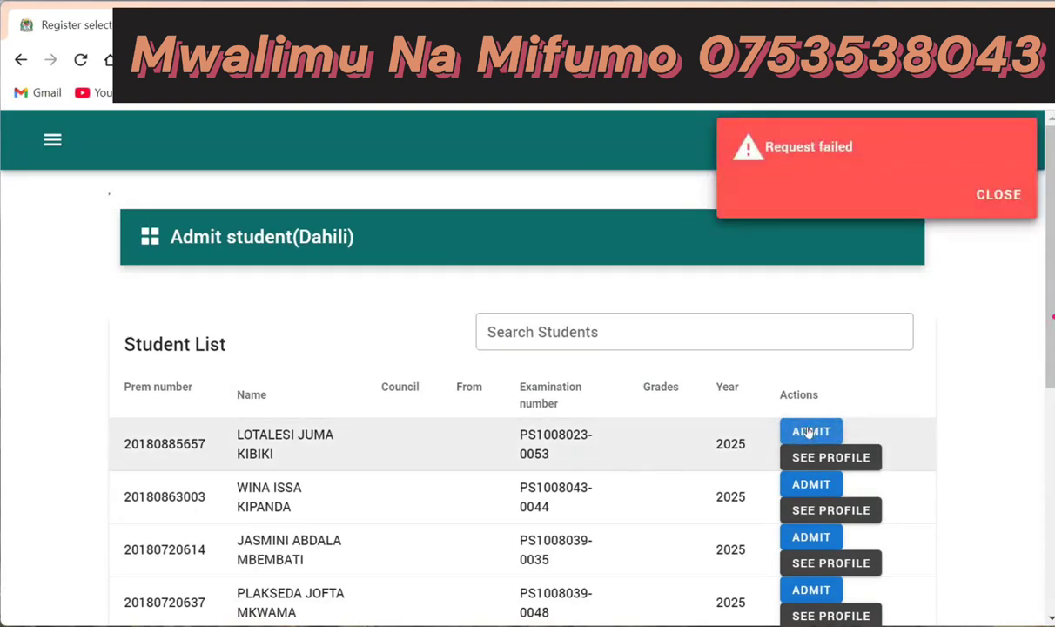
{"action": "left_click", "coordinate": [999, 193]}
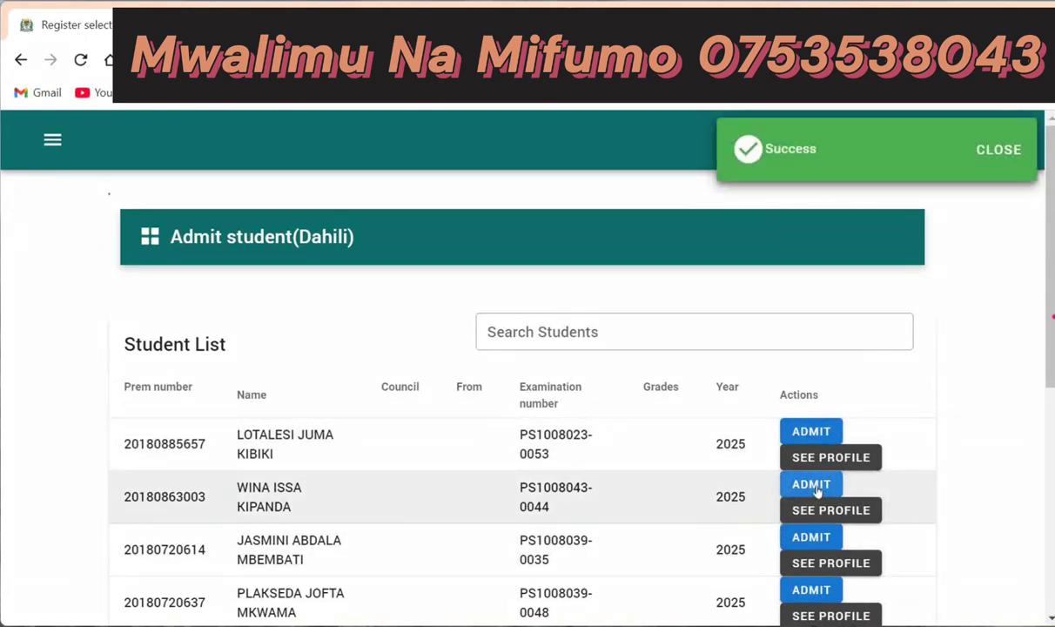
{"action": "left_click", "coordinate": [811, 485]}
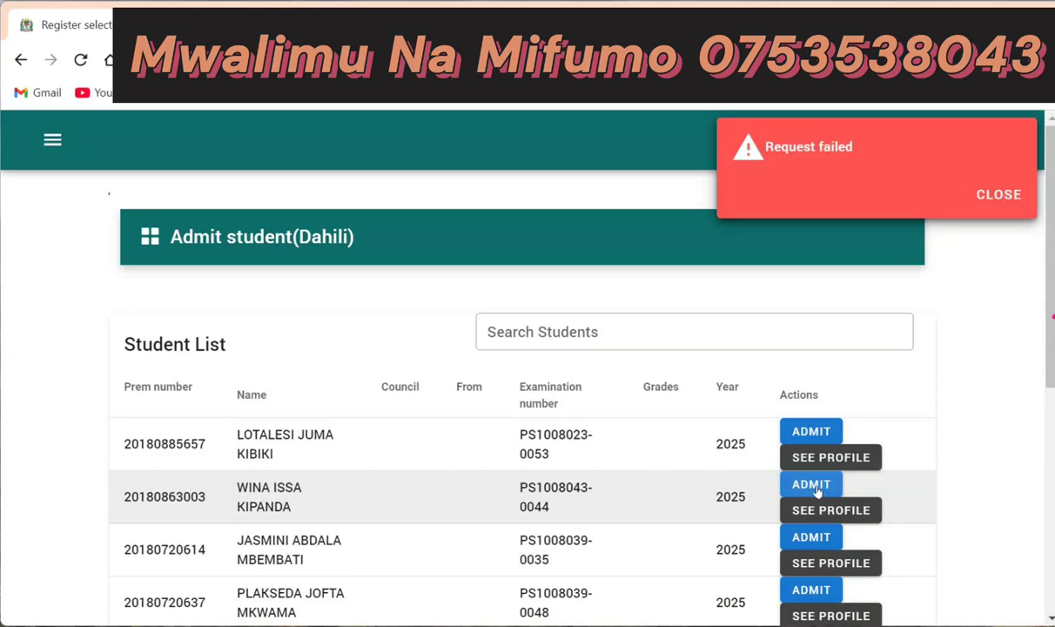
Step: Open the Periods page of School Management
{"action": "mouse_move", "coordinate": [1050, 297]}
{"action": "left_mouse_down"}
{"action": "mouse_move", "coordinate": [1015, 522]}
{"action": "mouse_move", "coordinate": [1037, 323]}
{"action": "mouse_move", "coordinate": [1019, 458]}
{"action": "mouse_move", "coordinate": [1017, 589]}
{"action": "mouse_move", "coordinate": [1044, 460]}
{"action": "mouse_move", "coordinate": [1050, 294]}
{"action": "left_mouse_up"}
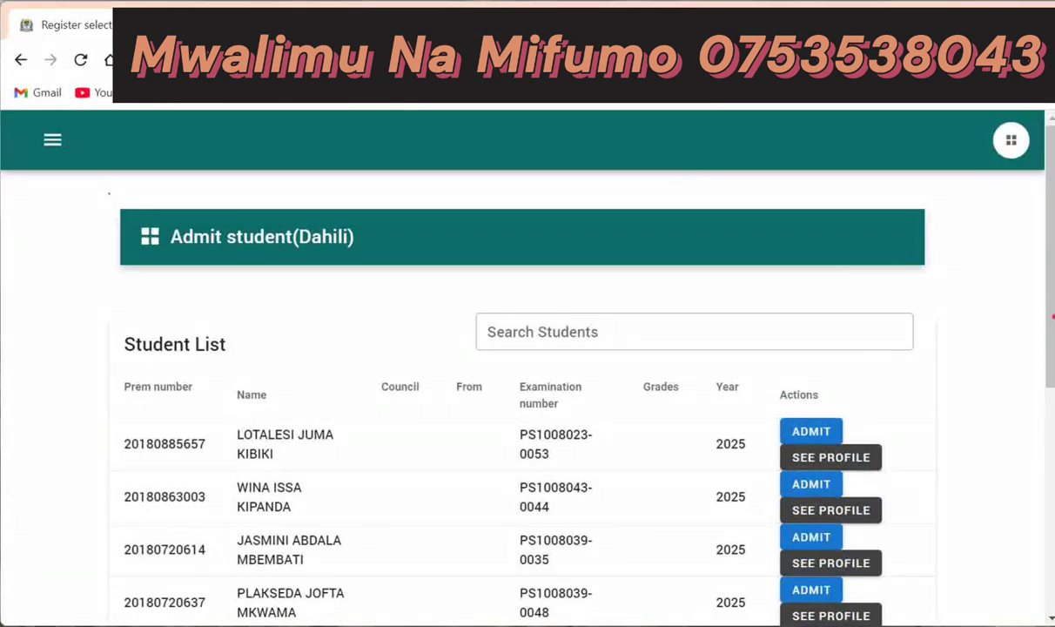
{"action": "mouse_move", "coordinate": [1051, 280]}
{"action": "left_mouse_down"}
{"action": "mouse_move", "coordinate": [1017, 485]}
{"action": "mouse_move", "coordinate": [1044, 270]}
{"action": "left_mouse_up"}
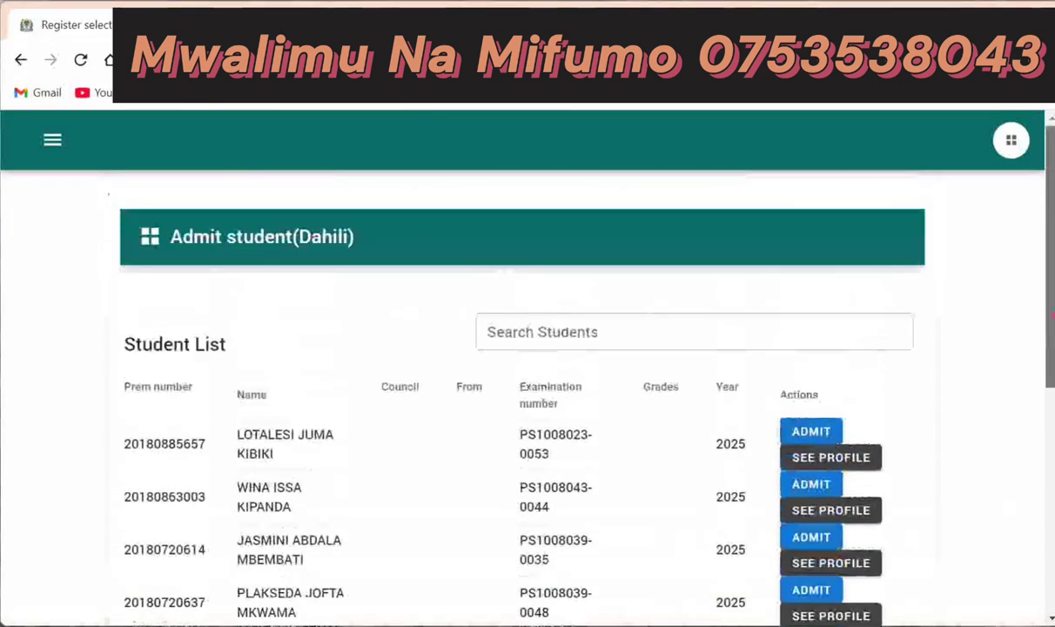
{"action": "left_click", "coordinate": [52, 141]}
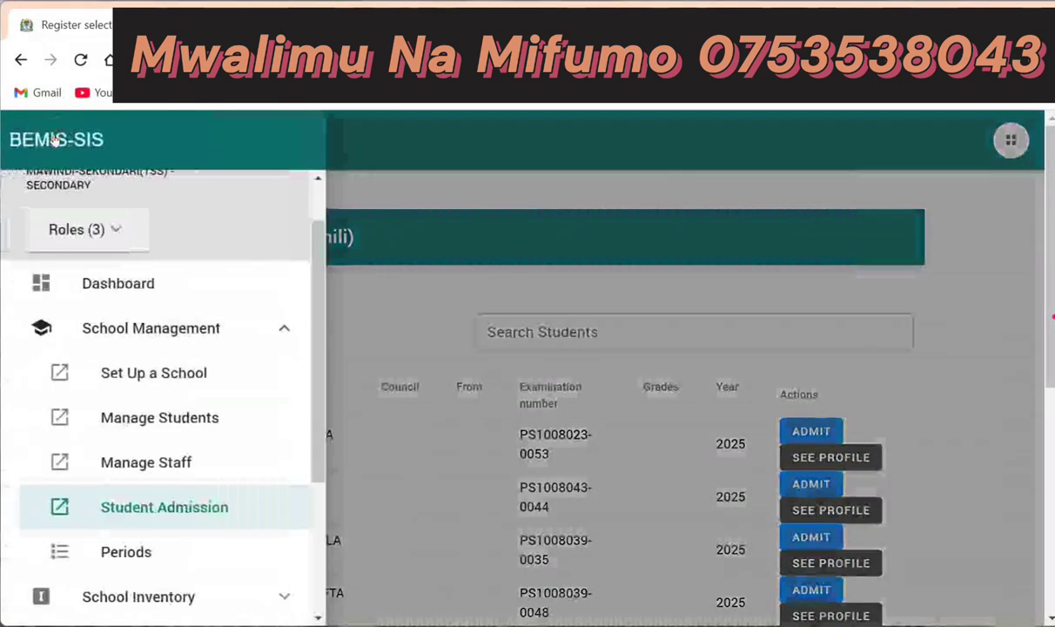
{"action": "left_click", "coordinate": [113, 551]}
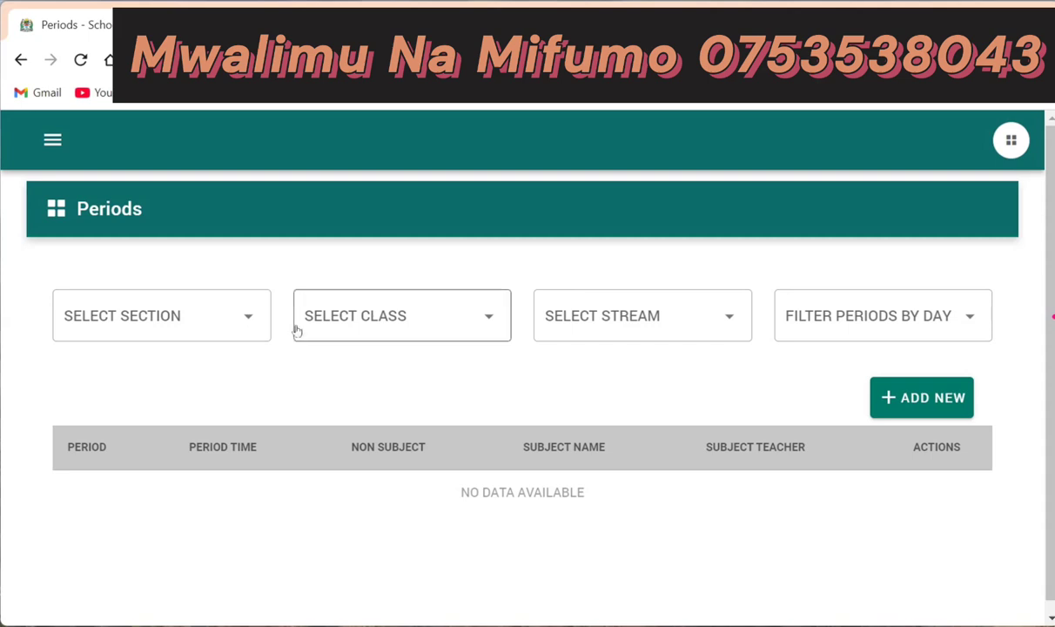
Step: Start a new period and set its section to O Level, class to Form One and stream to FORM IA
{"action": "left_click", "coordinate": [946, 400]}
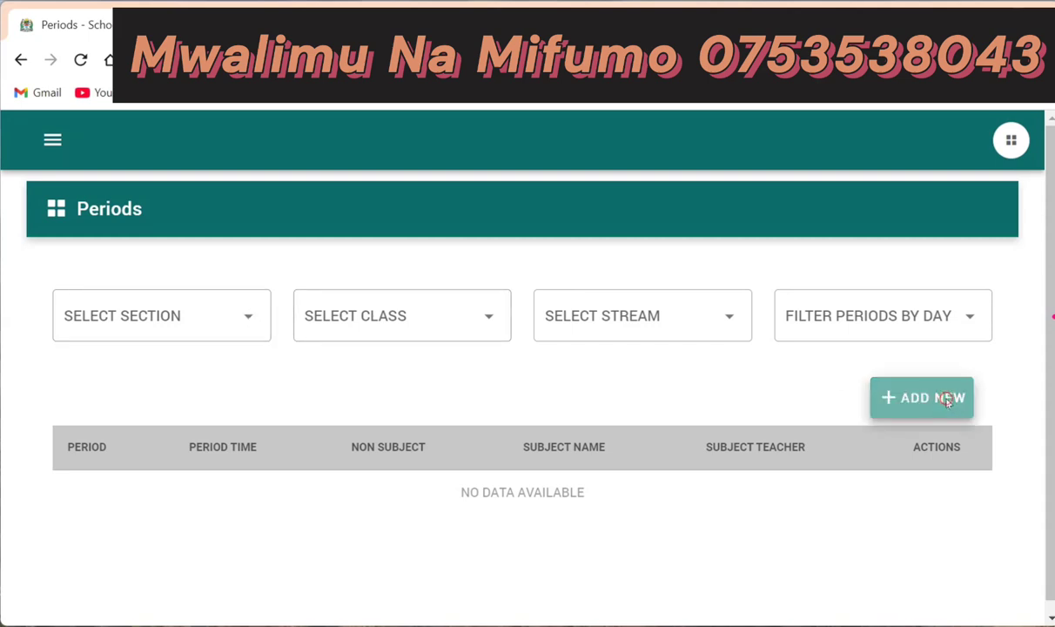
{"action": "left_click", "coordinate": [330, 264]}
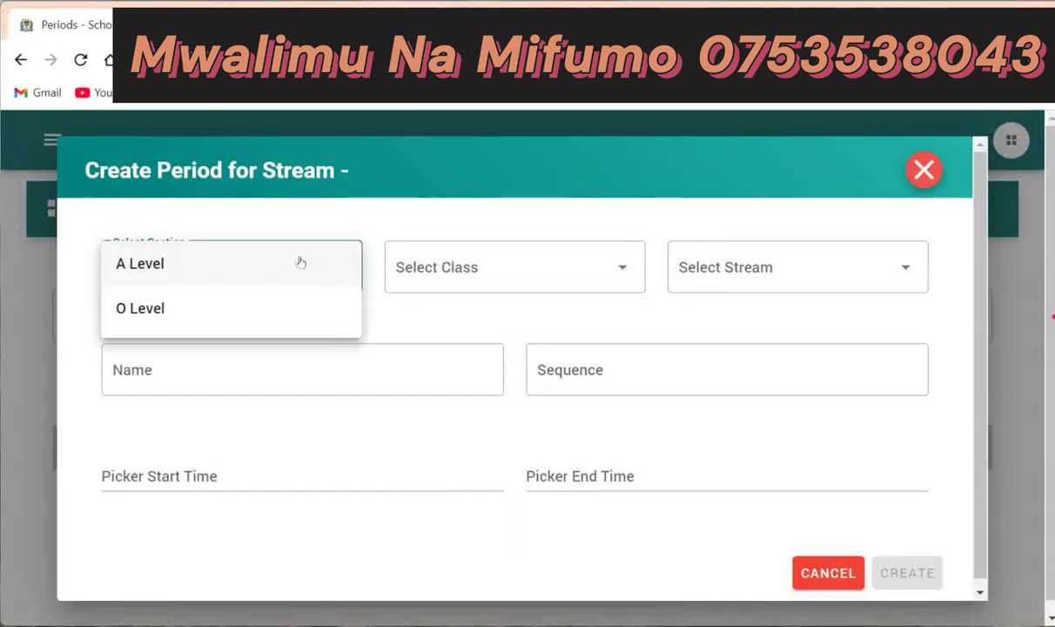
{"action": "left_click", "coordinate": [158, 263]}
{"action": "left_click", "coordinate": [570, 266]}
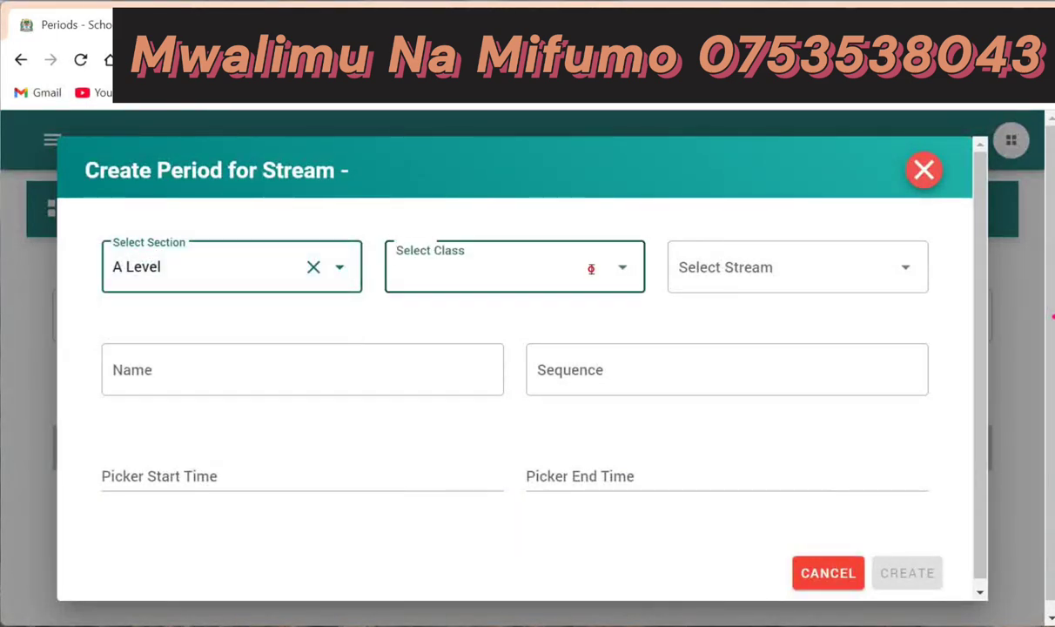
{"action": "left_click", "coordinate": [329, 266]}
{"action": "left_click", "coordinate": [167, 313]}
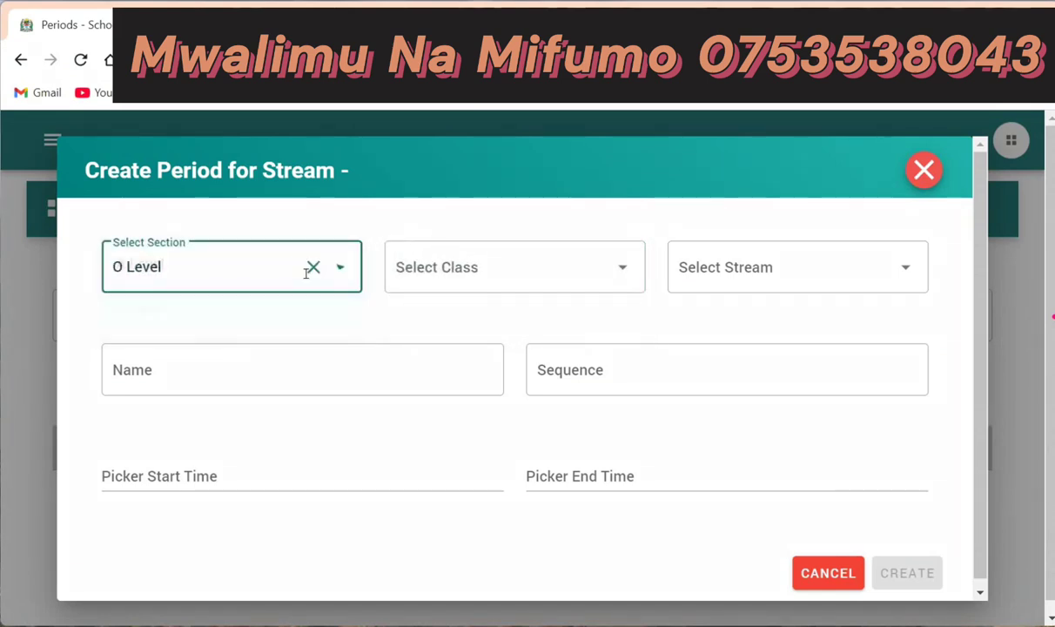
{"action": "left_click", "coordinate": [627, 276]}
{"action": "left_click", "coordinate": [464, 271]}
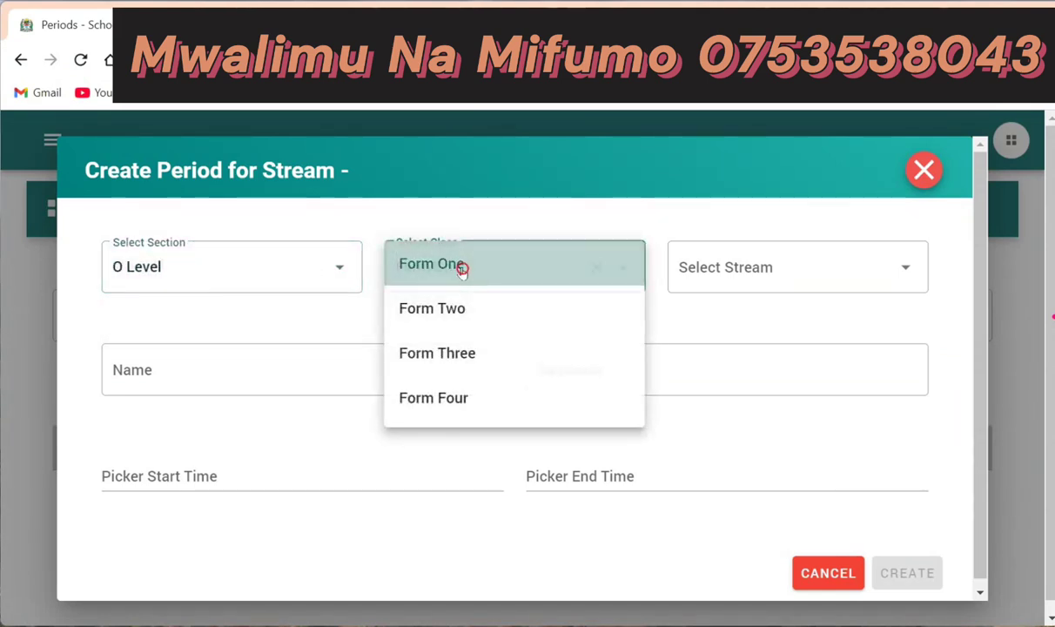
{"action": "left_click", "coordinate": [739, 270]}
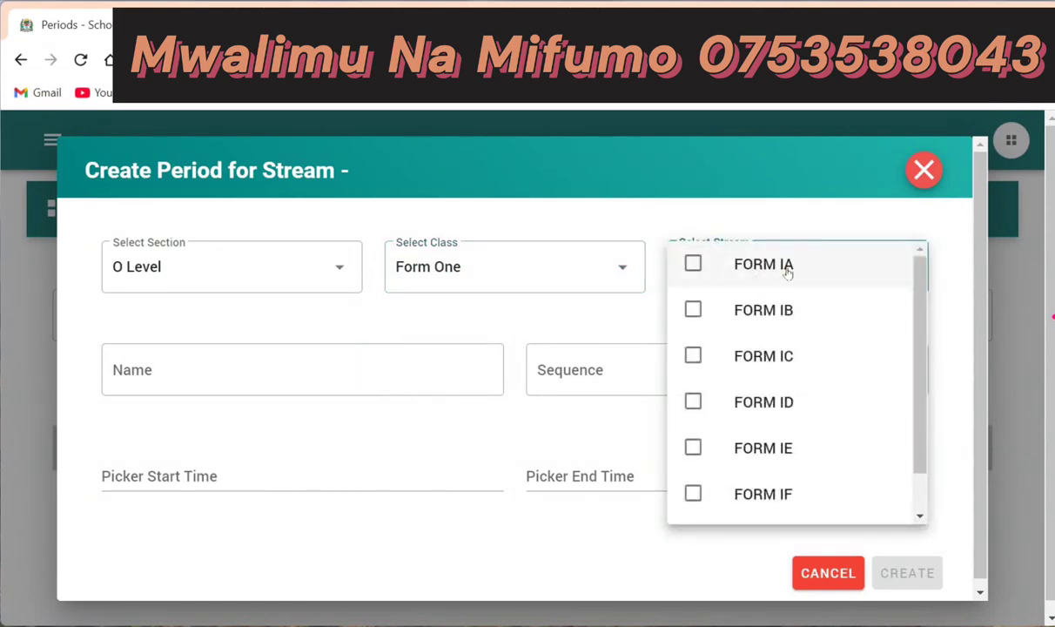
{"action": "left_click", "coordinate": [786, 268]}
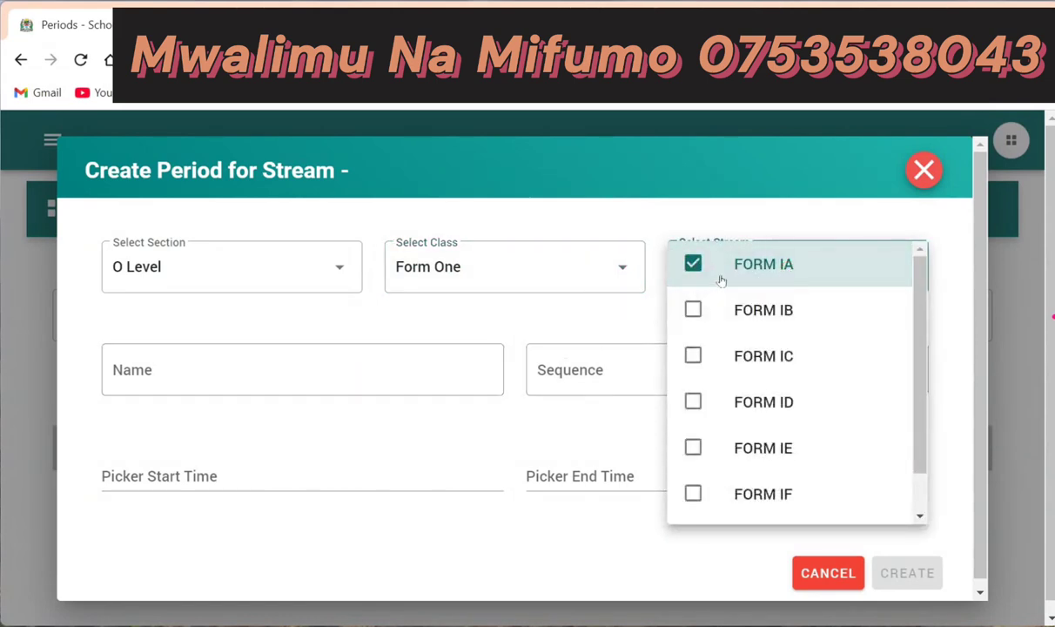
{"action": "left_click", "coordinate": [506, 440]}
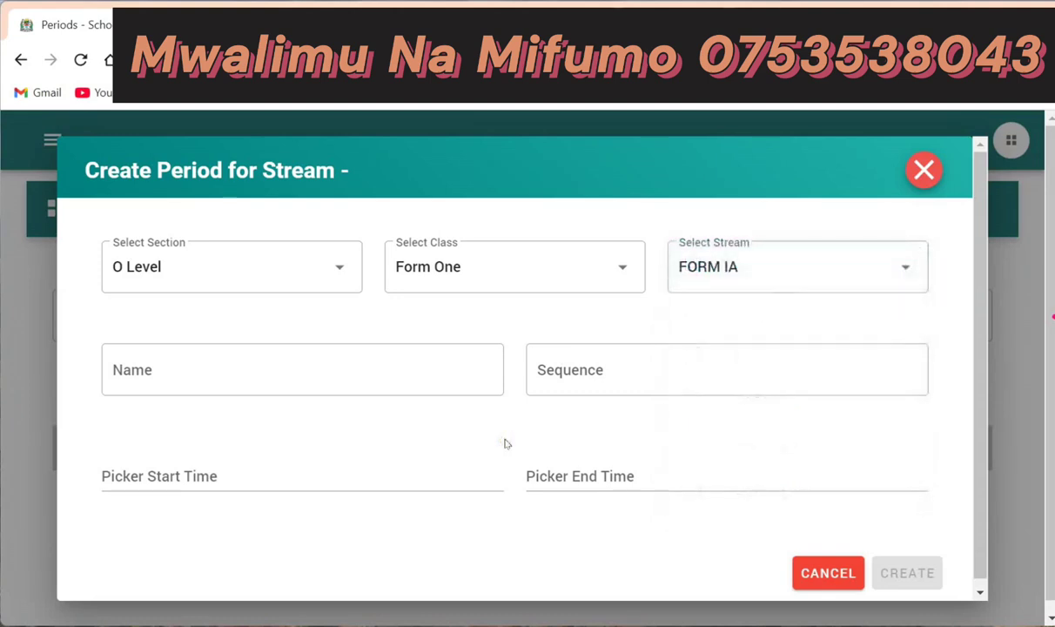
Step: View the name, start time and end time fields of the new period, and close the form without creating it
{"action": "left_click", "coordinate": [451, 365]}
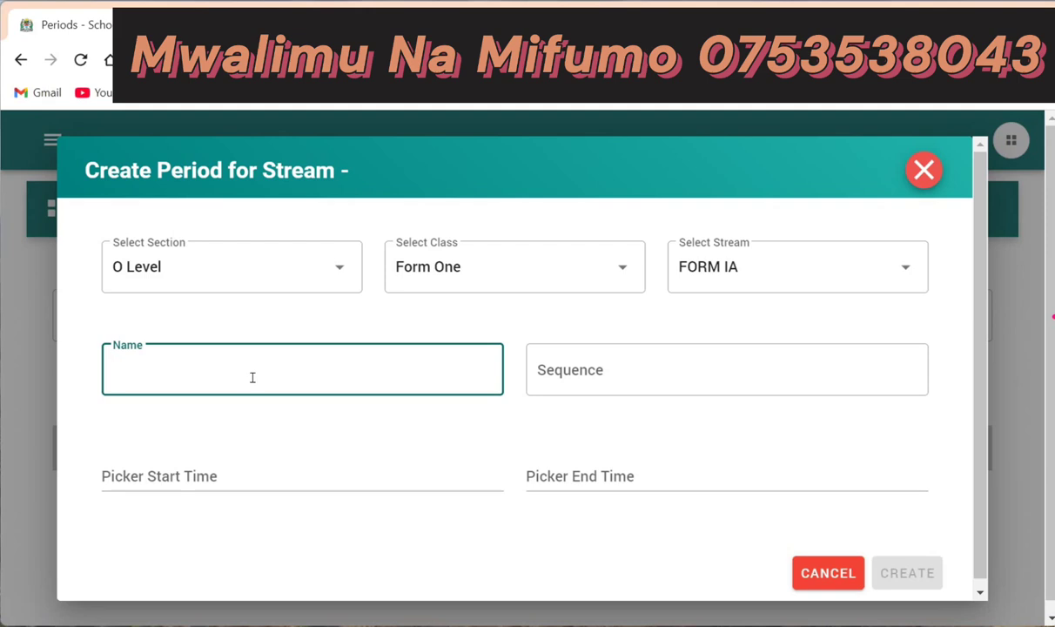
{"action": "left_click", "coordinate": [217, 485]}
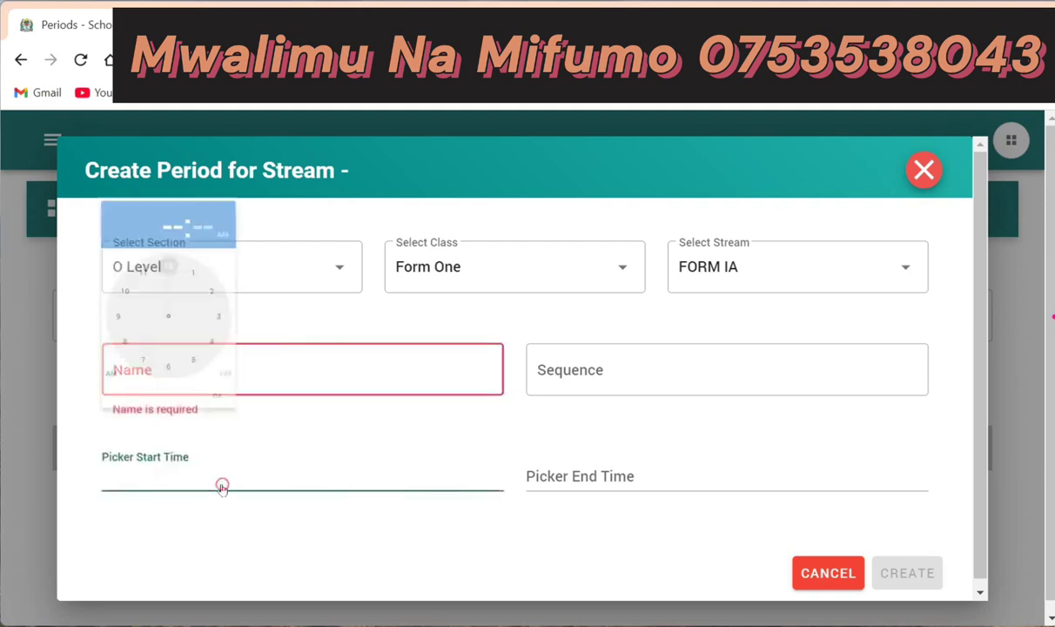
{"action": "left_click", "coordinate": [556, 481]}
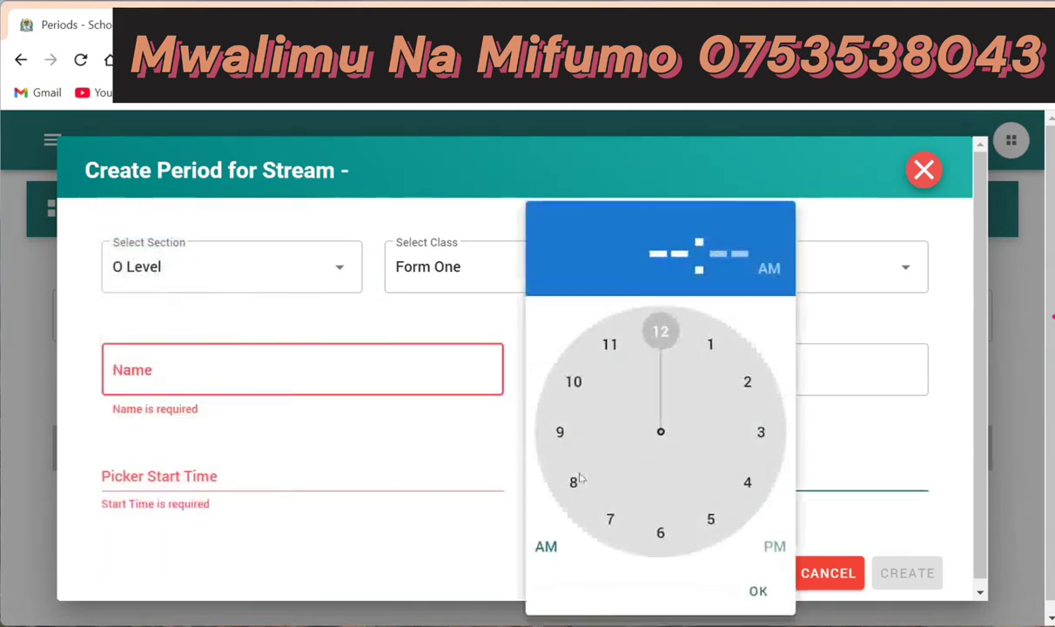
{"action": "left_click", "coordinate": [874, 439]}
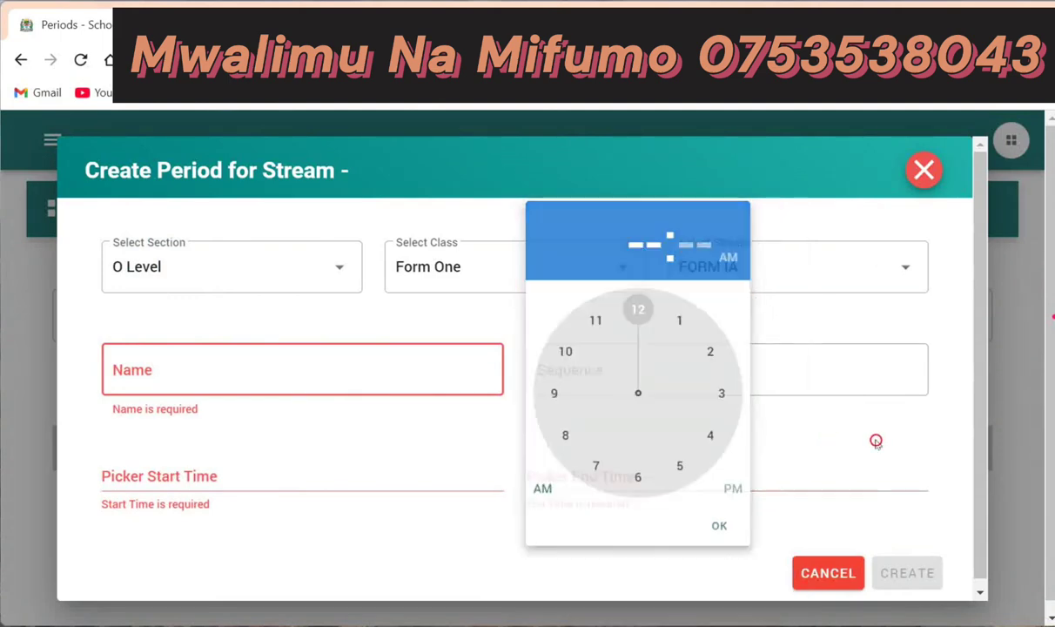
{"action": "left_click", "coordinate": [922, 170]}
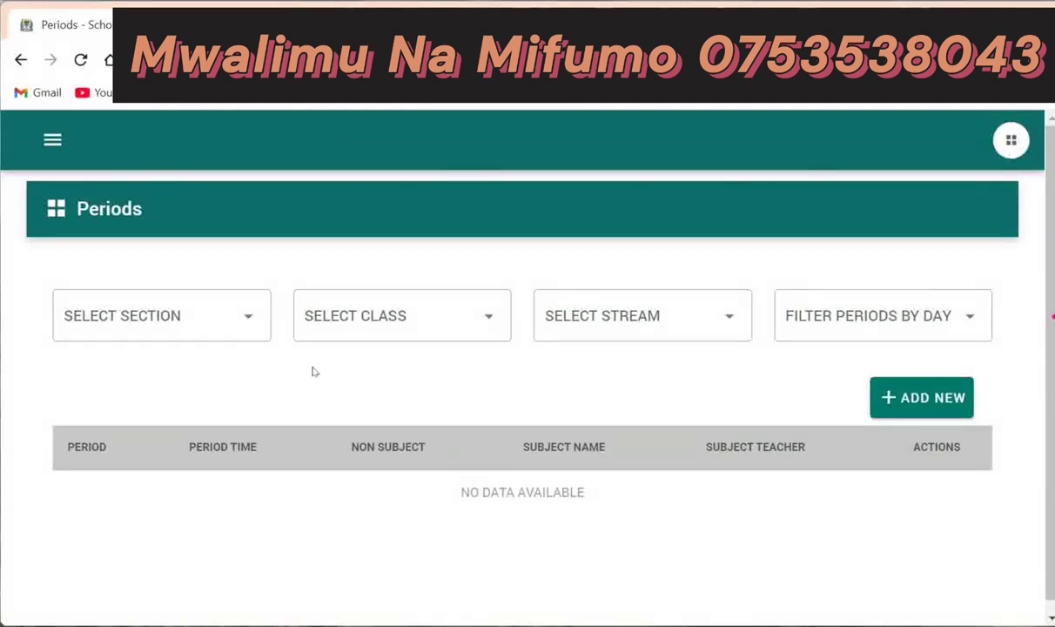
Step: Collapse the School Management section and open Books Tracking under School Inventory
{"action": "left_click", "coordinate": [53, 144]}
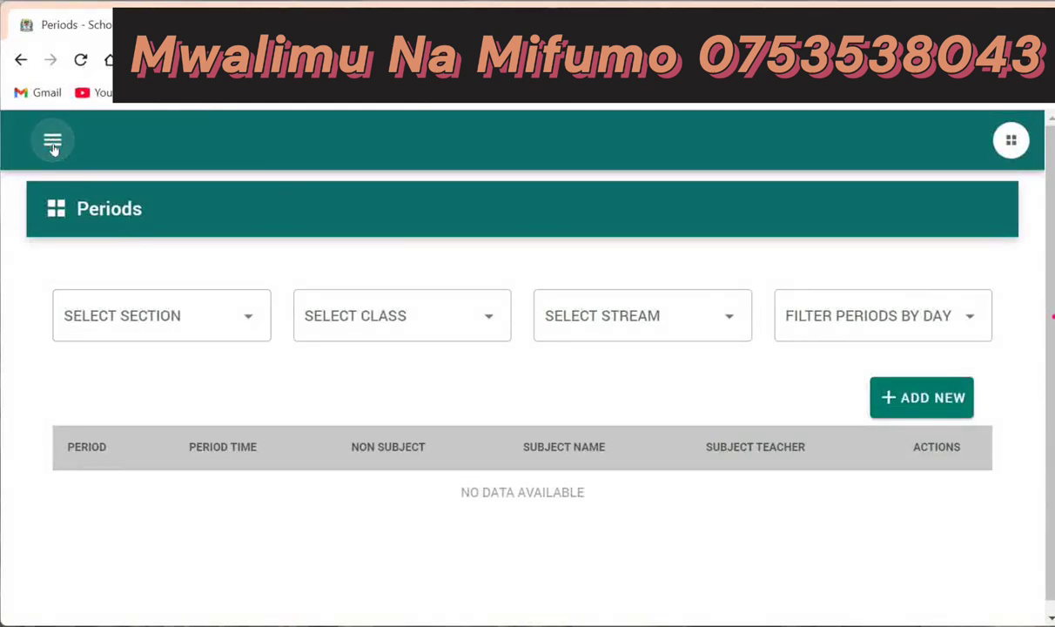
{"action": "left_click", "coordinate": [53, 145]}
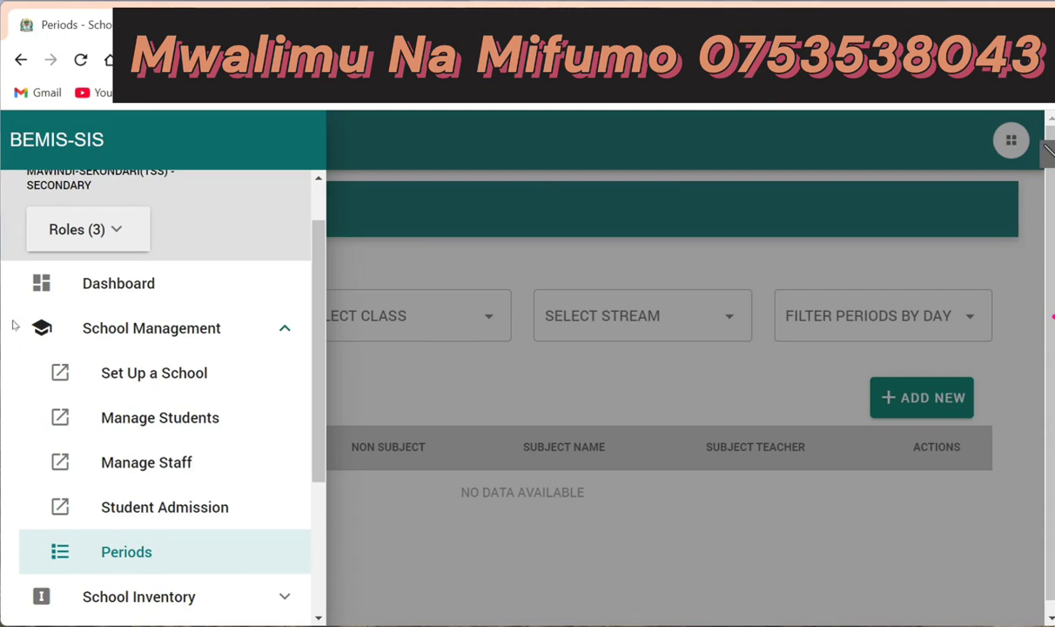
{"action": "mouse_move", "coordinate": [13, 325]}
{"action": "left_mouse_down"}
{"action": "mouse_move", "coordinate": [169, 344]}
{"action": "mouse_move", "coordinate": [257, 423]}
{"action": "mouse_move", "coordinate": [277, 582]}
{"action": "left_mouse_up"}
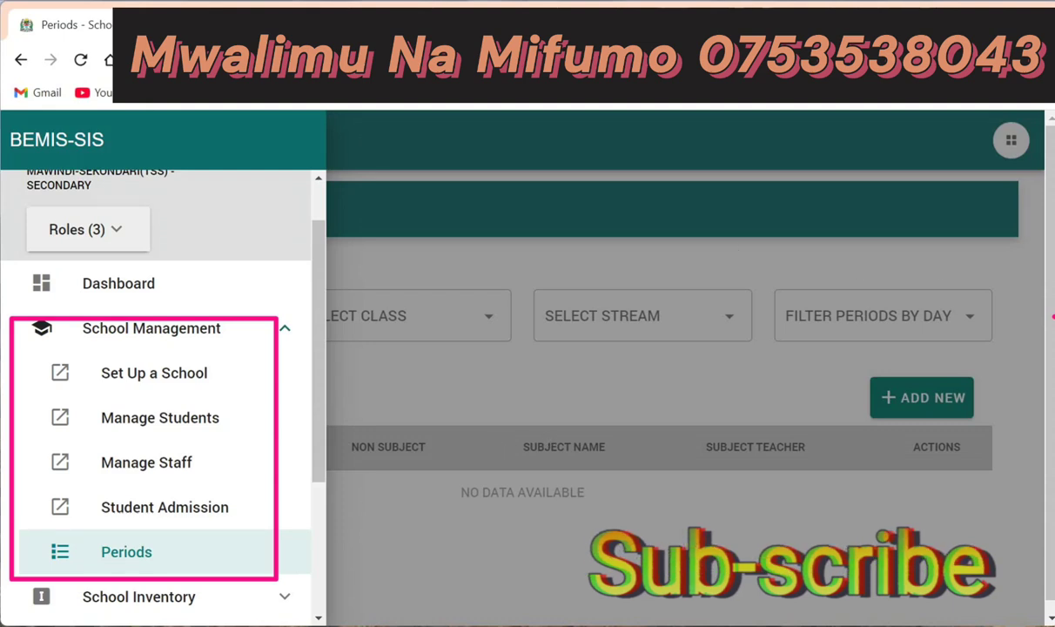
{"action": "key", "text": "Escape"}
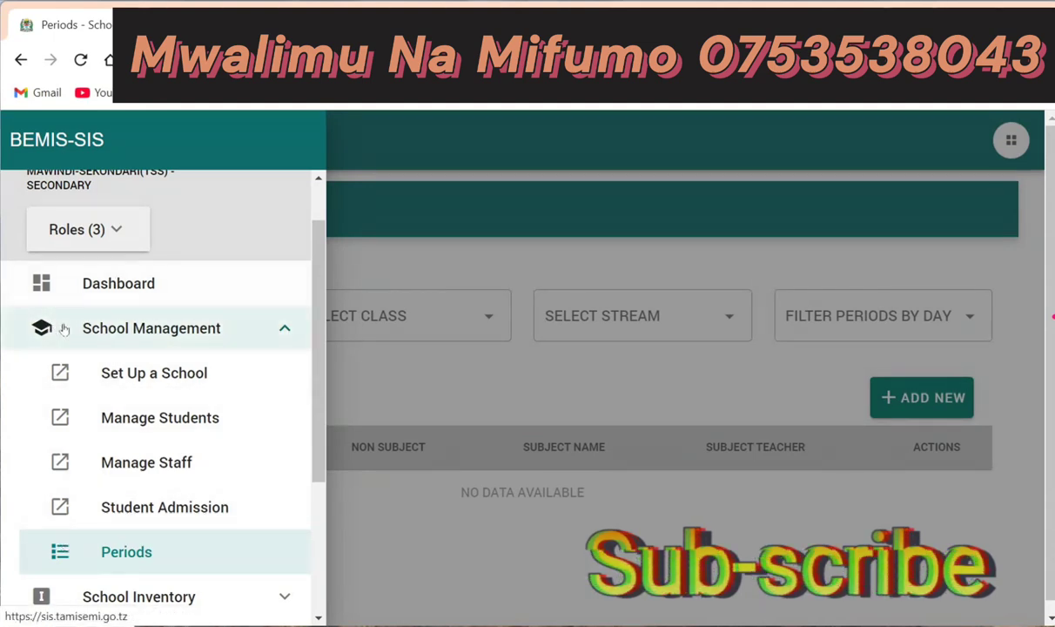
{"action": "left_click", "coordinate": [194, 335]}
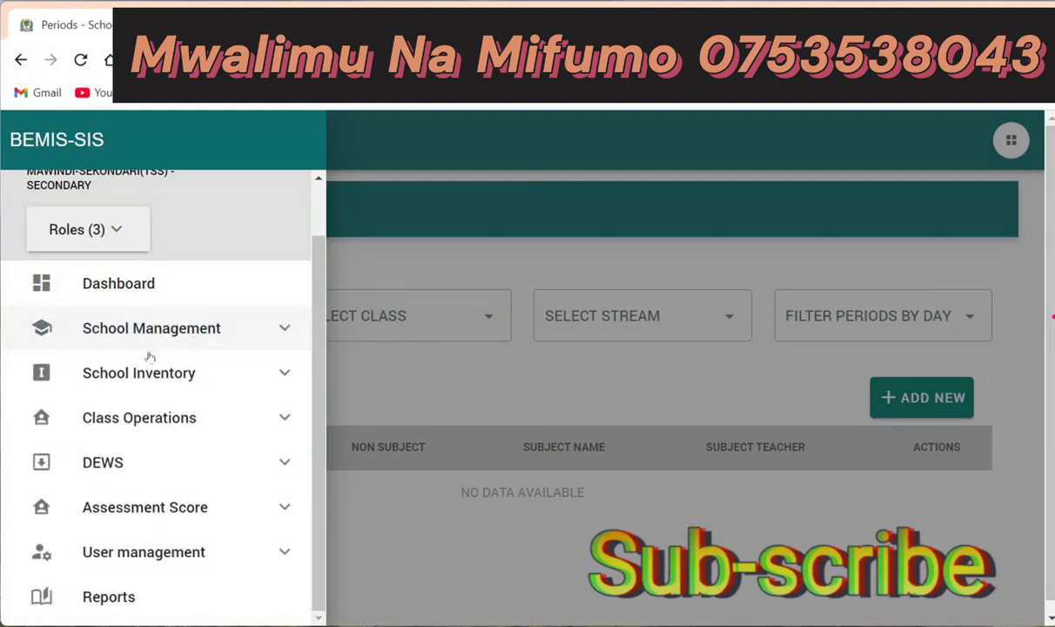
{"action": "left_click", "coordinate": [120, 372]}
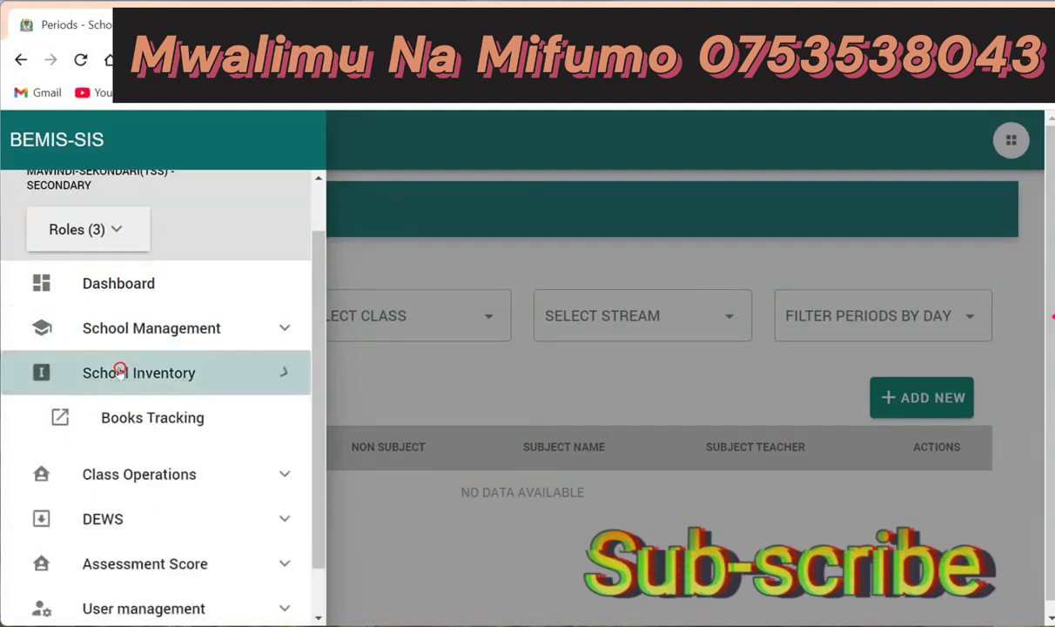
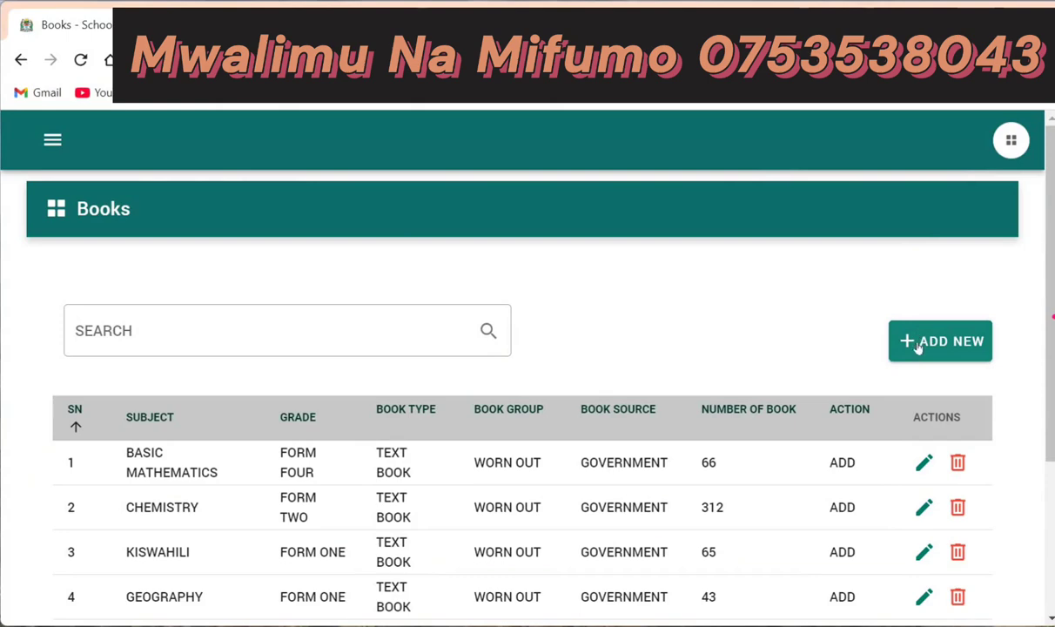
Step: Start a new book record with registration date 03/09/2025 and subject Basic Mathematics
{"action": "left_click", "coordinate": [918, 346]}
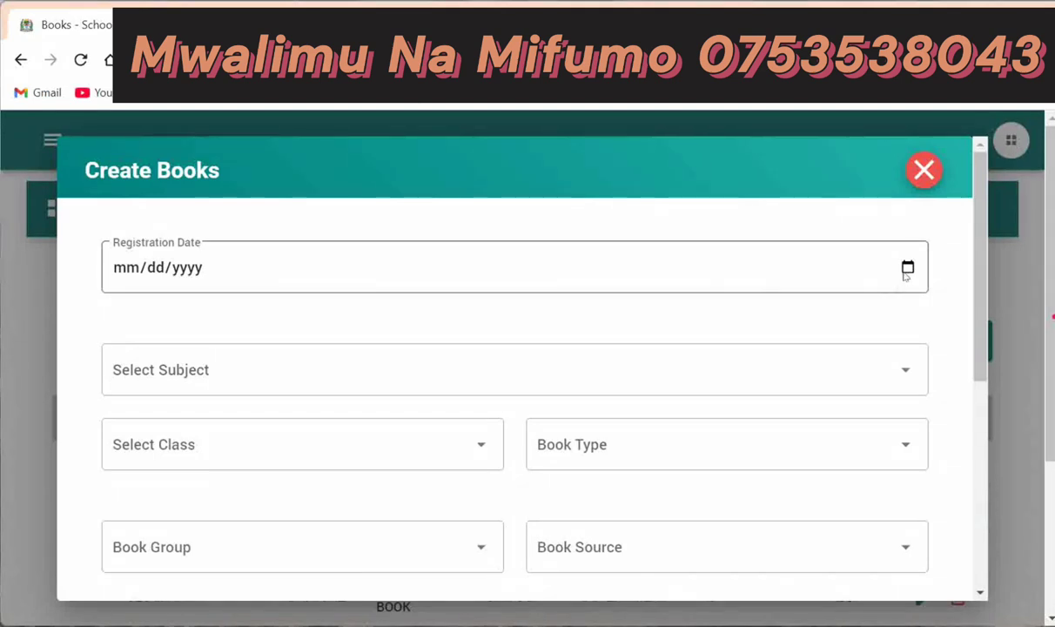
{"action": "left_click", "coordinate": [859, 262]}
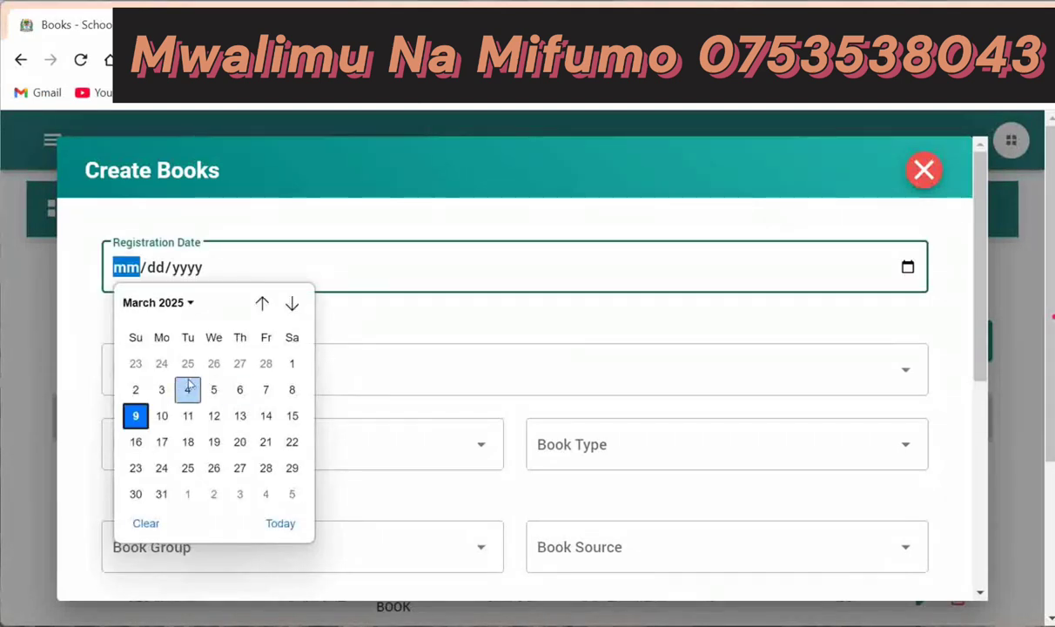
{"action": "left_click", "coordinate": [135, 417]}
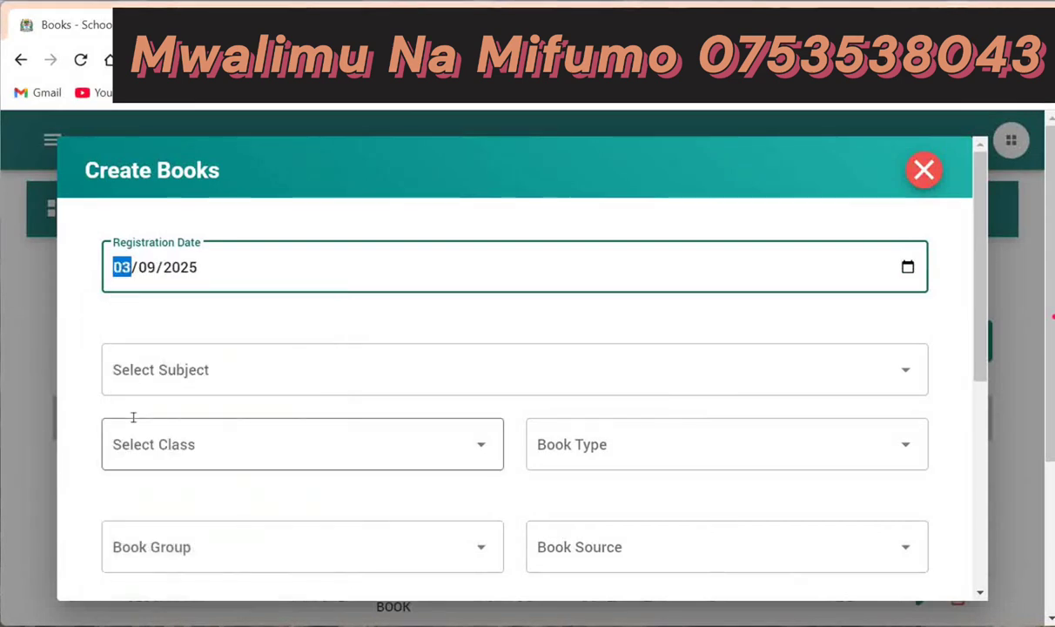
{"action": "left_click", "coordinate": [235, 370]}
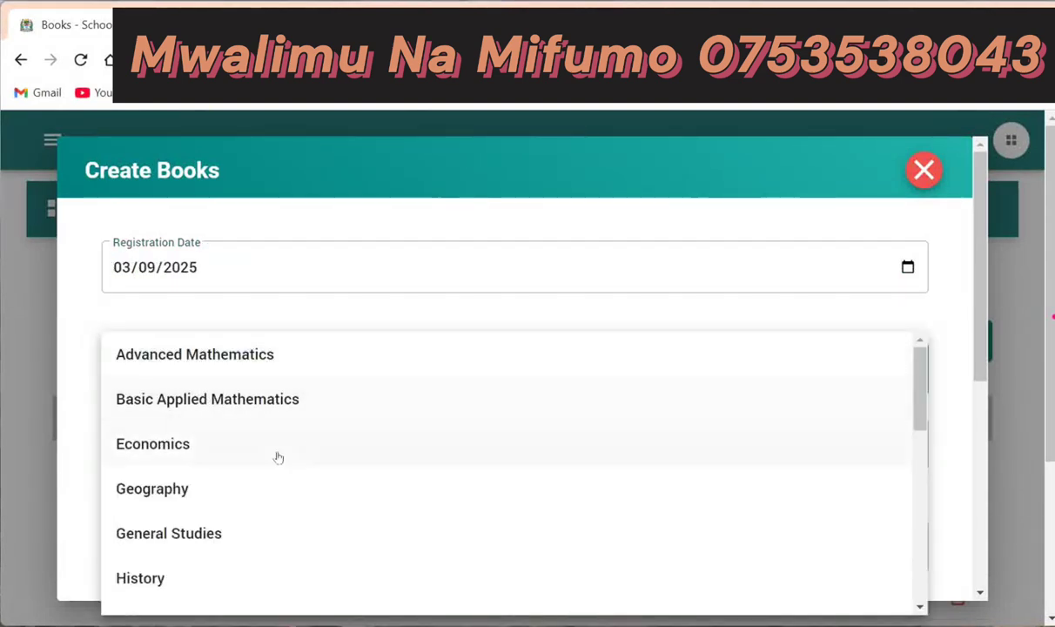
{"action": "left_click_drag", "start_coordinate": [922, 393], "coordinate": [887, 474]}
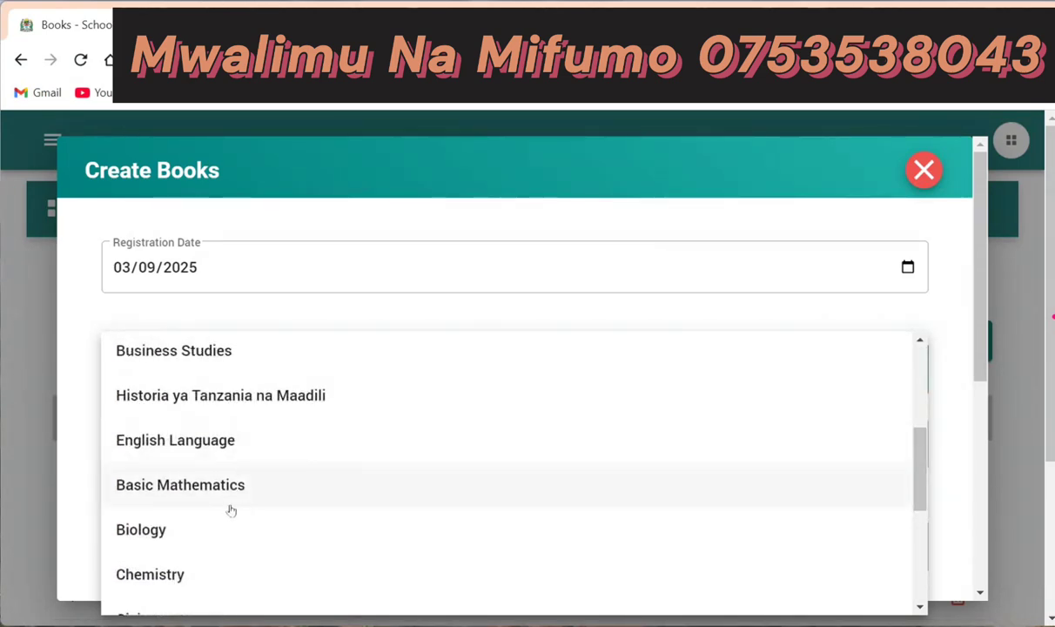
{"action": "left_click", "coordinate": [218, 481]}
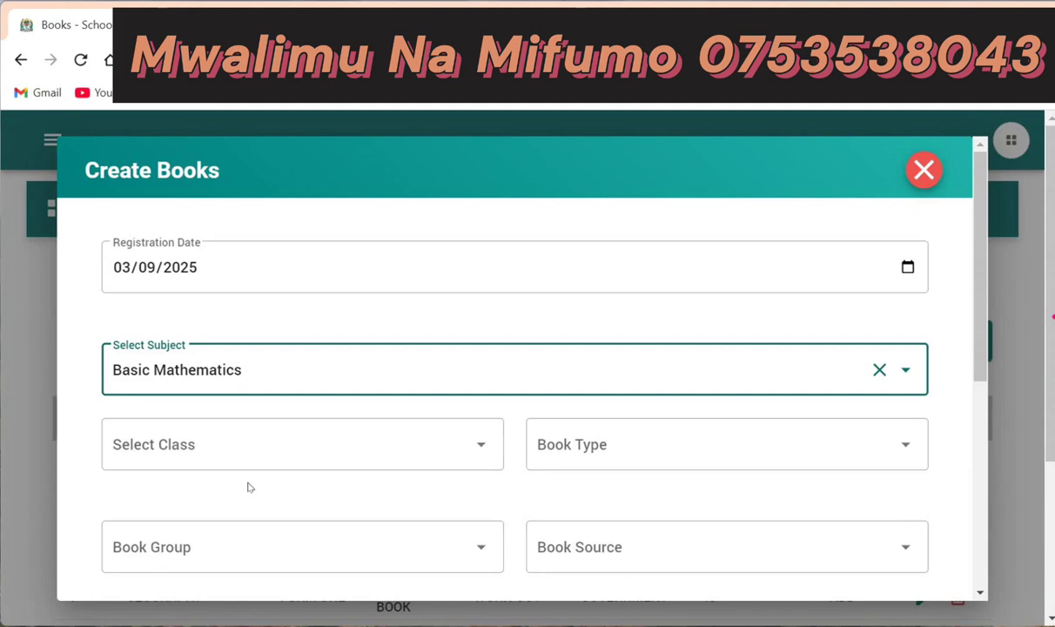
Step: Set the book record's class to Form One, book type to Text Book and book group to Worn out
{"action": "left_click", "coordinate": [461, 427]}
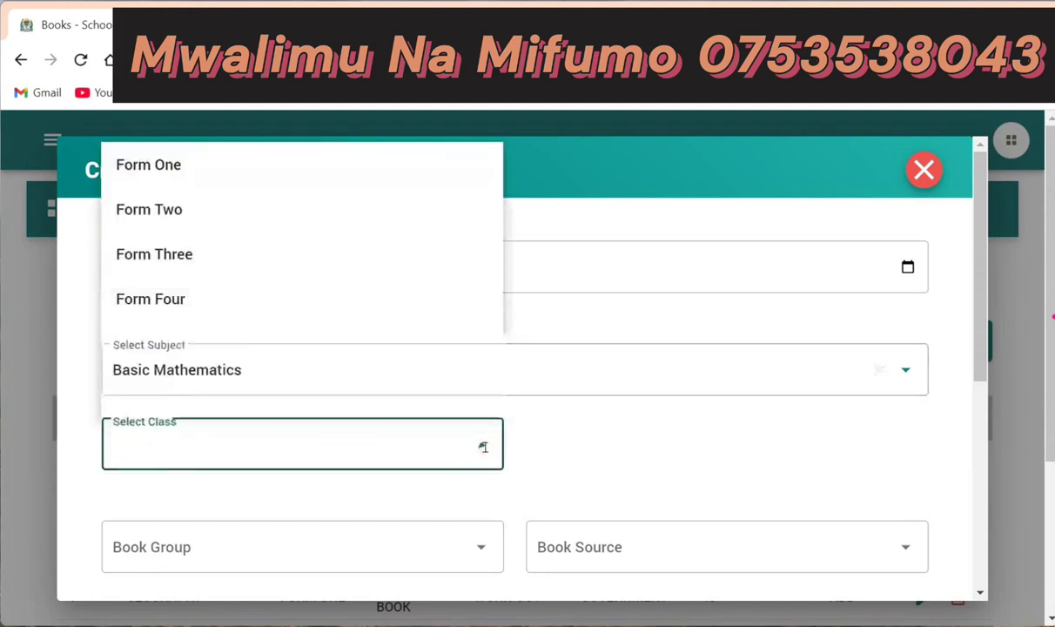
{"action": "left_click", "coordinate": [181, 167]}
{"action": "left_click", "coordinate": [662, 457]}
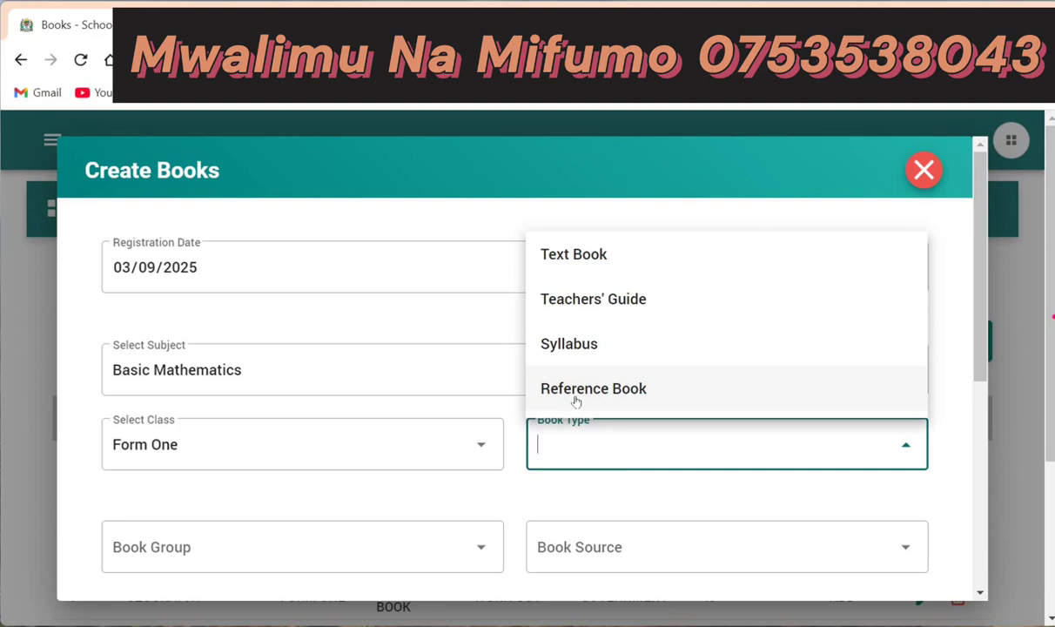
{"action": "left_click", "coordinate": [597, 254]}
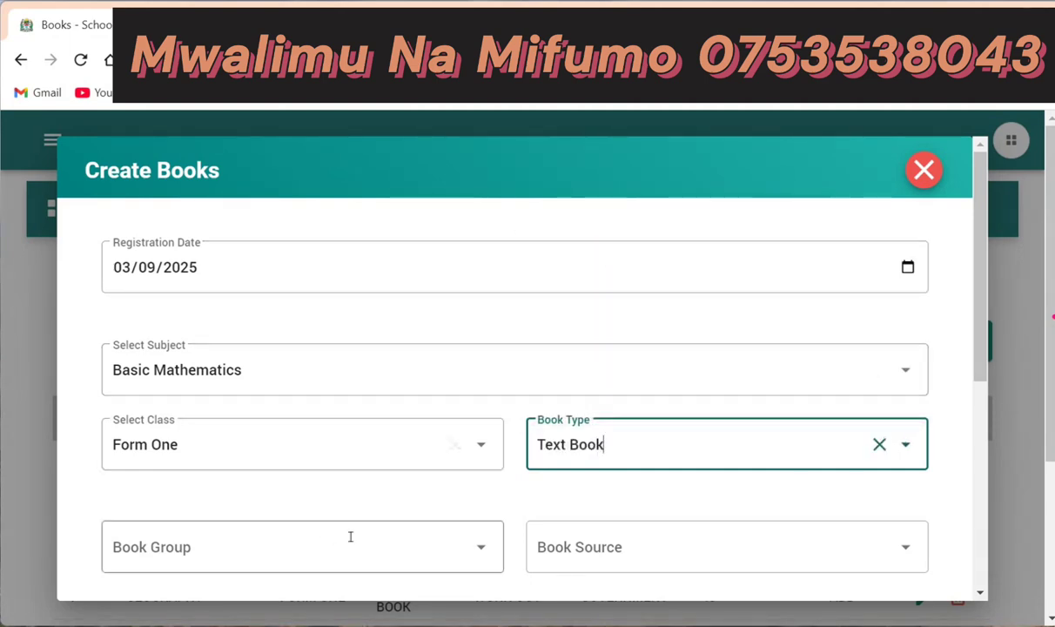
{"action": "left_click", "coordinate": [482, 550]}
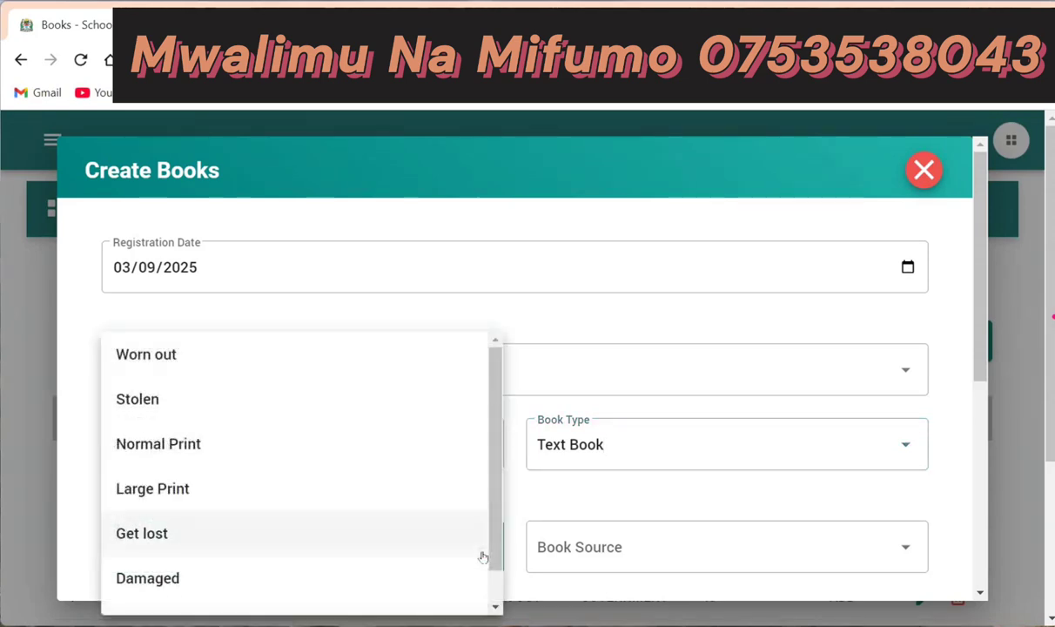
{"action": "left_click", "coordinate": [152, 362]}
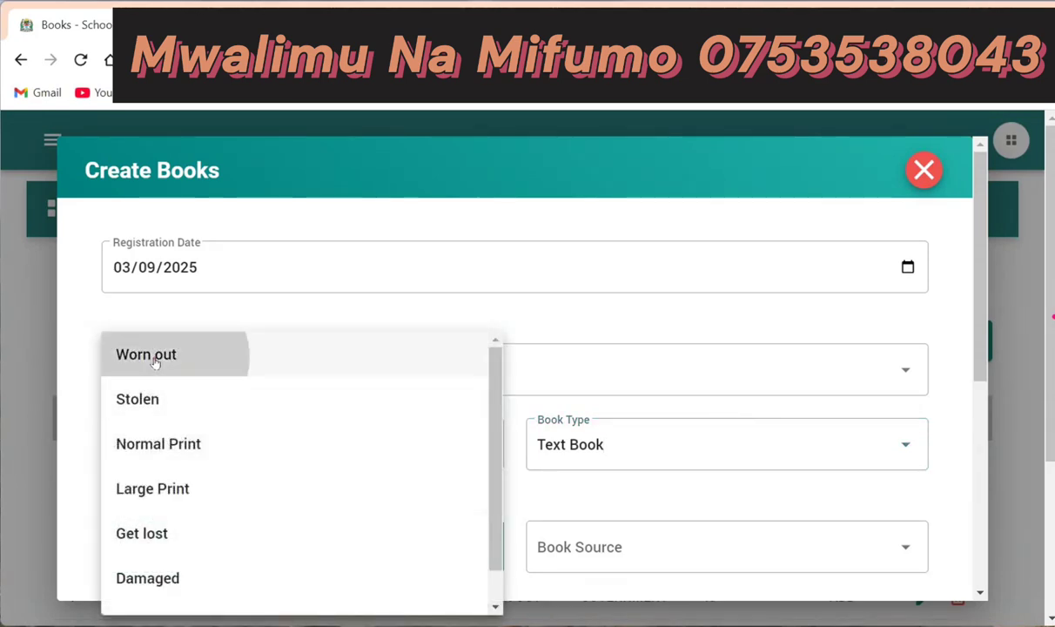
Step: Set the book record's source to Government, the number of books to 34 and the action to ADD
{"action": "left_click", "coordinate": [618, 550]}
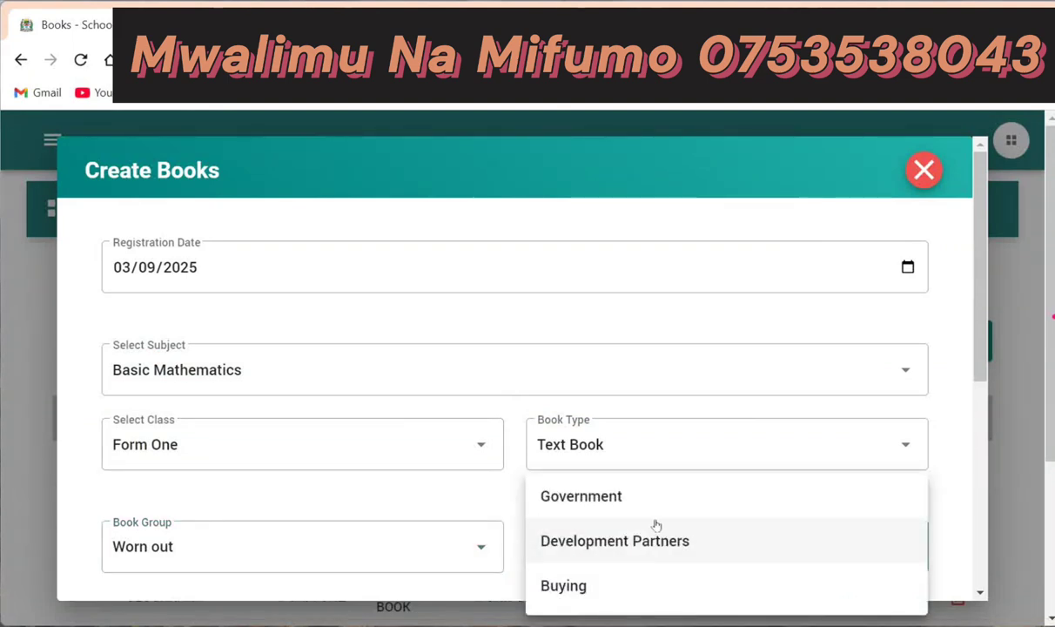
{"action": "left_click", "coordinate": [634, 497]}
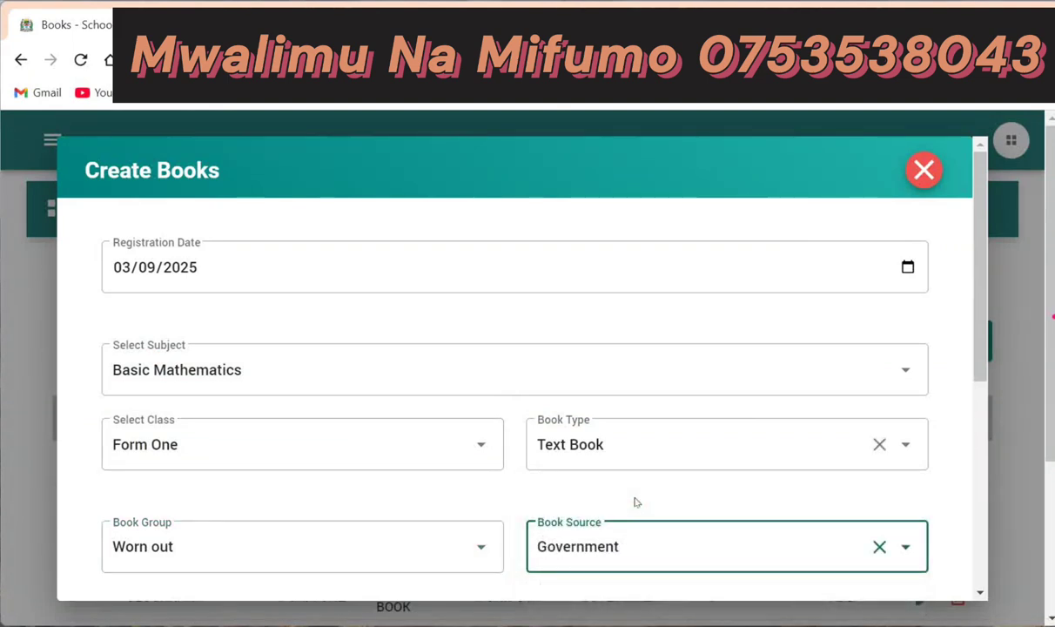
{"action": "left_click_drag", "start_coordinate": [980, 322], "coordinate": [981, 362]}
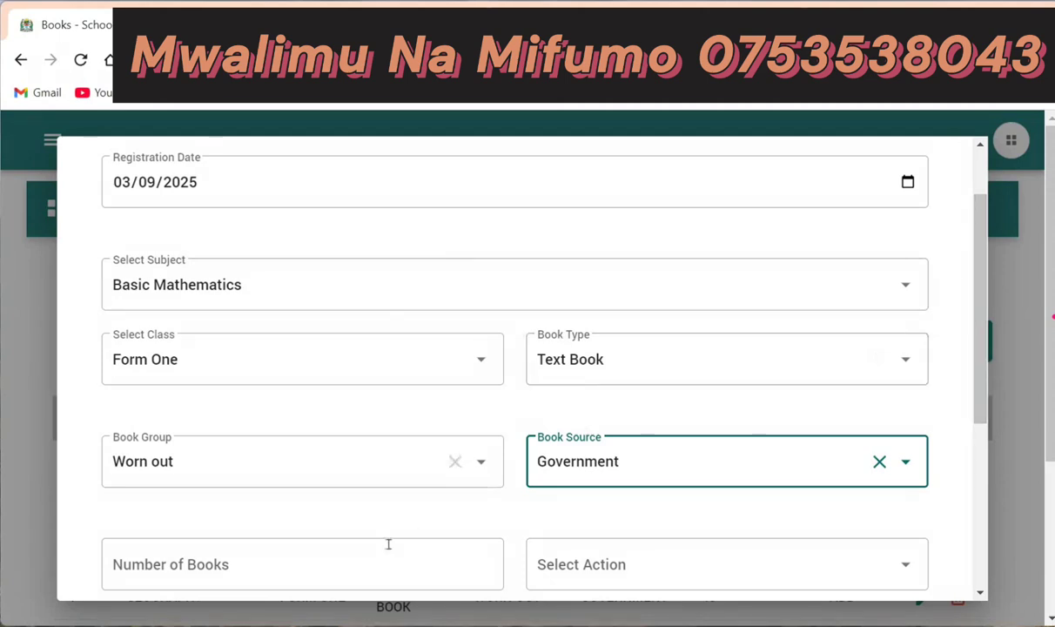
{"action": "left_click", "coordinate": [341, 566]}
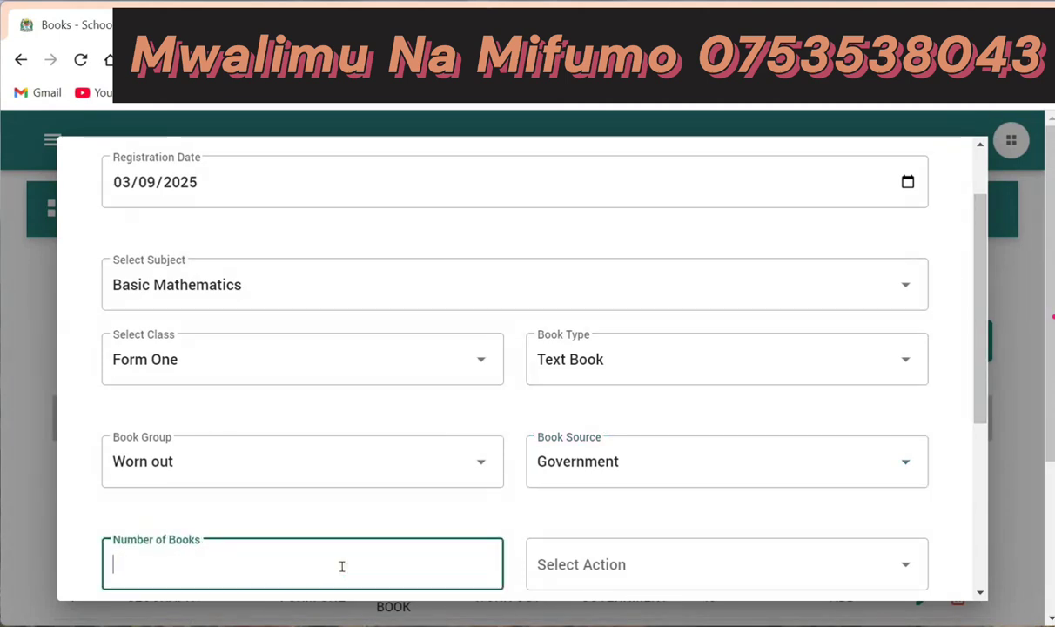
{"action": "type", "text": "34"}
{"action": "left_click", "coordinate": [568, 576]}
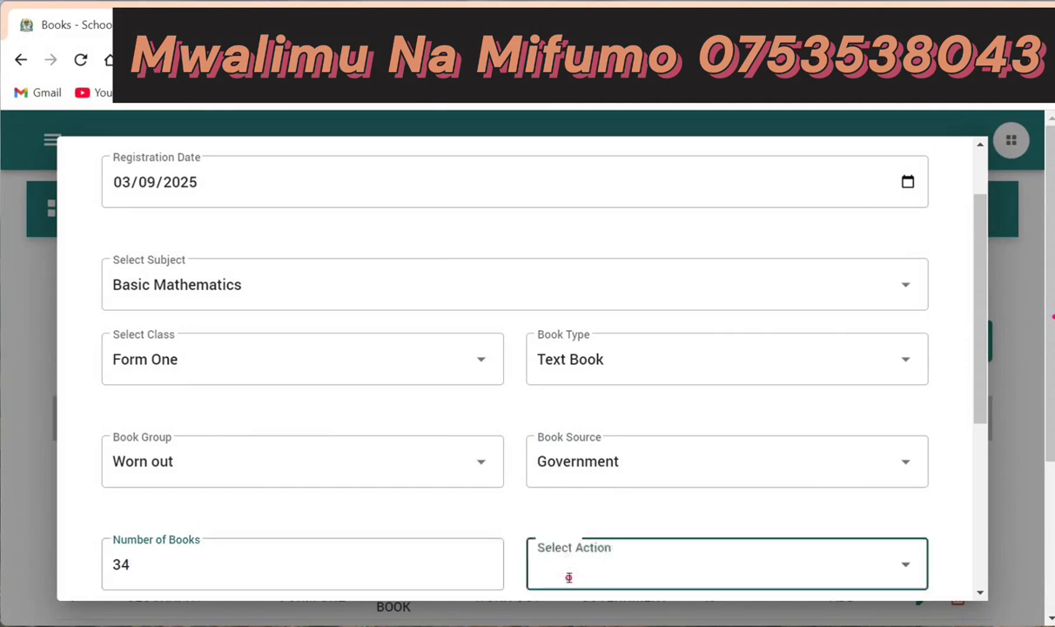
{"action": "left_click", "coordinate": [563, 539]}
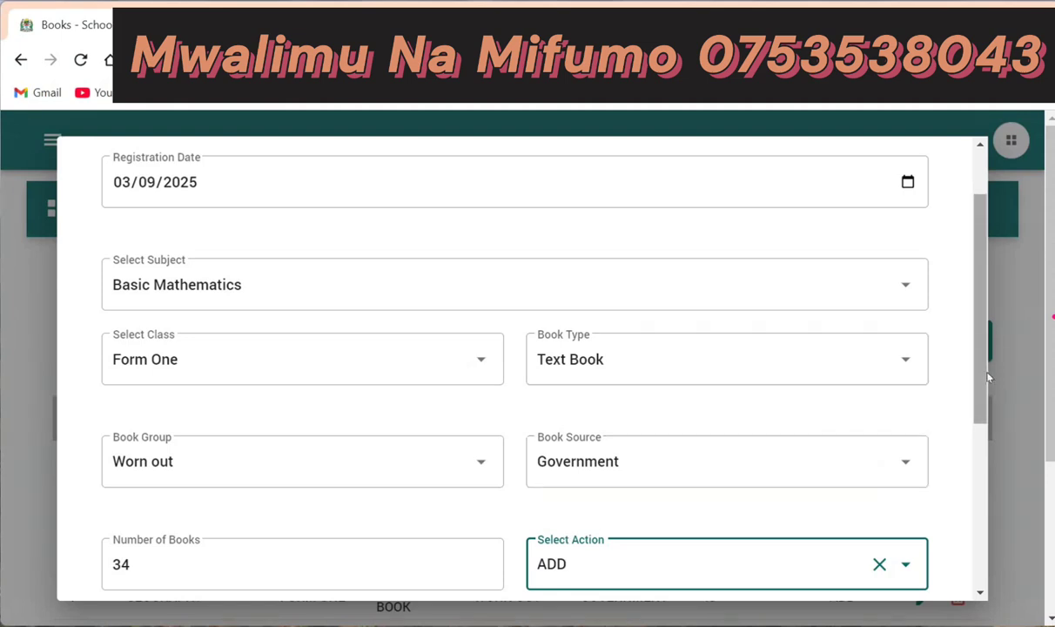
Step: View the description field of the new book record and cancel the form without creating it
{"action": "scroll", "coordinate": [988, 376], "scroll_direction": "down", "scroll_amount": 4}
{"action": "left_click", "coordinate": [290, 414]}
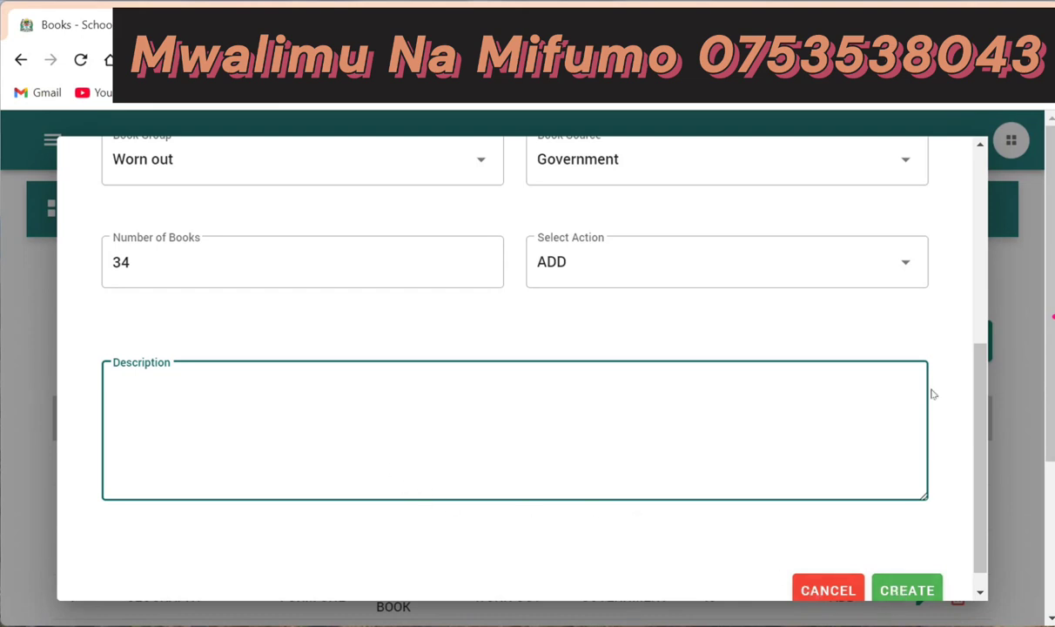
{"action": "left_click", "coordinate": [932, 344]}
{"action": "scroll", "coordinate": [951, 437], "scroll_direction": "down", "scroll_amount": 1}
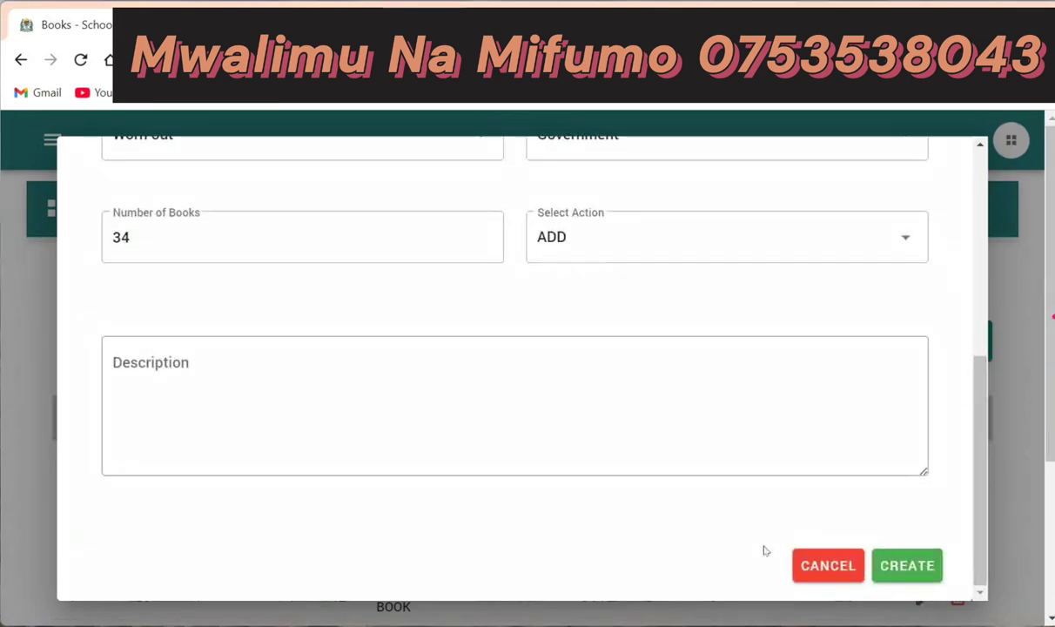
{"action": "left_click", "coordinate": [813, 569]}
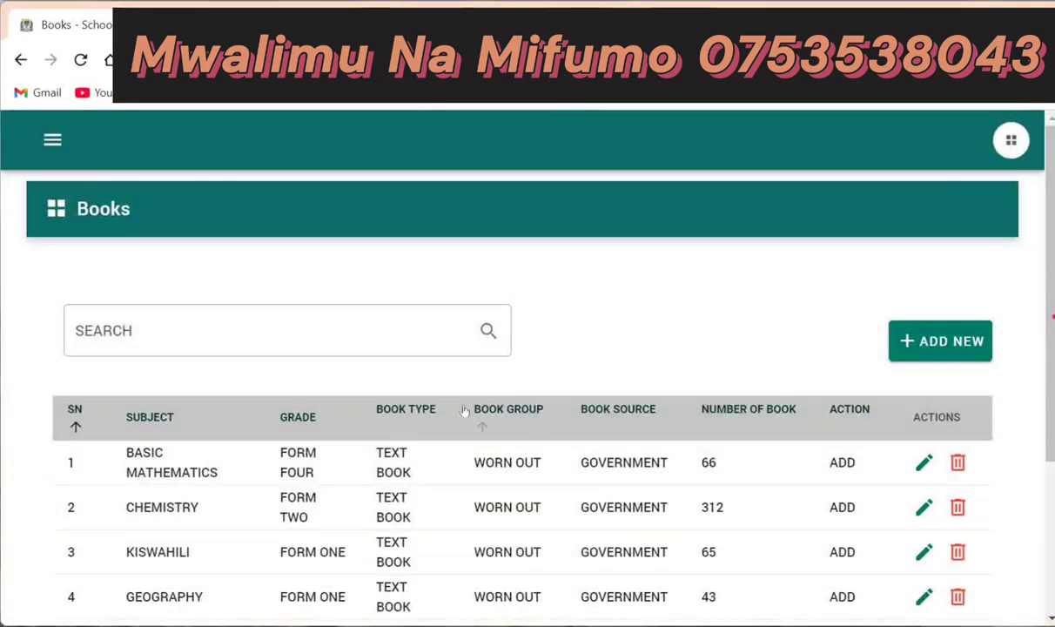
Step: Start another book record with registration date 03/03/2025, subject Historia ya Tanzania na Maadili and class Form One
{"action": "left_click", "coordinate": [930, 344]}
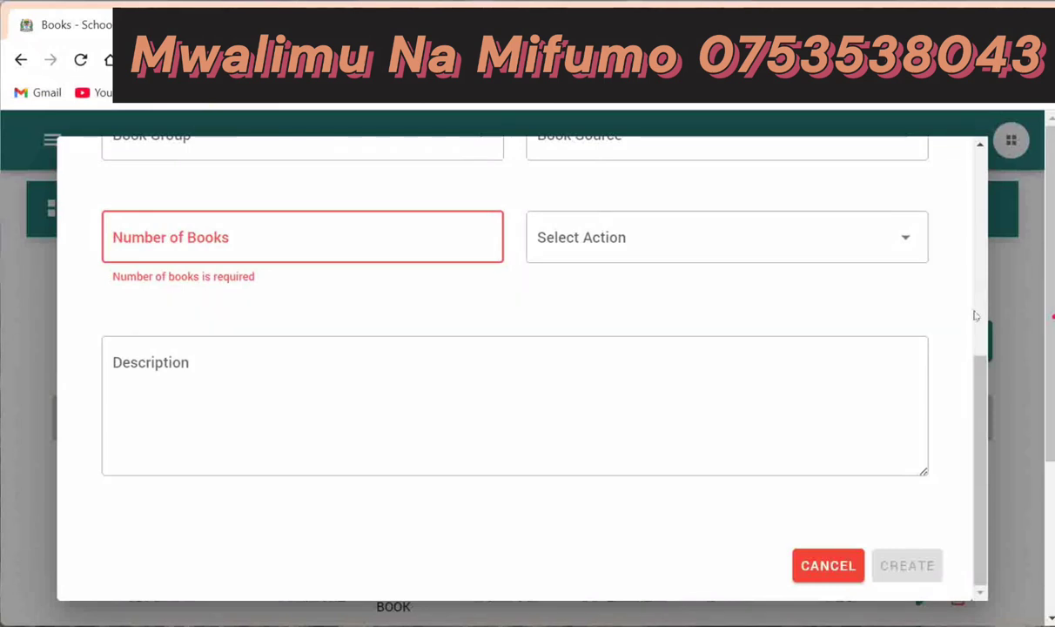
{"action": "left_click_drag", "start_coordinate": [981, 389], "coordinate": [989, 164]}
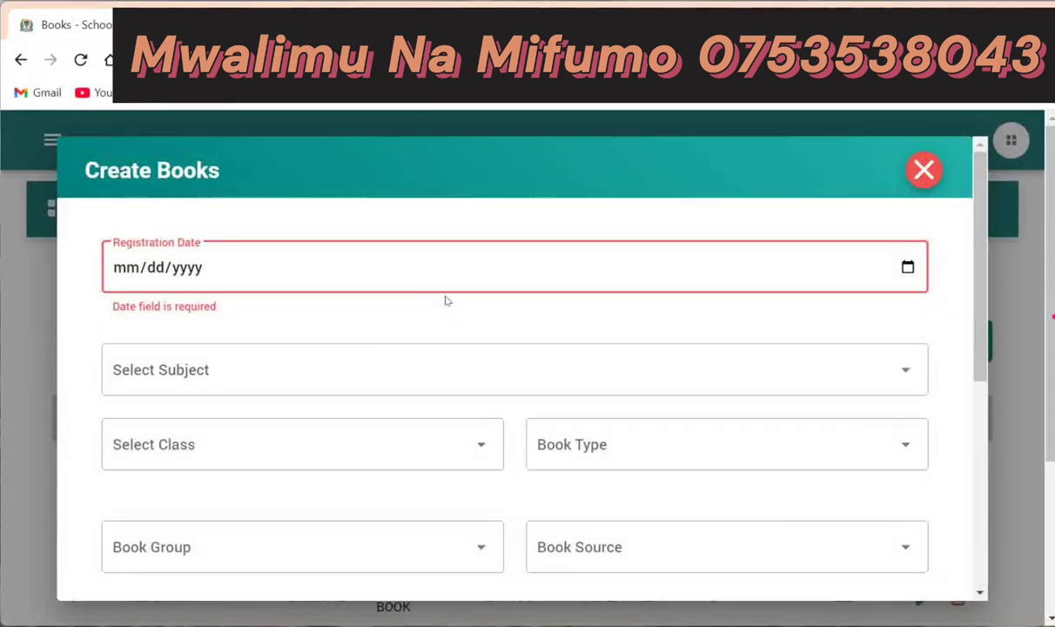
{"action": "left_click", "coordinate": [400, 257]}
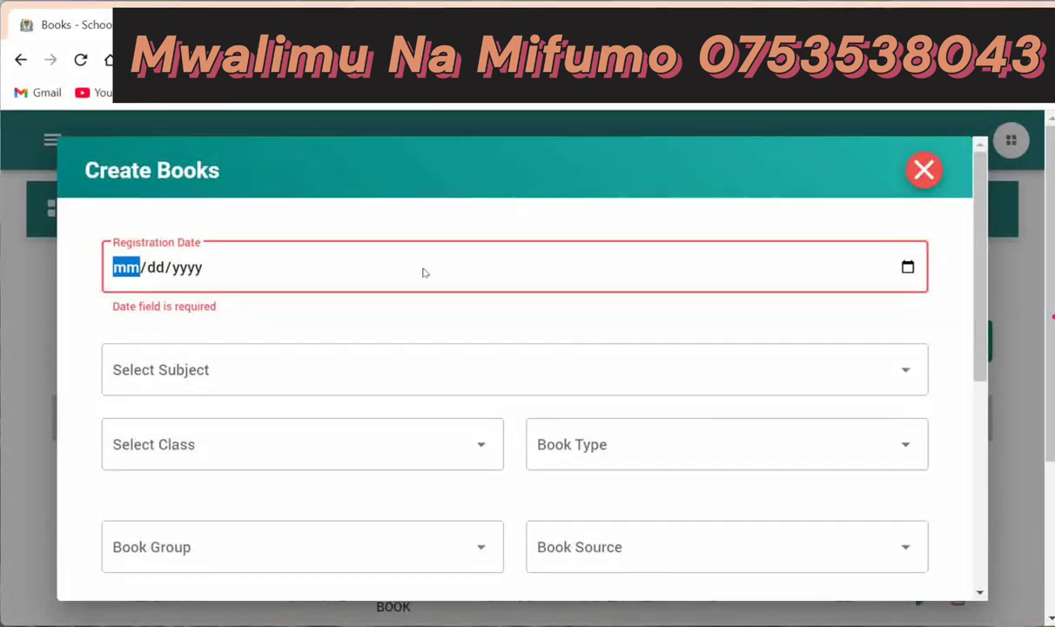
{"action": "left_click", "coordinate": [907, 267]}
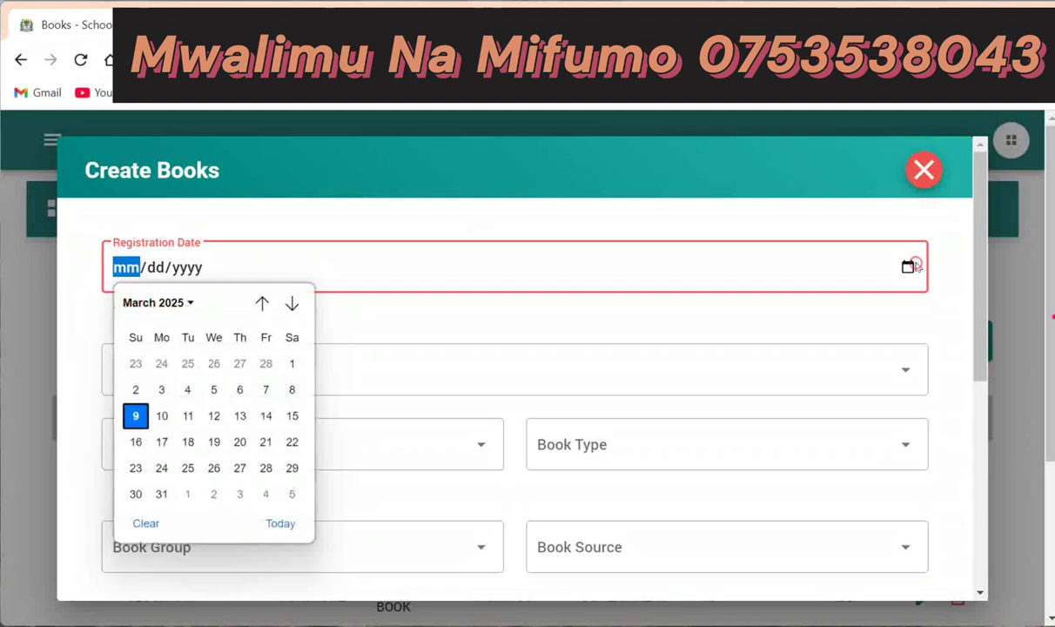
{"action": "left_click", "coordinate": [160, 389]}
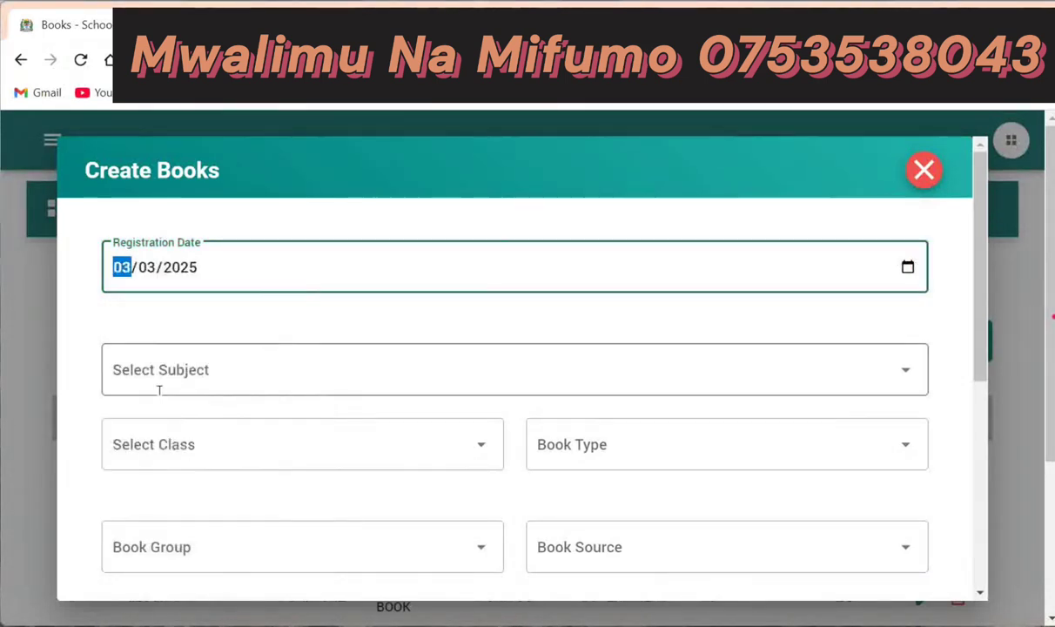
{"action": "left_click", "coordinate": [209, 374]}
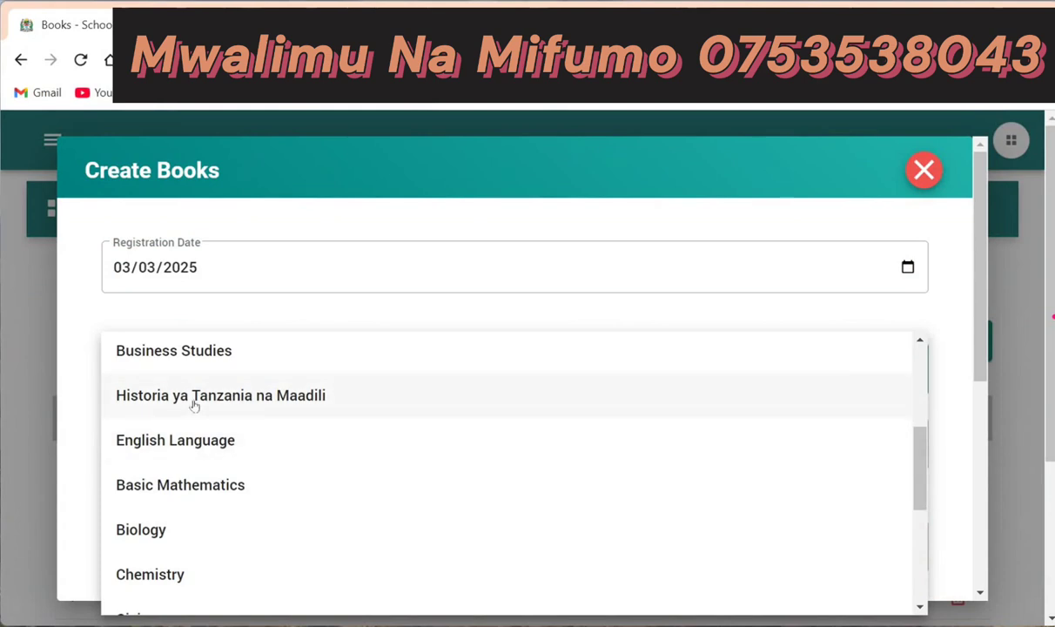
{"action": "left_click", "coordinate": [185, 391]}
{"action": "left_click", "coordinate": [449, 450]}
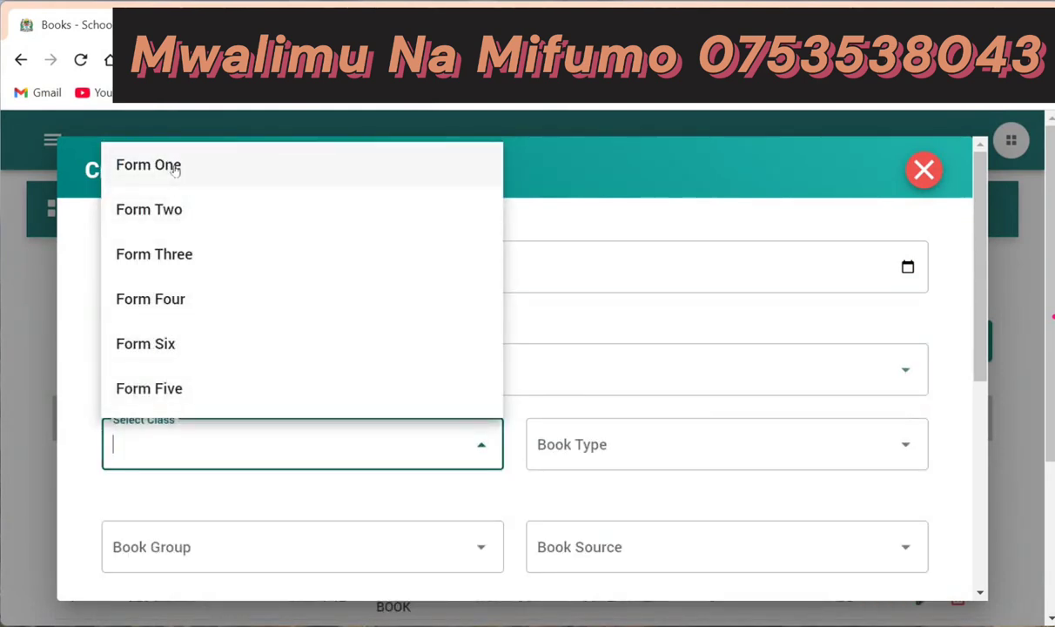
{"action": "left_click", "coordinate": [189, 166]}
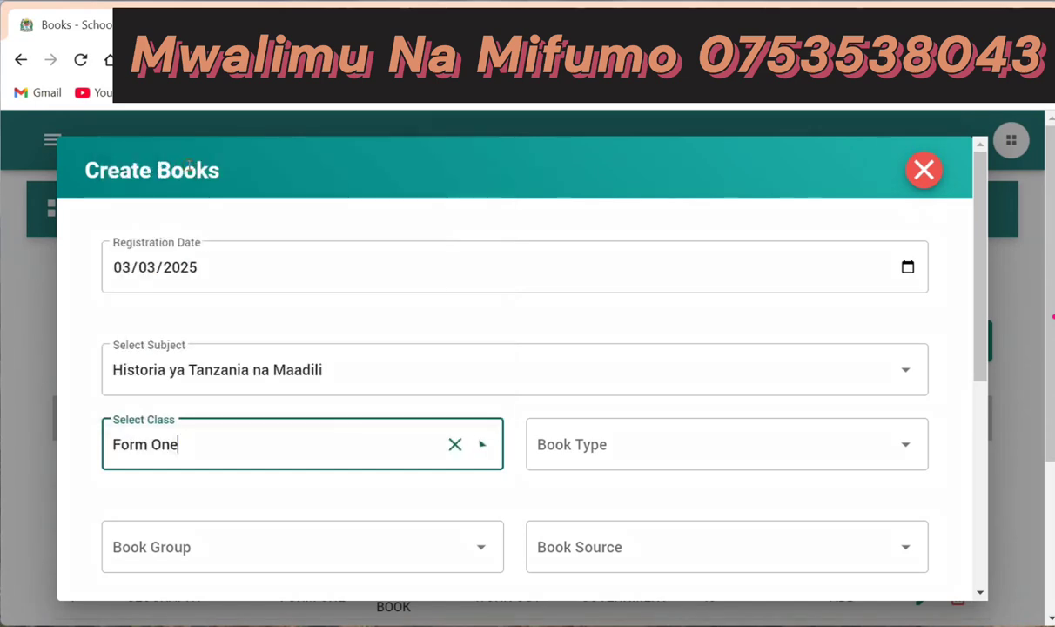
Step: Examine the available book type and book source options without choosing any
{"action": "left_click", "coordinate": [640, 453]}
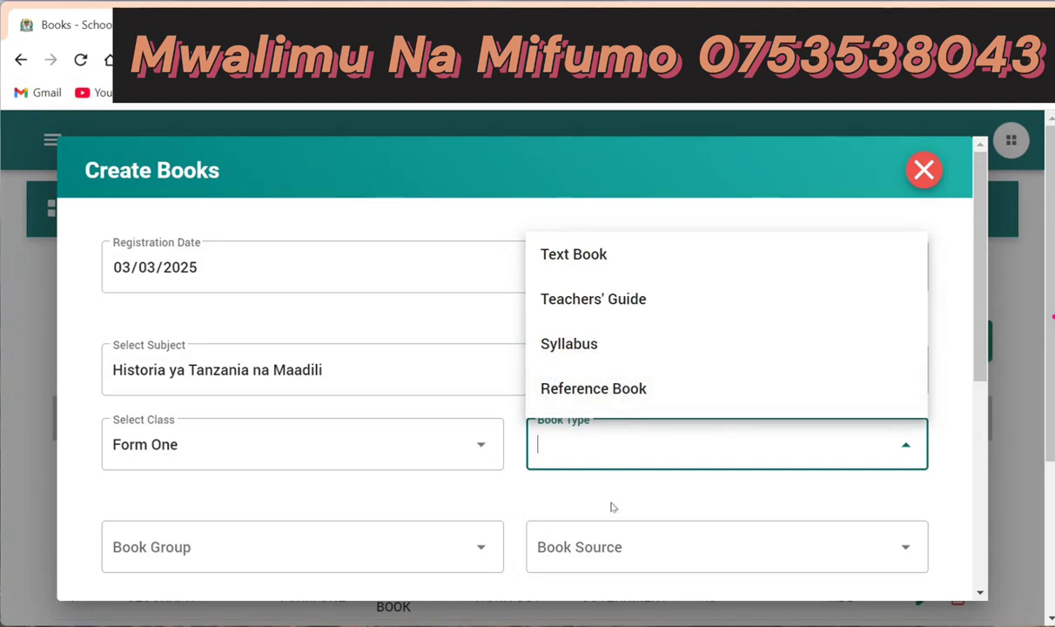
{"action": "left_click", "coordinate": [607, 546]}
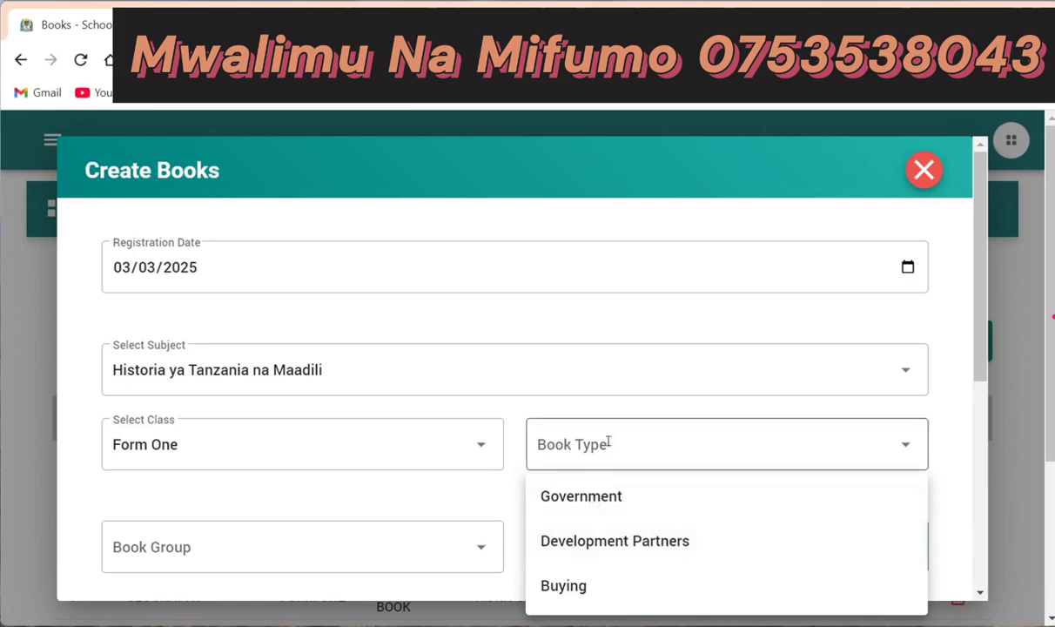
{"action": "left_click", "coordinate": [808, 317]}
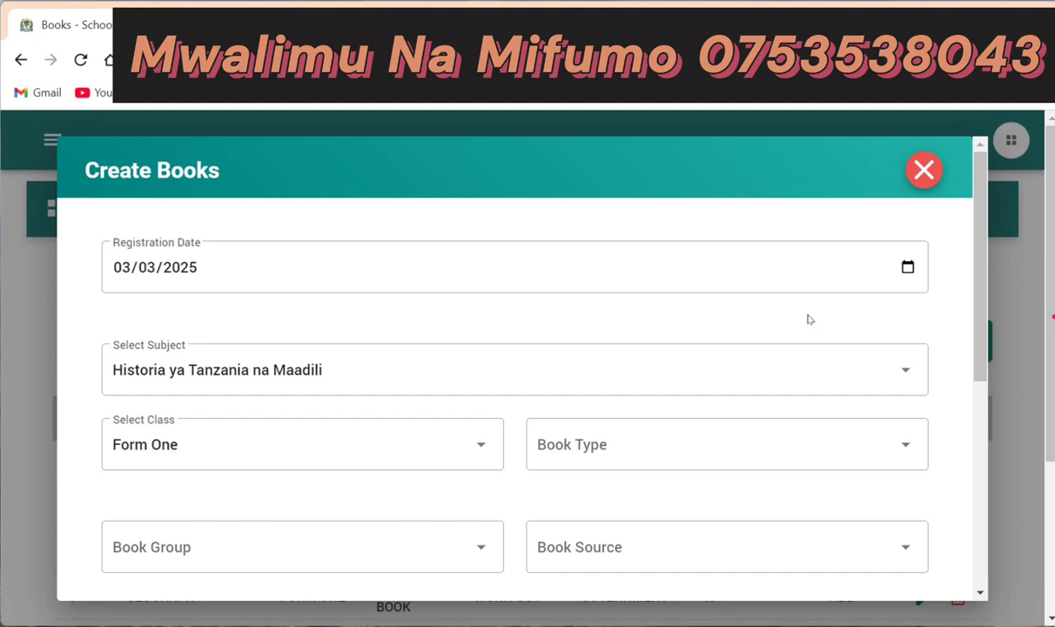
{"action": "left_click", "coordinate": [712, 443]}
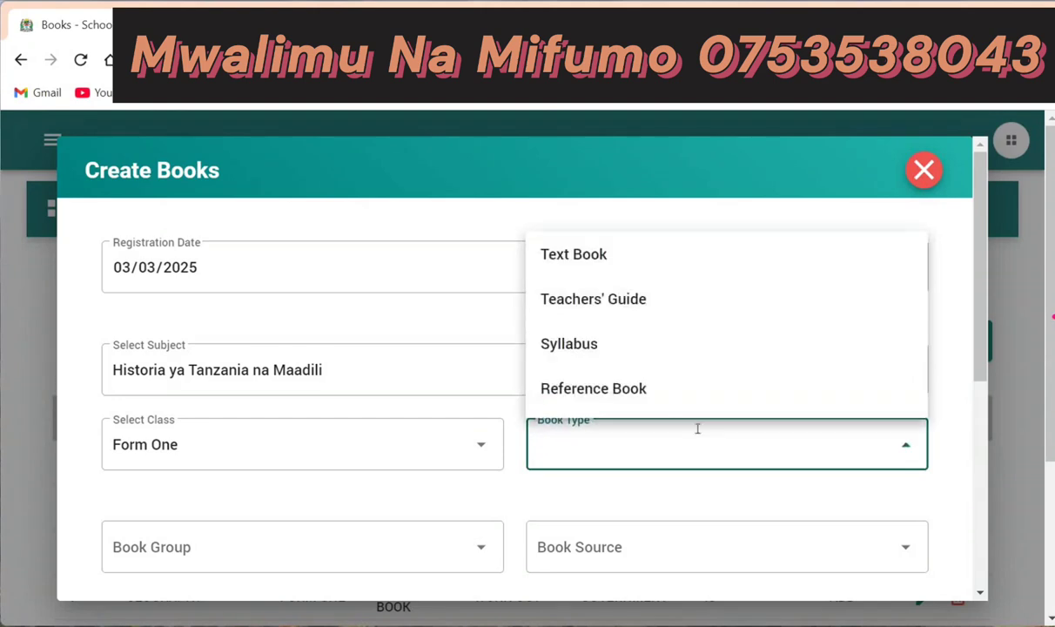
{"action": "left_click", "coordinate": [582, 546]}
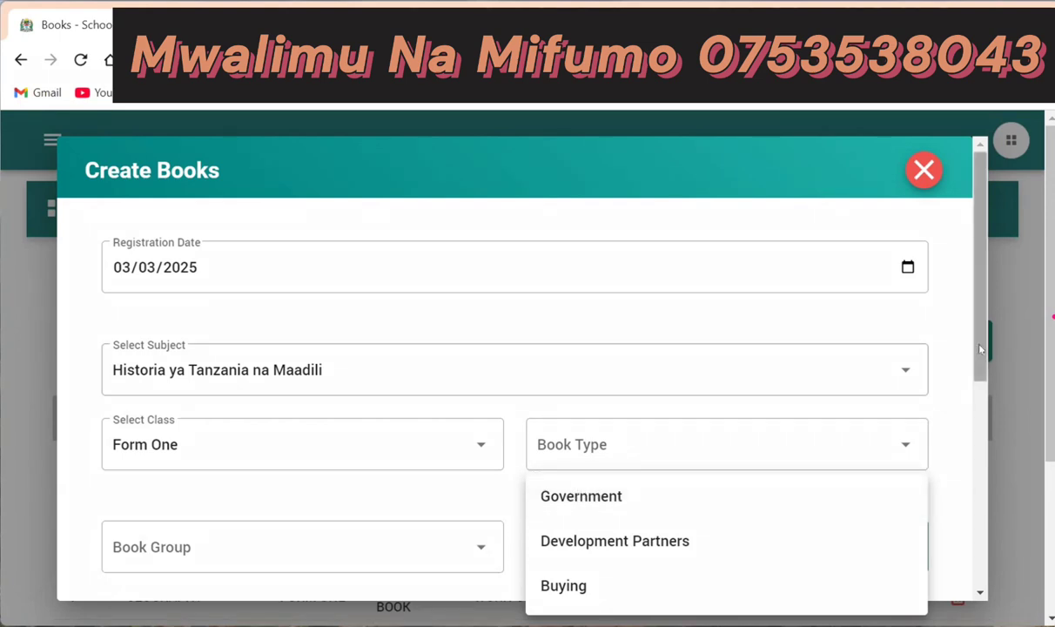
Step: View the remaining fields of the book form and close it without creating the record
{"action": "left_click_drag", "start_coordinate": [979, 353], "coordinate": [952, 514]}
{"action": "scroll", "coordinate": [952, 516], "scroll_direction": "down", "scroll_amount": 1}
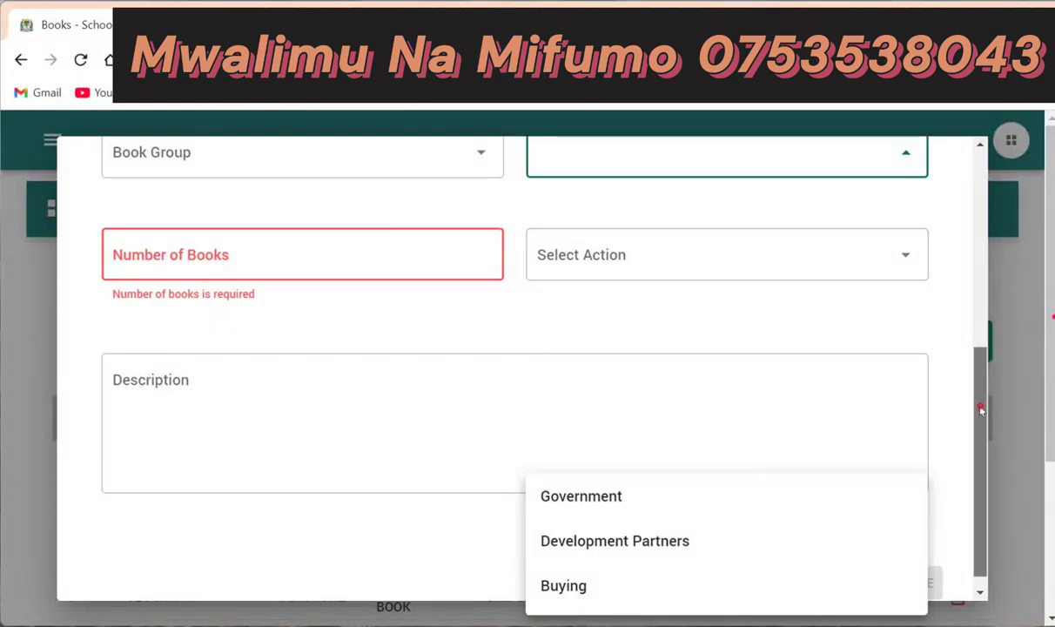
{"action": "scroll", "coordinate": [927, 382], "scroll_direction": "up", "scroll_amount": 5}
{"action": "left_click", "coordinate": [924, 170]}
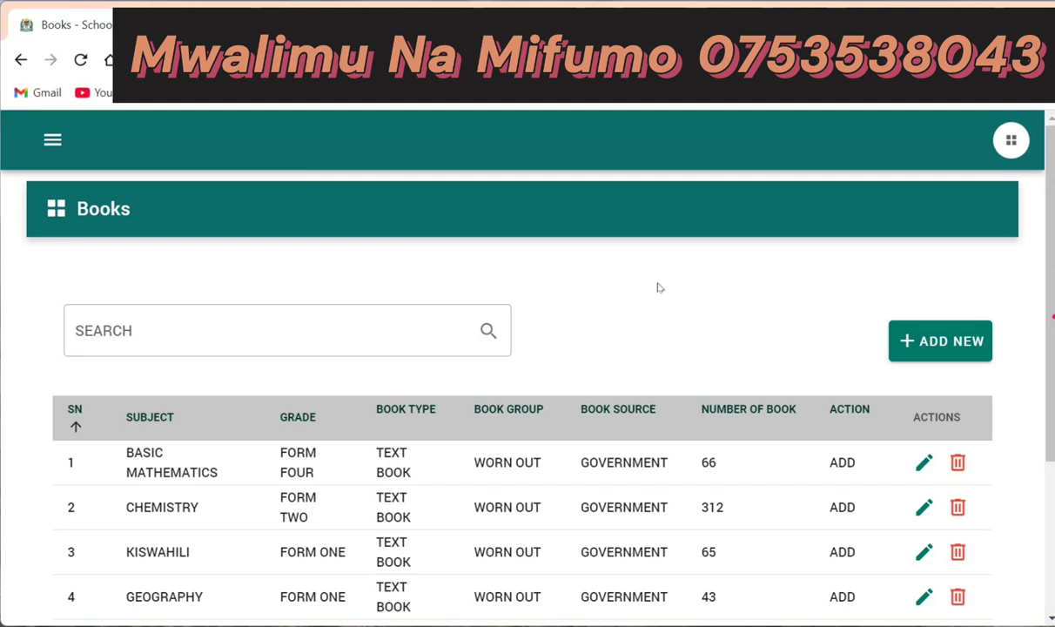
Step: Open Furniture Tracking under School Inventory
{"action": "left_click", "coordinate": [50, 142]}
{"action": "left_click", "coordinate": [50, 142]}
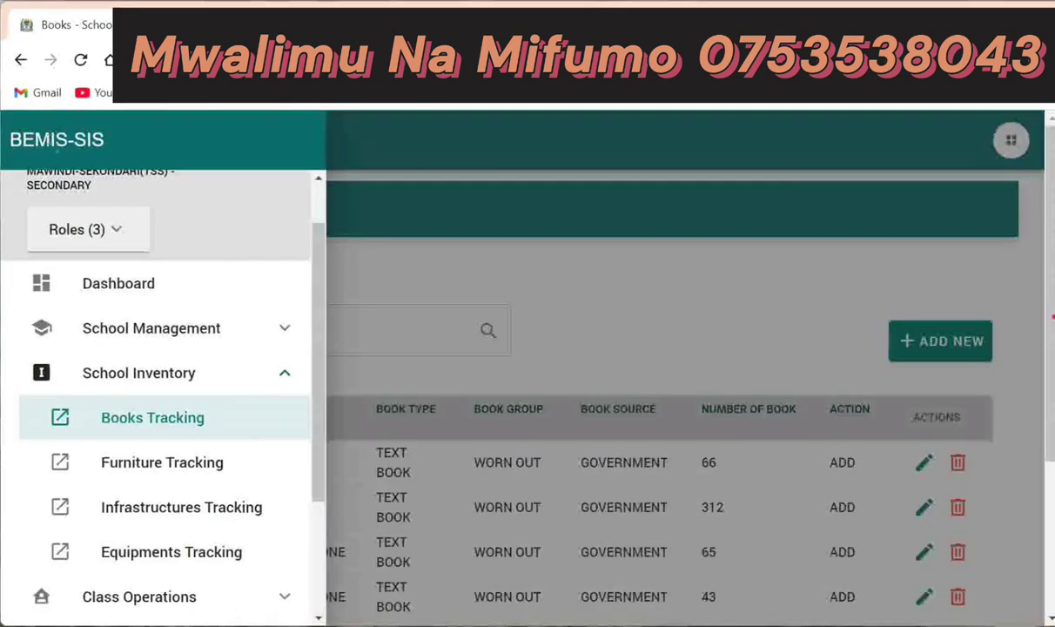
{"action": "left_click", "coordinate": [135, 466]}
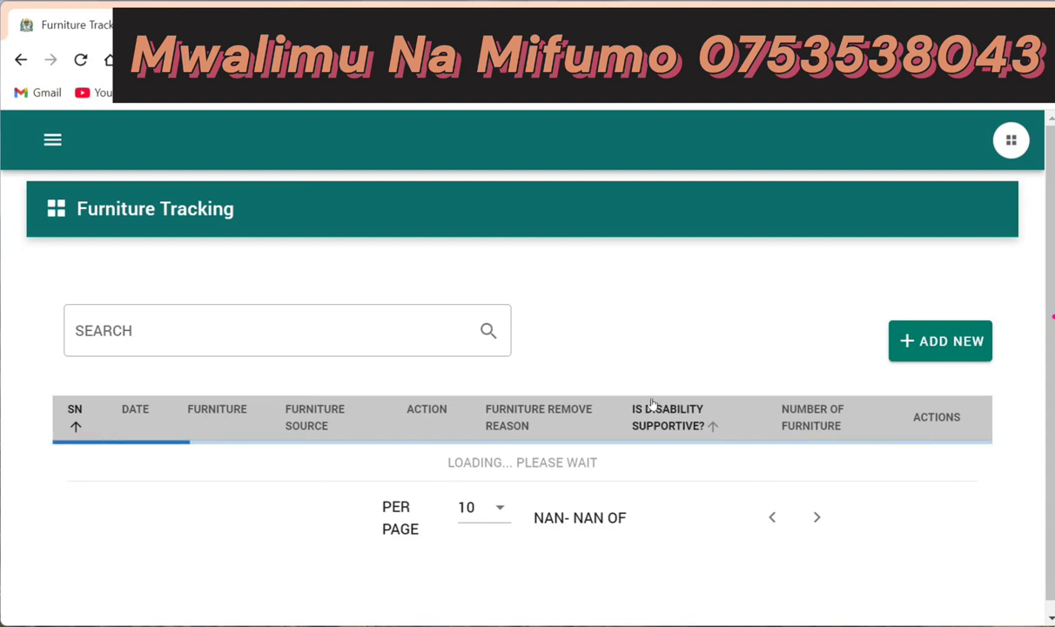
Step: Start a new furniture record with registration date 03/03/2025, furniture Beds and source Buying
{"action": "left_click", "coordinate": [937, 352]}
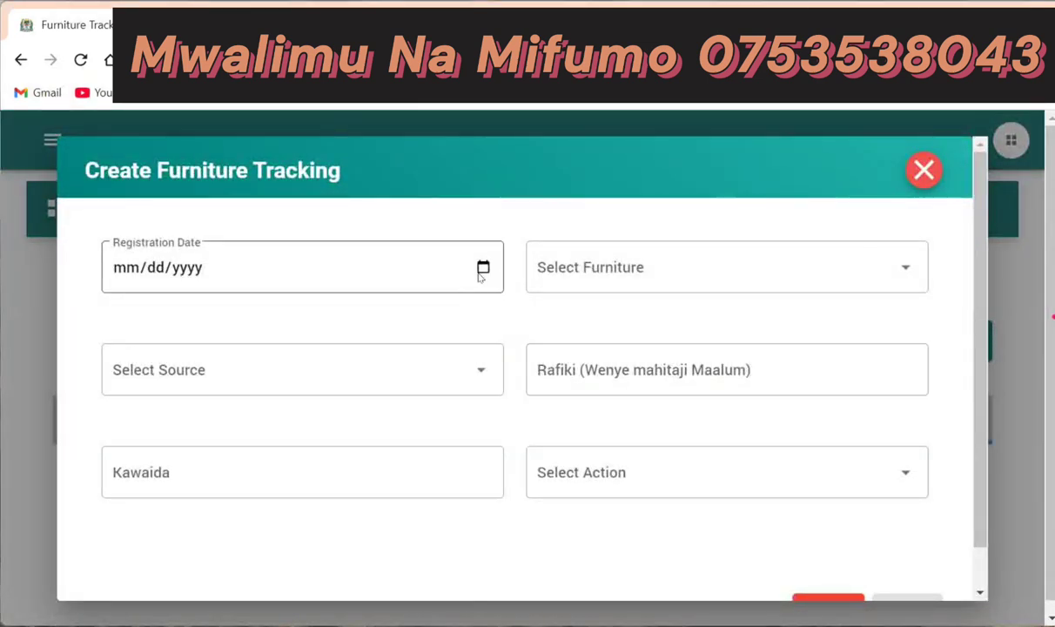
{"action": "left_click", "coordinate": [483, 269]}
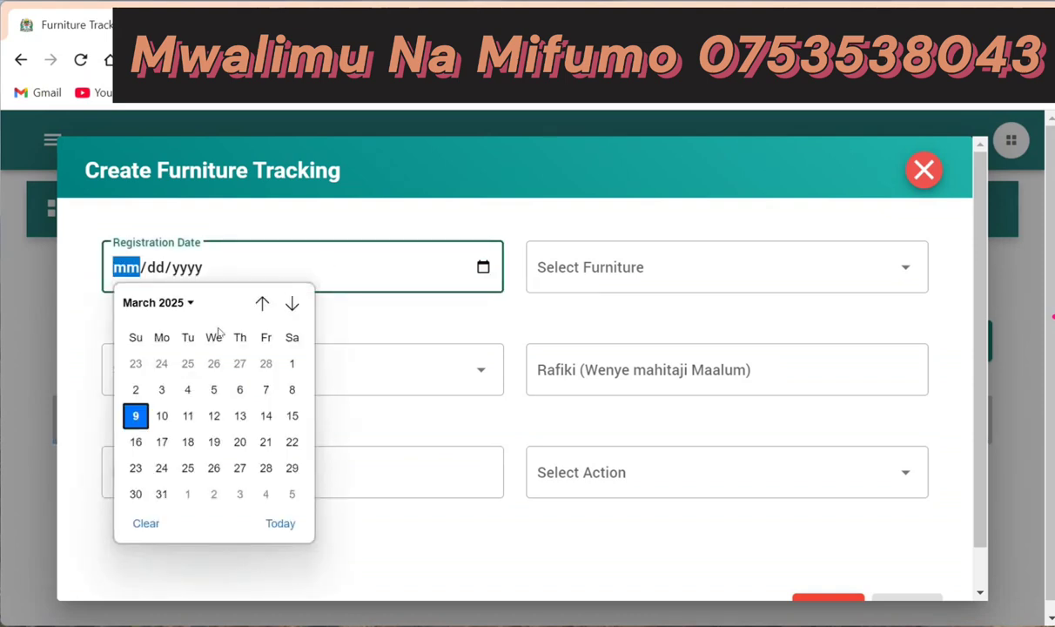
{"action": "left_click", "coordinate": [162, 392]}
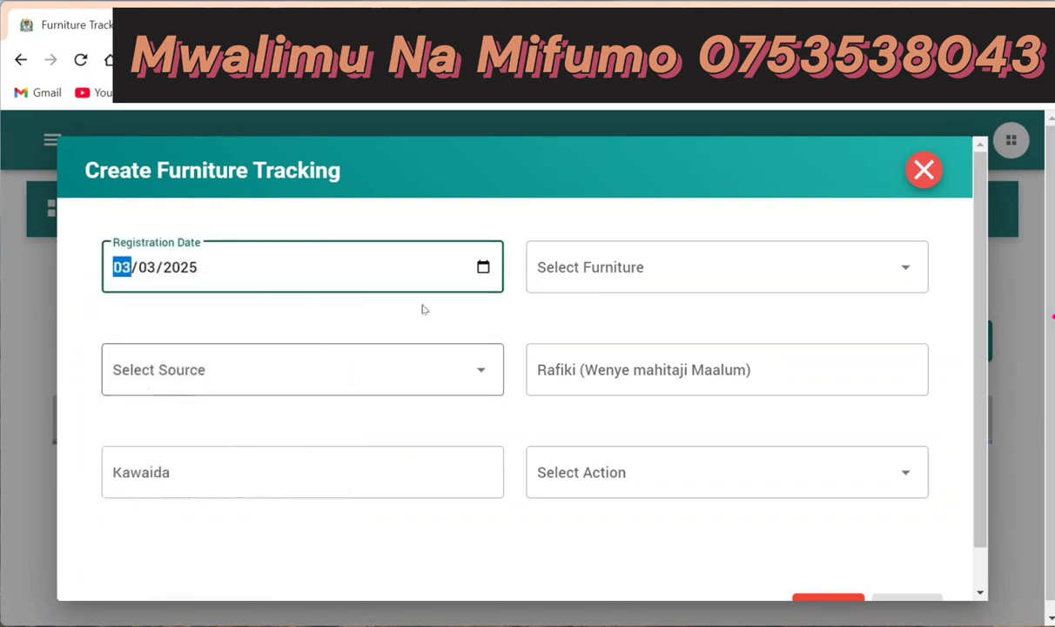
{"action": "left_click", "coordinate": [578, 267]}
{"action": "left_click", "coordinate": [583, 320]}
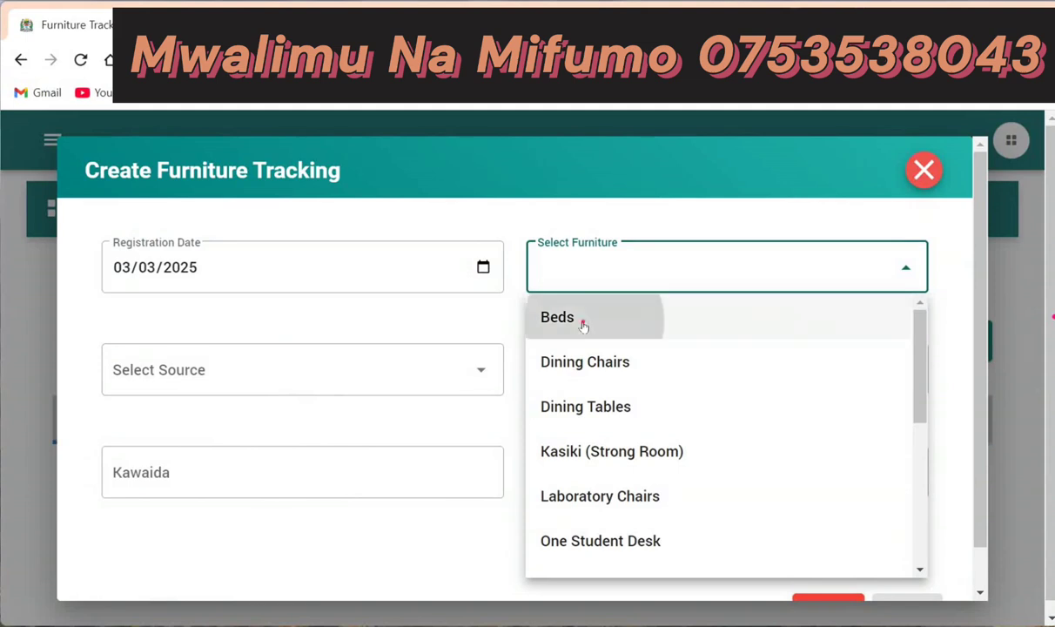
{"action": "left_click", "coordinate": [378, 371]}
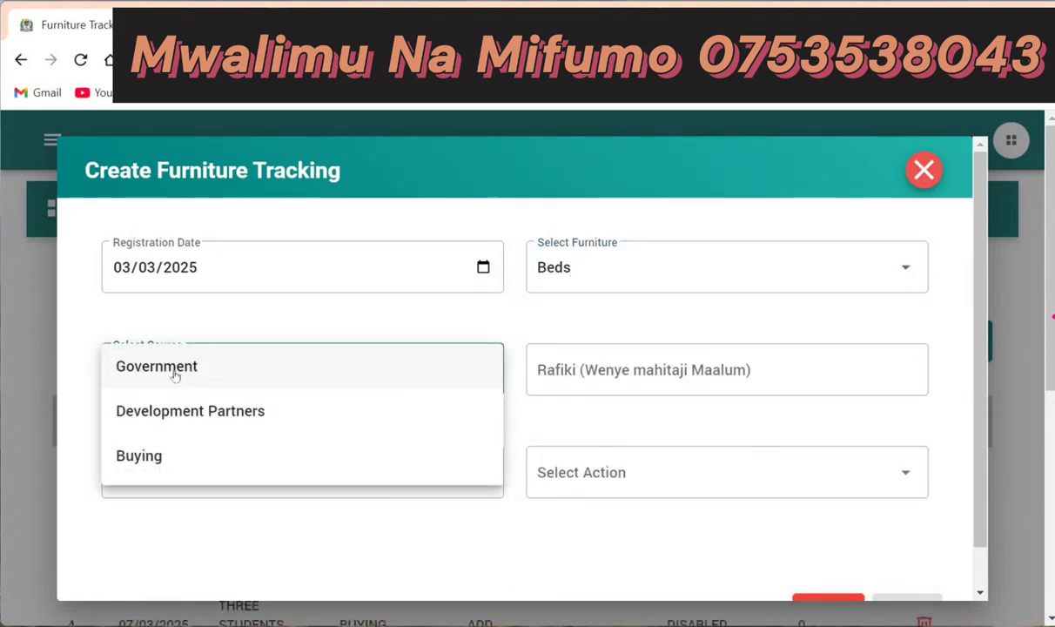
{"action": "left_click", "coordinate": [139, 458]}
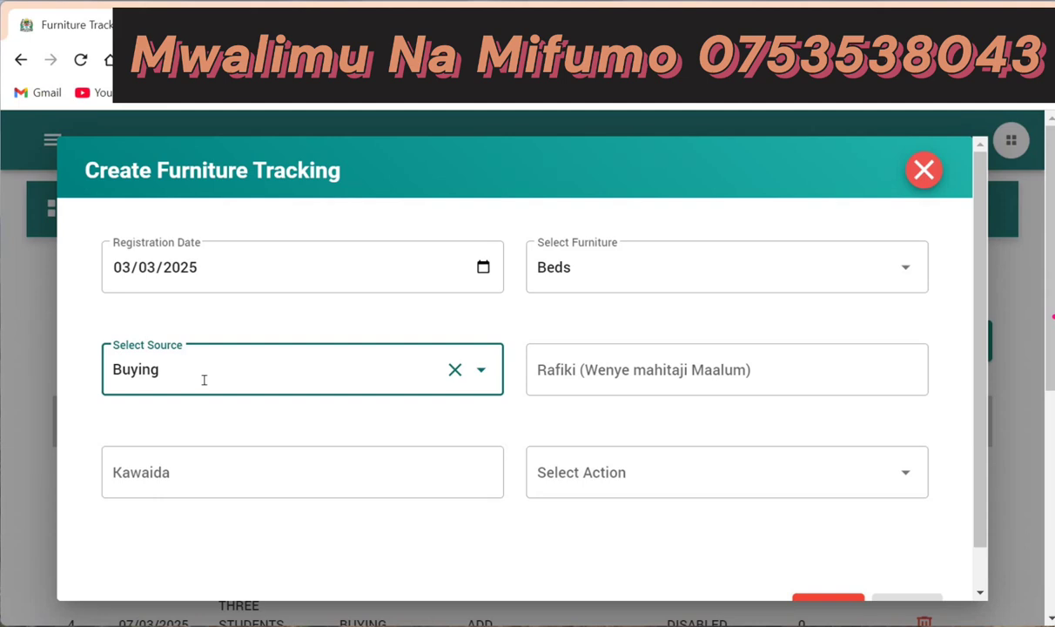
Step: Enter 8 as the Rafiki (special needs) quantity and 45 as the Kawaida quantity for the beds
{"action": "left_click", "coordinate": [579, 369]}
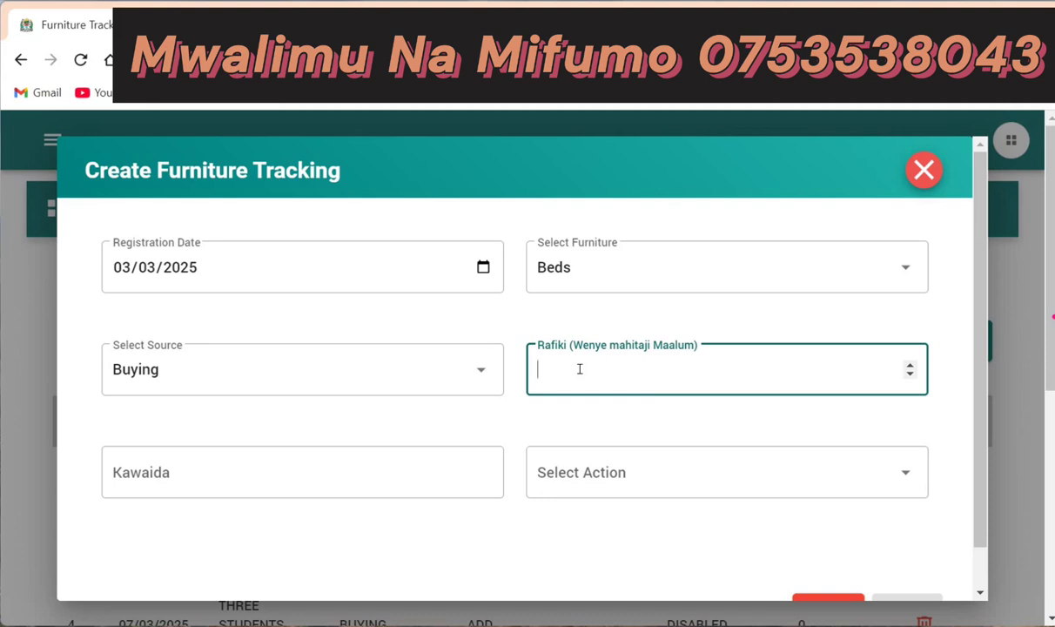
{"action": "type", "text": "8"}
{"action": "left_click", "coordinate": [326, 480]}
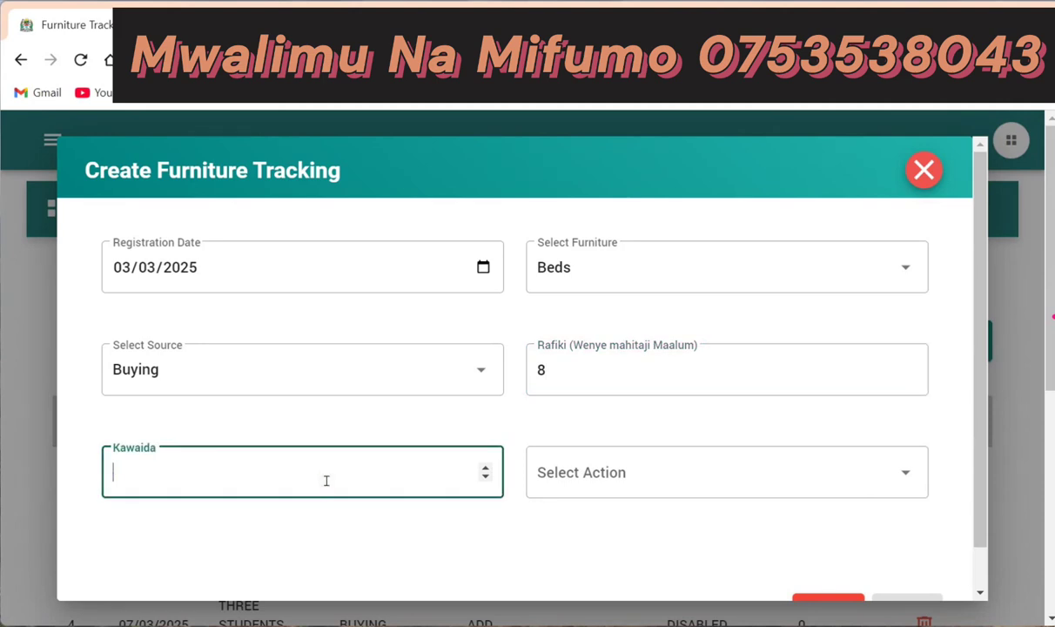
{"action": "type", "text": "45"}
Step: Change the Rafiki quantity to 0 and choose ADD as the action for the bed record
{"action": "left_click", "coordinate": [591, 480]}
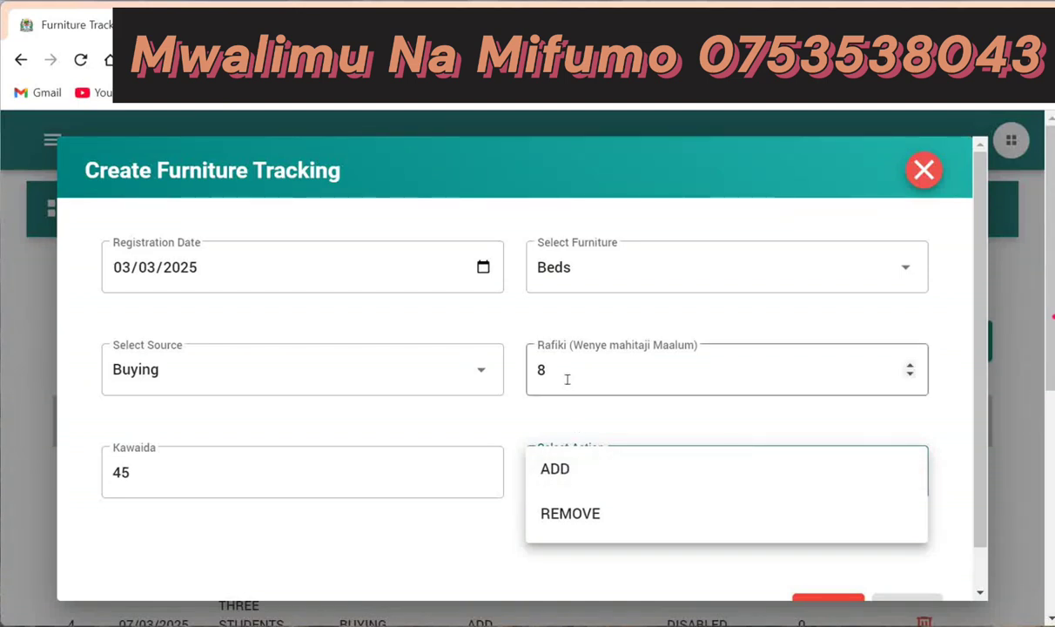
{"action": "left_click", "coordinate": [565, 376]}
{"action": "left_click_drag", "start_coordinate": [564, 377], "coordinate": [530, 370]}
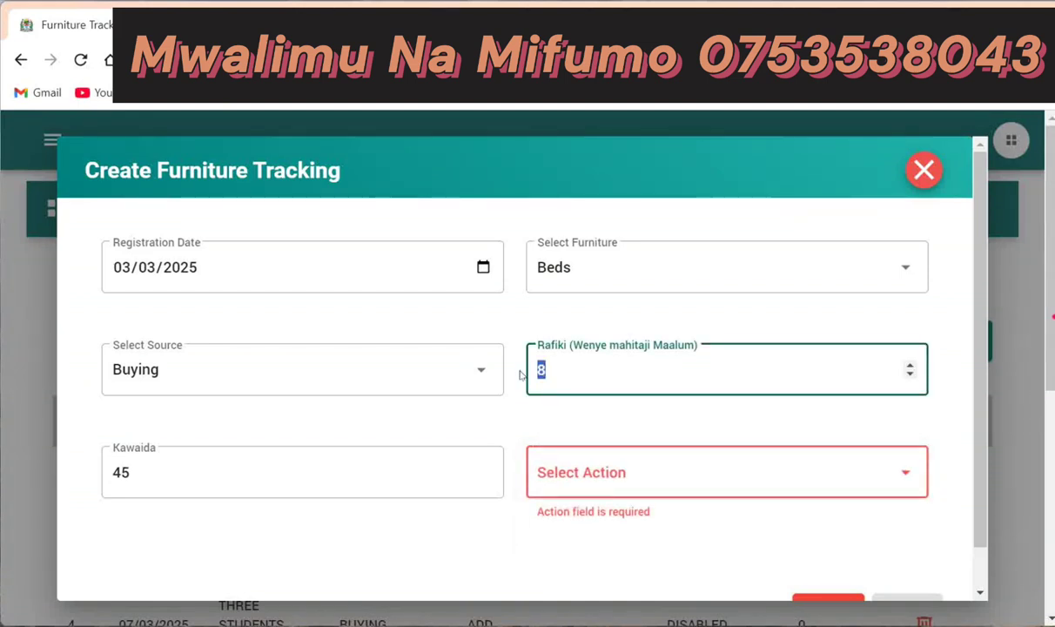
{"action": "type", "text": "0"}
{"action": "left_click", "coordinate": [468, 543]}
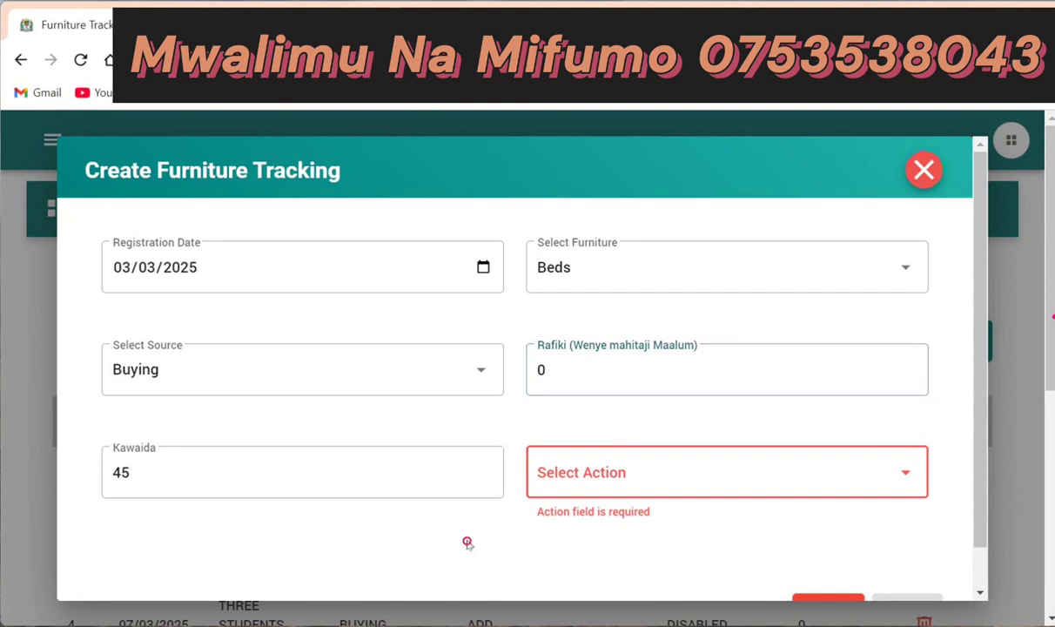
{"action": "left_click", "coordinate": [635, 495]}
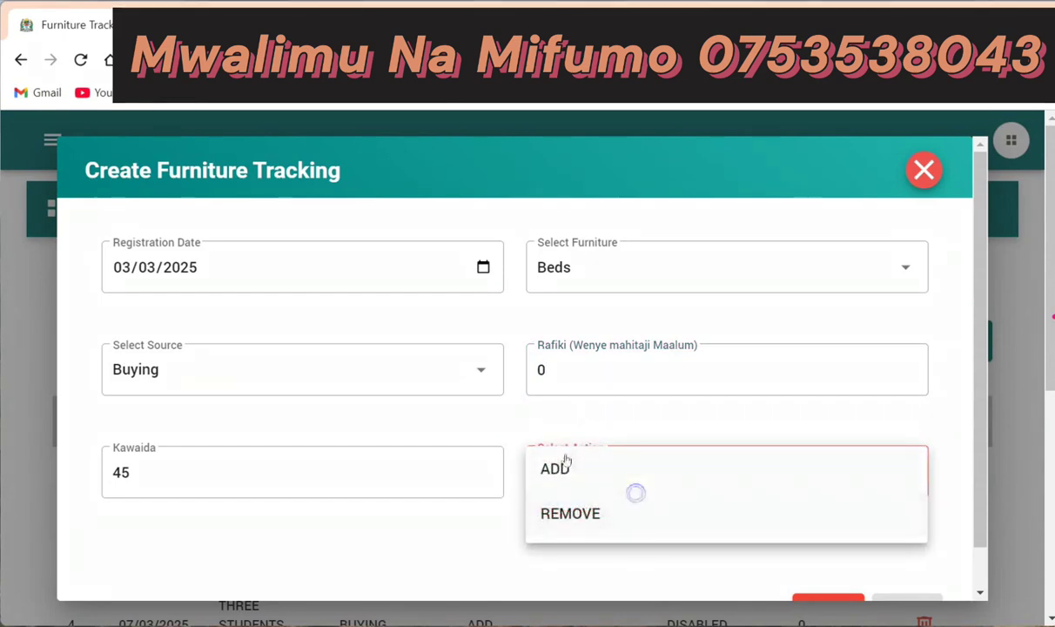
{"action": "left_click", "coordinate": [555, 467]}
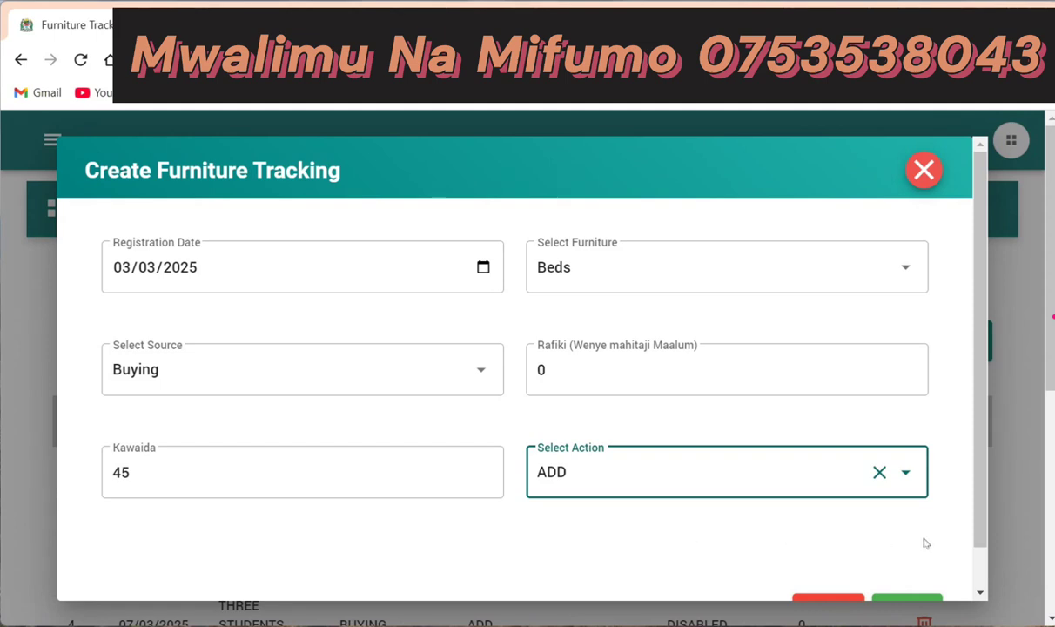
Step: Review the filled-in bed addition form and close it without creating the record
{"action": "scroll", "coordinate": [972, 580], "scroll_direction": "down", "scroll_amount": 2}
{"action": "mouse_move", "coordinate": [972, 579]}
{"action": "left_mouse_down"}
{"action": "mouse_move", "coordinate": [967, 520]}
{"action": "mouse_move", "coordinate": [960, 561]}
{"action": "left_mouse_up"}
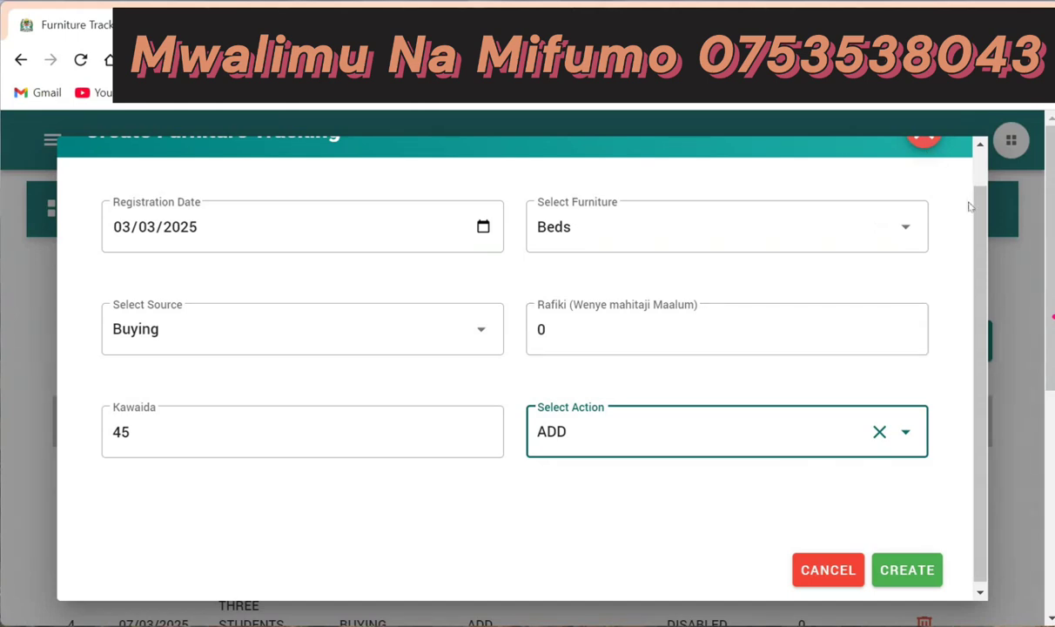
{"action": "scroll", "coordinate": [969, 206], "scroll_direction": "up", "scroll_amount": 2}
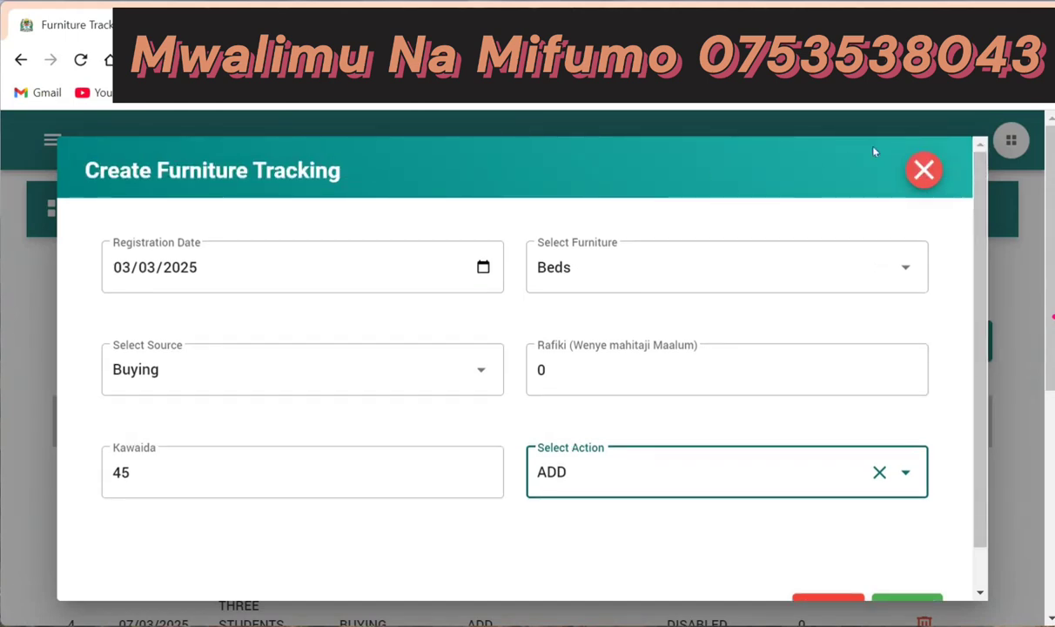
{"action": "left_click", "coordinate": [923, 170]}
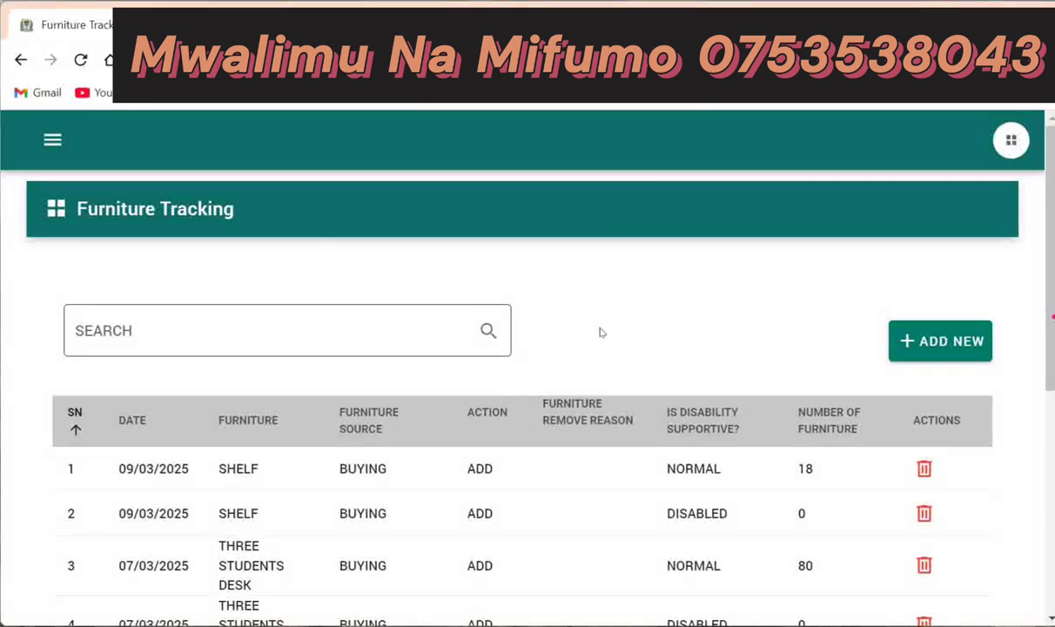
Step: Start another furniture record with registration date 03/20/2025, furniture Beds and source Buying
{"action": "left_click", "coordinate": [908, 347]}
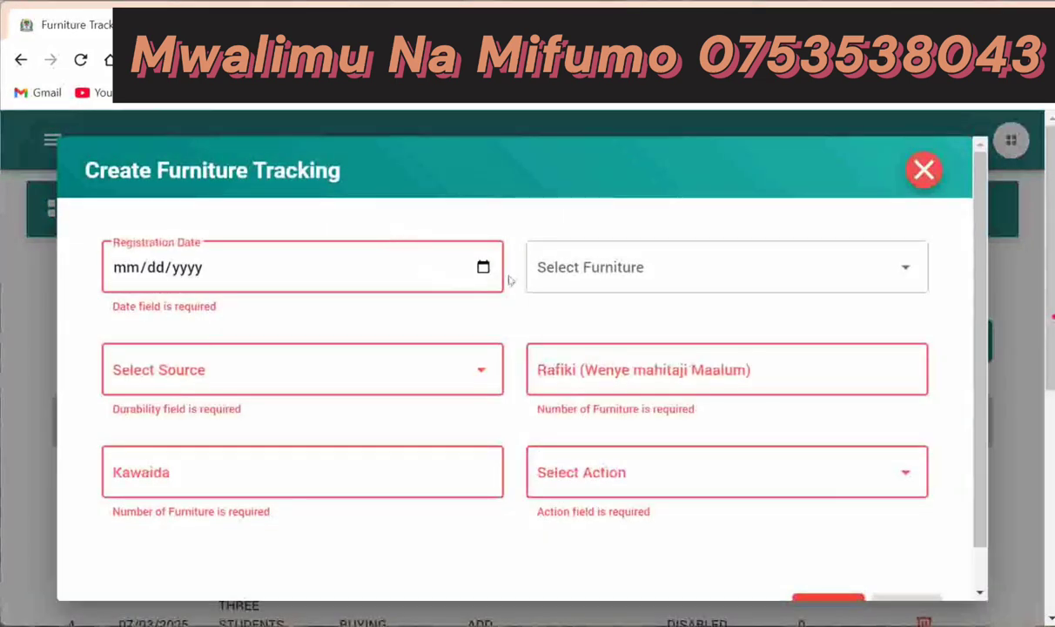
{"action": "left_click", "coordinate": [483, 267]}
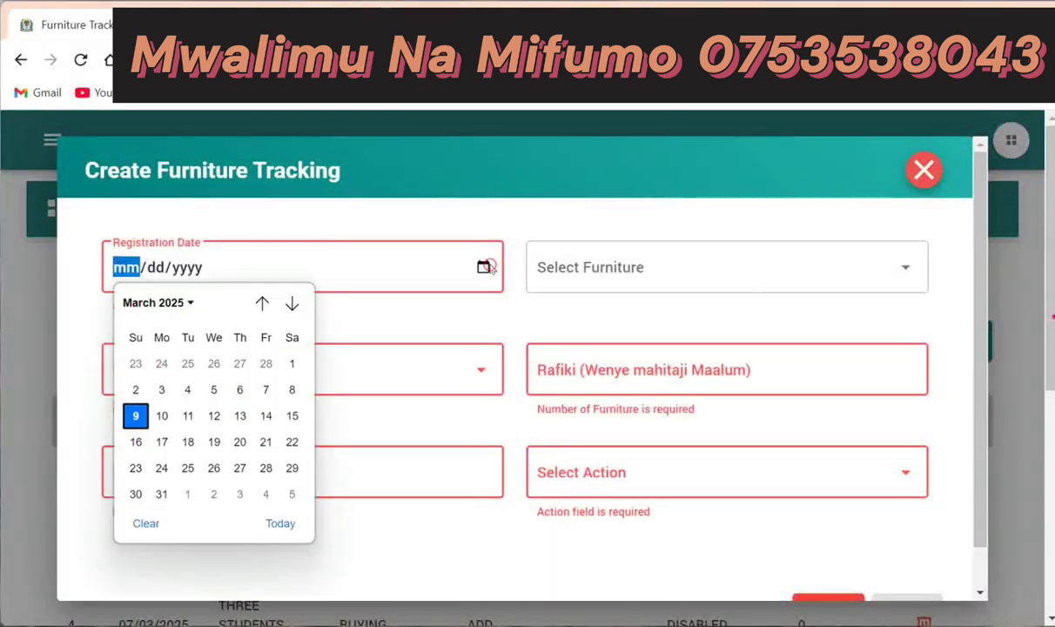
{"action": "left_click", "coordinate": [238, 441]}
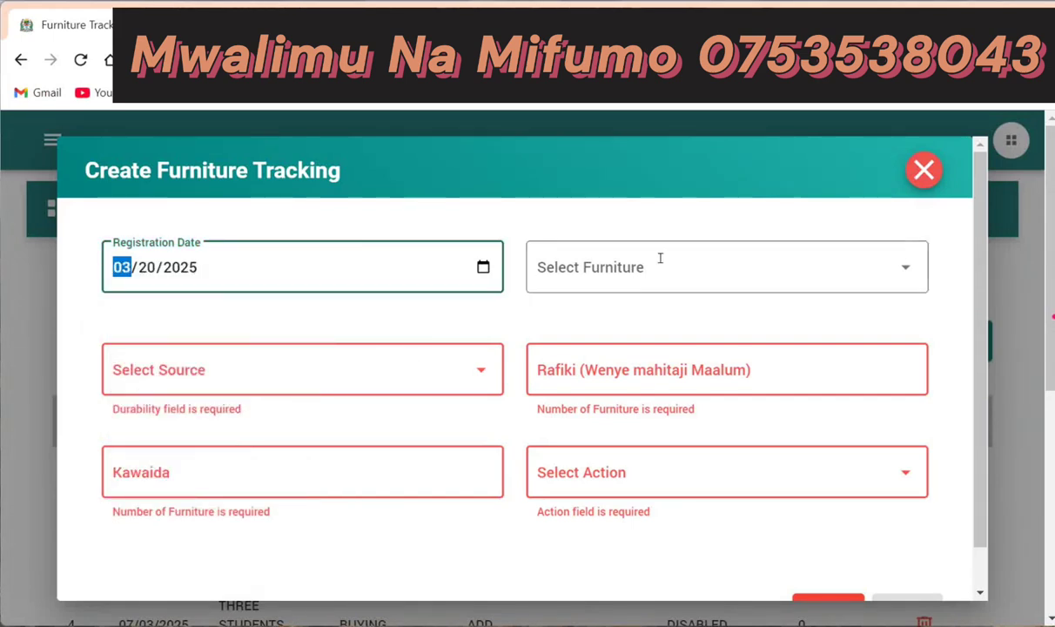
{"action": "left_click", "coordinate": [608, 263]}
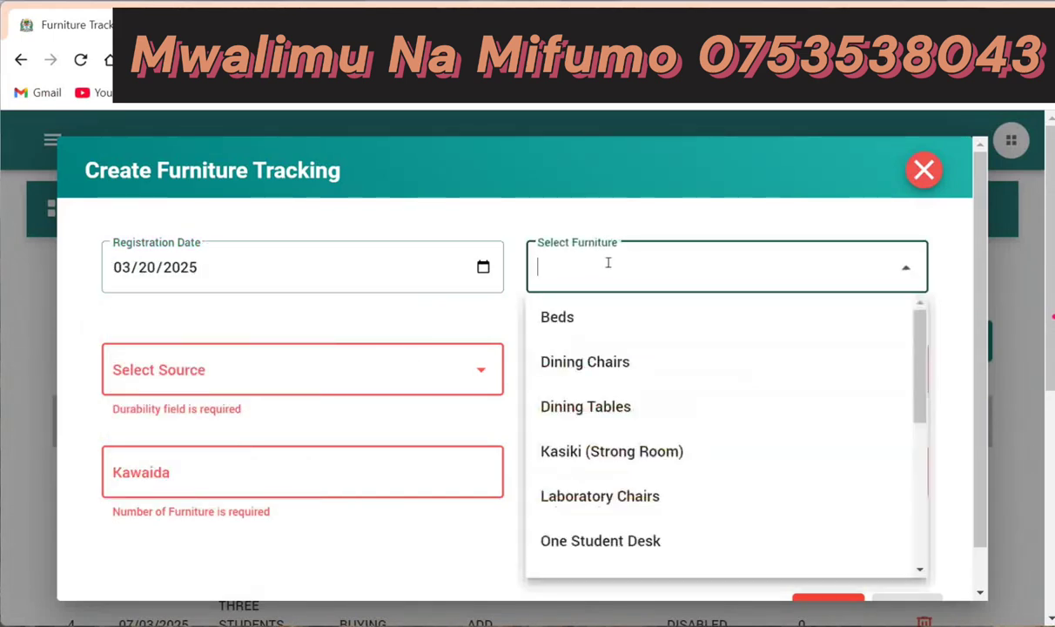
{"action": "left_click", "coordinate": [571, 317]}
{"action": "left_click", "coordinate": [438, 369]}
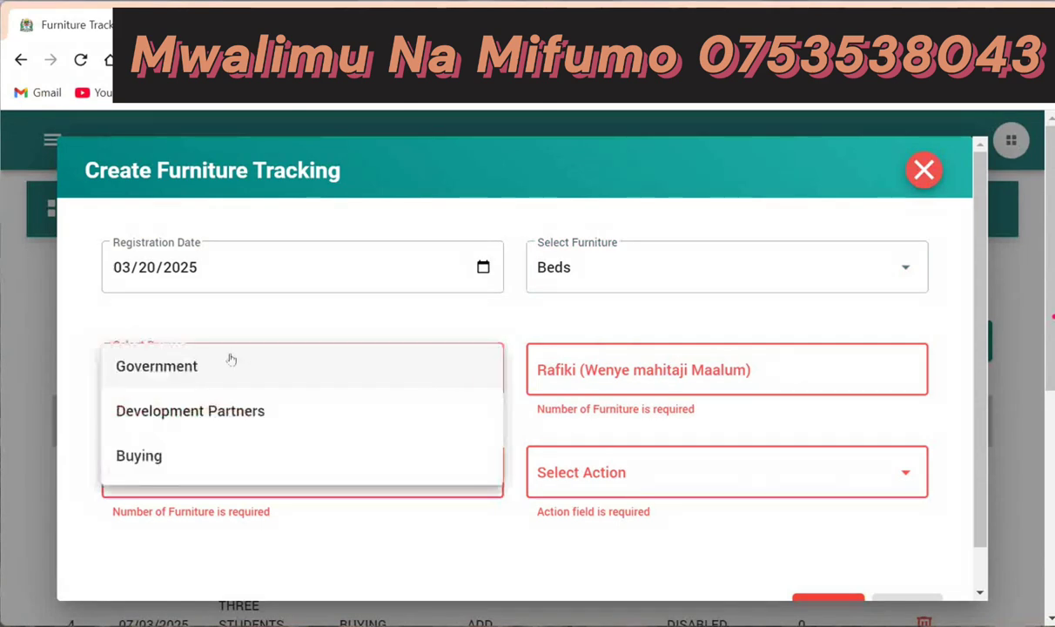
{"action": "left_click", "coordinate": [148, 453]}
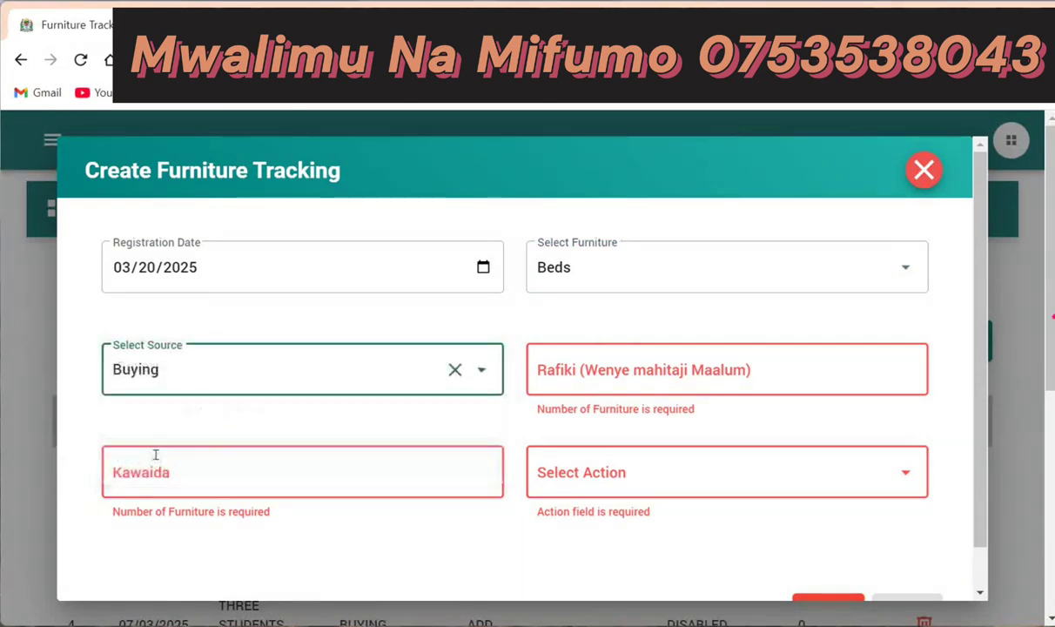
Step: Set the Rafiki quantity to 0 and the Kawaida quantity to 2, with REMOVE as the action
{"action": "left_click", "coordinate": [645, 368]}
{"action": "type", "text": "0"}
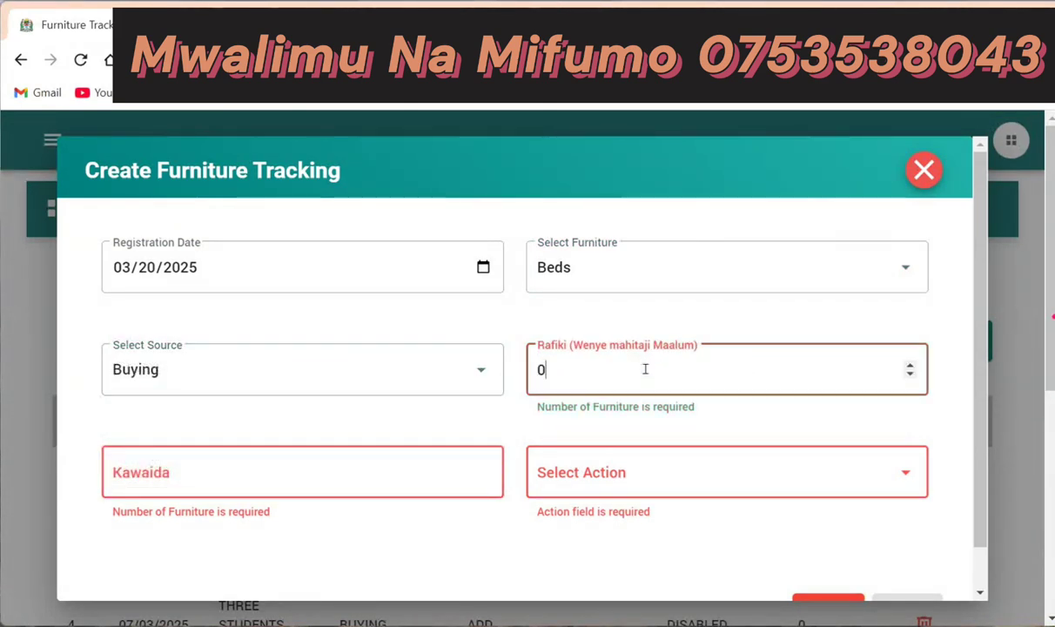
{"action": "left_click", "coordinate": [472, 465]}
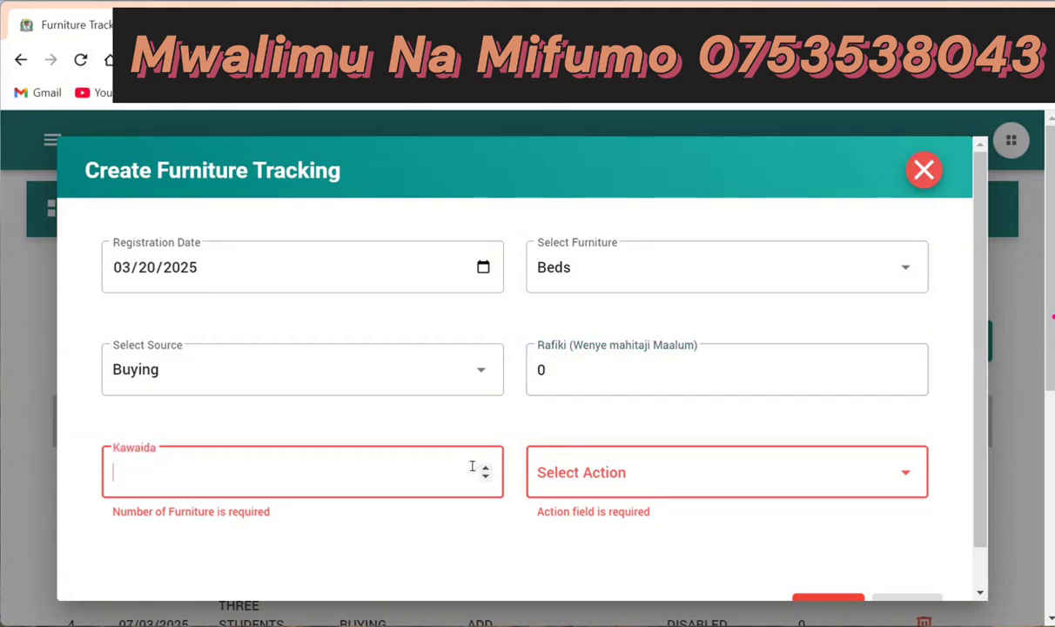
{"action": "type", "text": "2"}
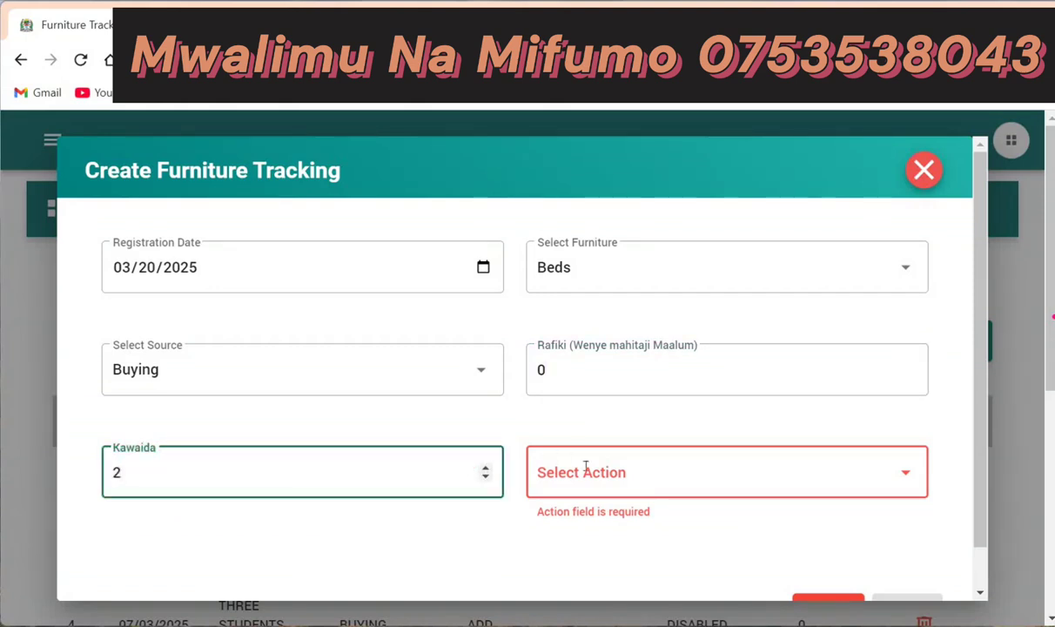
{"action": "left_click", "coordinate": [656, 472]}
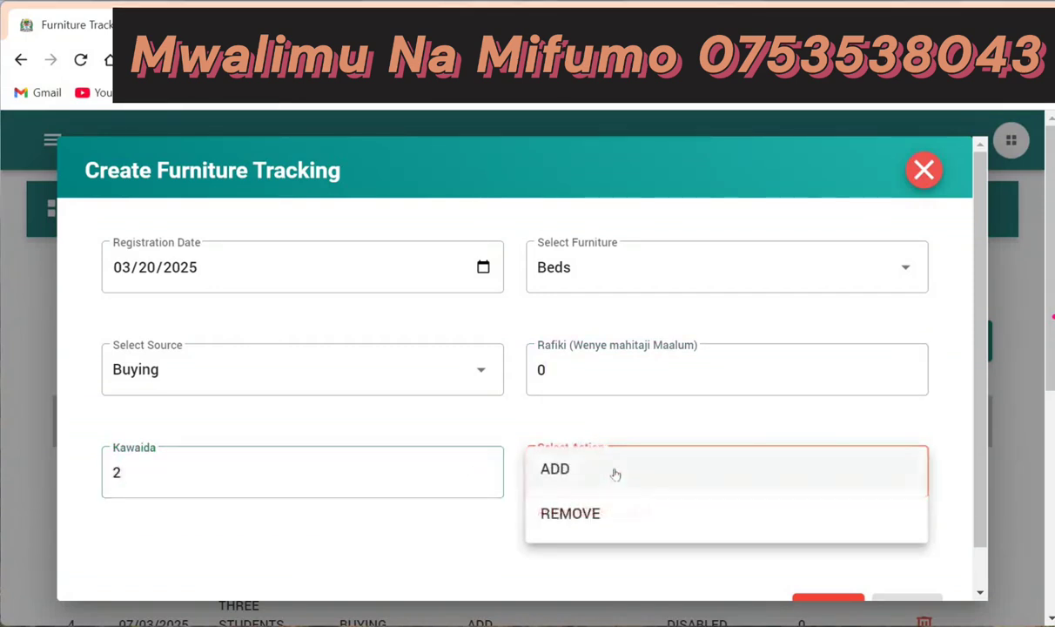
{"action": "left_click", "coordinate": [571, 510]}
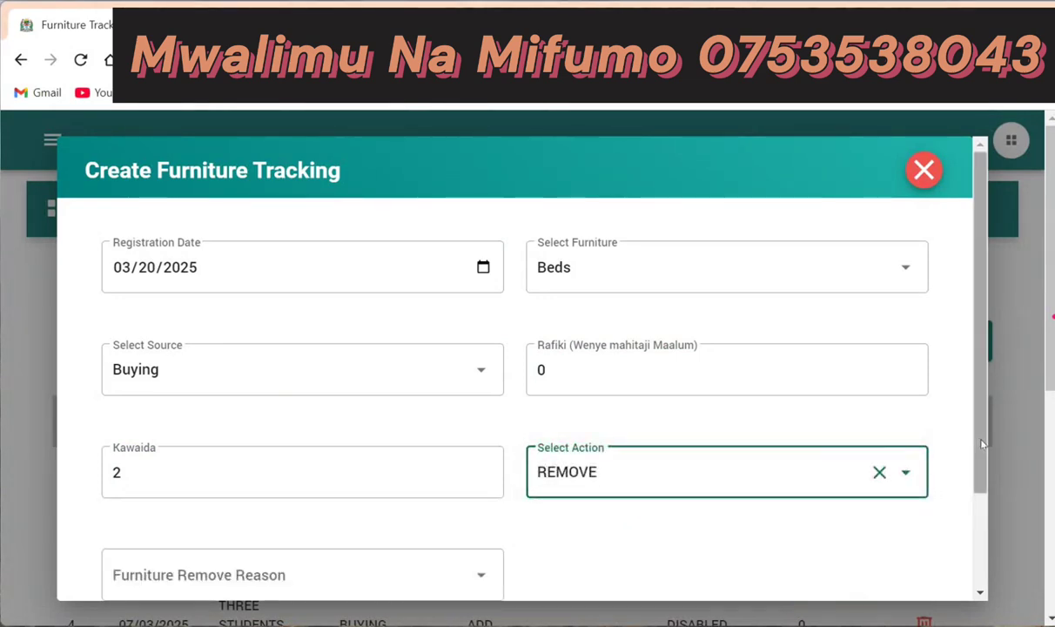
Step: Choose Damaged as the furniture remove reason and close the form without creating the record
{"action": "left_click_drag", "start_coordinate": [982, 443], "coordinate": [975, 535]}
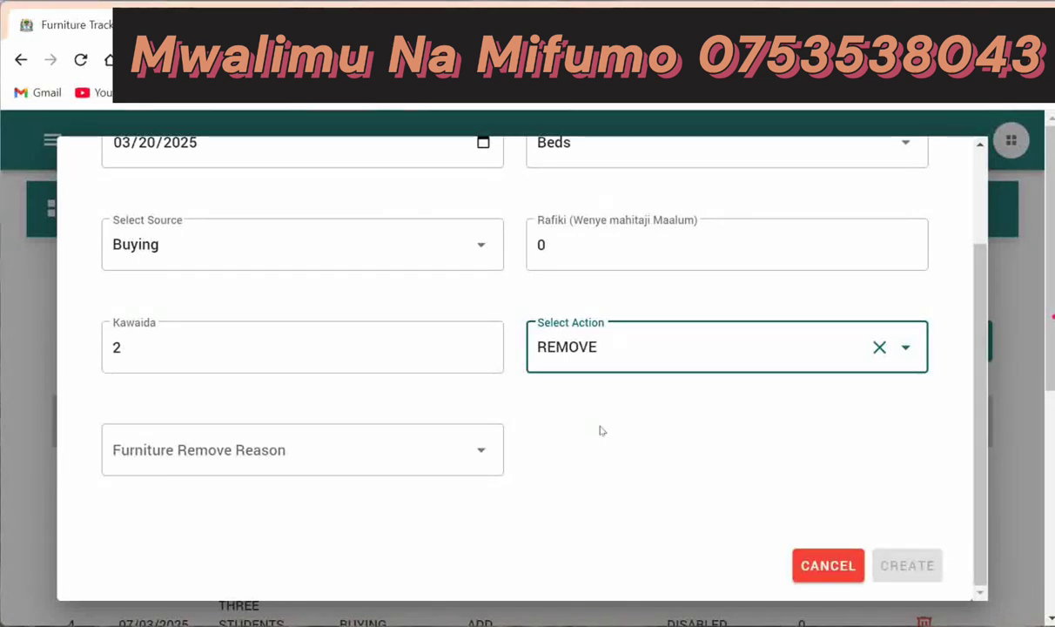
{"action": "left_click", "coordinate": [482, 449]}
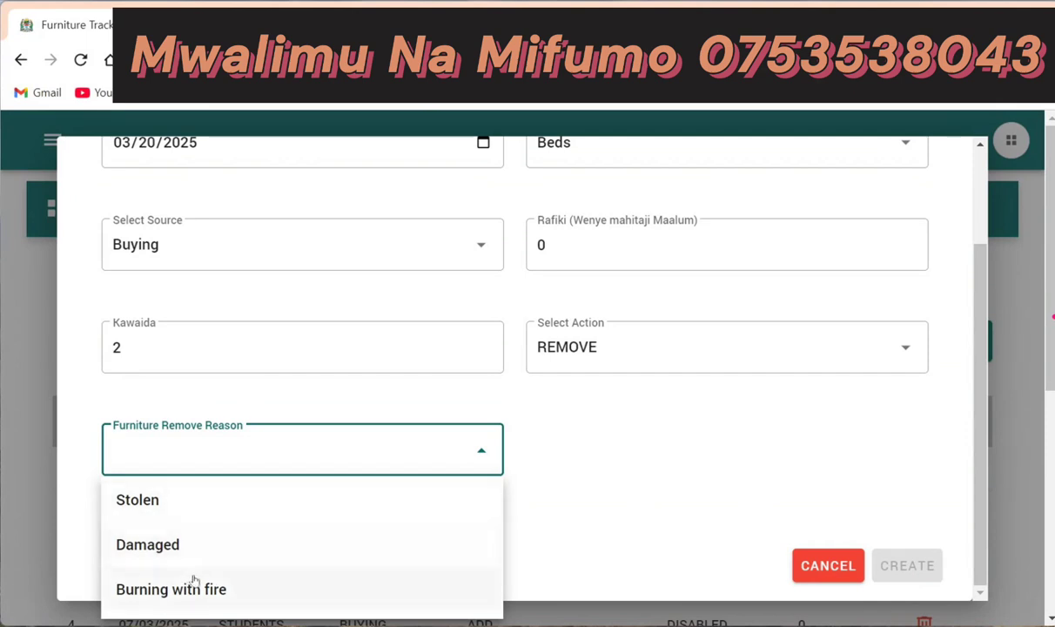
{"action": "left_click", "coordinate": [154, 534]}
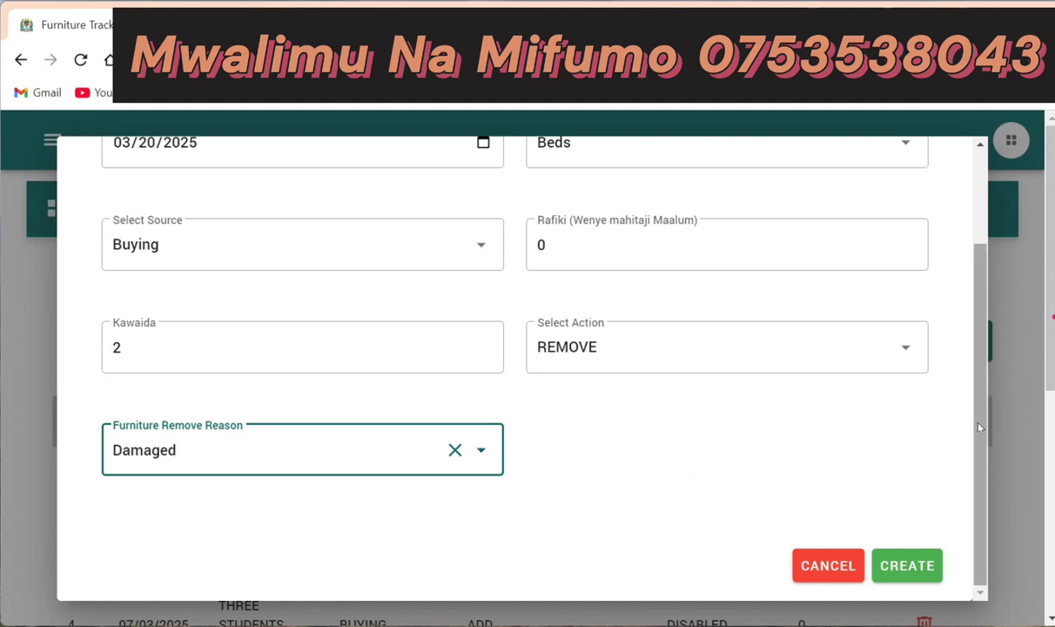
{"action": "scroll", "coordinate": [981, 430], "scroll_direction": "up", "scroll_amount": 3}
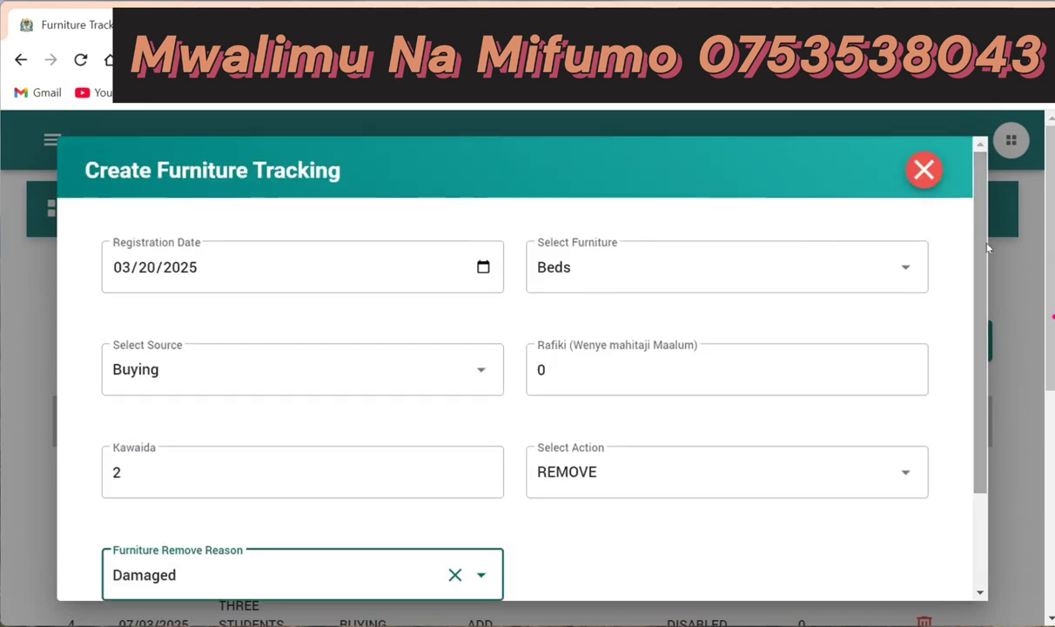
{"action": "left_click", "coordinate": [924, 170]}
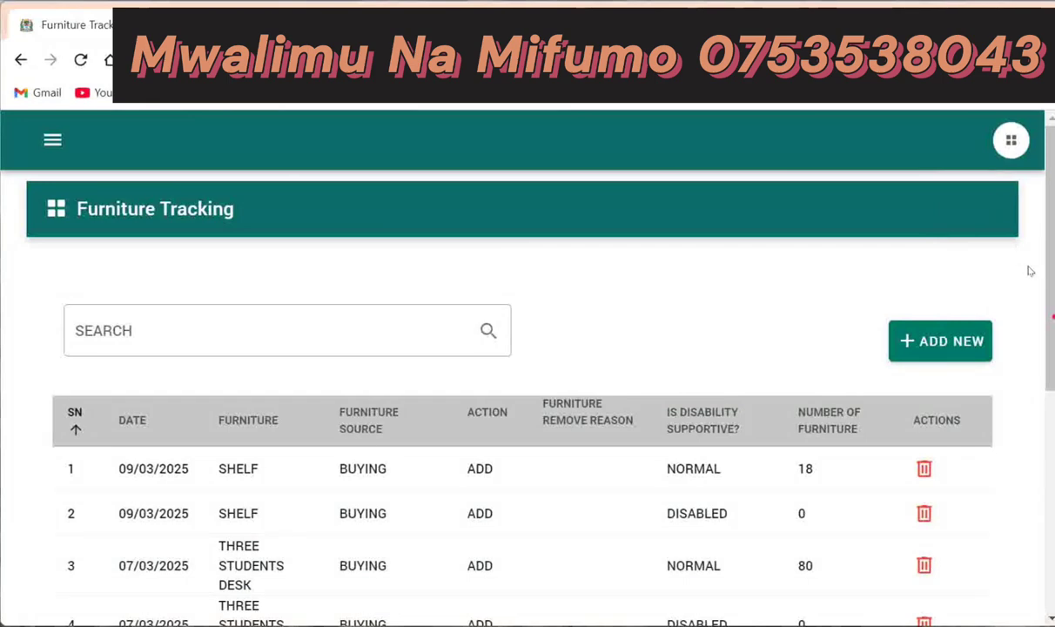
Step: Open Infrastructures Tracking under School Inventory
{"action": "left_click", "coordinate": [55, 145]}
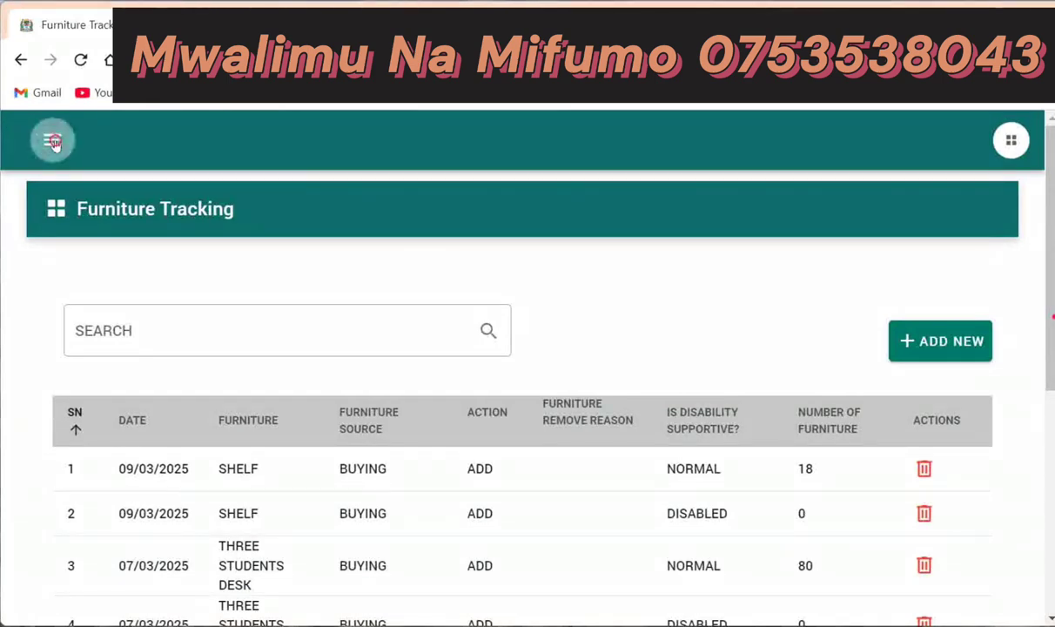
{"action": "left_click", "coordinate": [53, 143]}
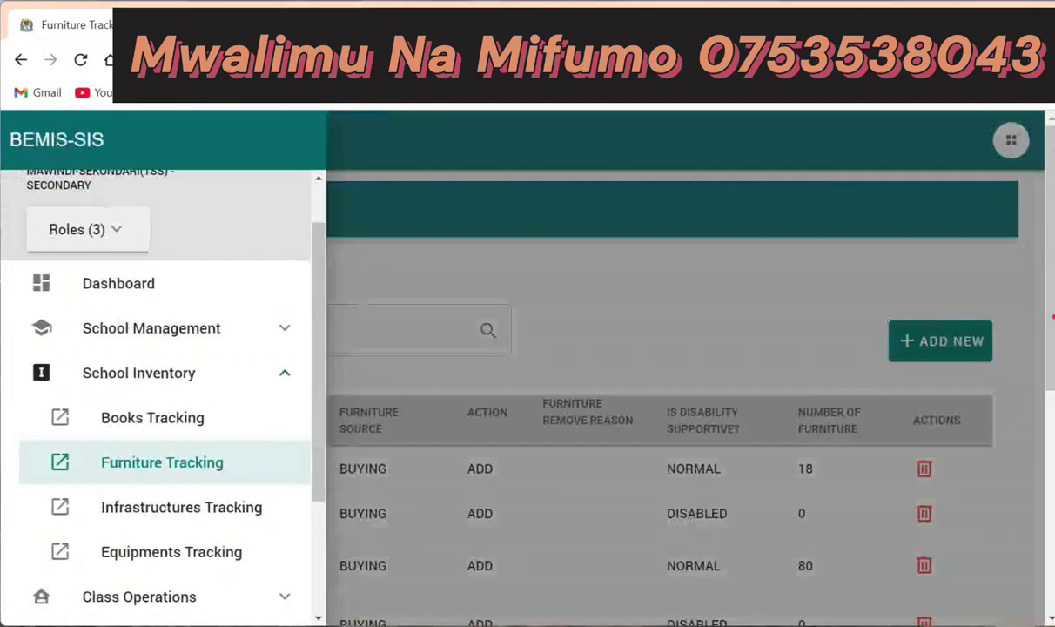
{"action": "left_click", "coordinate": [108, 505]}
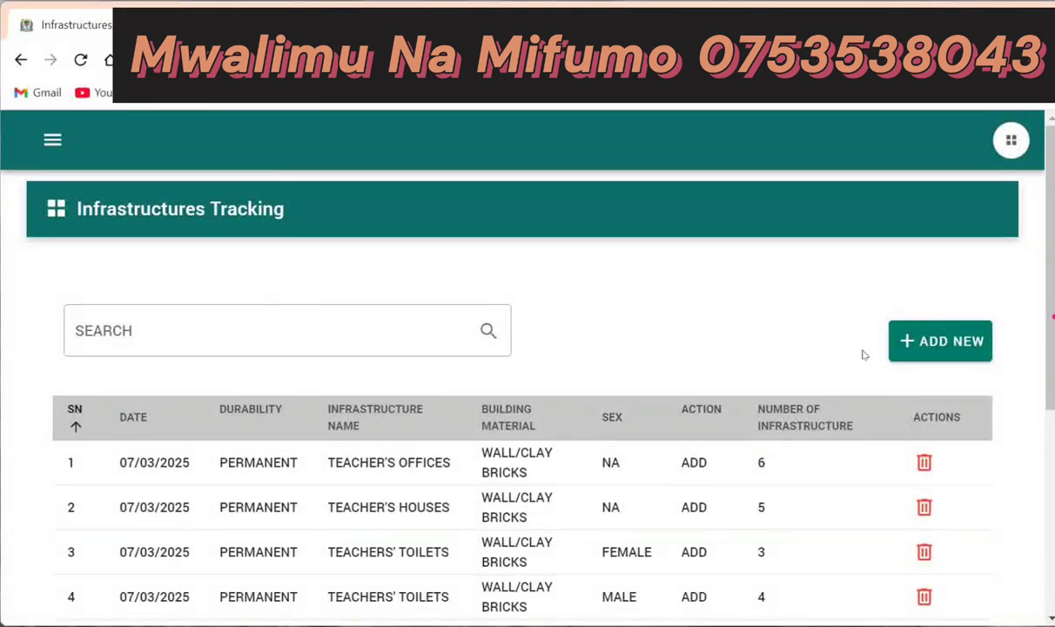
Step: Start a new infrastructure record with registration date 03/11/2025 and Biology Laboratory as the infrastructure
{"action": "left_click", "coordinate": [910, 346]}
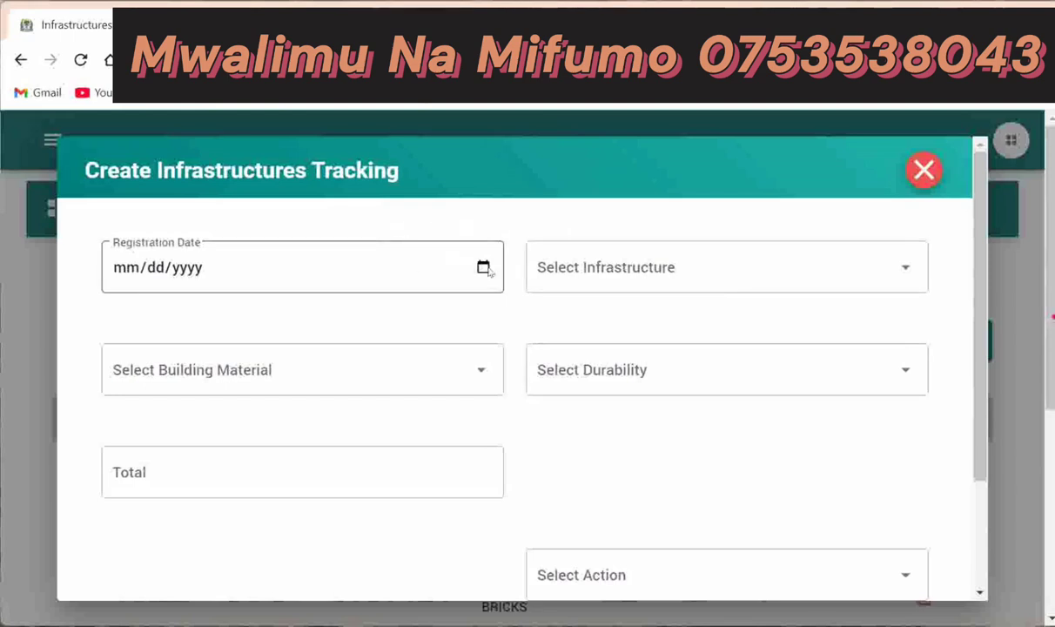
{"action": "left_click", "coordinate": [467, 261]}
{"action": "left_click", "coordinate": [483, 268]}
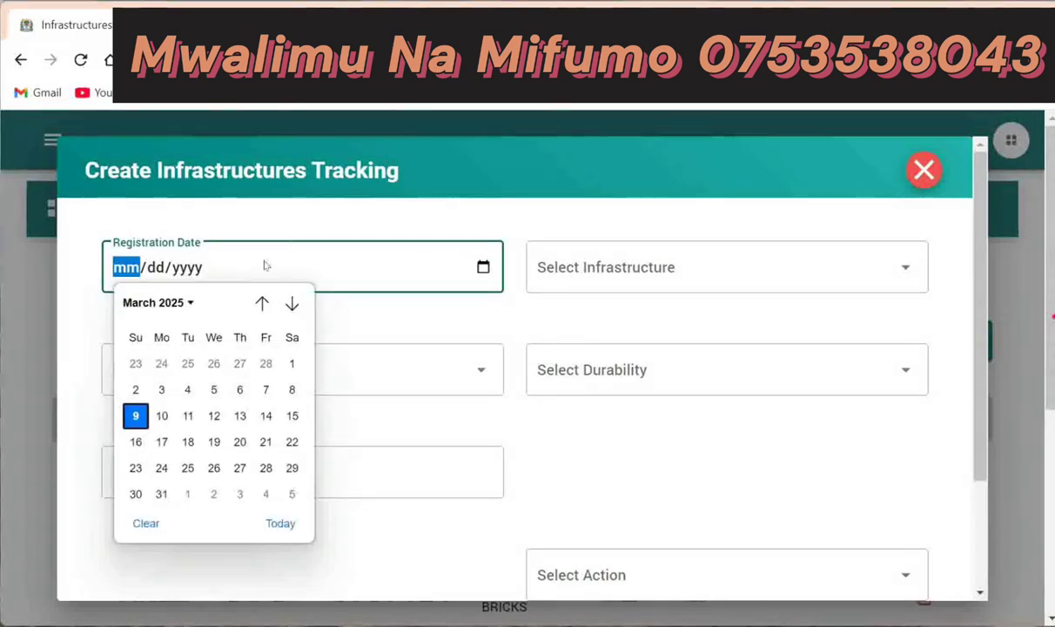
{"action": "left_click", "coordinate": [185, 416]}
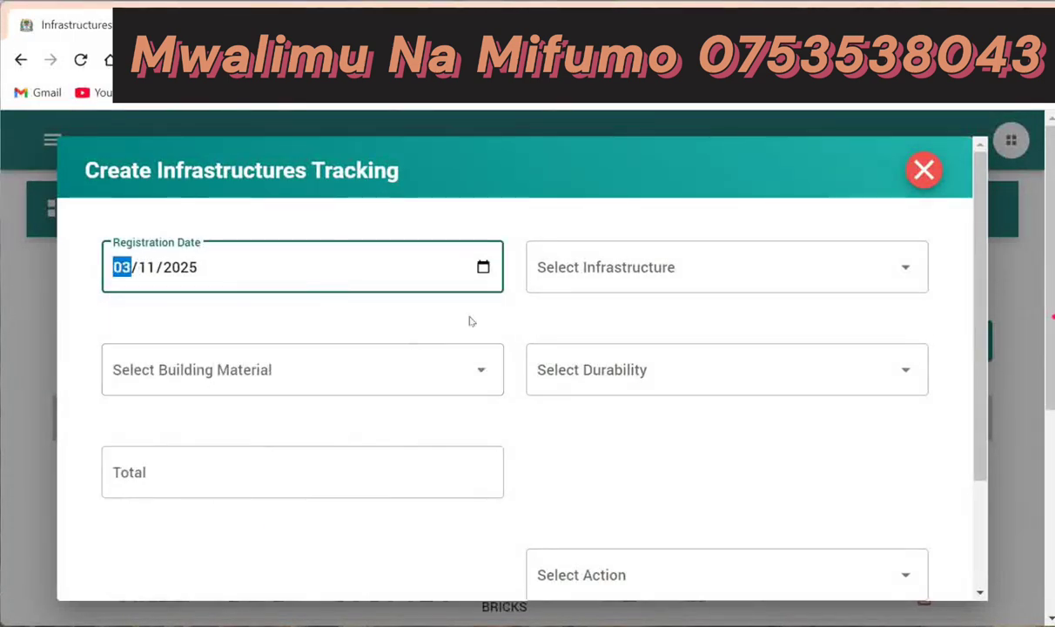
{"action": "left_click", "coordinate": [615, 274]}
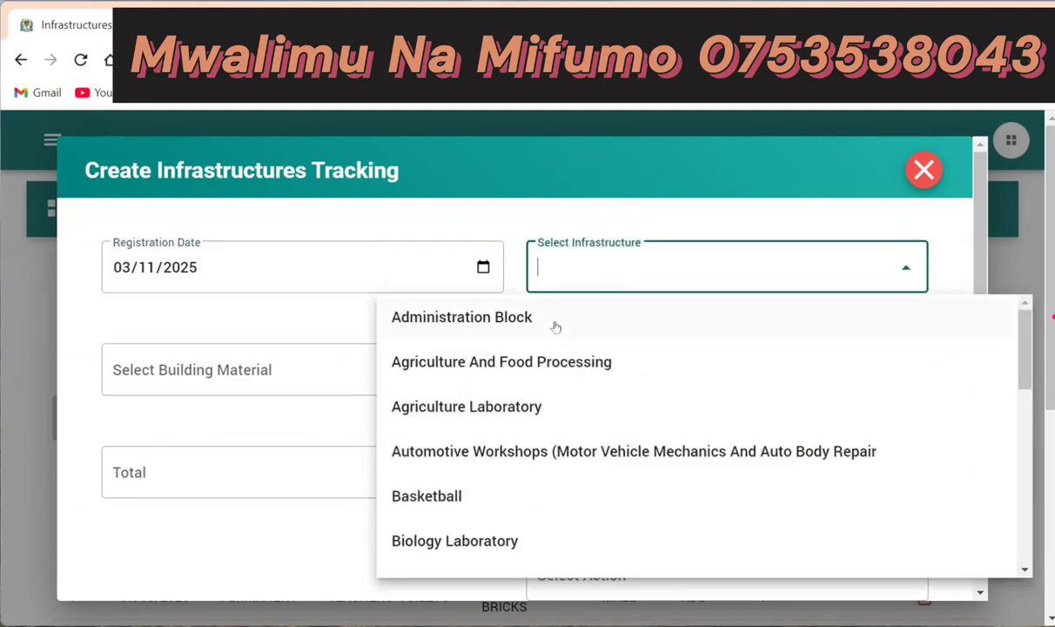
{"action": "left_click", "coordinate": [479, 541]}
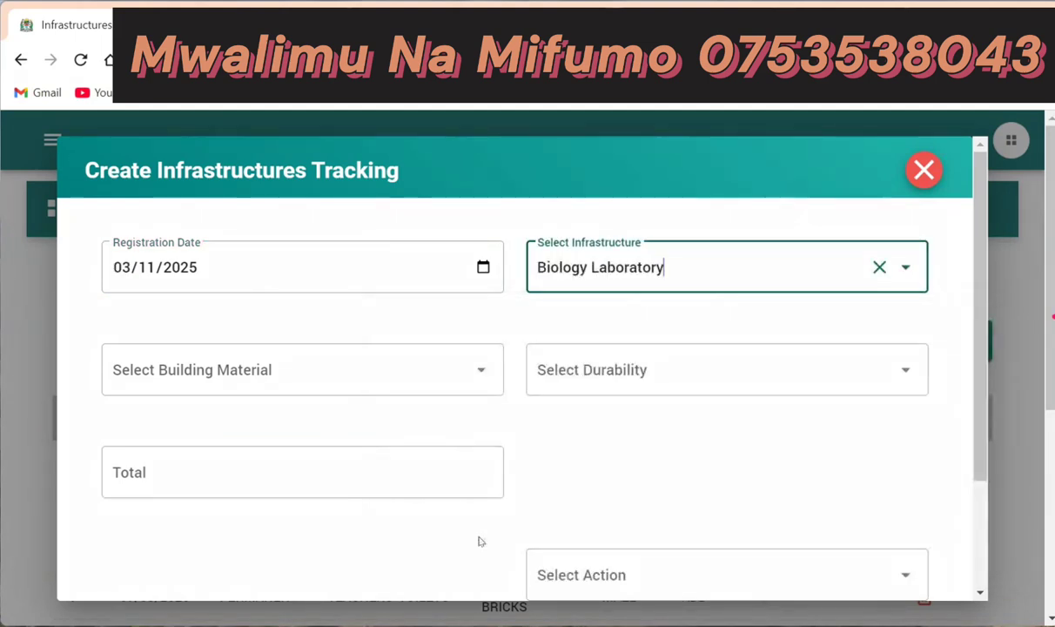
Step: Try Wall/Clay bricks as the building material, and replace it with Borrowed buildings
{"action": "left_click", "coordinate": [480, 372]}
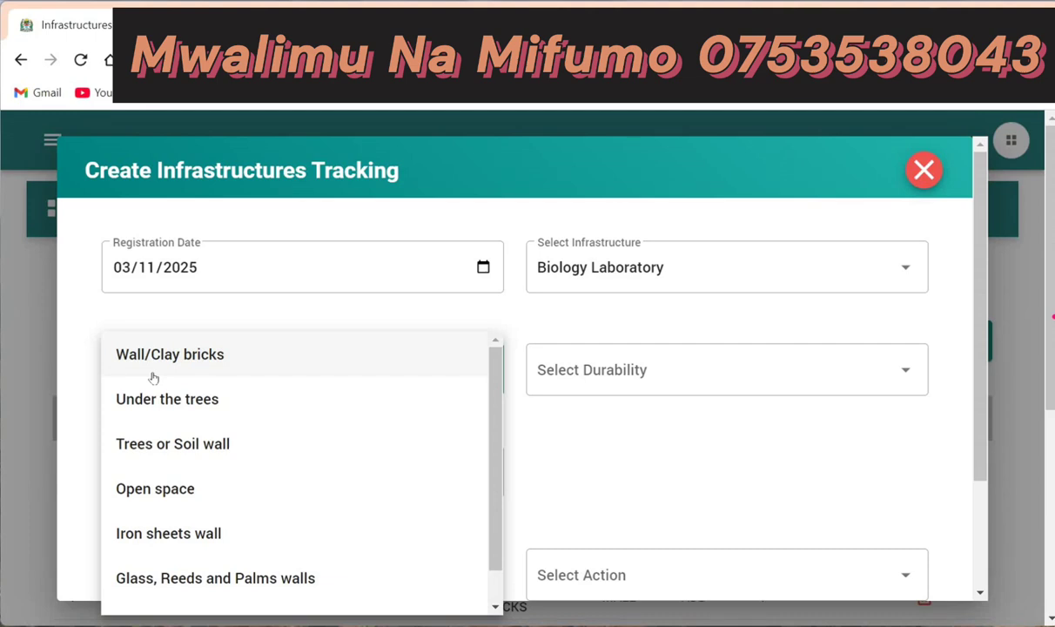
{"action": "left_click", "coordinate": [218, 362]}
{"action": "left_click", "coordinate": [425, 369]}
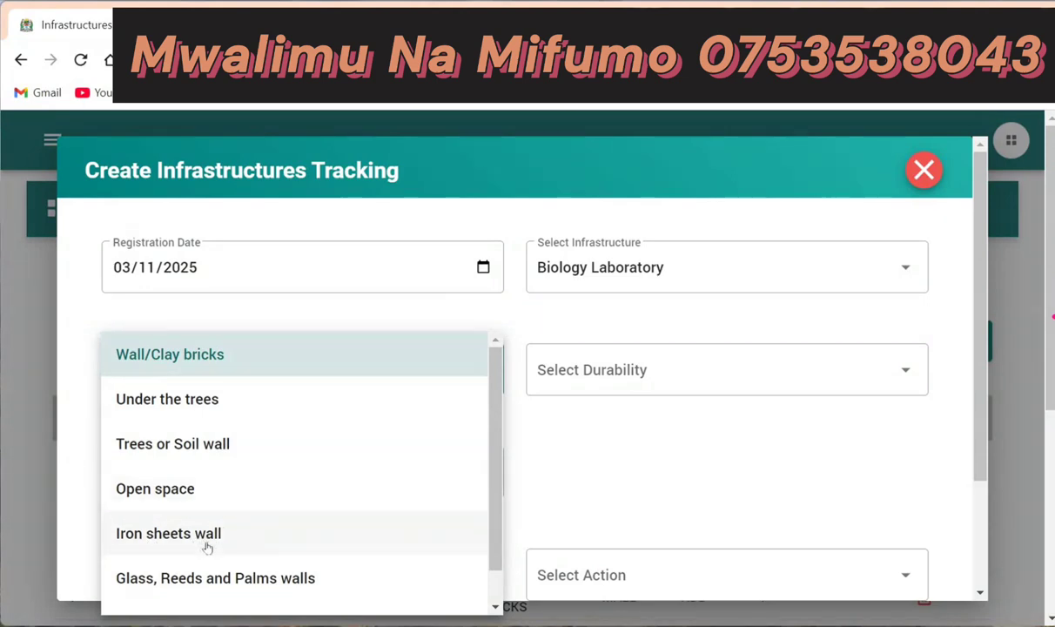
{"action": "left_click_drag", "start_coordinate": [498, 470], "coordinate": [492, 538]}
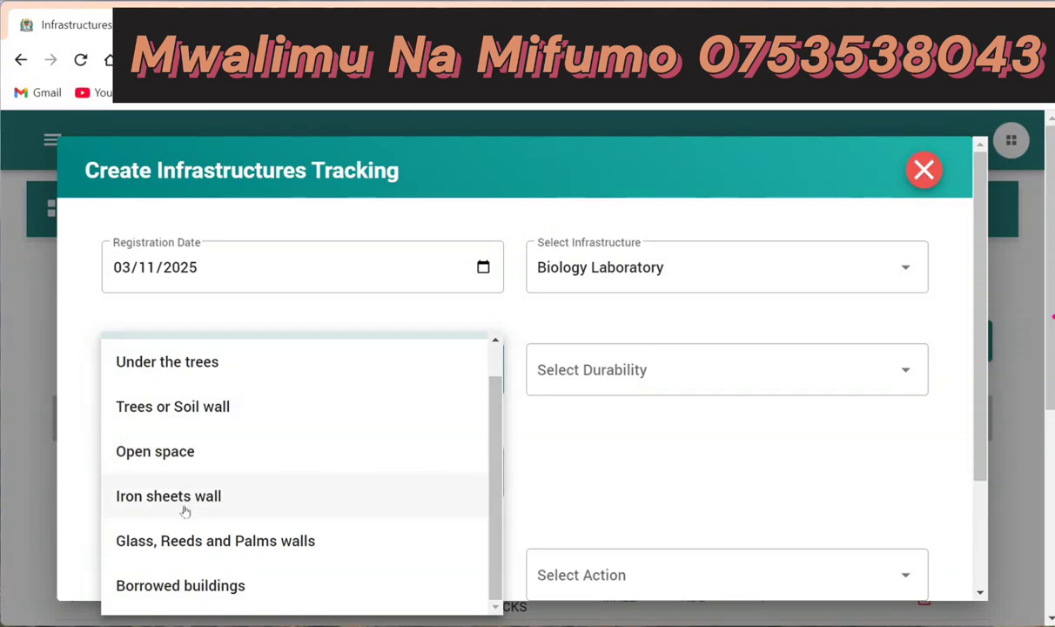
{"action": "left_click", "coordinate": [173, 586]}
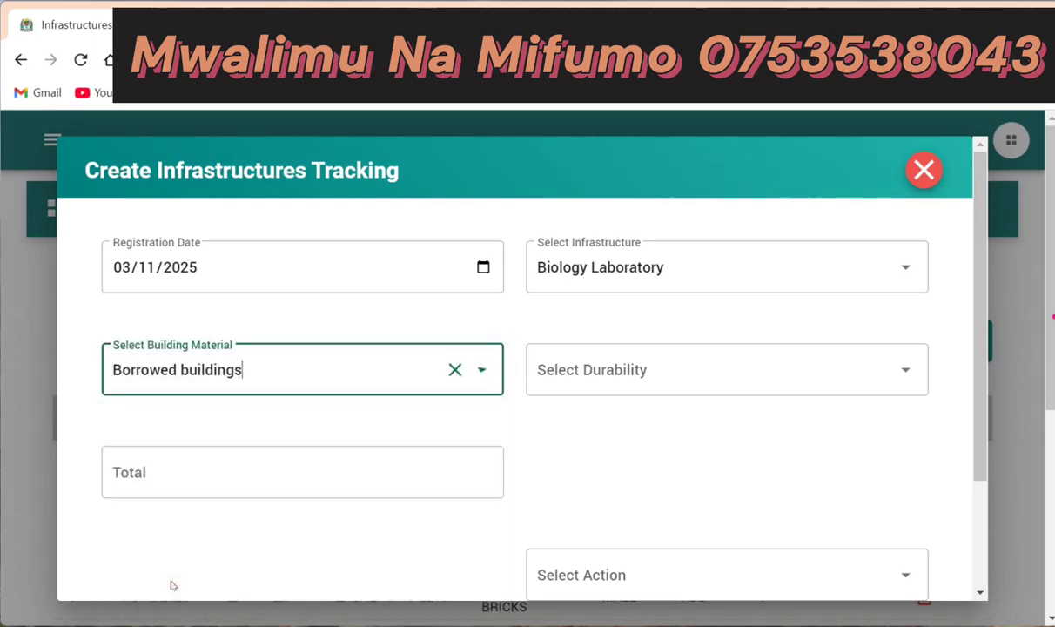
Step: Set the laboratory's total to 1 and its durability to Permanent
{"action": "left_click", "coordinate": [697, 367]}
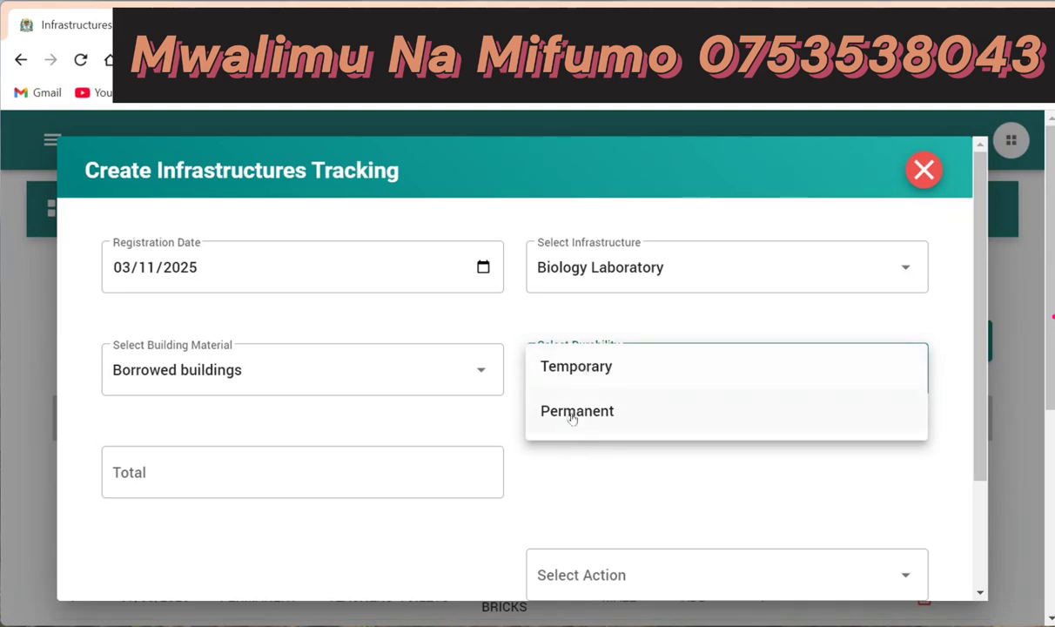
{"action": "left_click", "coordinate": [405, 474]}
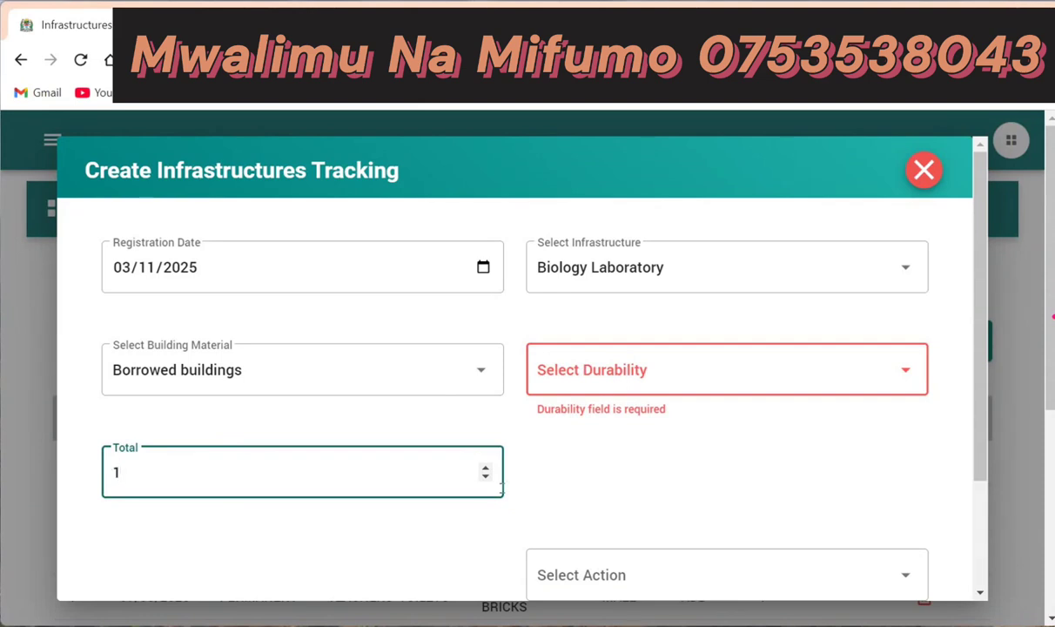
{"action": "left_click", "coordinate": [908, 374]}
{"action": "left_click", "coordinate": [617, 410]}
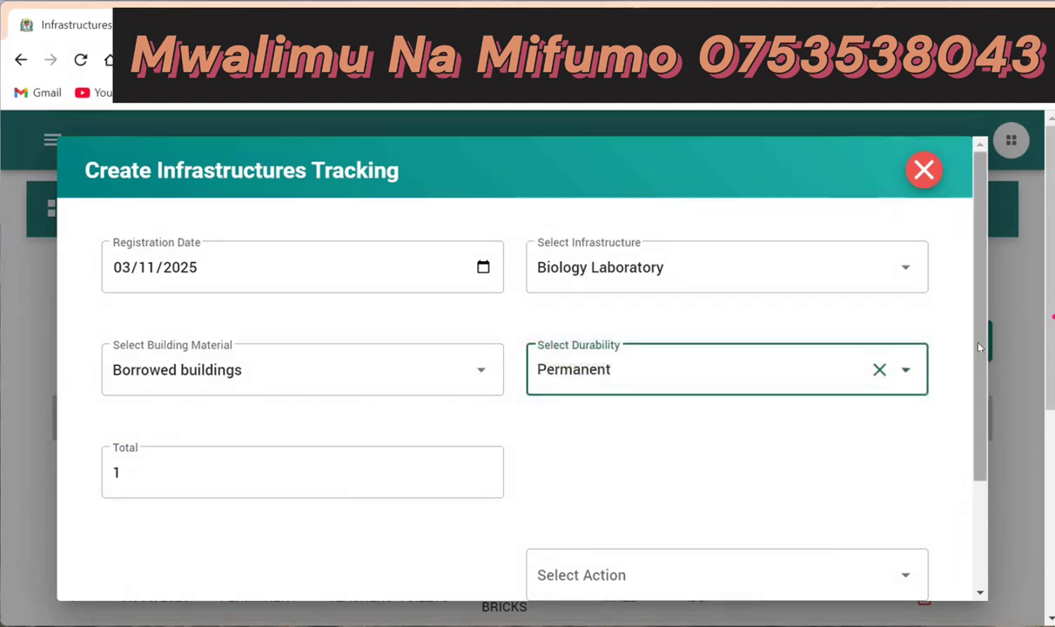
Step: Choose ADD as the infrastructure action and cancel the form without creating the record
{"action": "scroll", "coordinate": [979, 346], "scroll_direction": "down", "scroll_amount": 3}
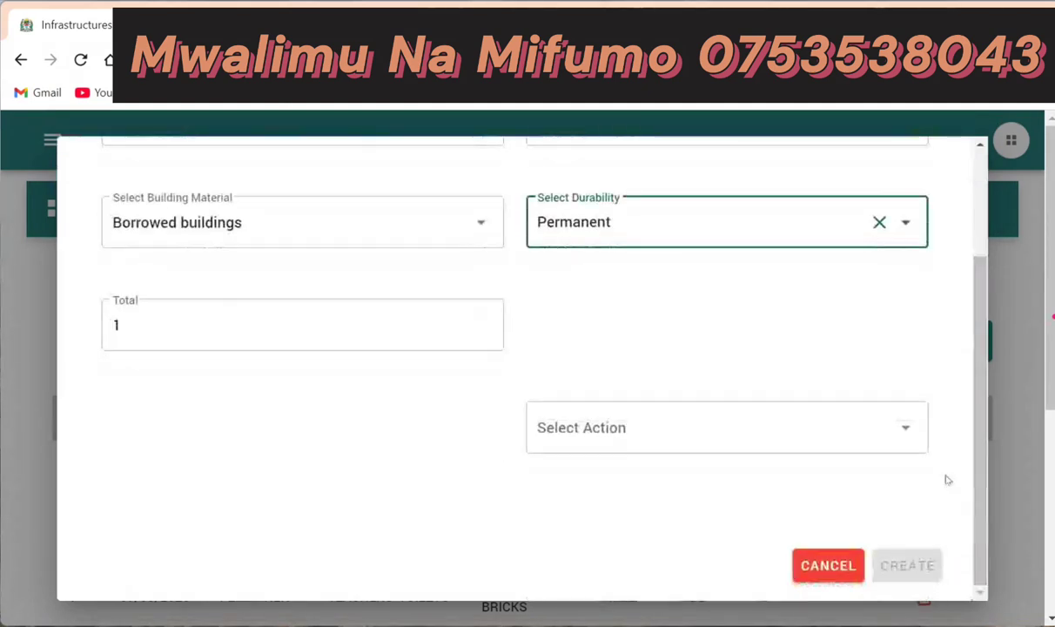
{"action": "left_click", "coordinate": [904, 432]}
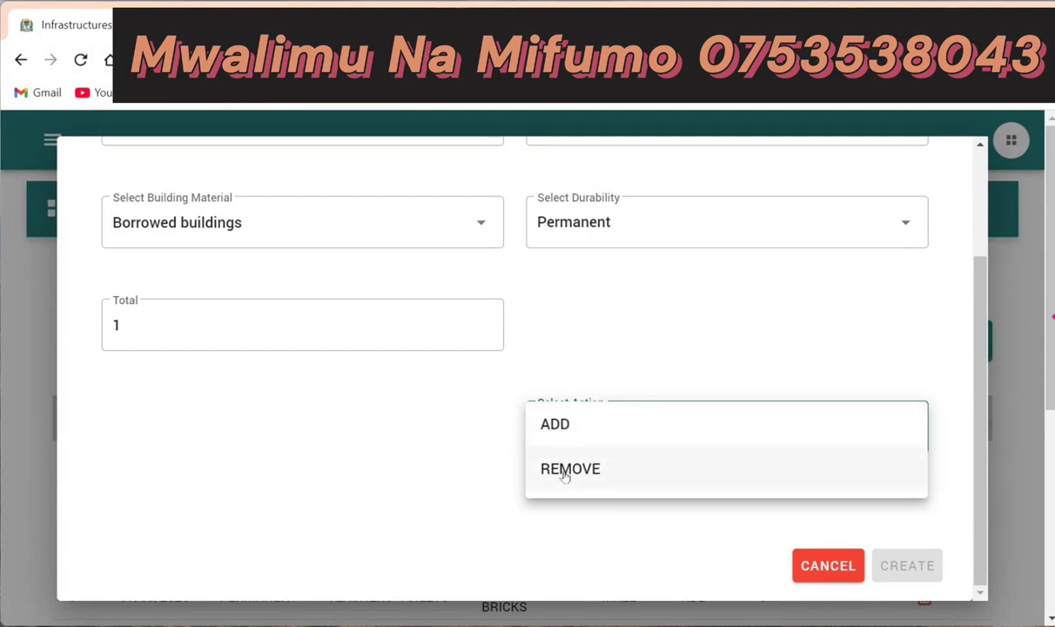
{"action": "left_click", "coordinate": [560, 424]}
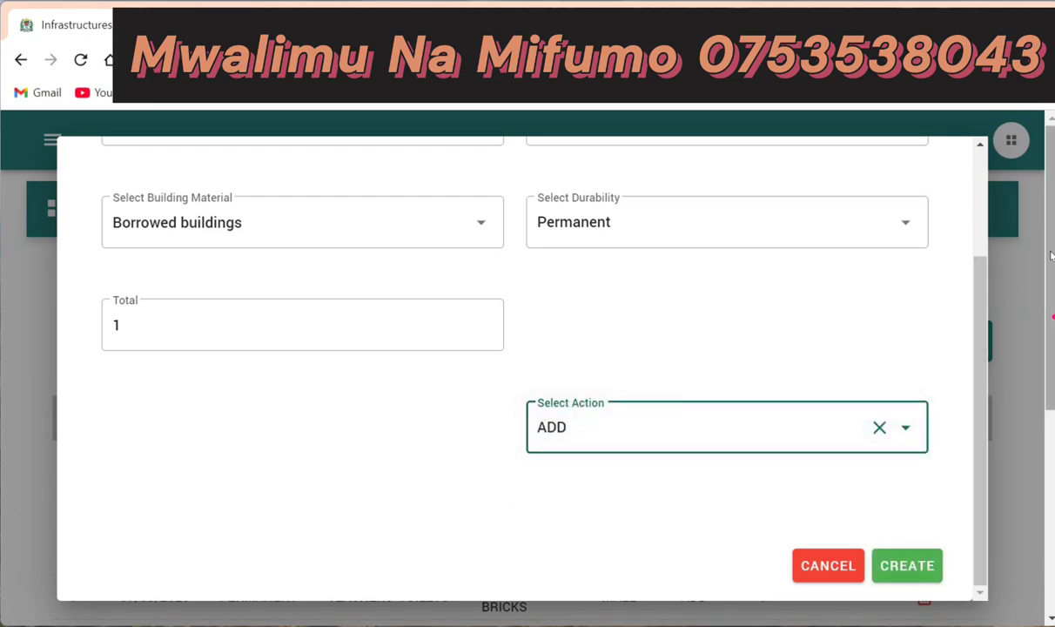
{"action": "left_click", "coordinate": [823, 565]}
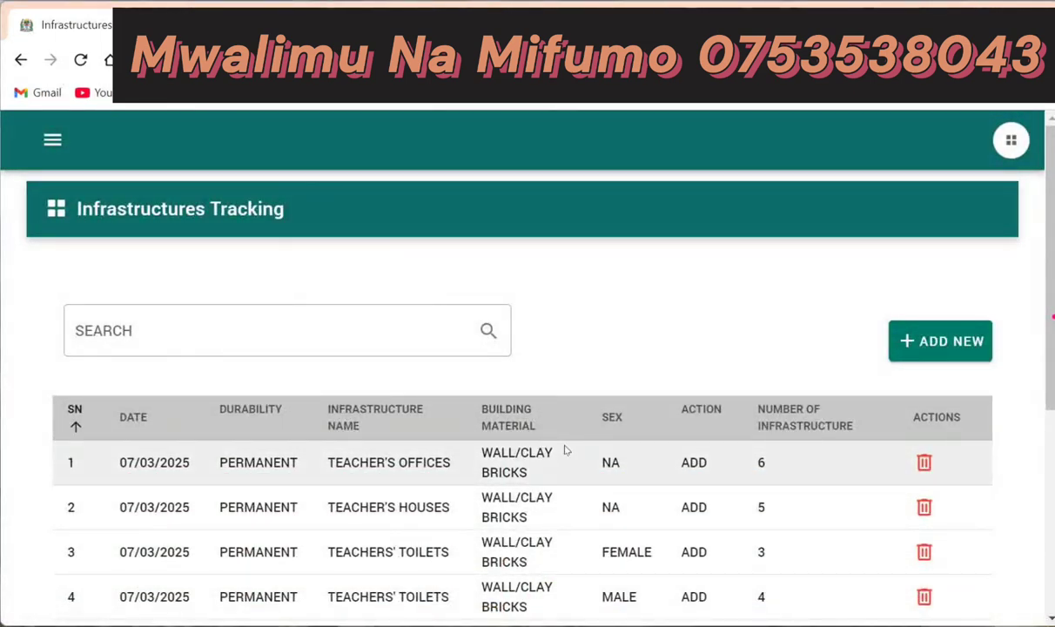
Step: Examine the infrastructure types offered in a blank infrastructure record, and close the form without choosing one
{"action": "left_click", "coordinate": [937, 347]}
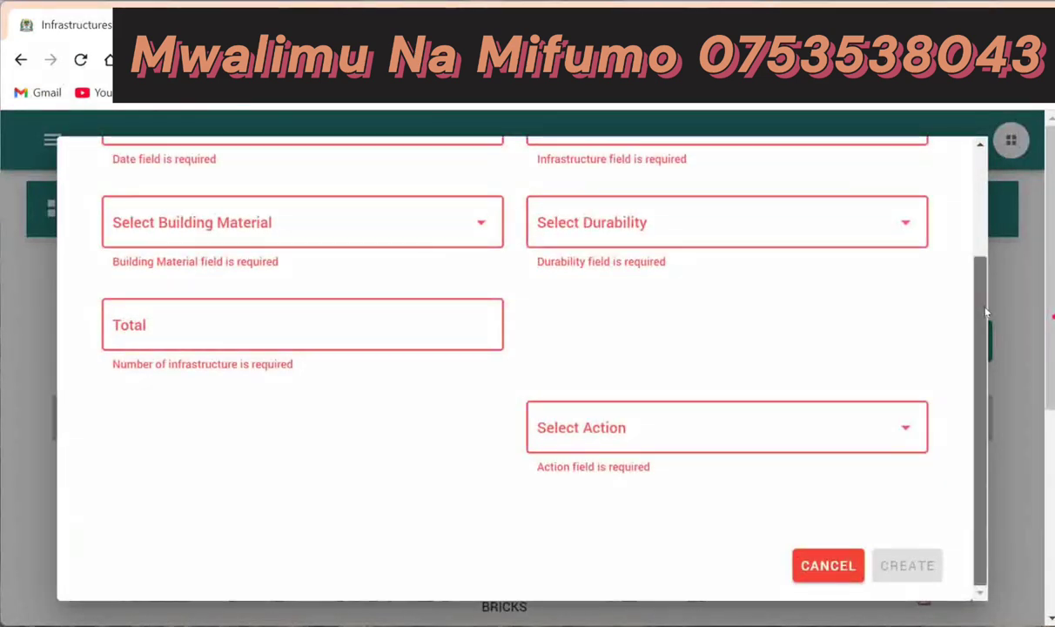
{"action": "scroll", "coordinate": [937, 226], "scroll_direction": "up", "scroll_amount": 3}
{"action": "left_click", "coordinate": [903, 247]}
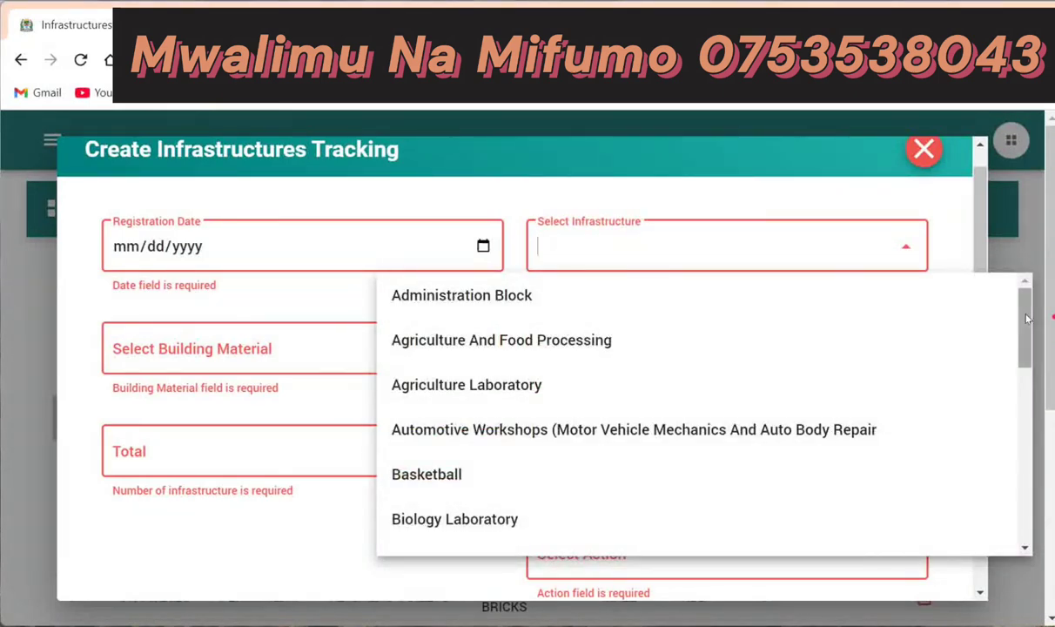
{"action": "left_click_drag", "start_coordinate": [1025, 319], "coordinate": [1008, 434]}
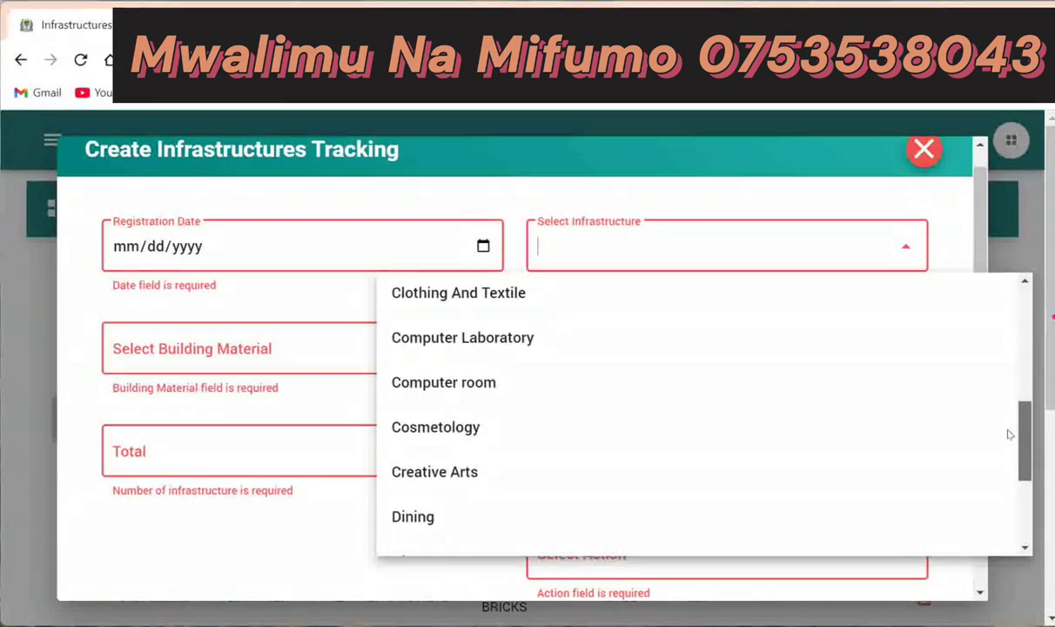
{"action": "scroll", "coordinate": [1001, 464], "scroll_direction": "down", "scroll_amount": 10}
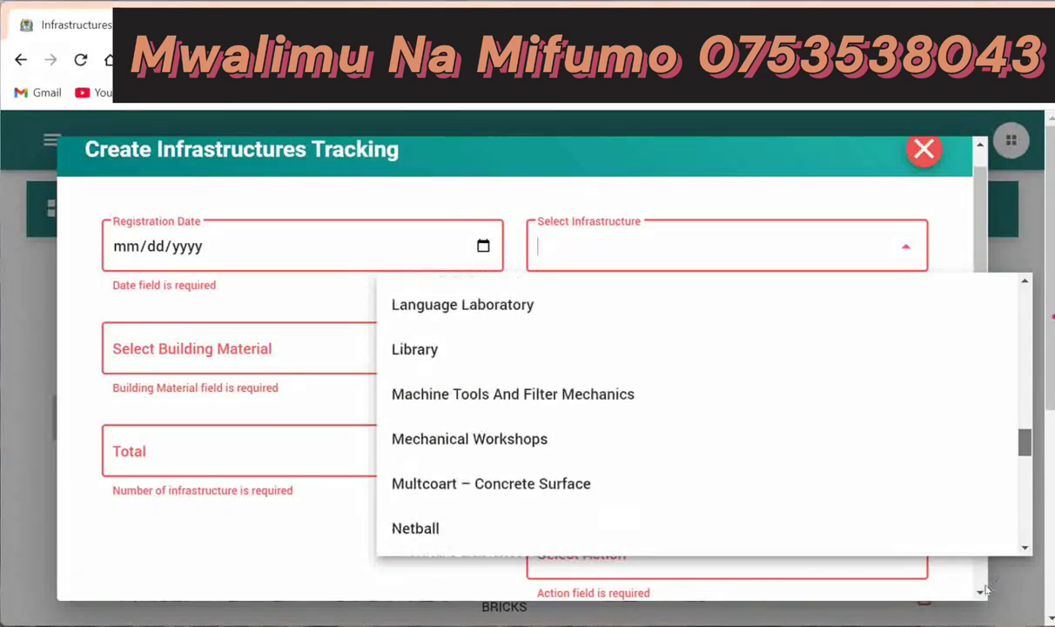
{"action": "scroll", "coordinate": [984, 576], "scroll_direction": "up", "scroll_amount": 3}
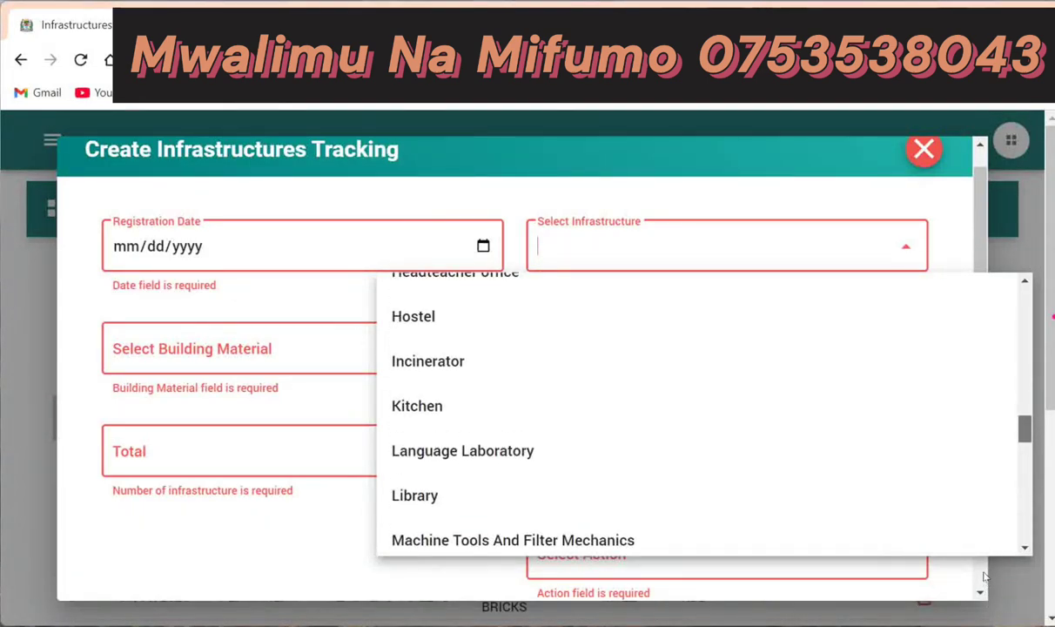
{"action": "scroll", "coordinate": [984, 570], "scroll_direction": "up", "scroll_amount": 3}
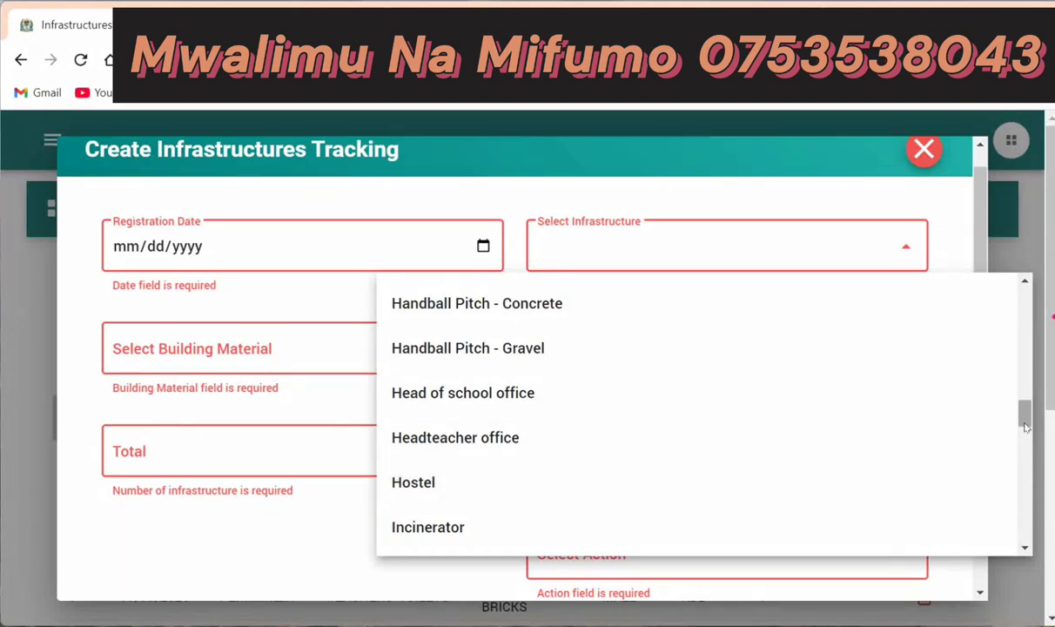
{"action": "left_click_drag", "start_coordinate": [1027, 411], "coordinate": [1025, 306]}
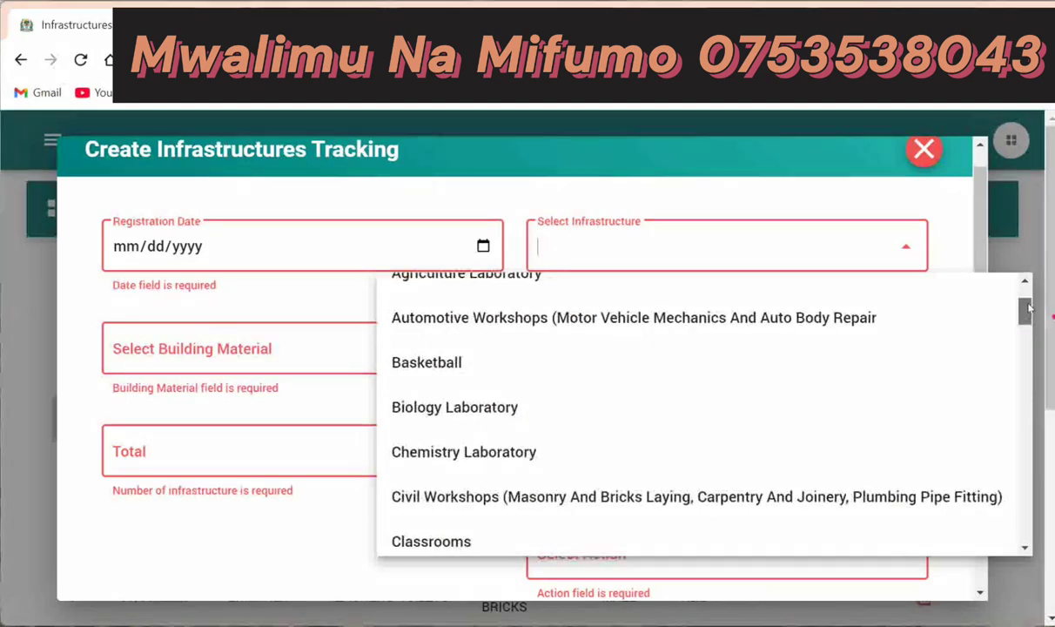
{"action": "left_click", "coordinate": [928, 150]}
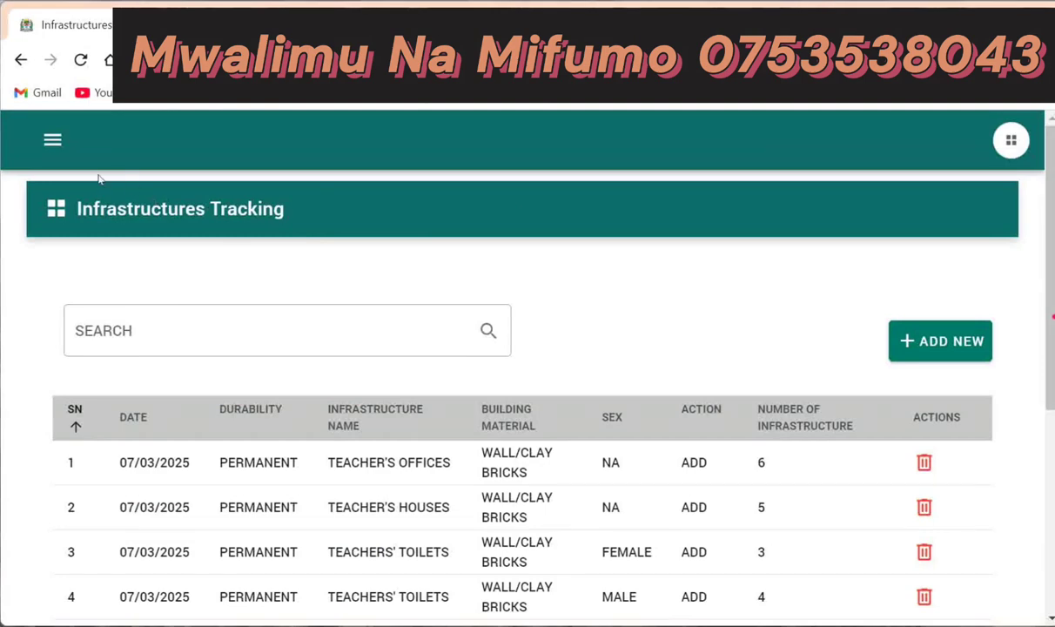
Step: Open Equipments Tracking under School Inventory and start a new equipment record
{"action": "left_click", "coordinate": [52, 139]}
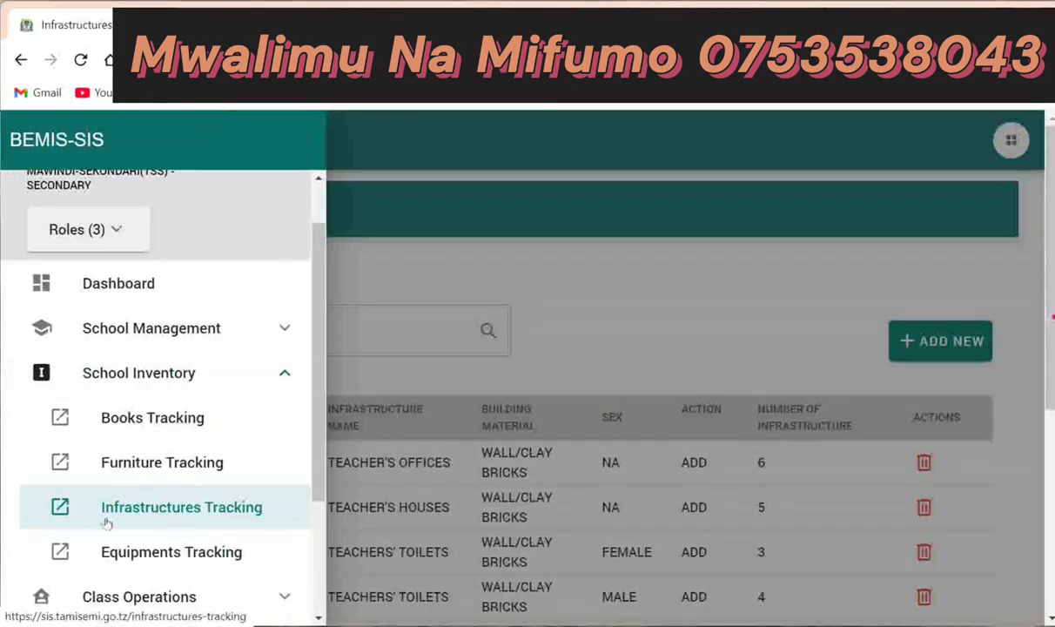
{"action": "left_click", "coordinate": [153, 553]}
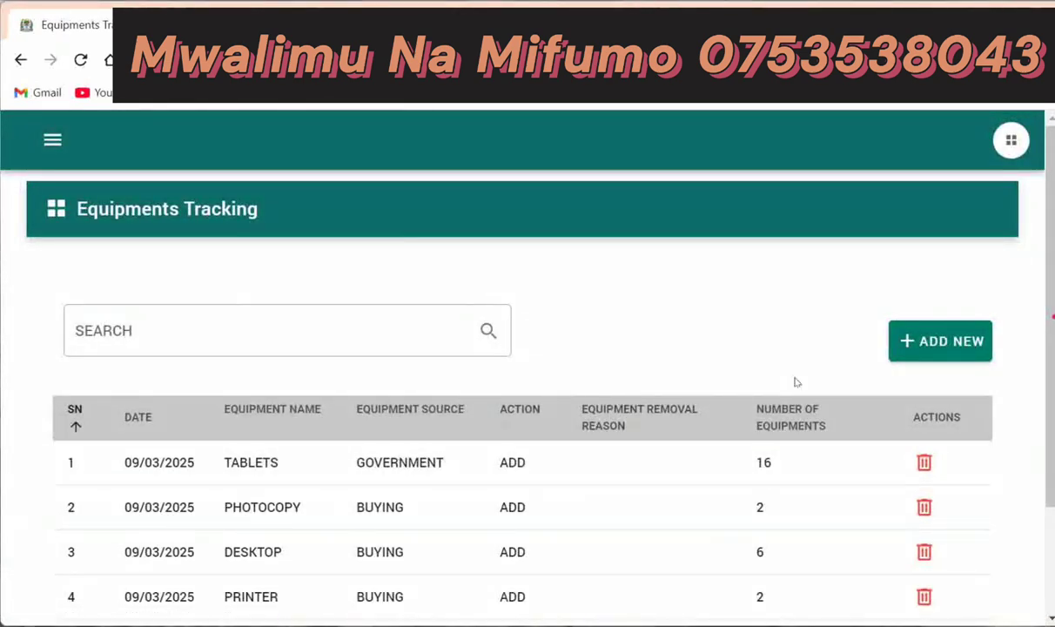
{"action": "left_click", "coordinate": [910, 352]}
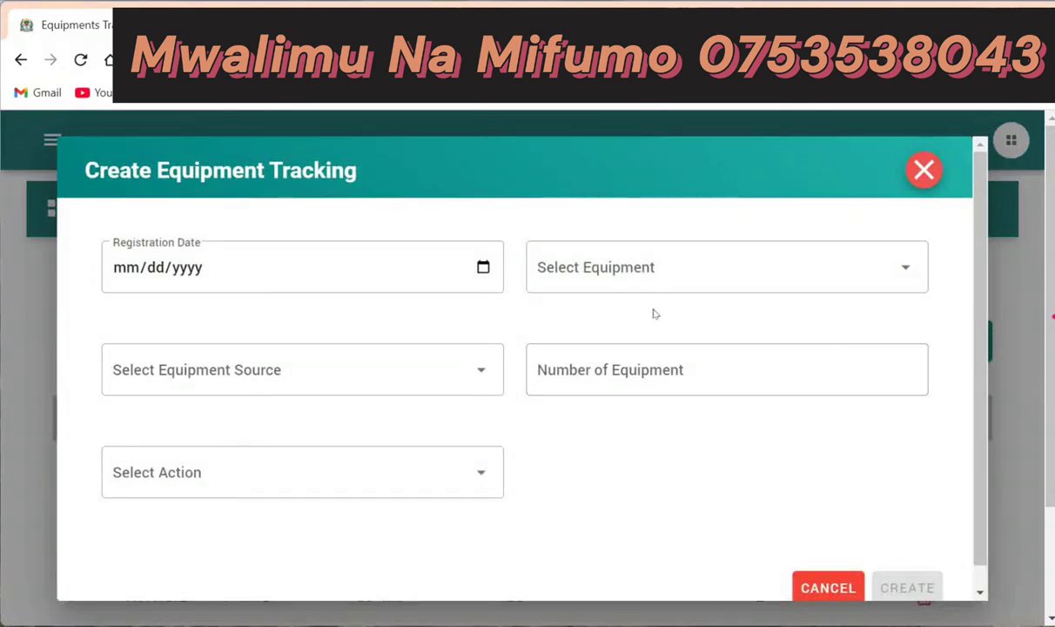
Step: Select Photocopy as the equipment and set the number of equipment to 2
{"action": "left_click", "coordinate": [648, 271]}
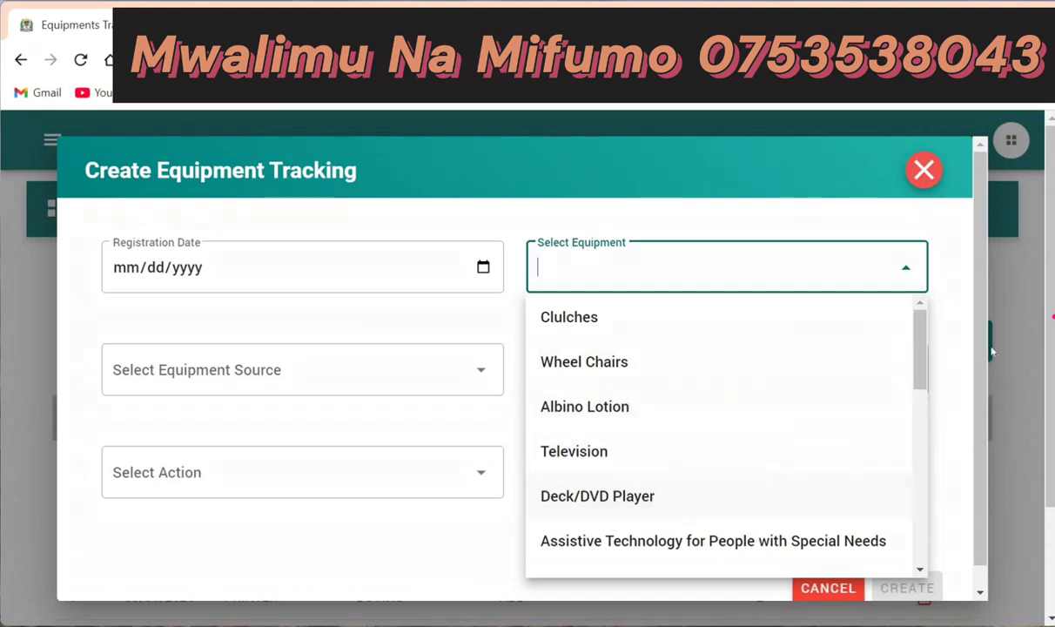
{"action": "left_click_drag", "start_coordinate": [916, 347], "coordinate": [916, 416]}
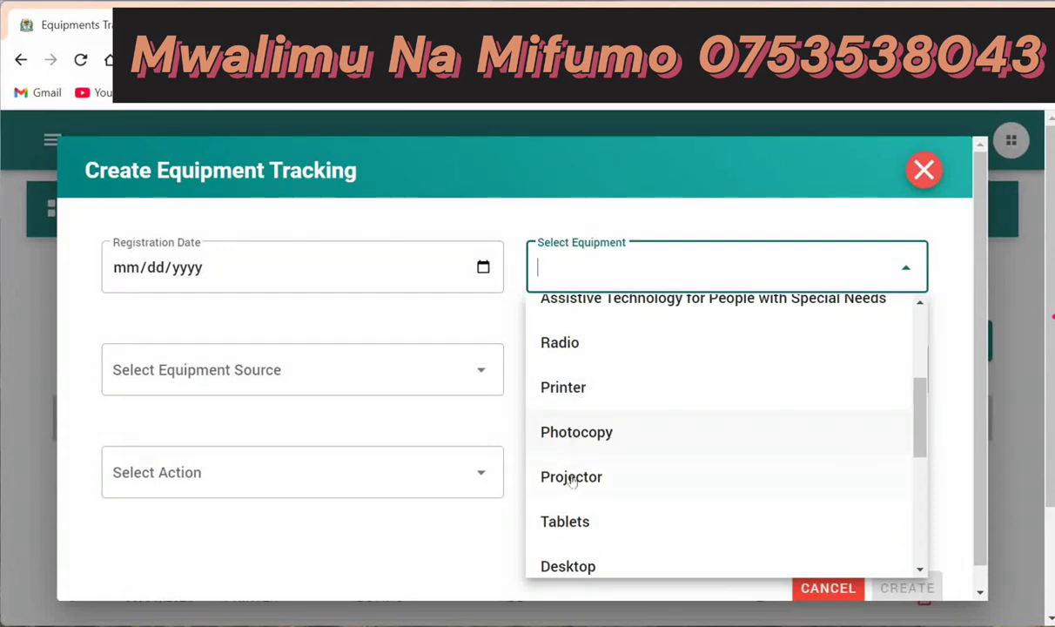
{"action": "left_click", "coordinate": [591, 430]}
{"action": "left_click", "coordinate": [648, 366]}
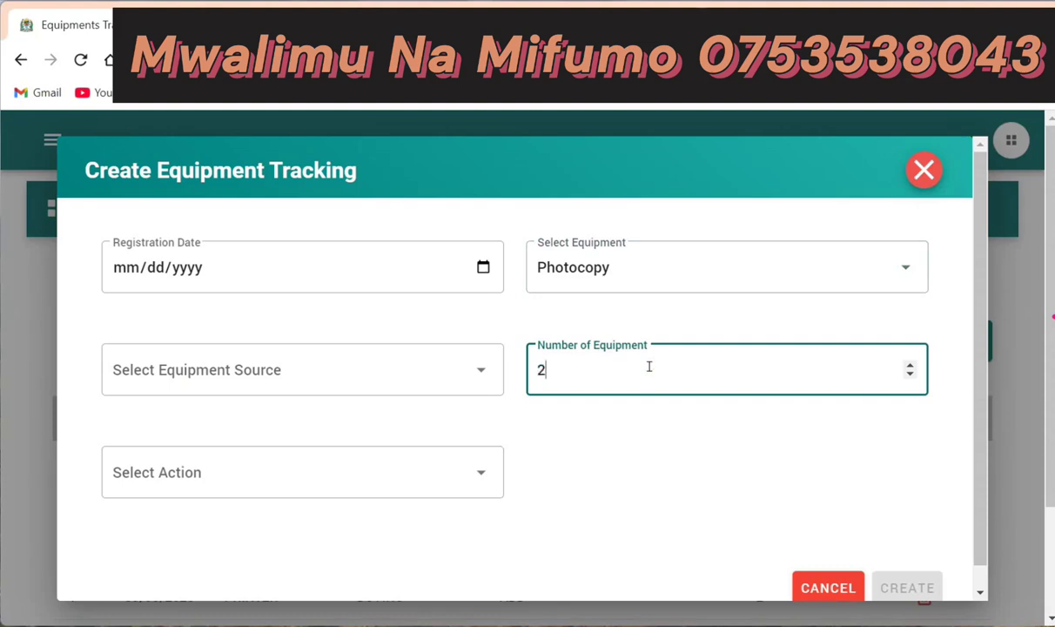
Step: Set the equipment source to Buying and the action to ADD
{"action": "left_click", "coordinate": [481, 369]}
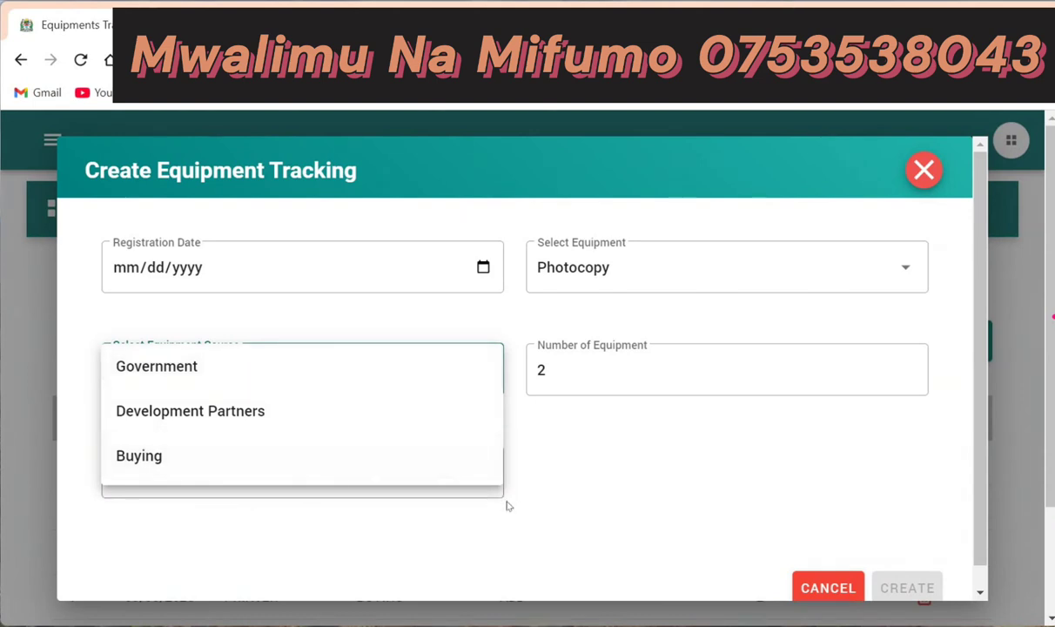
{"action": "left_click", "coordinate": [137, 455]}
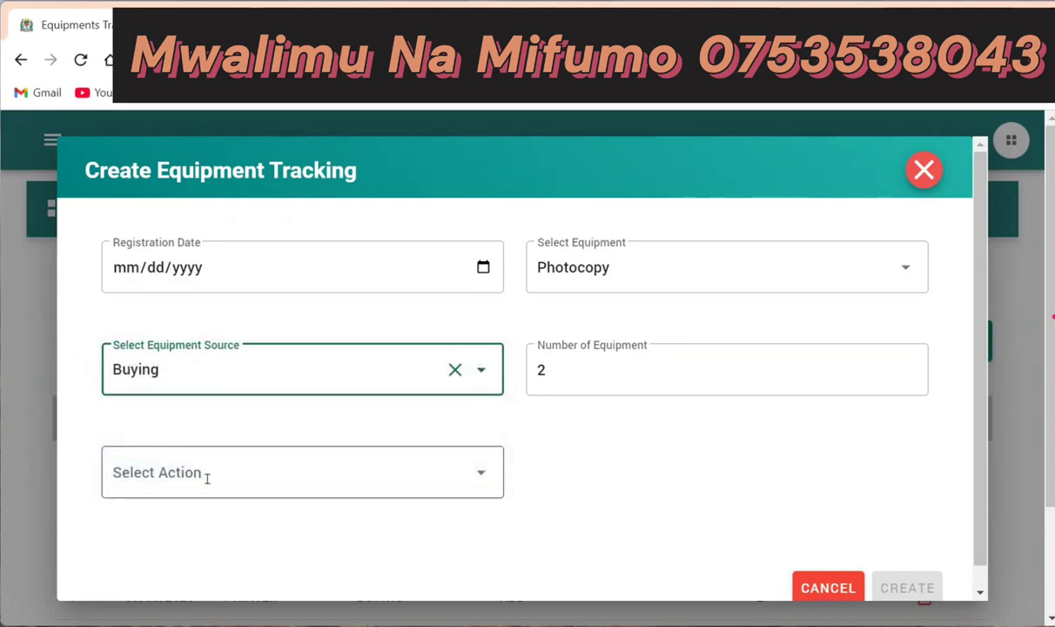
{"action": "left_click", "coordinate": [195, 454]}
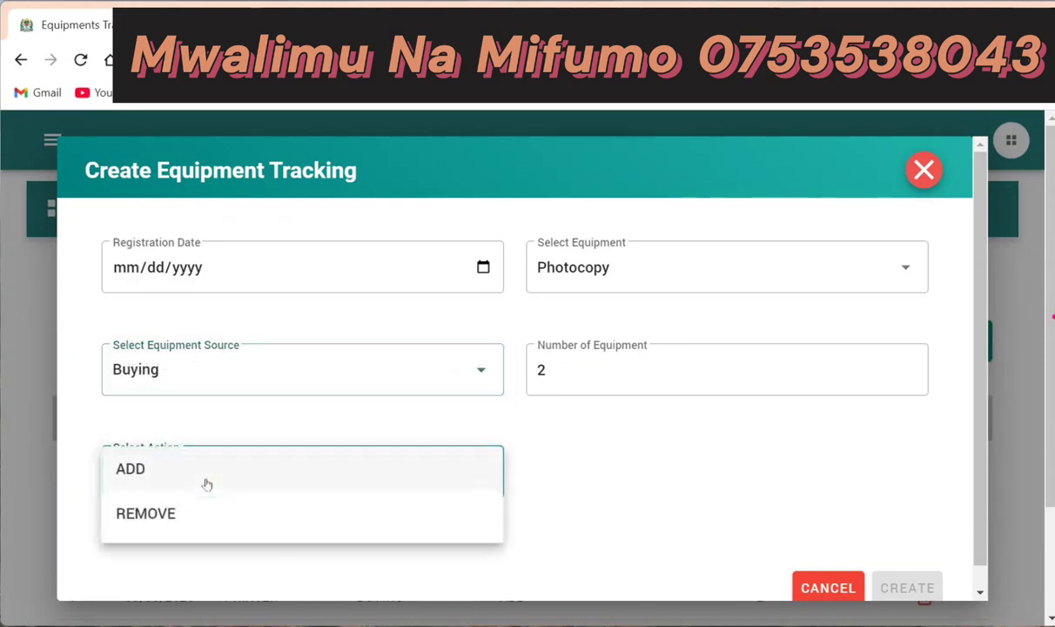
{"action": "left_click", "coordinate": [141, 474]}
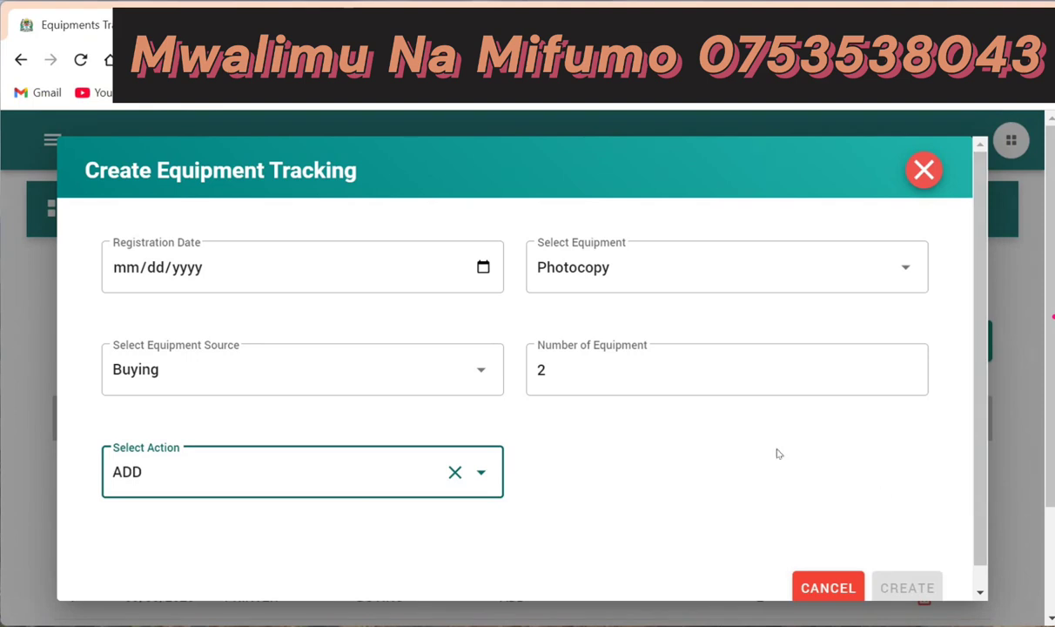
Step: Set the equipment registration date to 03/04/2025, and close the form without creating the record
{"action": "left_click", "coordinate": [482, 267]}
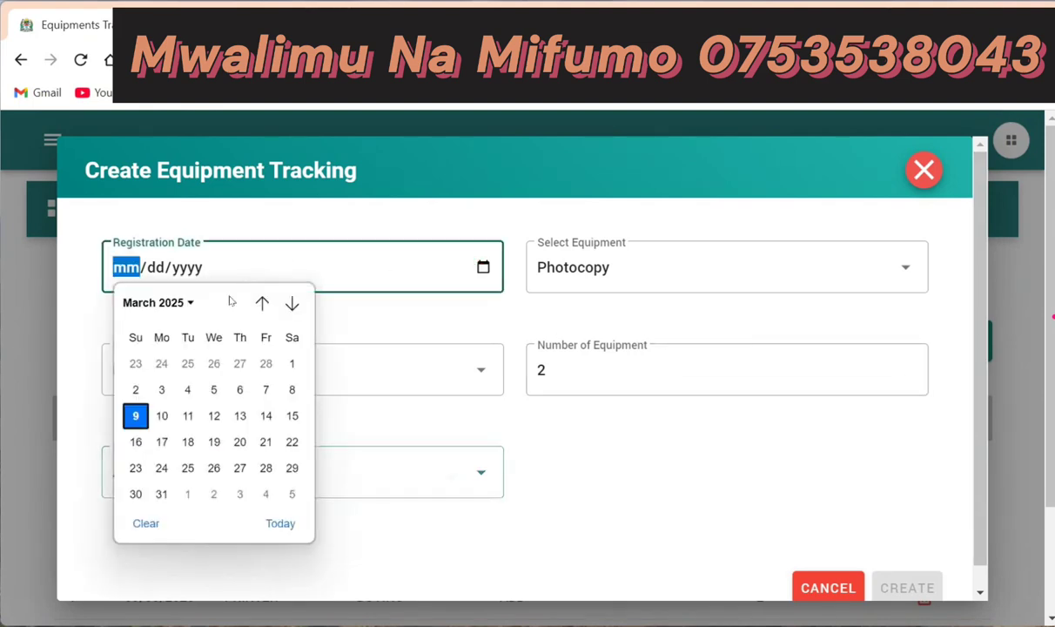
{"action": "left_click", "coordinate": [198, 392]}
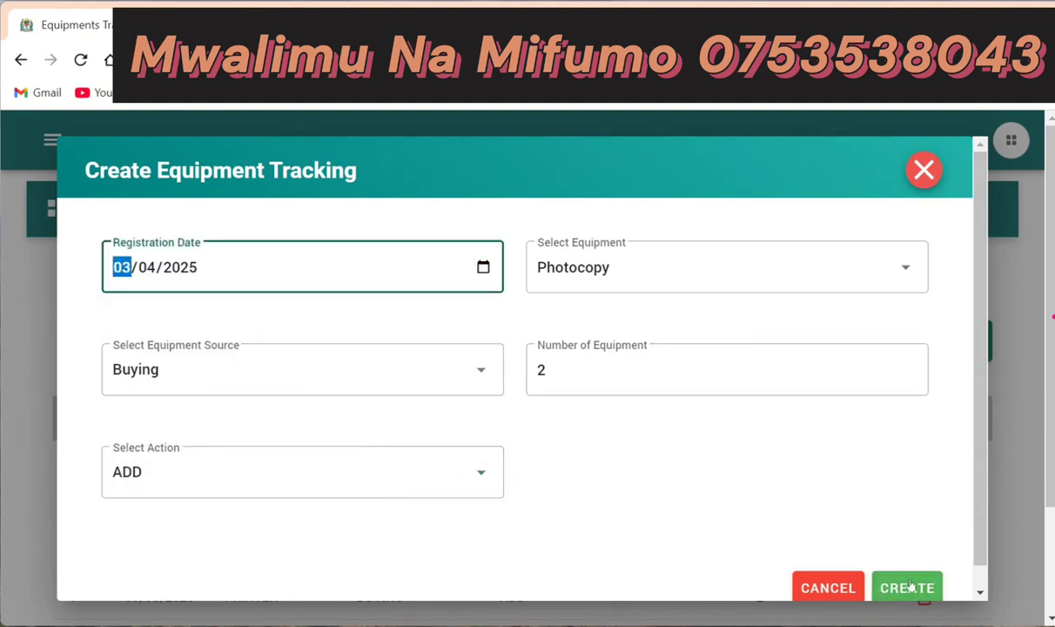
{"action": "left_click", "coordinate": [924, 170]}
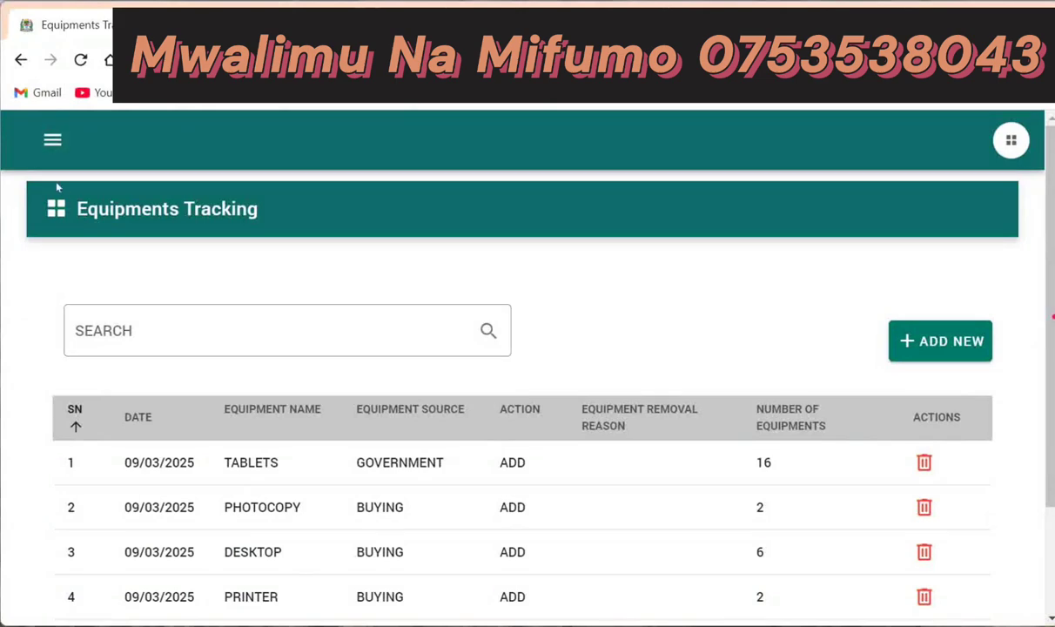
Step: Open the Manage page under Class Operations
{"action": "left_click", "coordinate": [53, 139]}
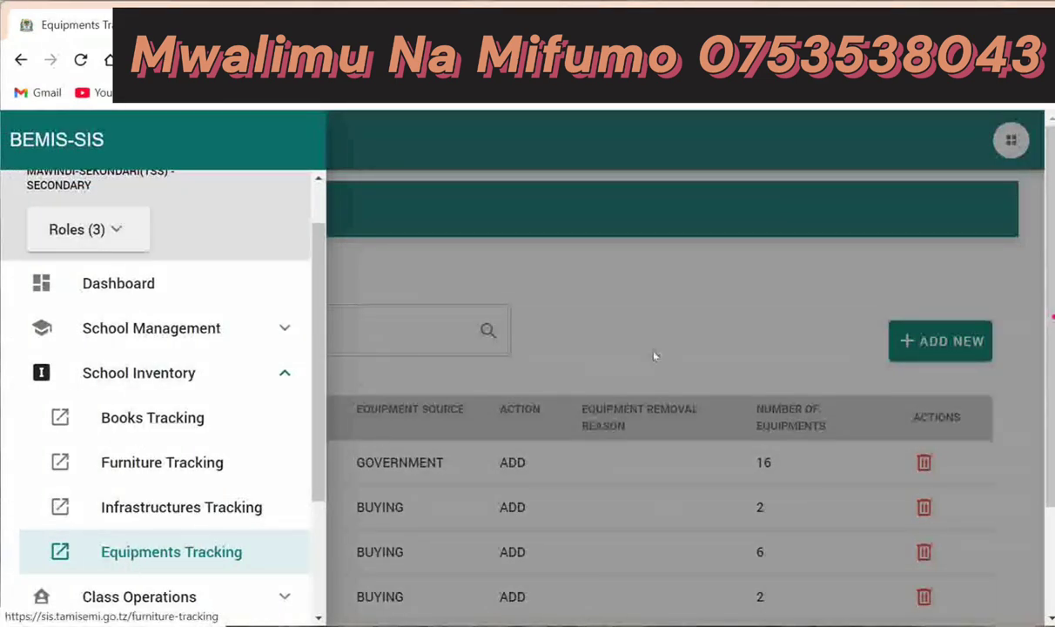
{"action": "left_click_drag", "start_coordinate": [316, 241], "coordinate": [307, 275]}
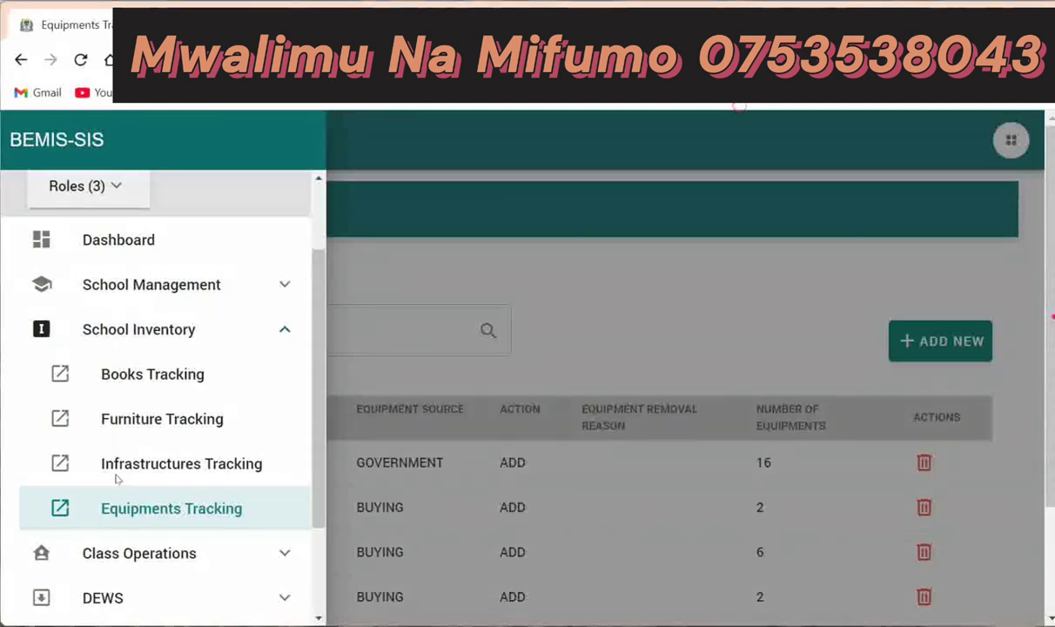
{"action": "left_click_drag", "start_coordinate": [16, 315], "coordinate": [297, 529]}
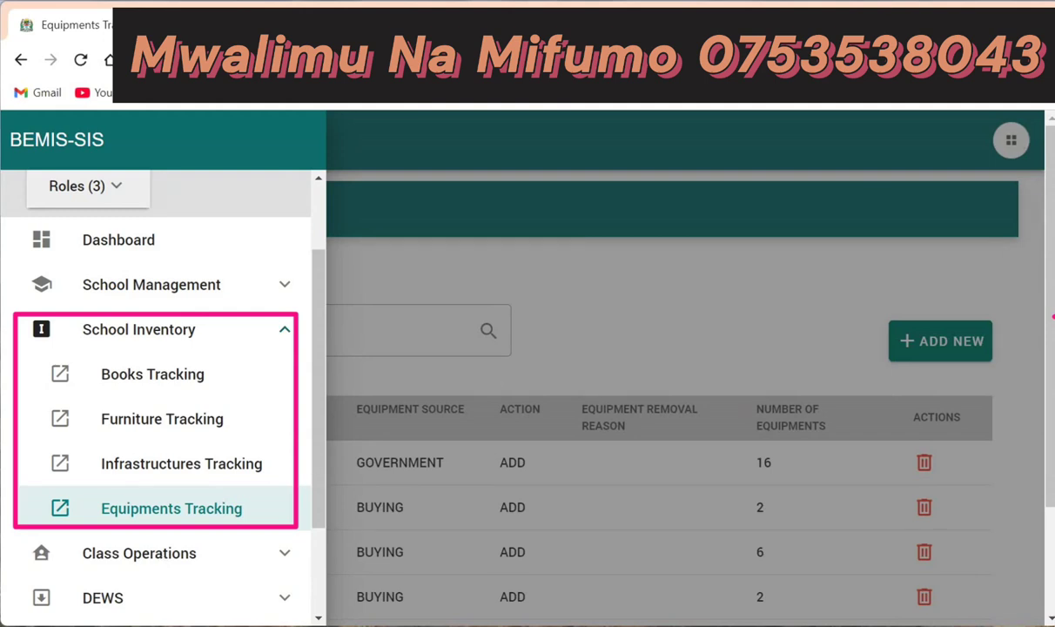
{"action": "left_click", "coordinate": [136, 553]}
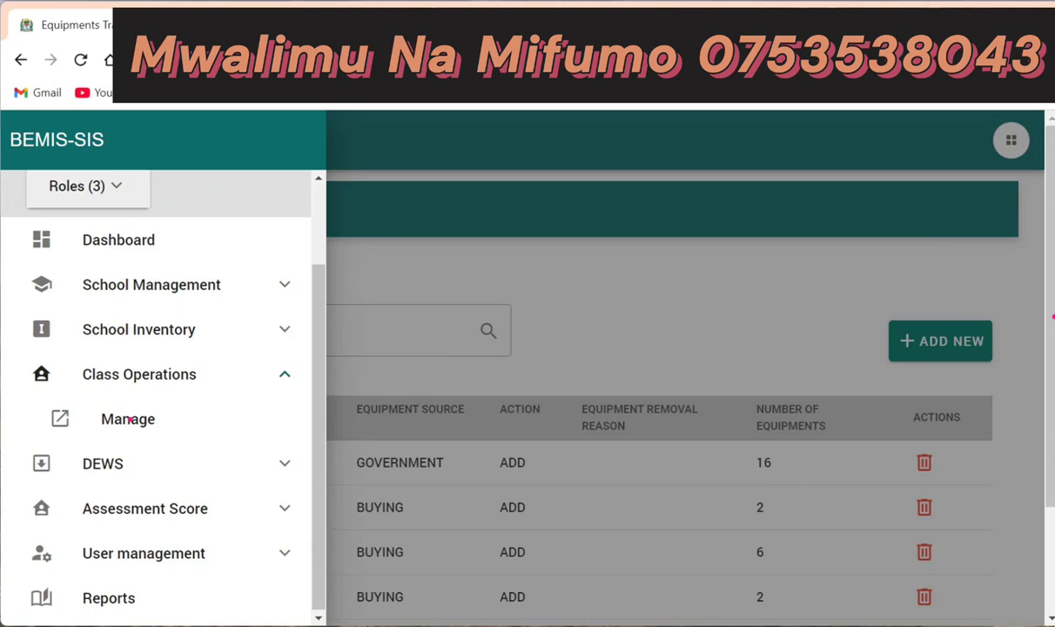
{"action": "left_click", "coordinate": [779, 157]}
{"action": "left_click", "coordinate": [119, 419]}
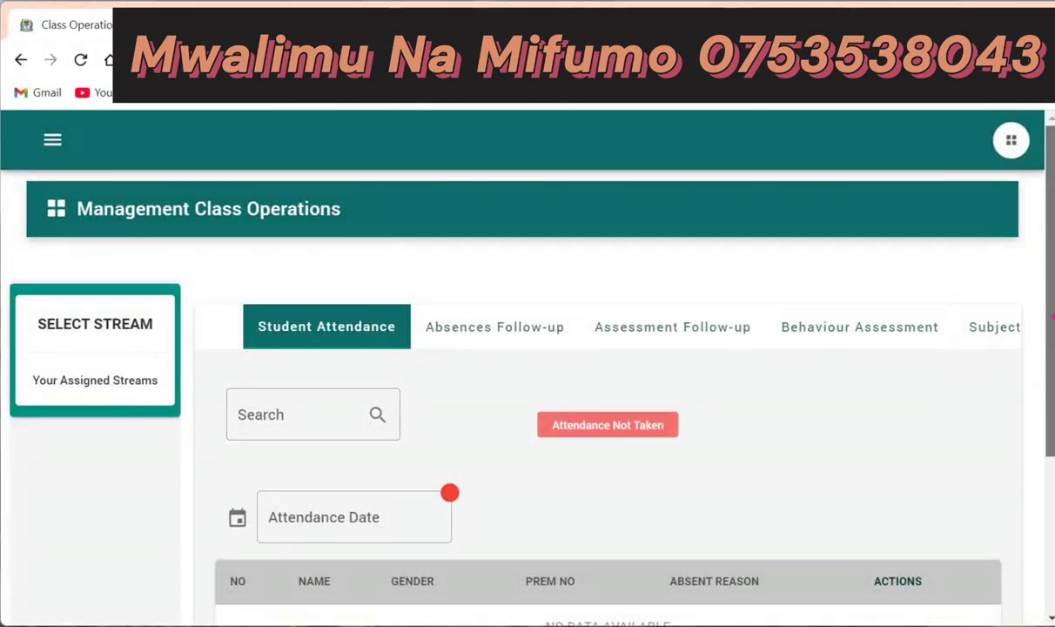
{"action": "mouse_move", "coordinate": [1051, 292]}
{"action": "left_mouse_down"}
{"action": "mouse_move", "coordinate": [1050, 326]}
{"action": "mouse_move", "coordinate": [1050, 290]}
{"action": "left_mouse_up"}
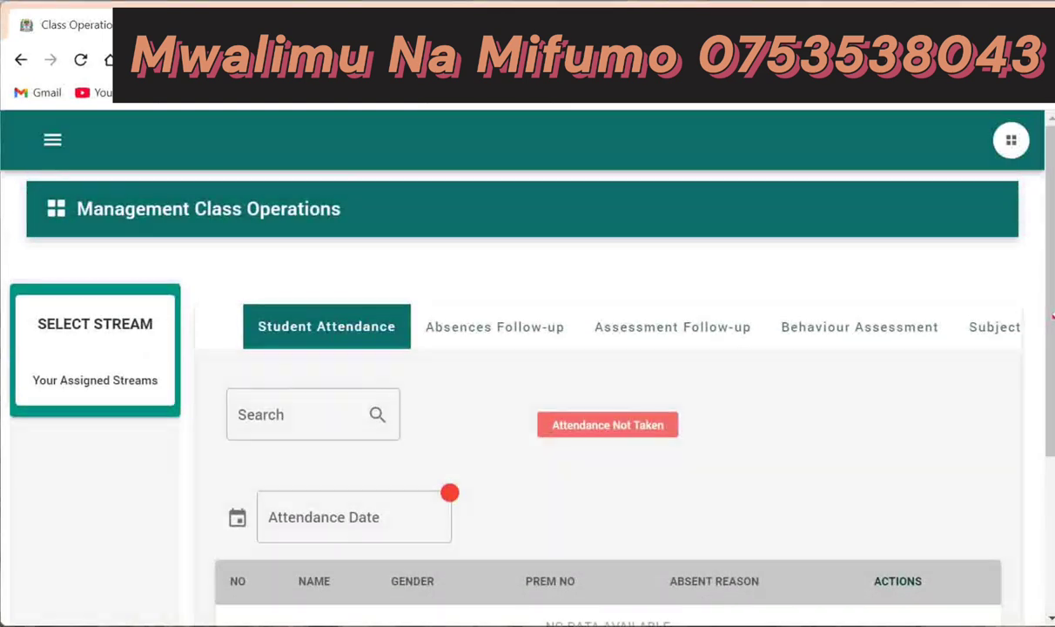
{"action": "left_click", "coordinate": [366, 324]}
{"action": "mouse_move", "coordinate": [209, 275]}
{"action": "left_mouse_down"}
{"action": "mouse_move", "coordinate": [617, 347]}
{"action": "mouse_move", "coordinate": [1021, 362]}
{"action": "left_mouse_up"}
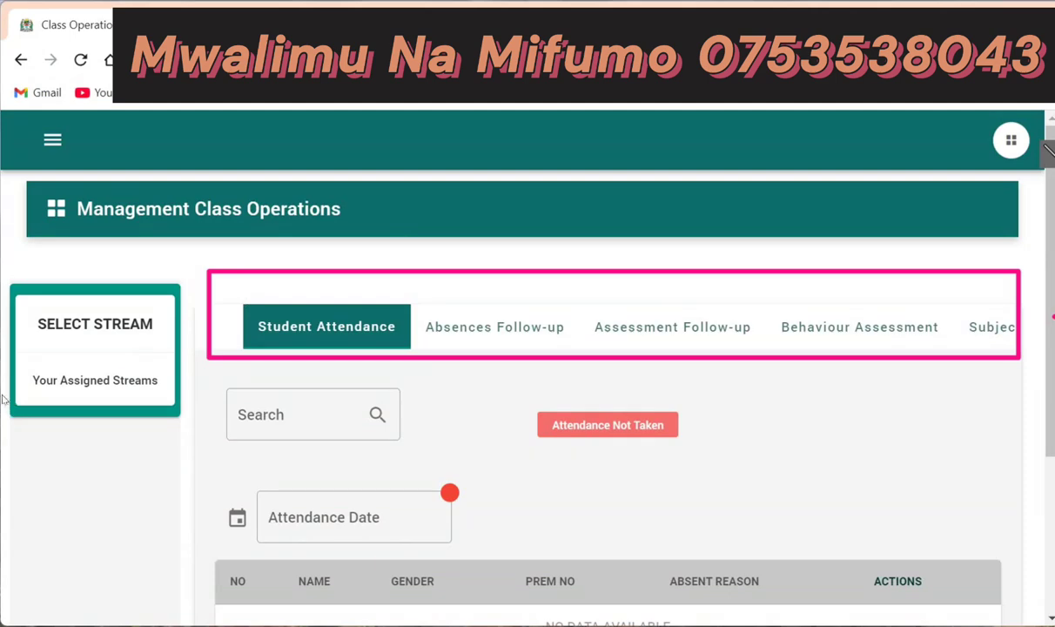
{"action": "mouse_move", "coordinate": [4, 398]}
{"action": "left_mouse_down"}
{"action": "mouse_move", "coordinate": [61, 466]}
{"action": "mouse_move", "coordinate": [179, 497]}
{"action": "mouse_move", "coordinate": [185, 567]}
{"action": "left_mouse_up"}
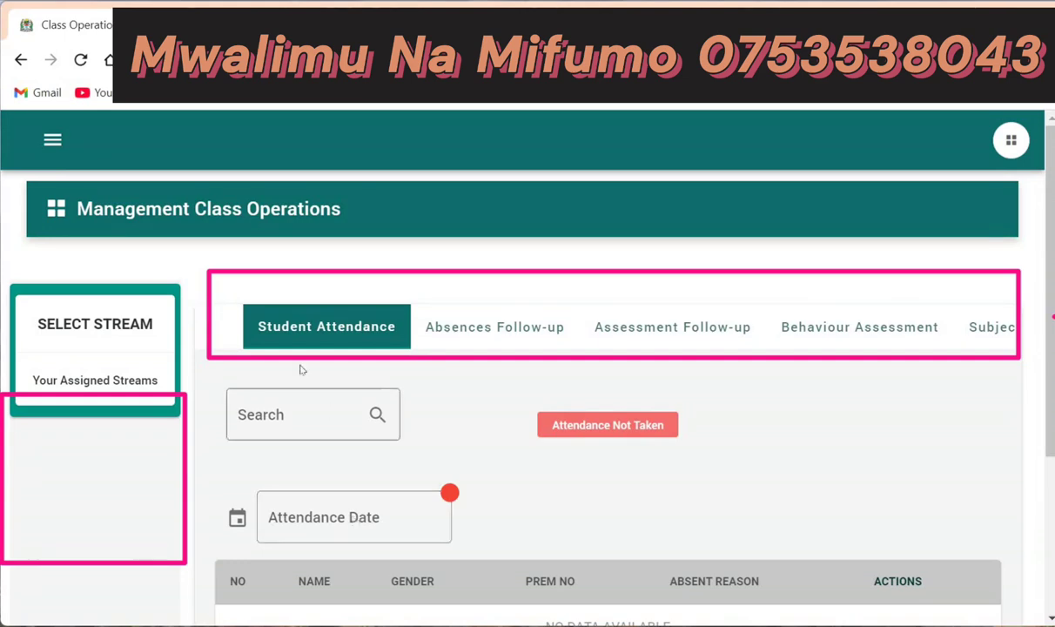
Step: View the Absences Follow-up, Assessment Follow-up, Behaviour Assessment and Subjects sections of the class operations in turn
{"action": "left_click", "coordinate": [505, 329]}
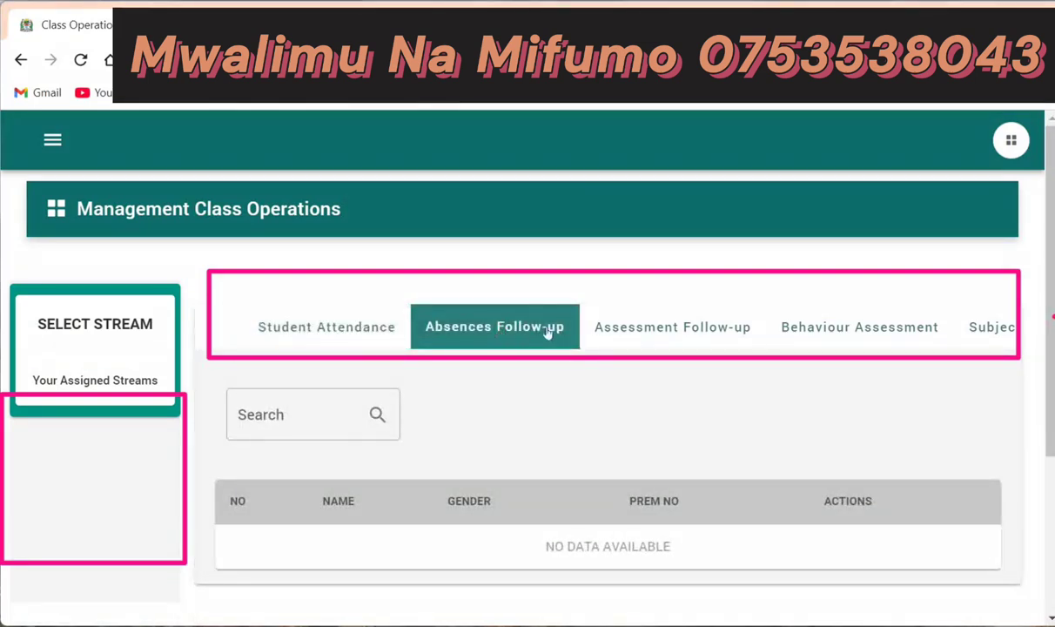
{"action": "left_click", "coordinate": [629, 340]}
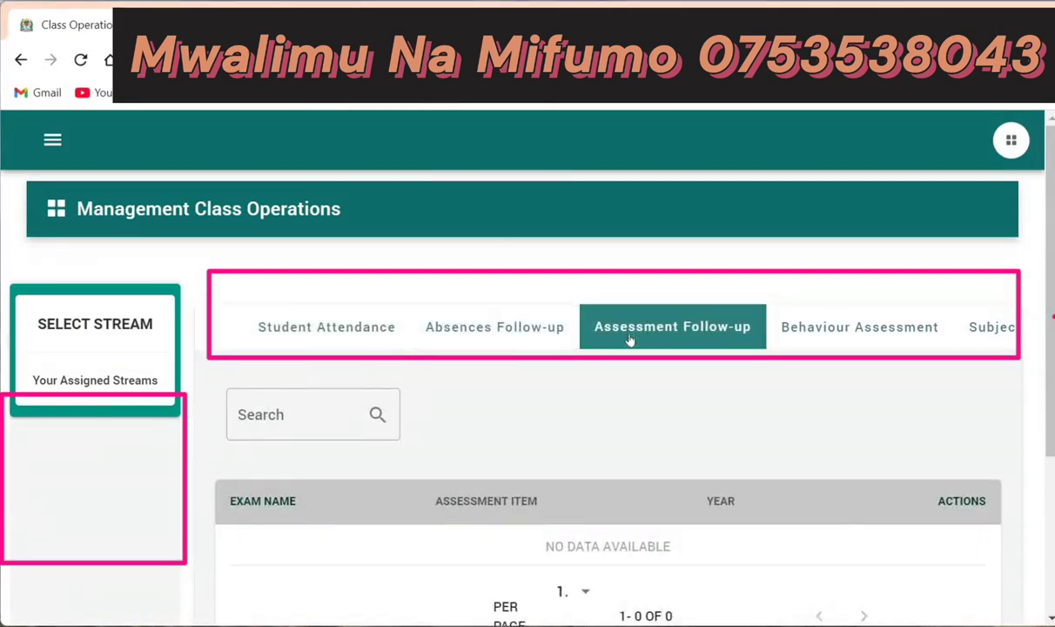
{"action": "left_click", "coordinate": [792, 329]}
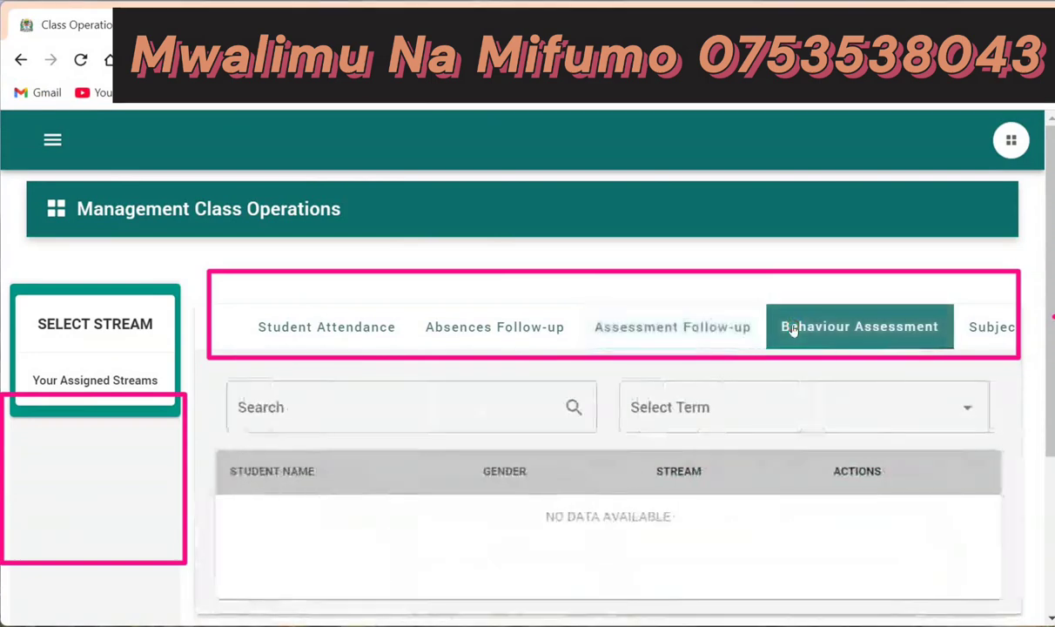
{"action": "left_click", "coordinate": [967, 327]}
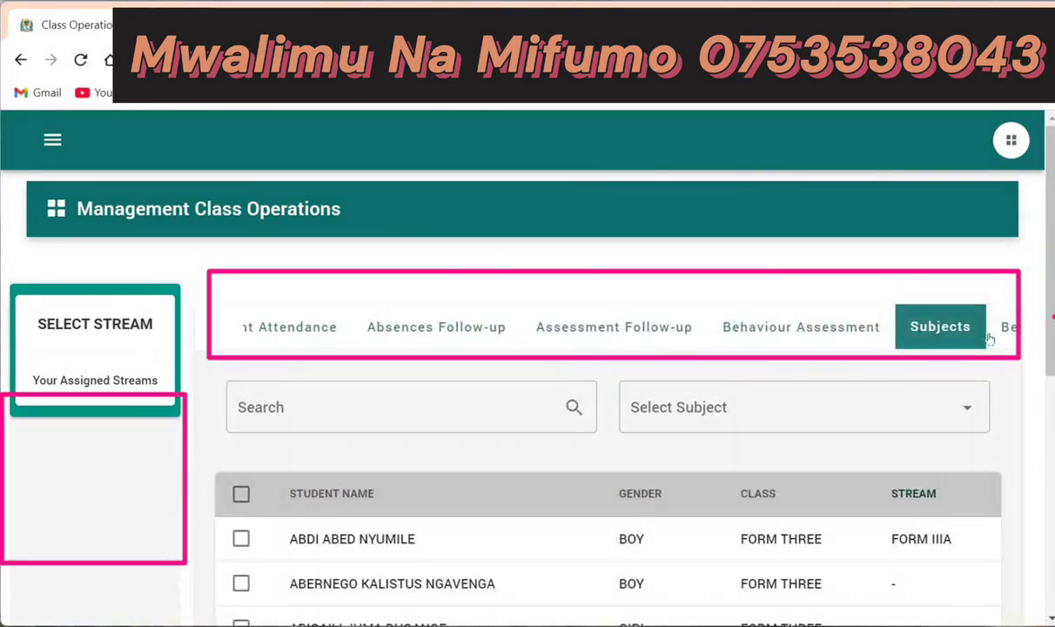
Step: View the Behaviours and Repeating sections of the class operations, and examine the stream's weekly TimeTable down to Friday
{"action": "left_click", "coordinate": [1004, 331]}
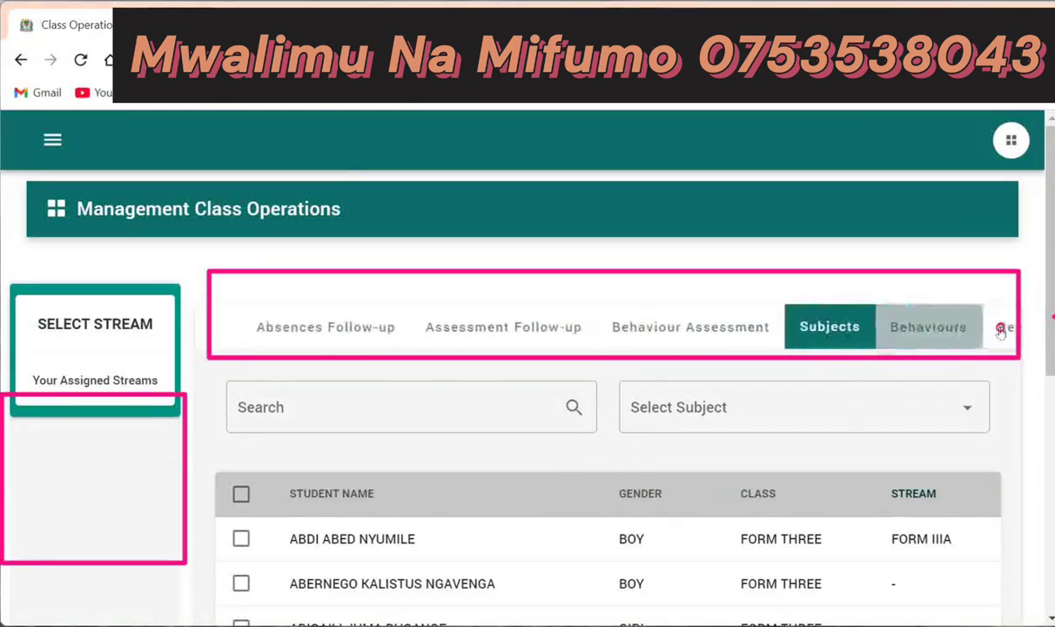
{"action": "left_click", "coordinate": [928, 330]}
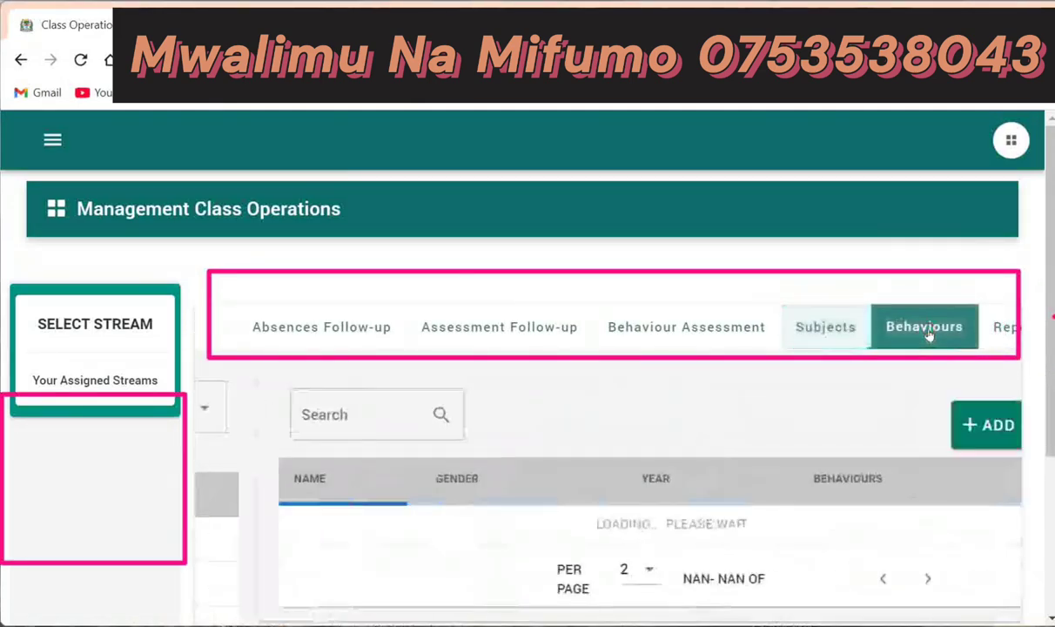
{"action": "left_click", "coordinate": [1000, 324]}
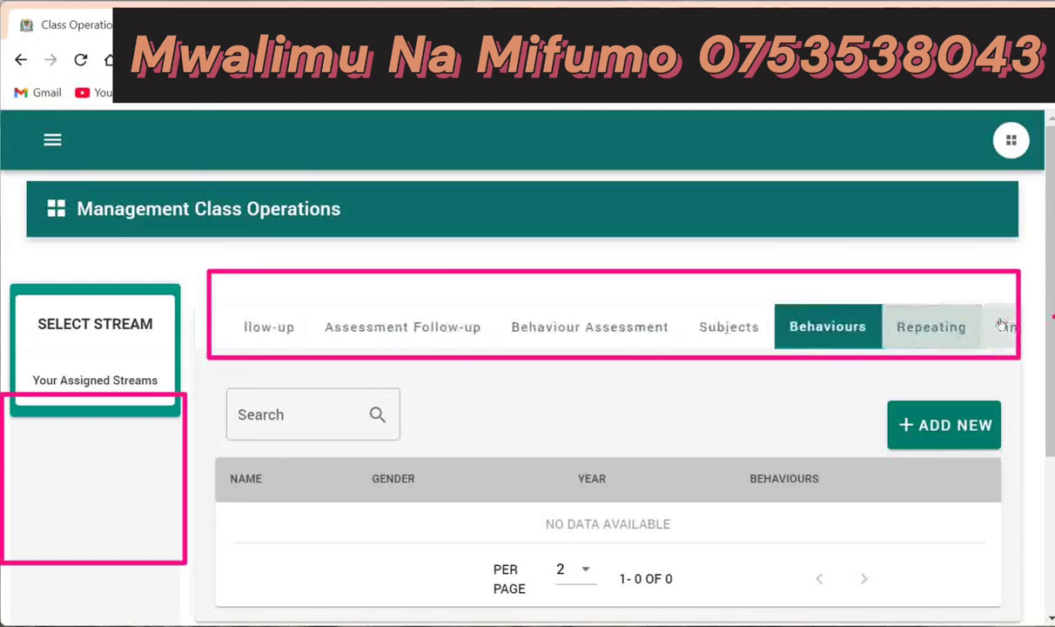
{"action": "left_click", "coordinate": [924, 328]}
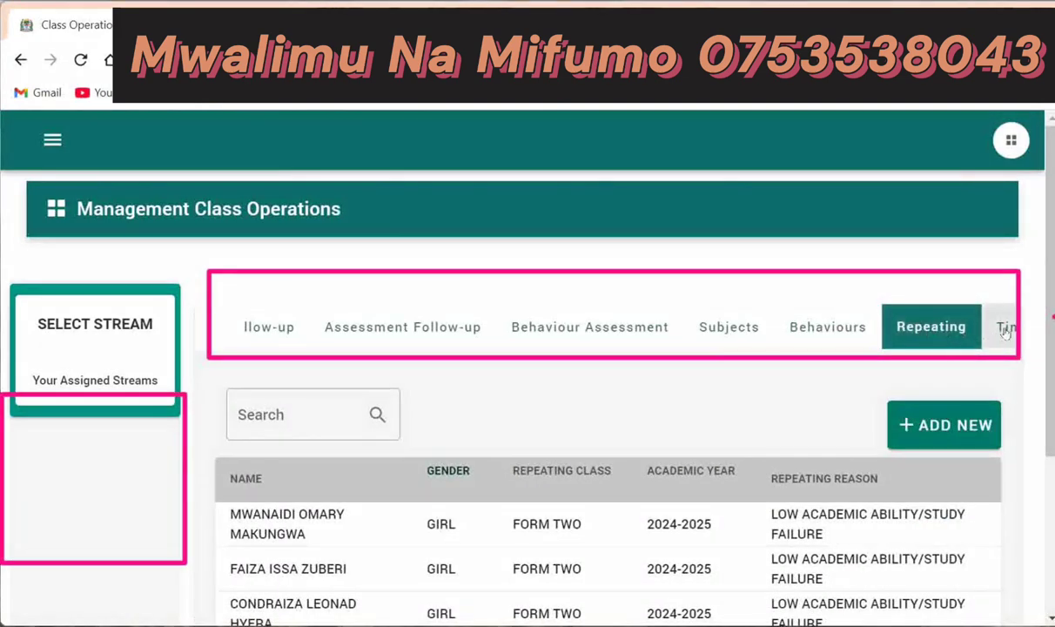
{"action": "left_click", "coordinate": [1005, 331]}
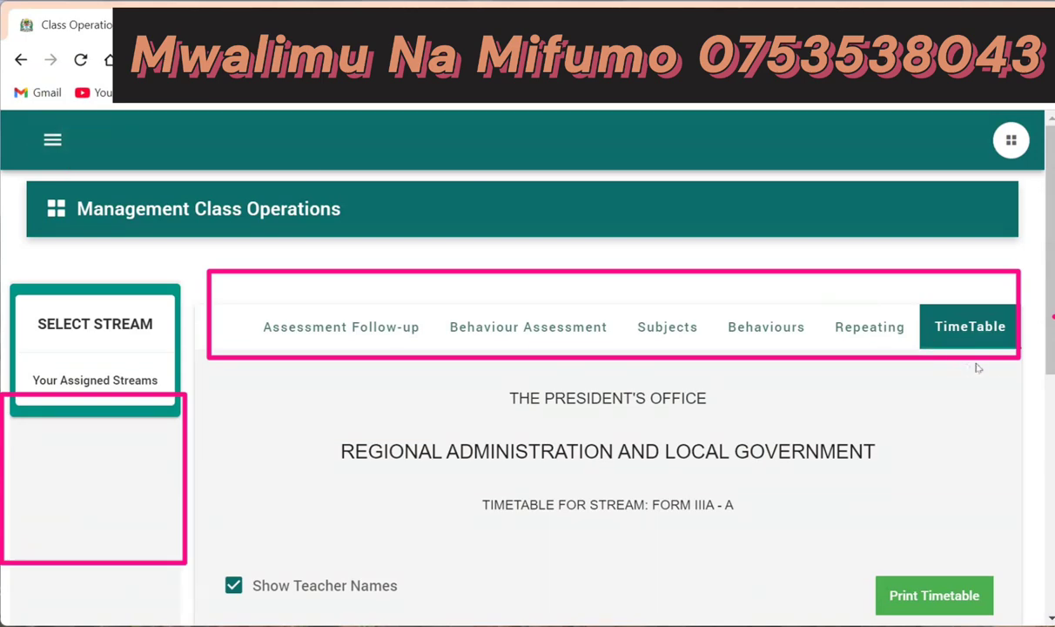
{"action": "left_click_drag", "start_coordinate": [1048, 348], "coordinate": [1048, 561]}
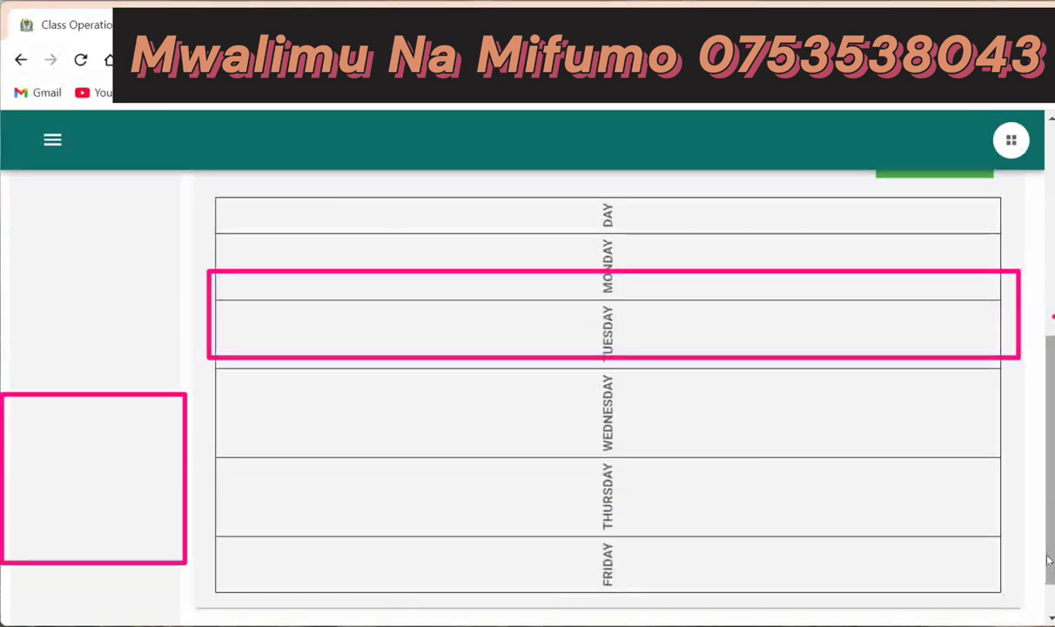